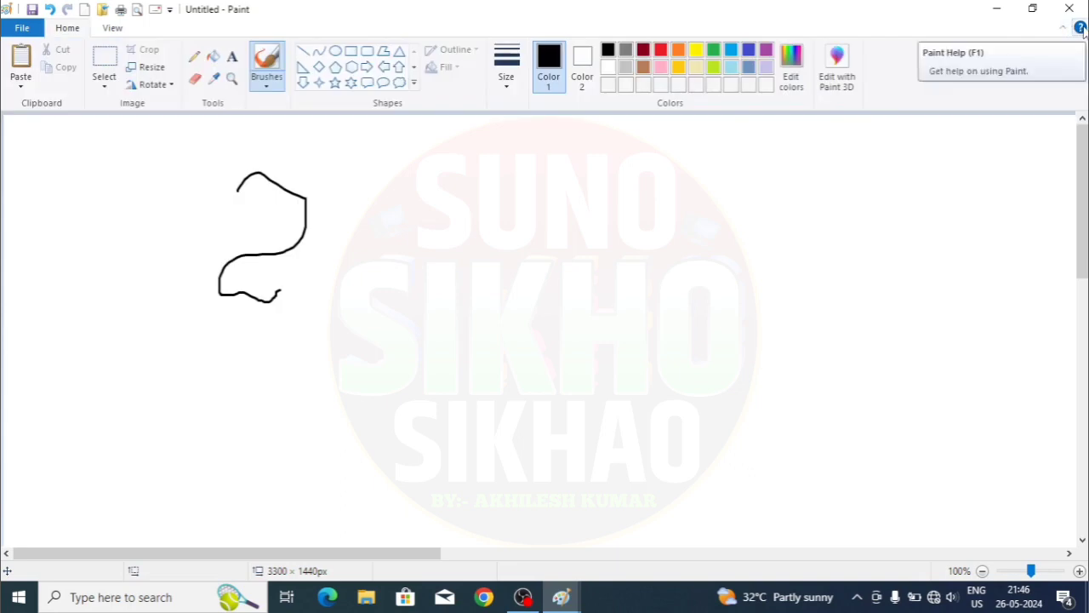
{"action": "left_click", "coordinate": [1080, 28]}
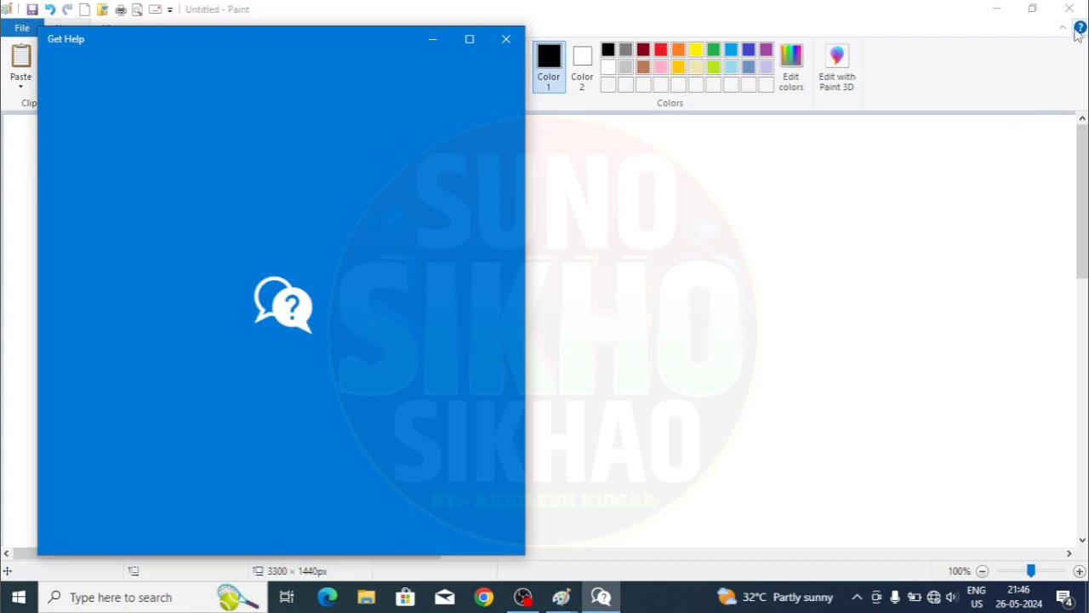
{"action": "left_click", "coordinate": [505, 39]}
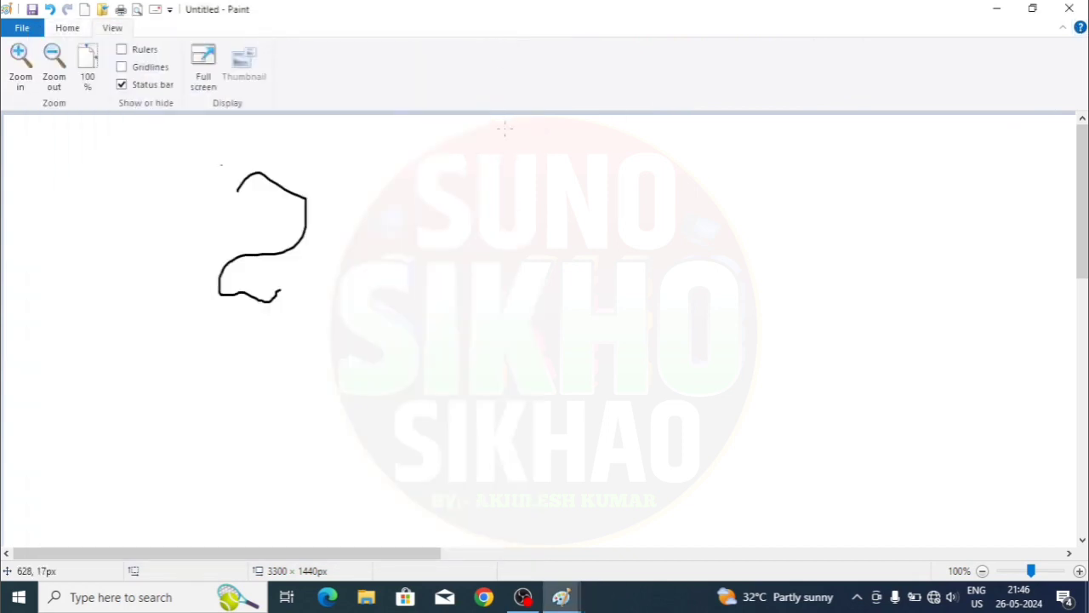
{"action": "left_click", "coordinate": [81, 34]}
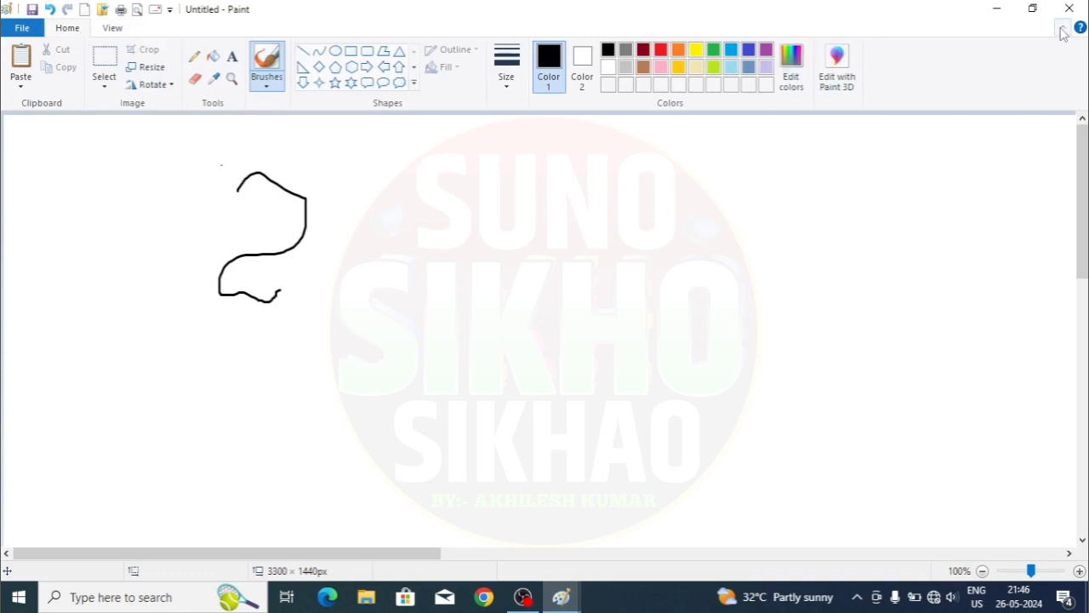
{"action": "left_click", "coordinate": [169, 9]}
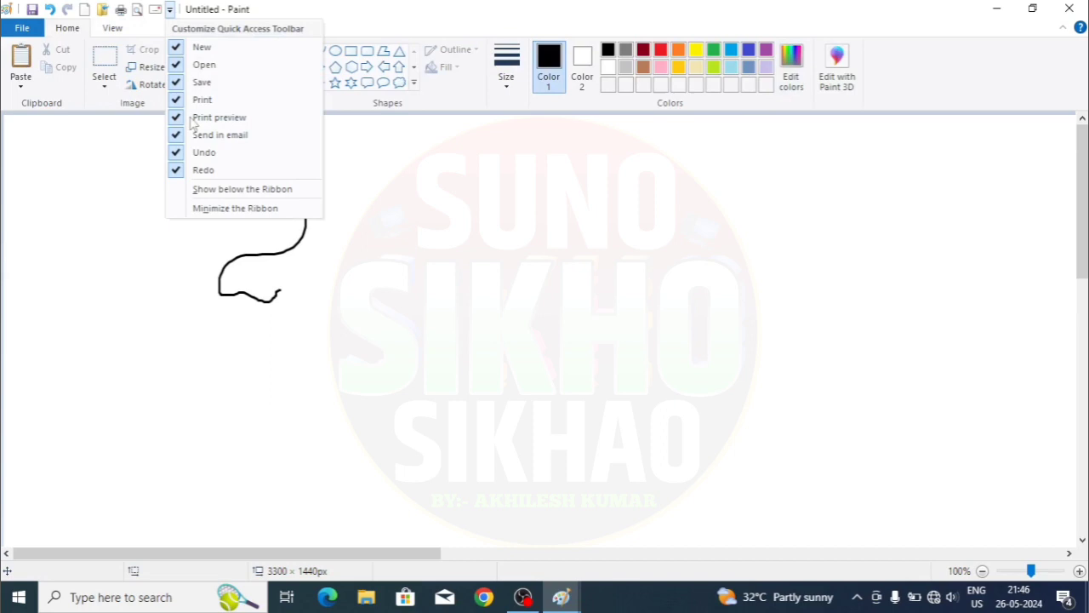
{"action": "left_click", "coordinate": [178, 214]}
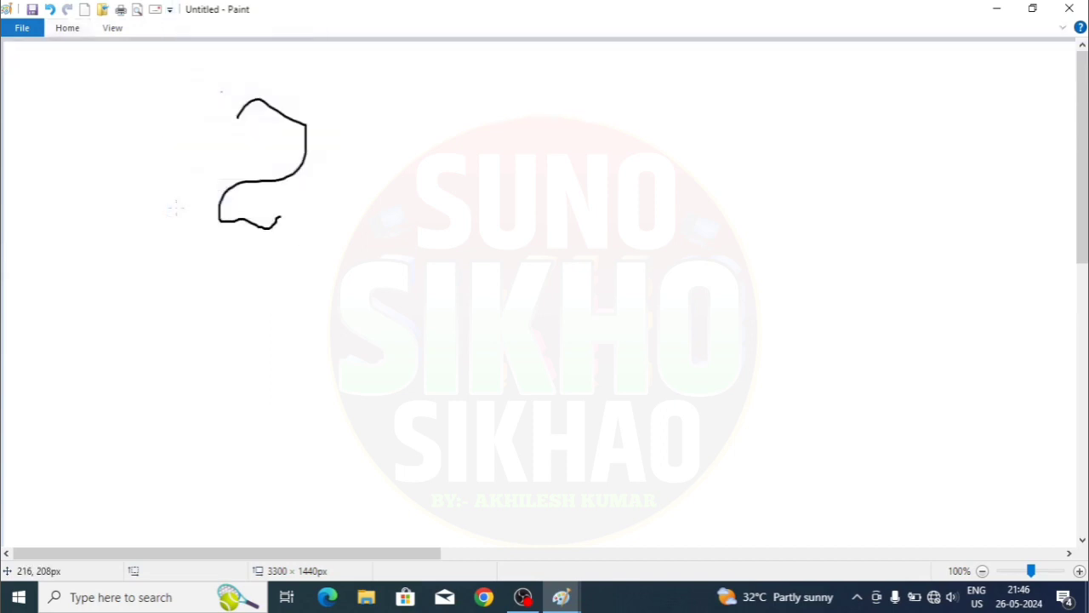
{"action": "left_click", "coordinate": [170, 10]}
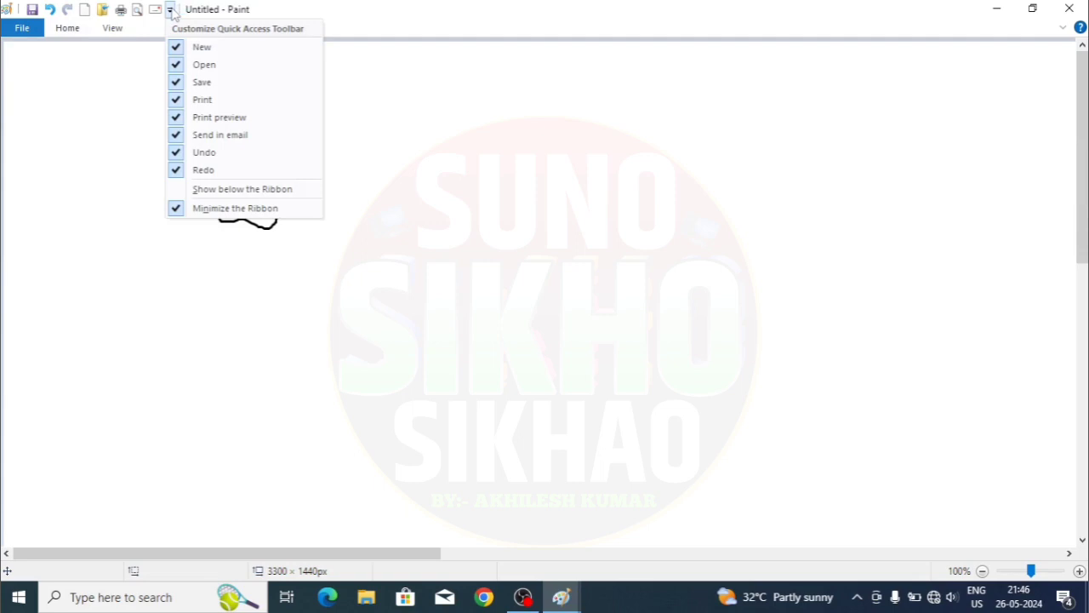
{"action": "left_click", "coordinate": [181, 211]}
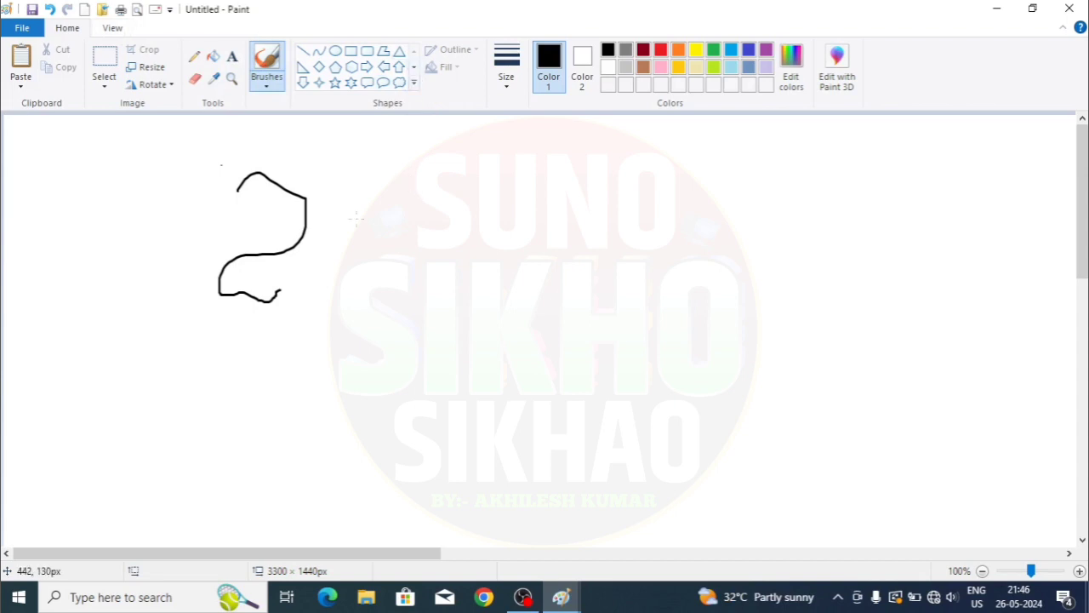
- Choose a brush style at the thickest size with red as the drawing colour
{"action": "left_click", "coordinate": [266, 81]}
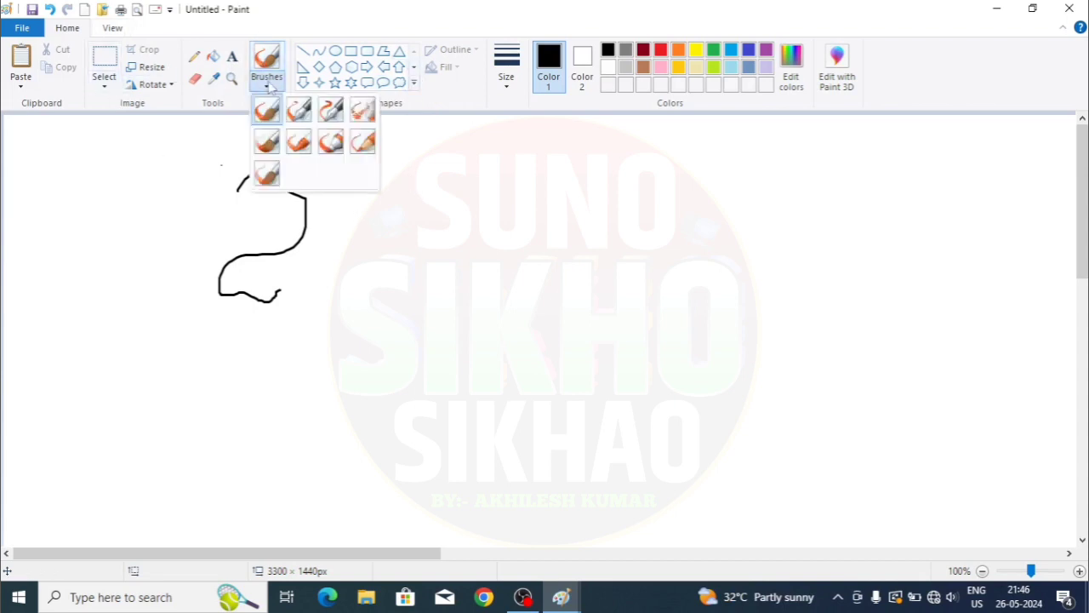
{"action": "left_click", "coordinate": [327, 110]}
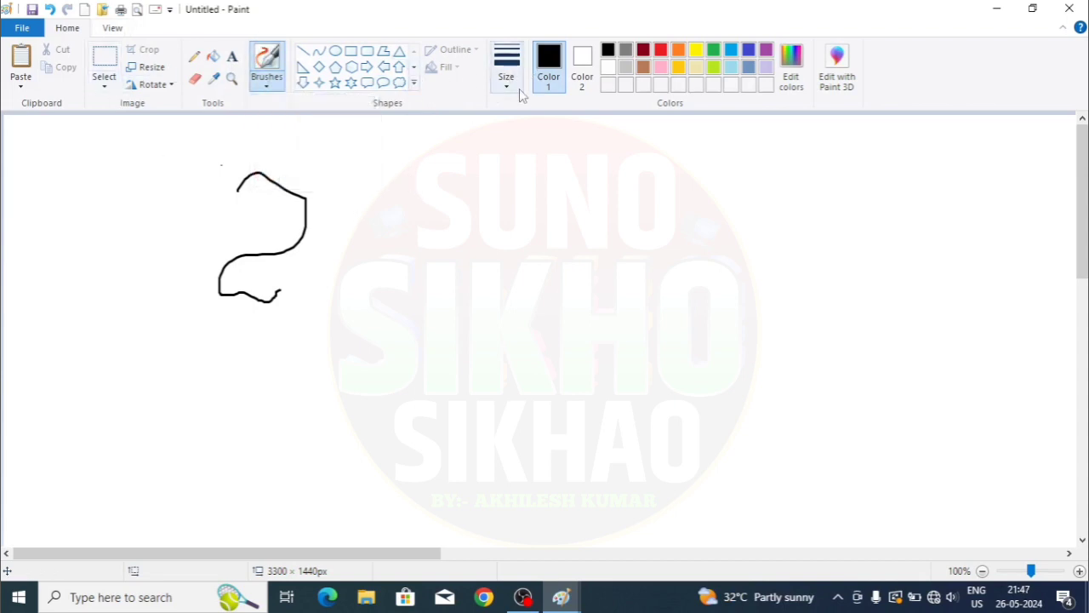
{"action": "left_click", "coordinate": [516, 86]}
{"action": "left_click", "coordinate": [551, 216]}
{"action": "left_click", "coordinate": [660, 49]}
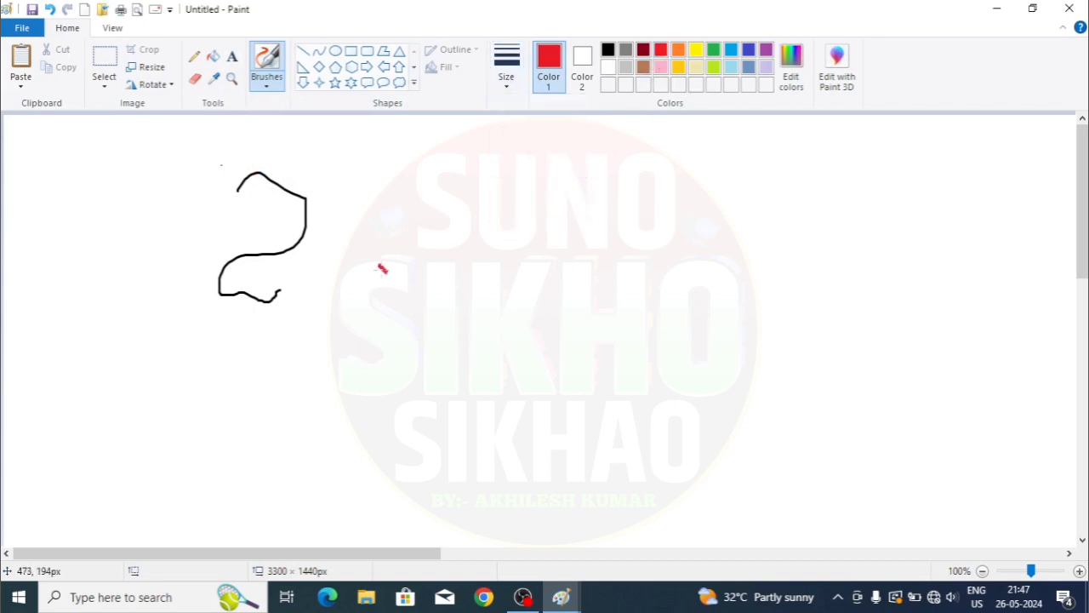
- Brush 'जय हिन्द' in red to the right of the black 2, with a headline across
{"action": "mouse_move", "coordinate": [382, 269]}
{"action": "left_mouse_down"}
{"action": "mouse_move", "coordinate": [421, 317]}
{"action": "mouse_move", "coordinate": [337, 347]}
{"action": "mouse_move", "coordinate": [320, 256]}
{"action": "mouse_move", "coordinate": [344, 247]}
{"action": "mouse_move", "coordinate": [460, 257]}
{"action": "mouse_move", "coordinate": [456, 322]}
{"action": "left_mouse_up"}
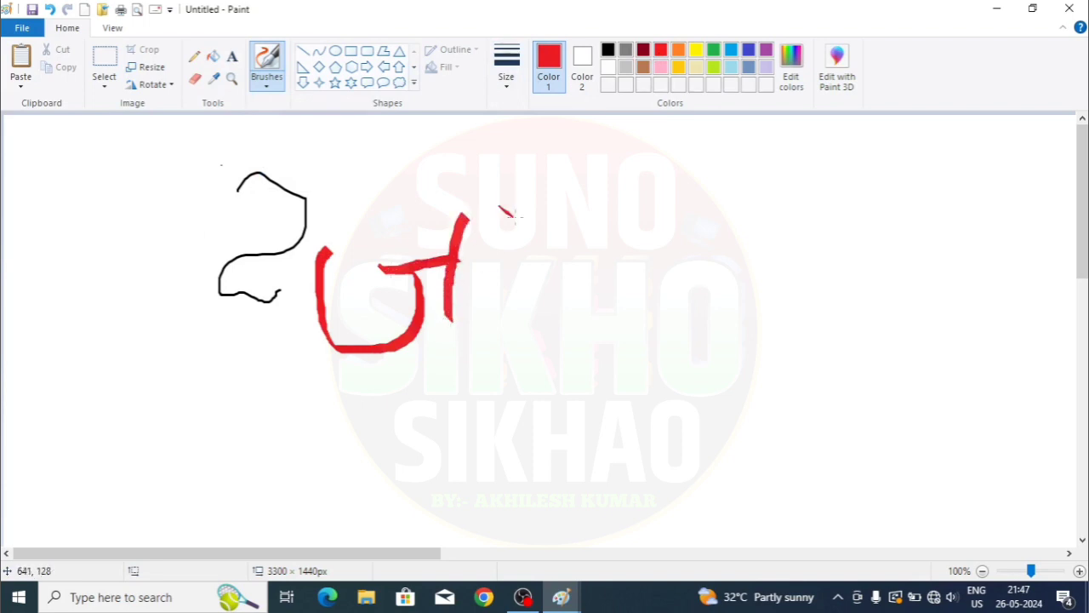
{"action": "mouse_move", "coordinate": [512, 218]}
{"action": "left_mouse_down"}
{"action": "mouse_move", "coordinate": [506, 258]}
{"action": "mouse_move", "coordinate": [486, 248]}
{"action": "mouse_move", "coordinate": [487, 289]}
{"action": "mouse_move", "coordinate": [523, 303]}
{"action": "mouse_move", "coordinate": [559, 262]}
{"action": "mouse_move", "coordinate": [548, 251]}
{"action": "mouse_move", "coordinate": [561, 338]}
{"action": "left_mouse_up"}
{"action": "mouse_move", "coordinate": [443, 223]}
{"action": "left_mouse_down"}
{"action": "mouse_move", "coordinate": [378, 223]}
{"action": "mouse_move", "coordinate": [627, 186]}
{"action": "mouse_move", "coordinate": [694, 215]}
{"action": "left_mouse_up"}
{"action": "left_click_drag", "start_coordinate": [662, 247], "coordinate": [672, 334]}
{"action": "mouse_move", "coordinate": [671, 241]}
{"action": "left_mouse_down"}
{"action": "mouse_move", "coordinate": [770, 258]}
{"action": "mouse_move", "coordinate": [708, 271]}
{"action": "mouse_move", "coordinate": [772, 279]}
{"action": "mouse_move", "coordinate": [752, 328]}
{"action": "left_mouse_up"}
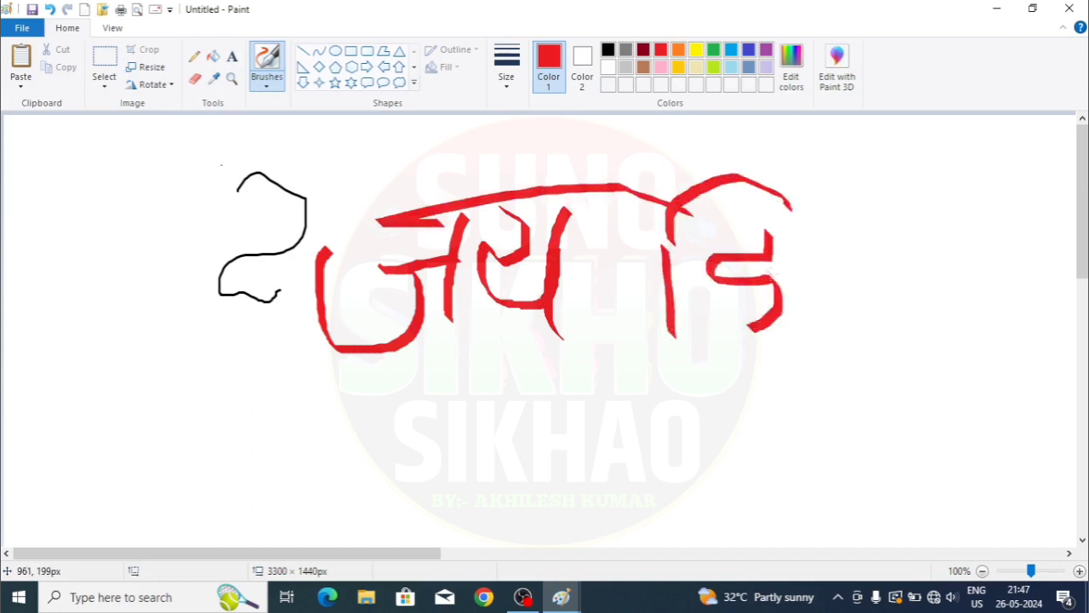
{"action": "mouse_move", "coordinate": [771, 275]}
{"action": "left_mouse_down"}
{"action": "mouse_move", "coordinate": [699, 293]}
{"action": "mouse_move", "coordinate": [898, 425]}
{"action": "mouse_move", "coordinate": [894, 448]}
{"action": "mouse_move", "coordinate": [830, 282]}
{"action": "mouse_move", "coordinate": [805, 268]}
{"action": "mouse_move", "coordinate": [871, 253]}
{"action": "left_mouse_up"}
{"action": "mouse_move", "coordinate": [932, 230]}
{"action": "left_mouse_down"}
{"action": "mouse_move", "coordinate": [845, 257]}
{"action": "mouse_move", "coordinate": [908, 294]}
{"action": "mouse_move", "coordinate": [926, 282]}
{"action": "mouse_move", "coordinate": [885, 276]}
{"action": "mouse_move", "coordinate": [1021, 343]}
{"action": "left_mouse_up"}
{"action": "left_click_drag", "start_coordinate": [604, 232], "coordinate": [1078, 223]}
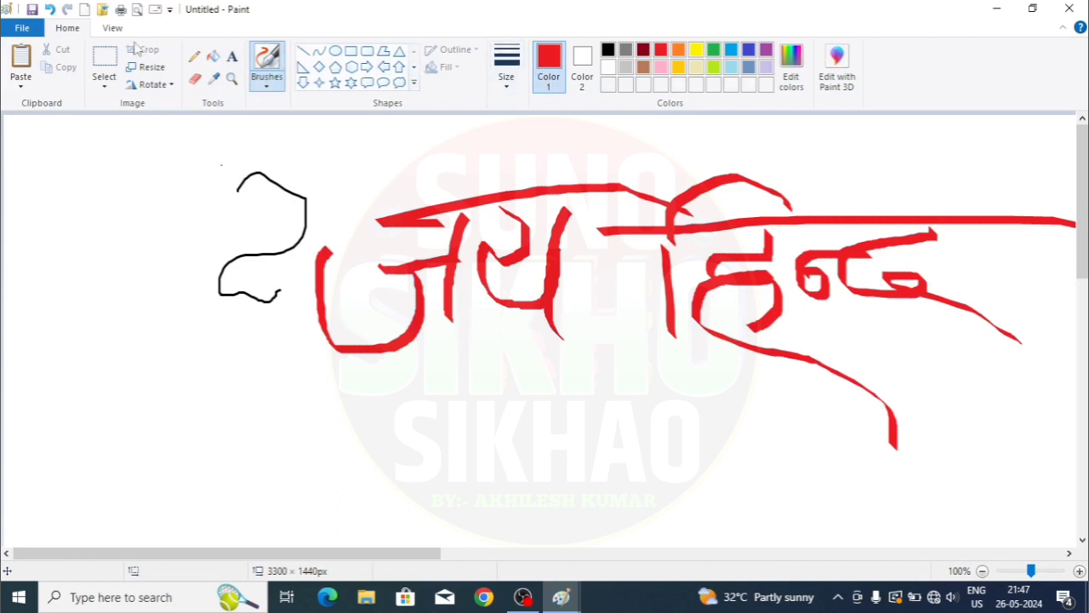
- Collapse the ribbon and brush a second red 'जय' beneath the first line
{"action": "double_click", "coordinate": [68, 29]}
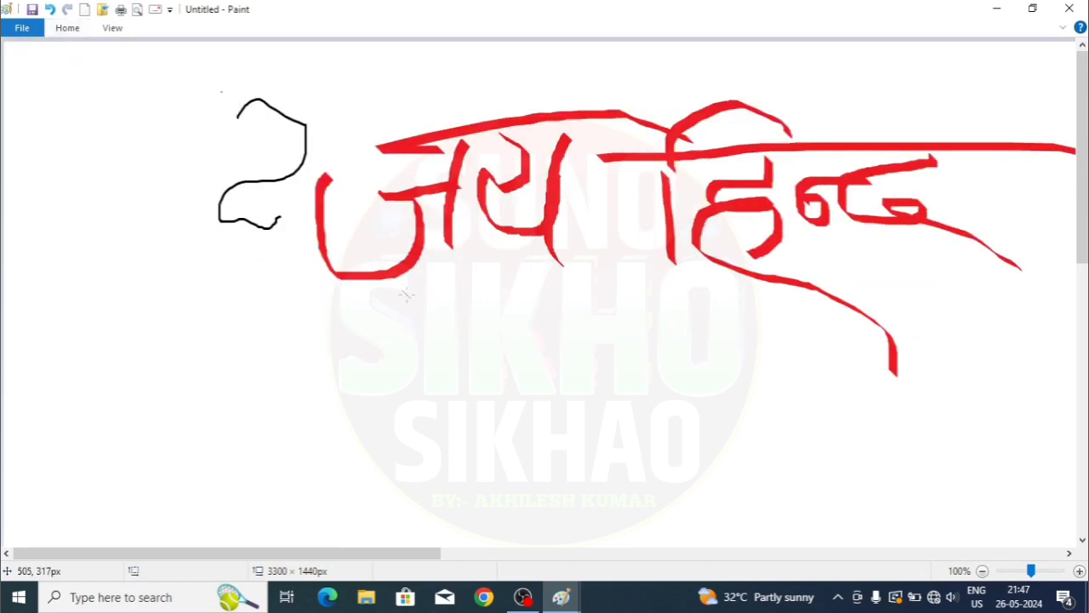
{"action": "mouse_move", "coordinate": [407, 293]}
{"action": "left_mouse_down"}
{"action": "mouse_move", "coordinate": [425, 340]}
{"action": "mouse_move", "coordinate": [357, 335]}
{"action": "mouse_move", "coordinate": [341, 300]}
{"action": "mouse_move", "coordinate": [485, 290]}
{"action": "mouse_move", "coordinate": [484, 371]}
{"action": "left_mouse_up"}
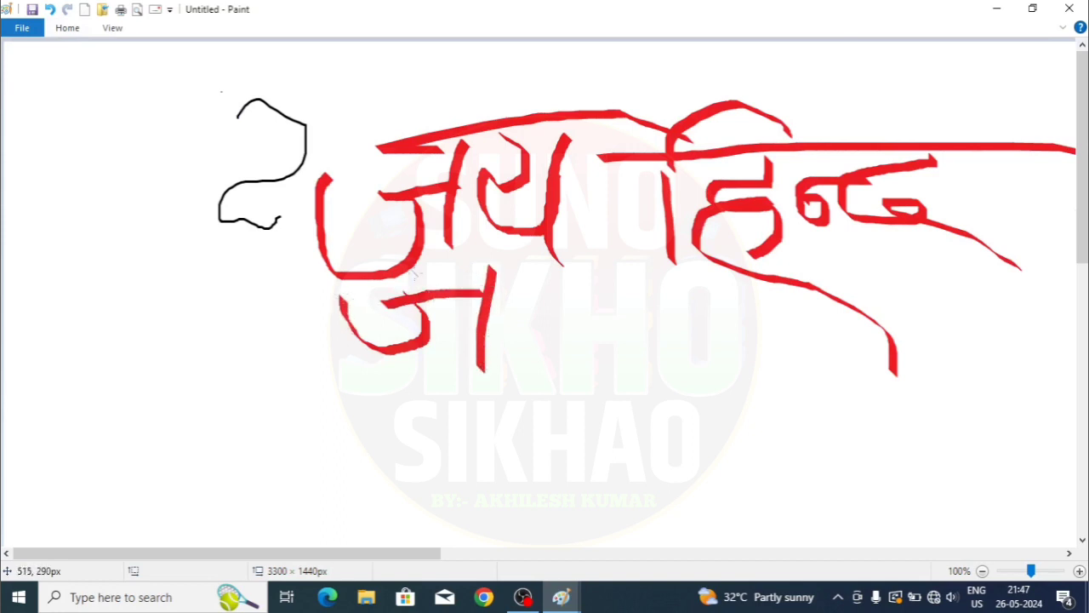
{"action": "mouse_move", "coordinate": [414, 271]}
{"action": "left_mouse_down"}
{"action": "mouse_move", "coordinate": [562, 269]}
{"action": "mouse_move", "coordinate": [492, 300]}
{"action": "mouse_move", "coordinate": [591, 344]}
{"action": "left_mouse_up"}
{"action": "left_click_drag", "start_coordinate": [609, 260], "coordinate": [582, 396]}
{"action": "left_click_drag", "start_coordinate": [555, 270], "coordinate": [629, 254]}
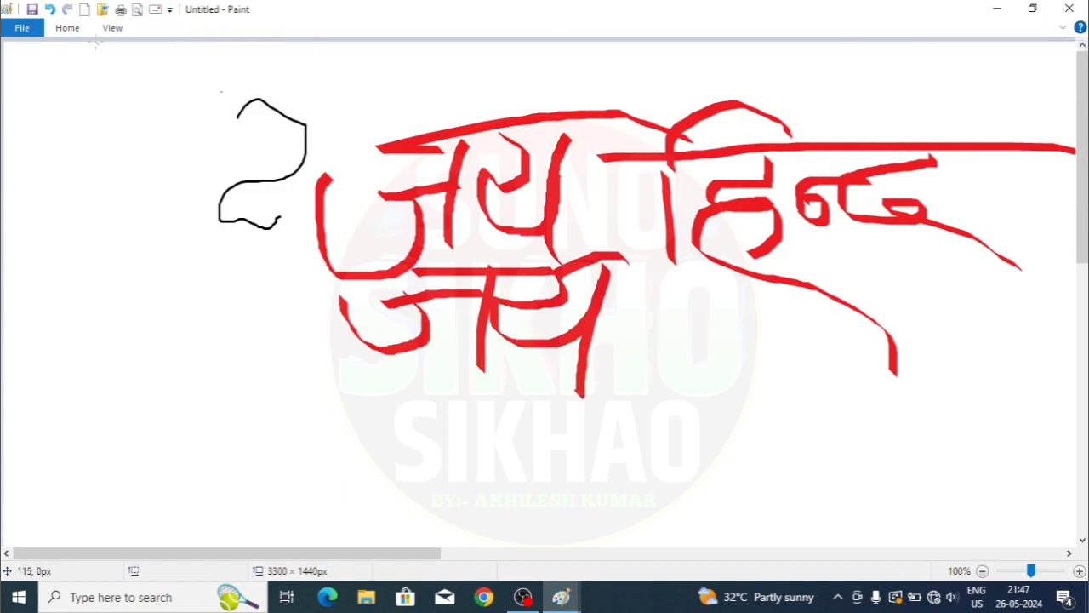
- Restore the ribbon and brush a red top-barred न-like letter left of the black 2
{"action": "double_click", "coordinate": [67, 29]}
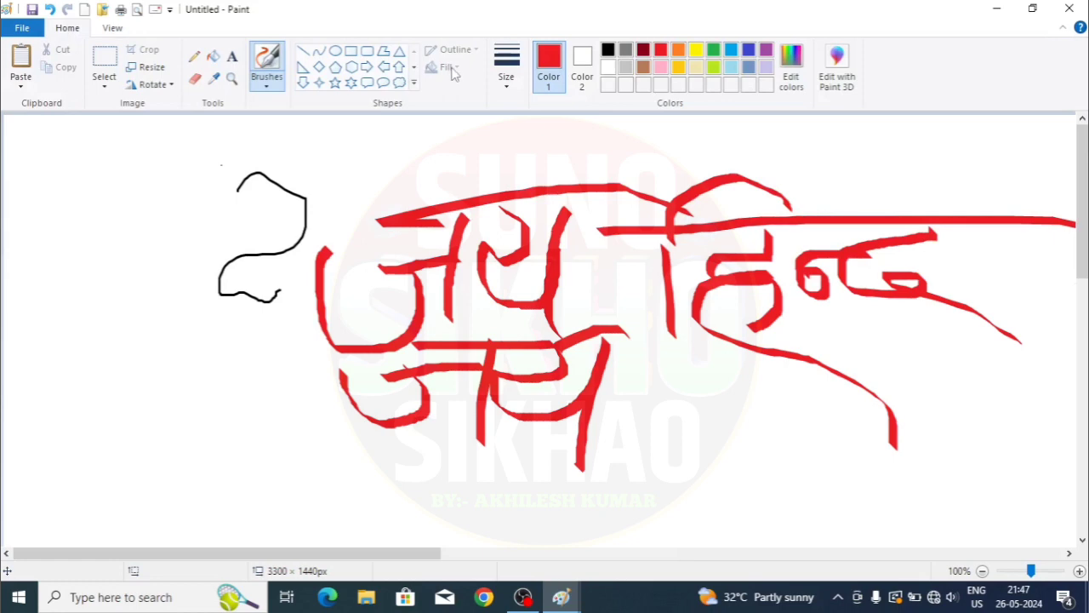
{"action": "left_click_drag", "start_coordinate": [197, 198], "coordinate": [207, 279]}
{"action": "left_click_drag", "start_coordinate": [202, 237], "coordinate": [166, 293]}
{"action": "left_click_drag", "start_coordinate": [156, 202], "coordinate": [327, 201]}
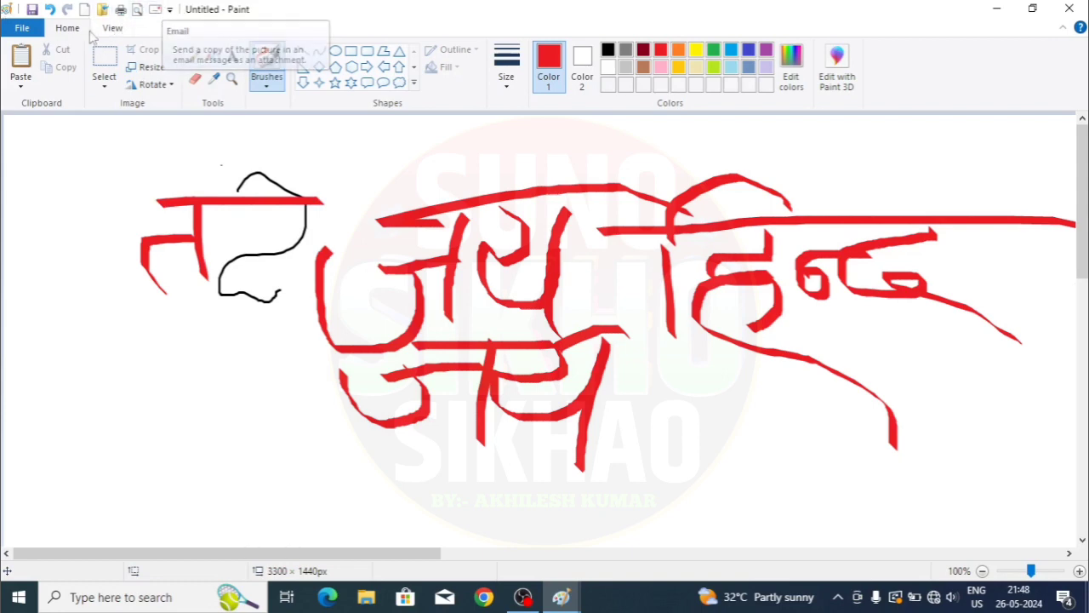
- After browsing the File menu, choose New on the Quick Access Toolbar to start a new picture
{"action": "left_click", "coordinate": [22, 28]}
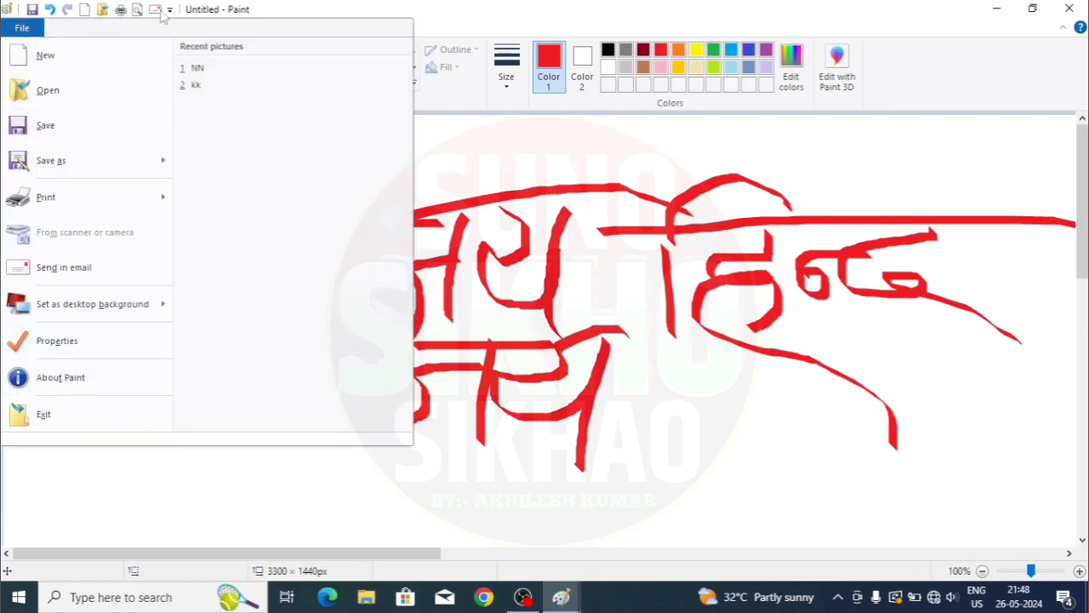
{"action": "left_click", "coordinate": [609, 298]}
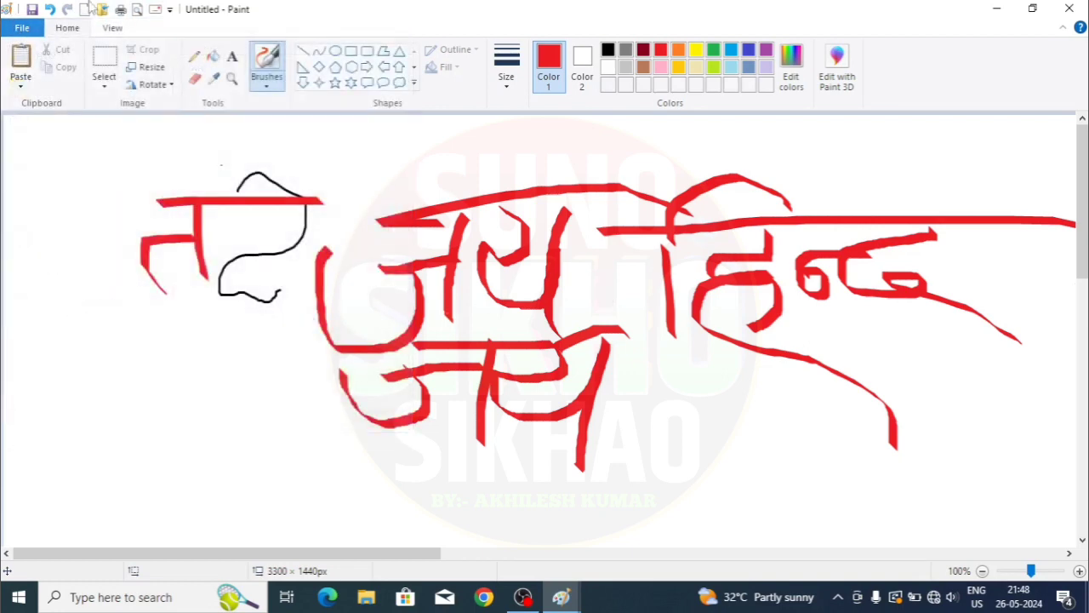
{"action": "left_click", "coordinate": [7, 30]}
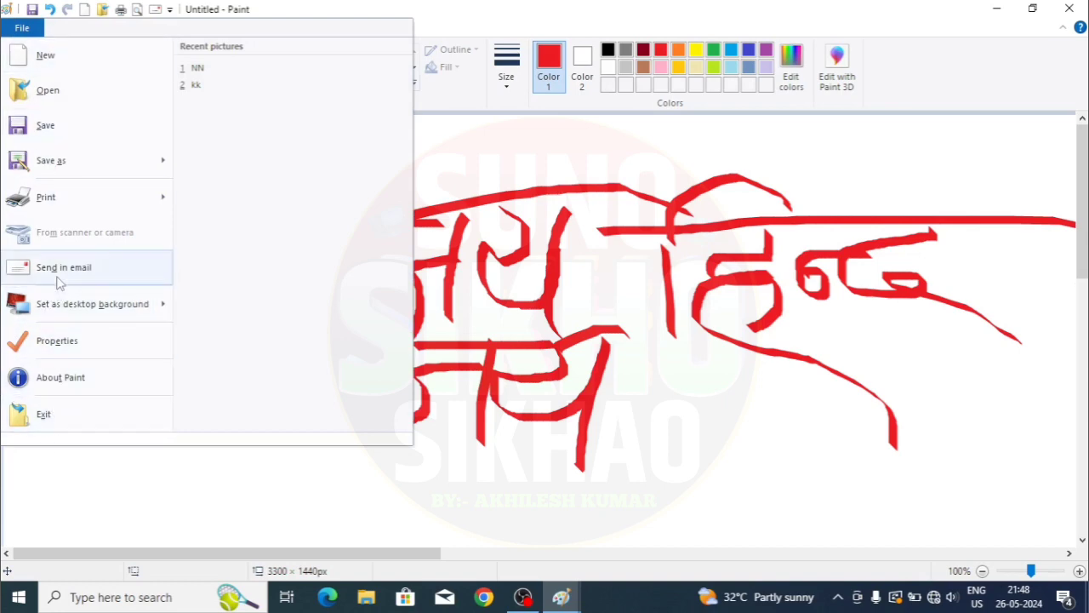
{"action": "left_click", "coordinate": [692, 373]}
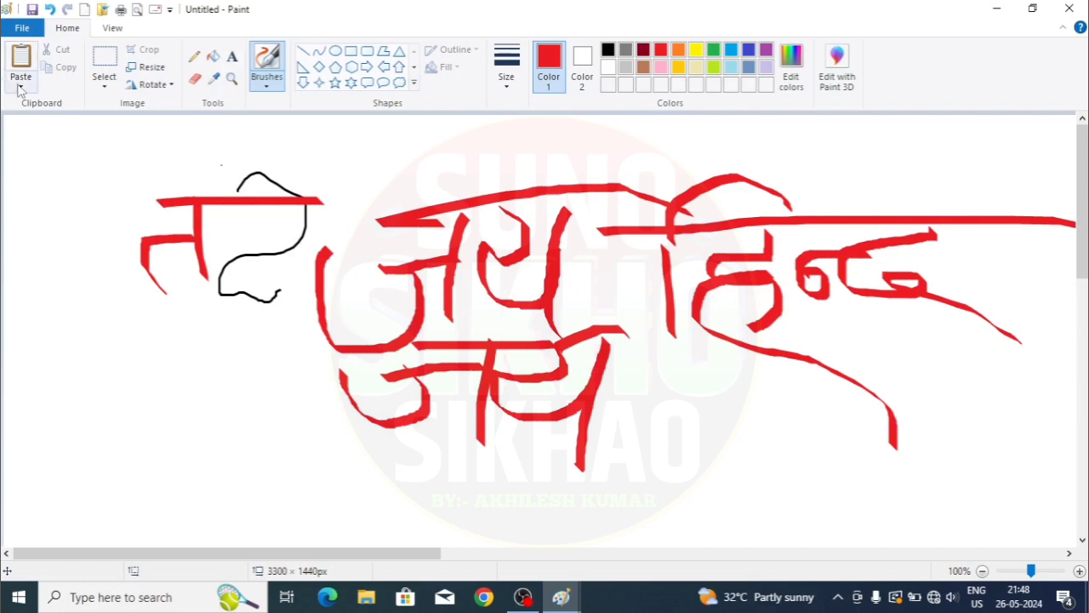
{"action": "left_click", "coordinate": [87, 11]}
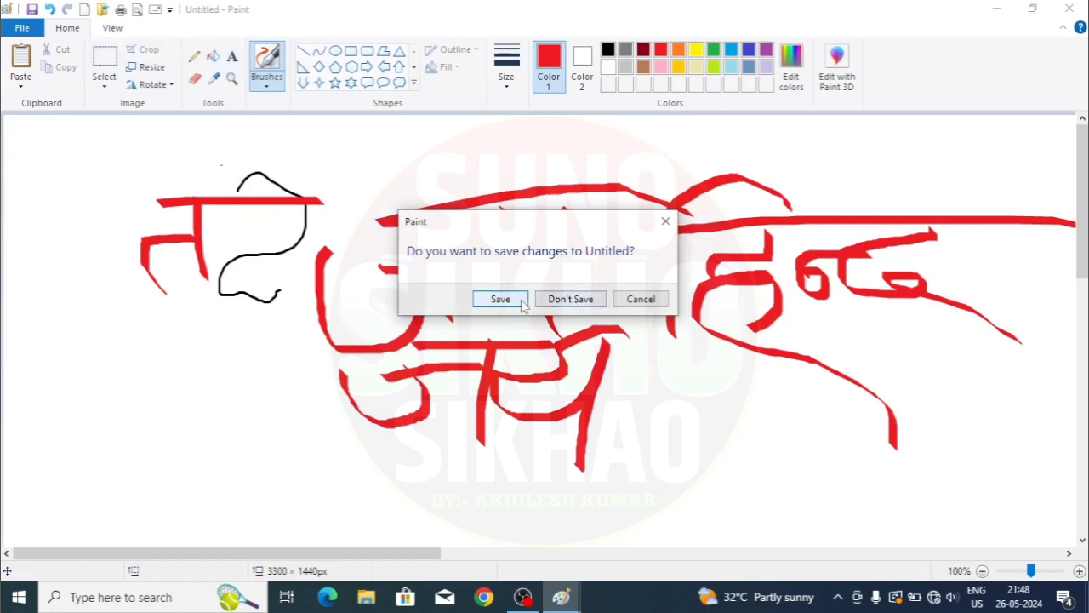
- Discard the red drawing with Don't Save, leaving a blank 3300 × 1440px canvas, and reopen the File menu
{"action": "left_click", "coordinate": [572, 300]}
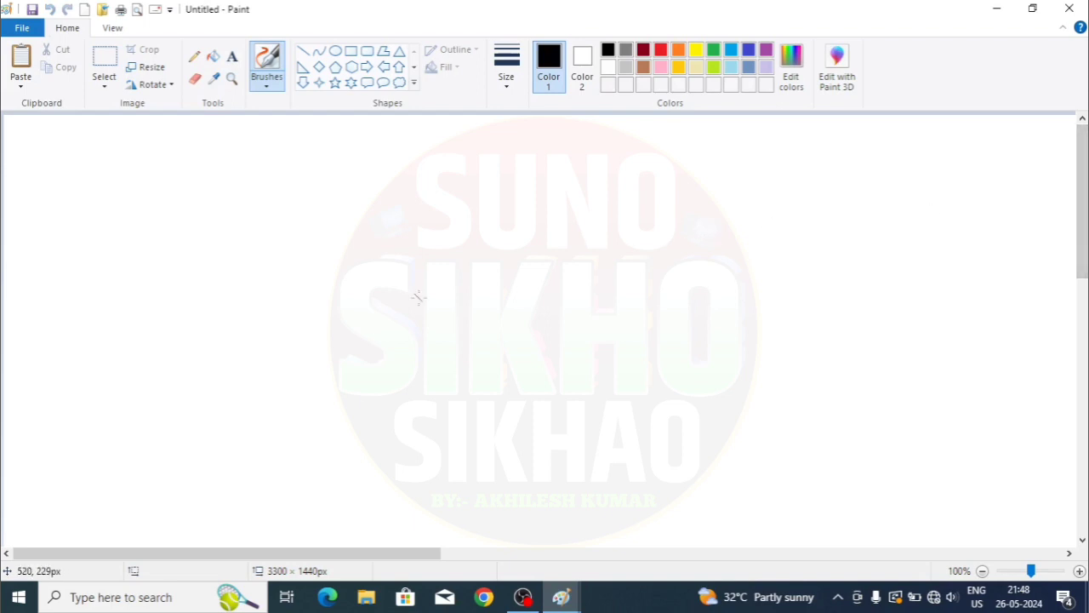
{"action": "left_click", "coordinate": [22, 28]}
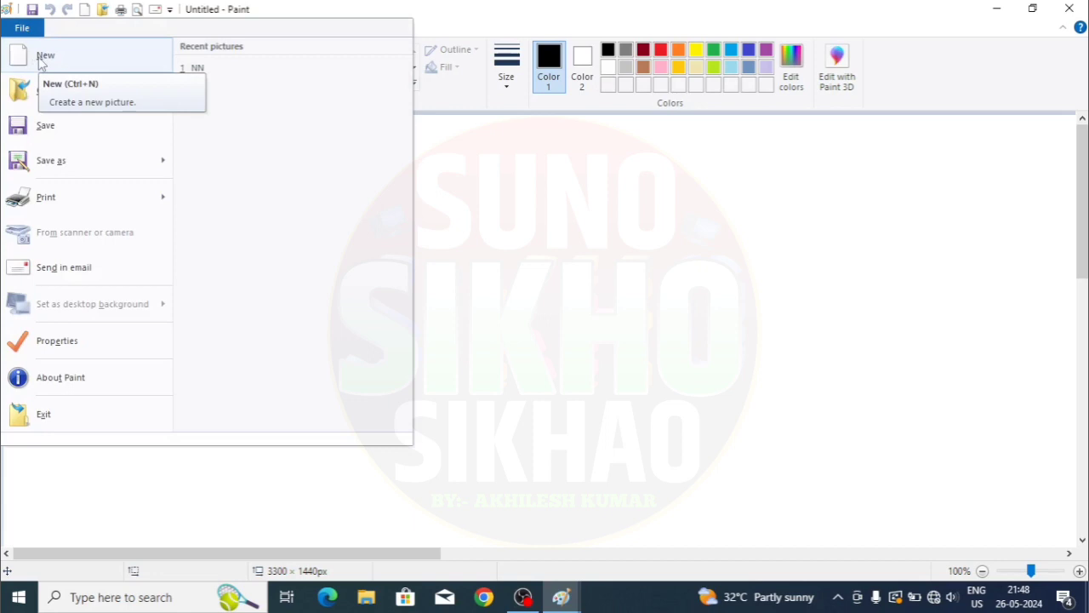
{"action": "left_click", "coordinate": [43, 56]}
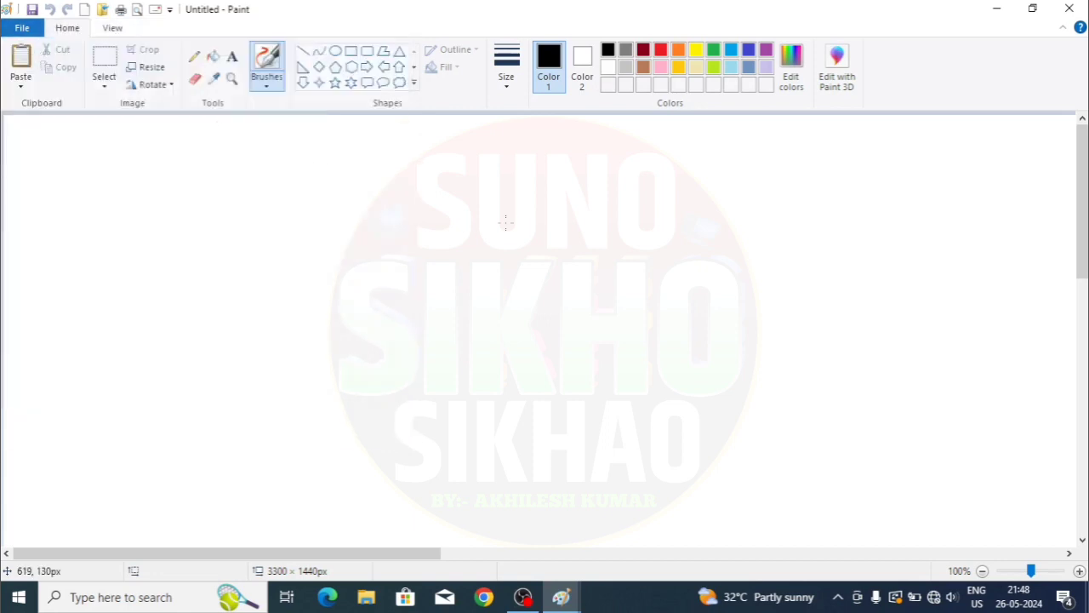
{"action": "left_click", "coordinate": [22, 28]}
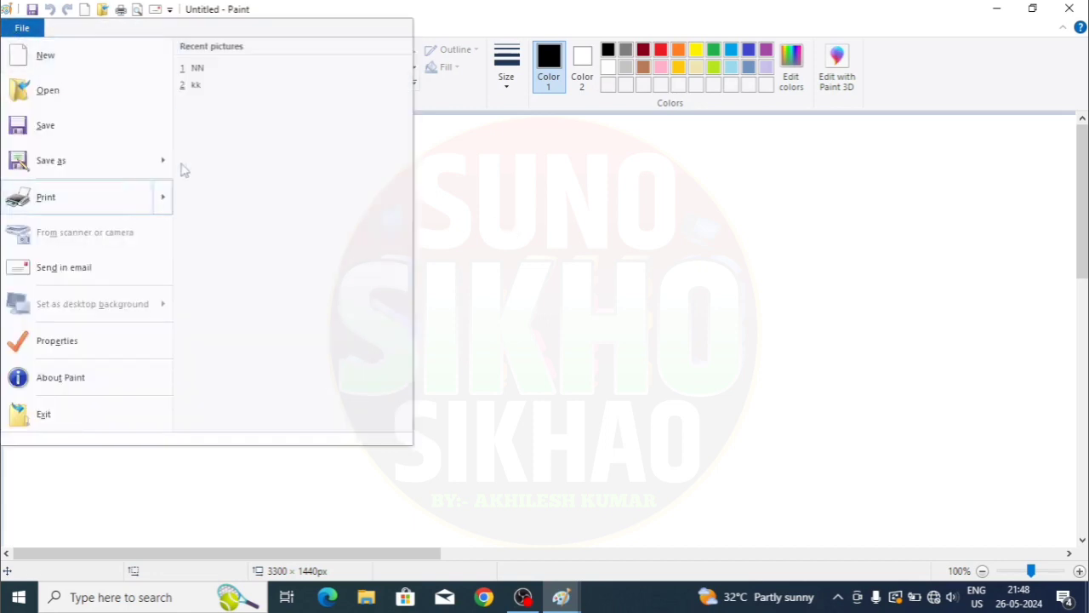
- Open BKF from Documents, showing 'सर्व शिक्षा अभियान' in a red rounded frame
{"action": "left_click", "coordinate": [47, 95]}
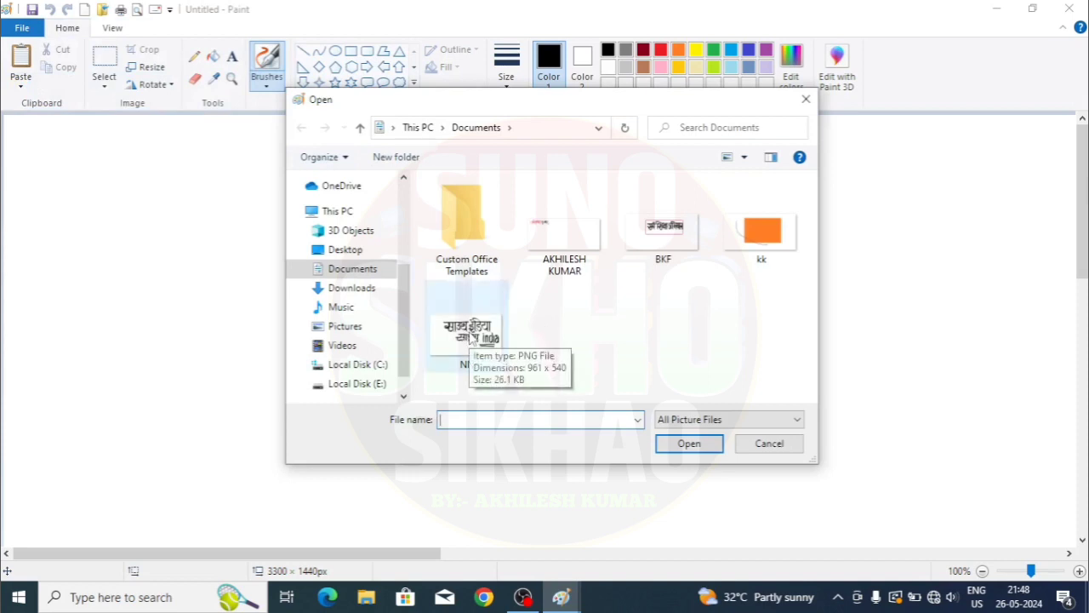
{"action": "left_click", "coordinate": [677, 232]}
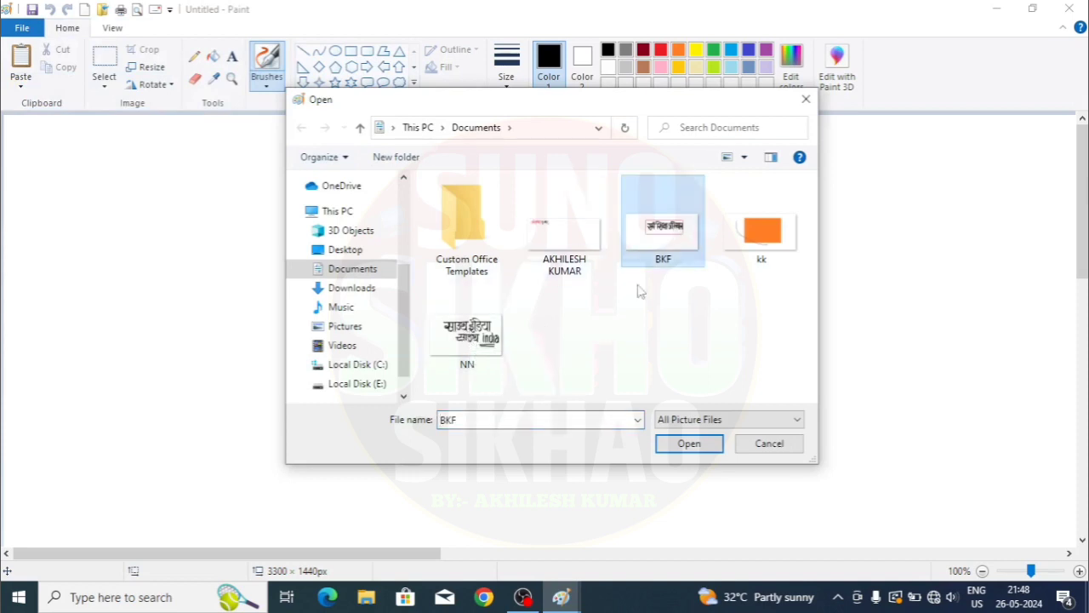
{"action": "left_click", "coordinate": [686, 443]}
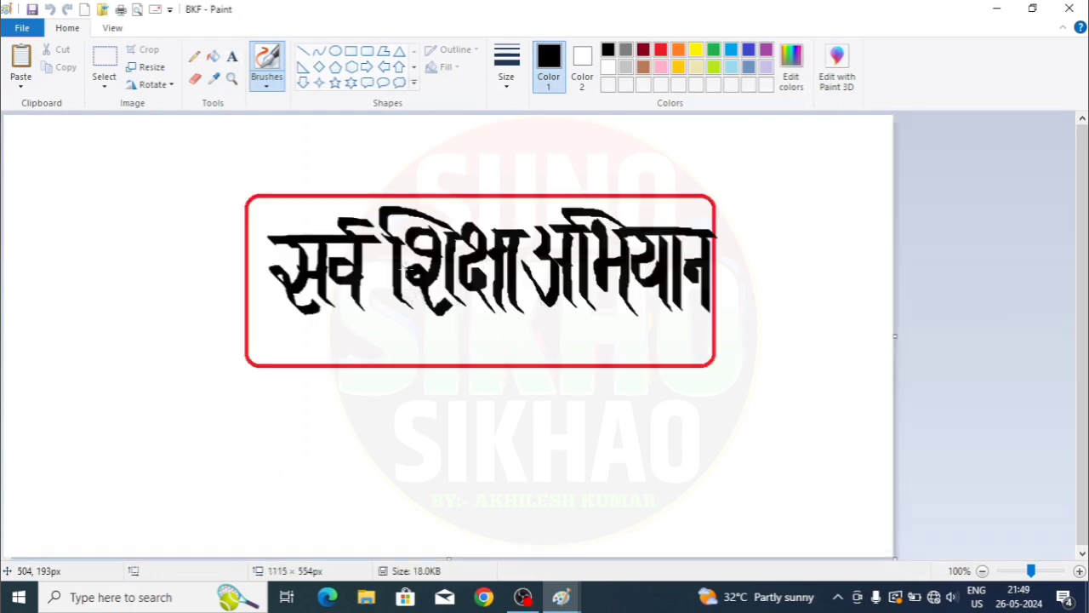
- Paint a thick black cross beneath the red-bordered title and save BKF
{"action": "left_click", "coordinate": [25, 28]}
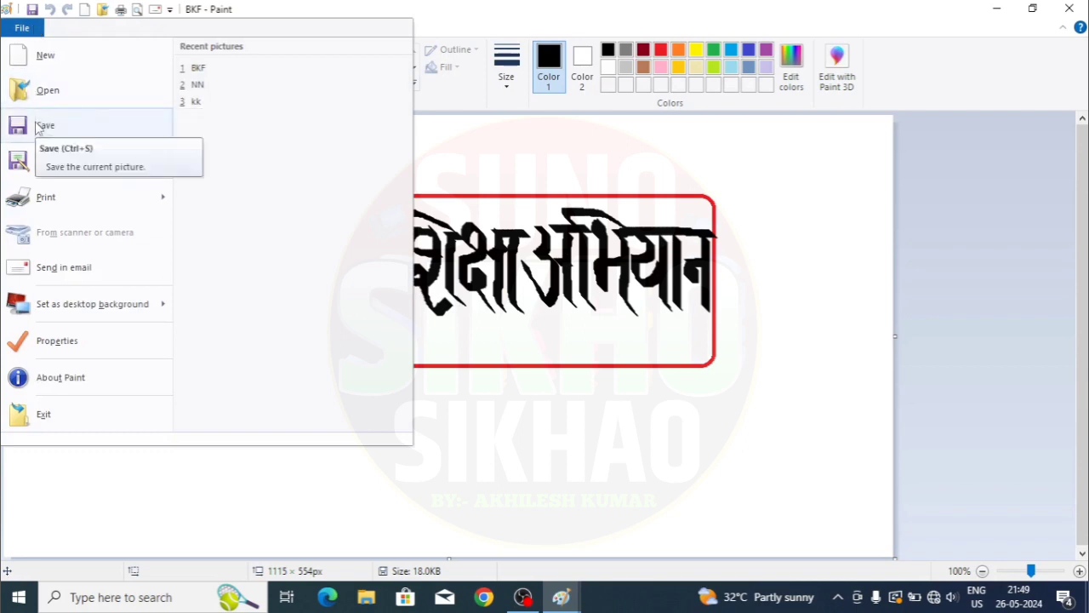
{"action": "left_click", "coordinate": [596, 313]}
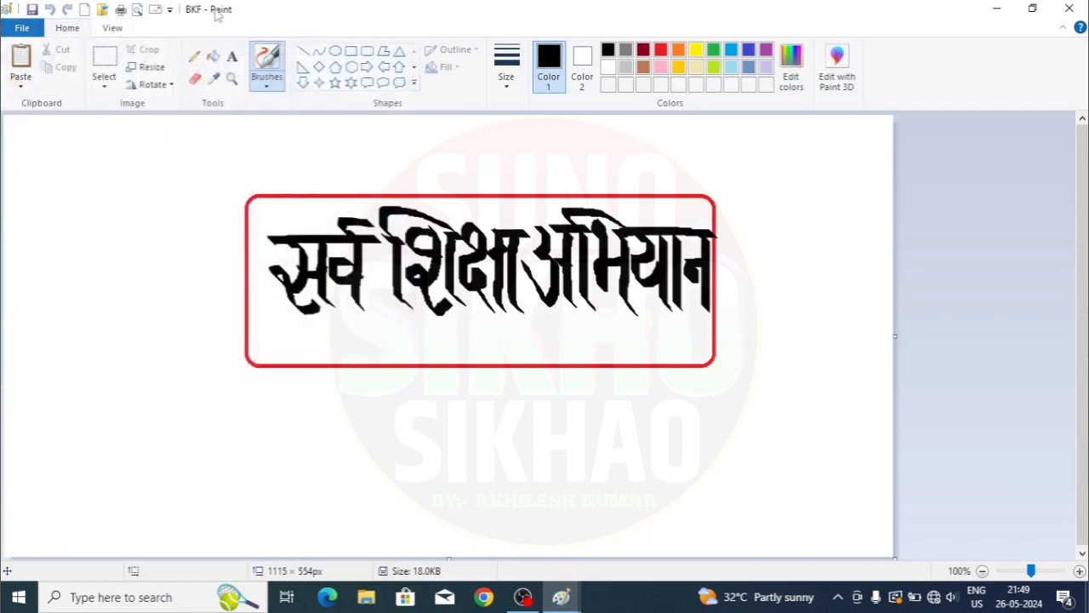
{"action": "left_click", "coordinate": [32, 30]}
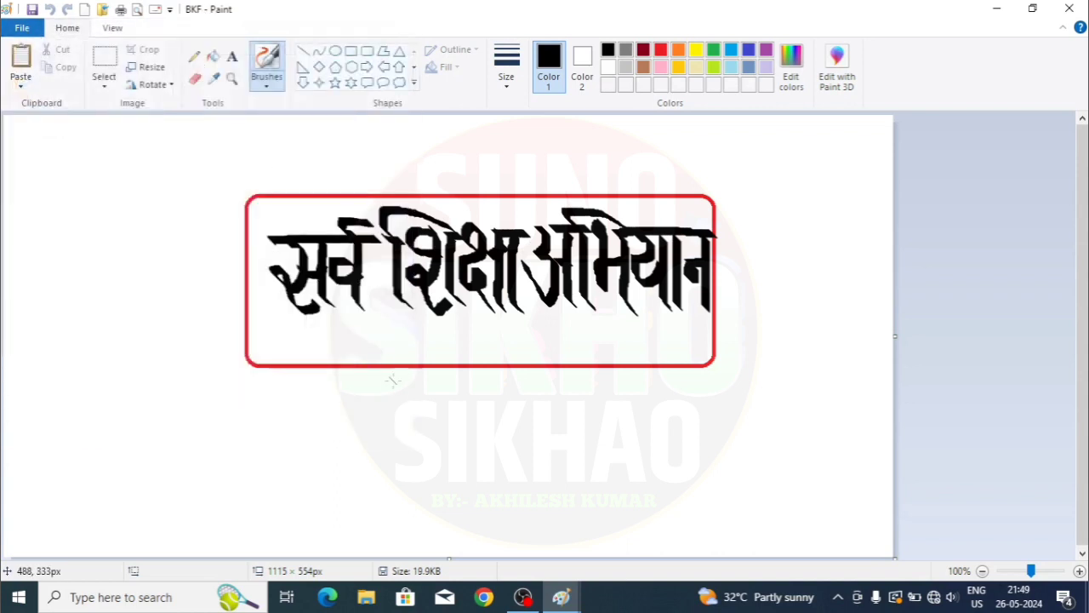
{"action": "left_click_drag", "start_coordinate": [391, 387], "coordinate": [374, 466]}
{"action": "left_click_drag", "start_coordinate": [338, 415], "coordinate": [448, 423]}
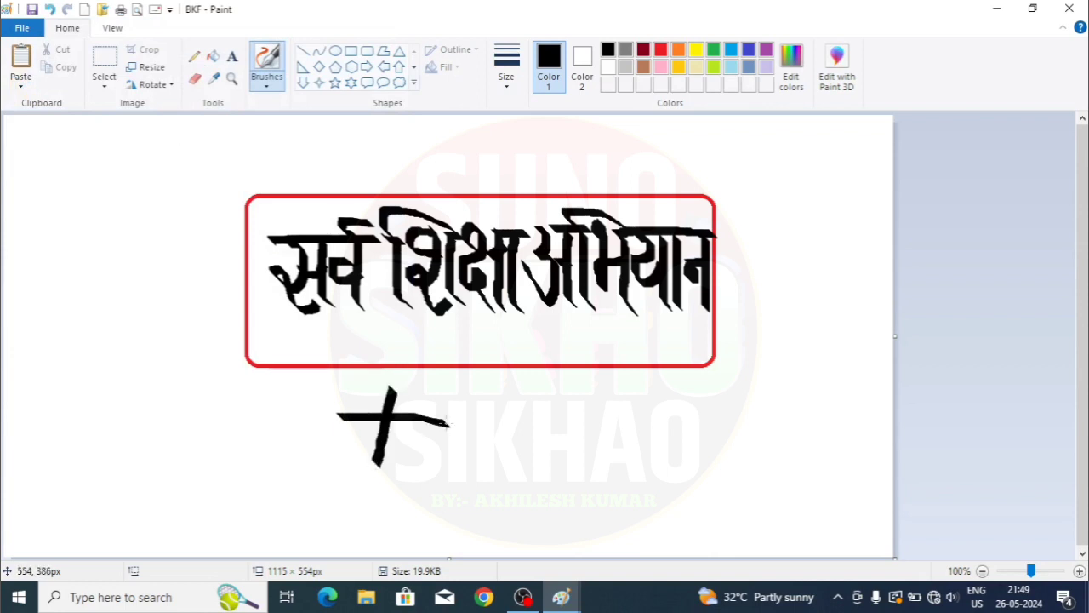
{"action": "left_click", "coordinate": [22, 27]}
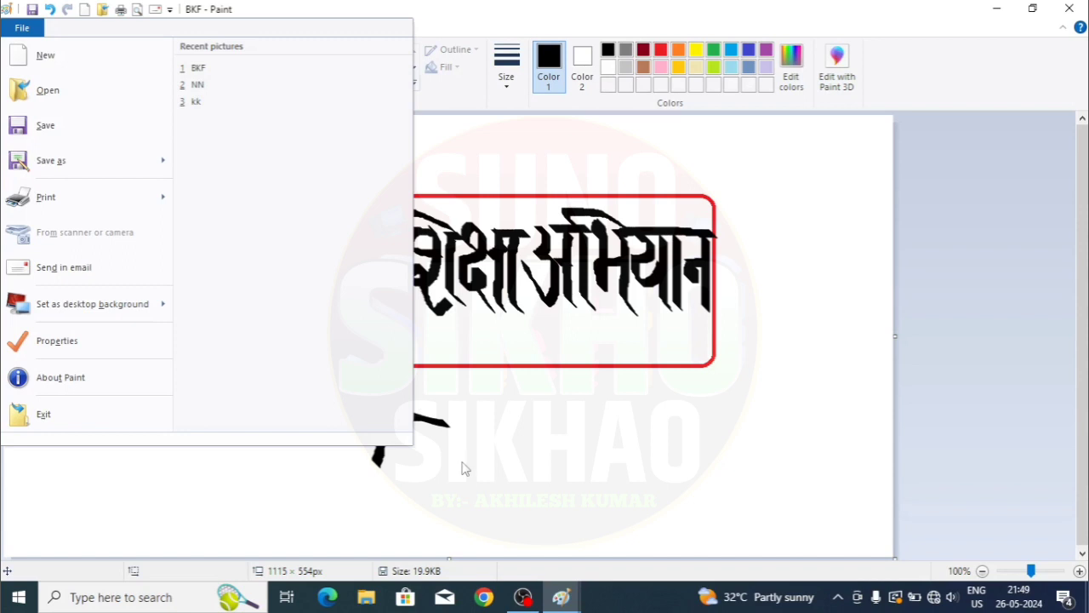
{"action": "left_click", "coordinate": [71, 127]}
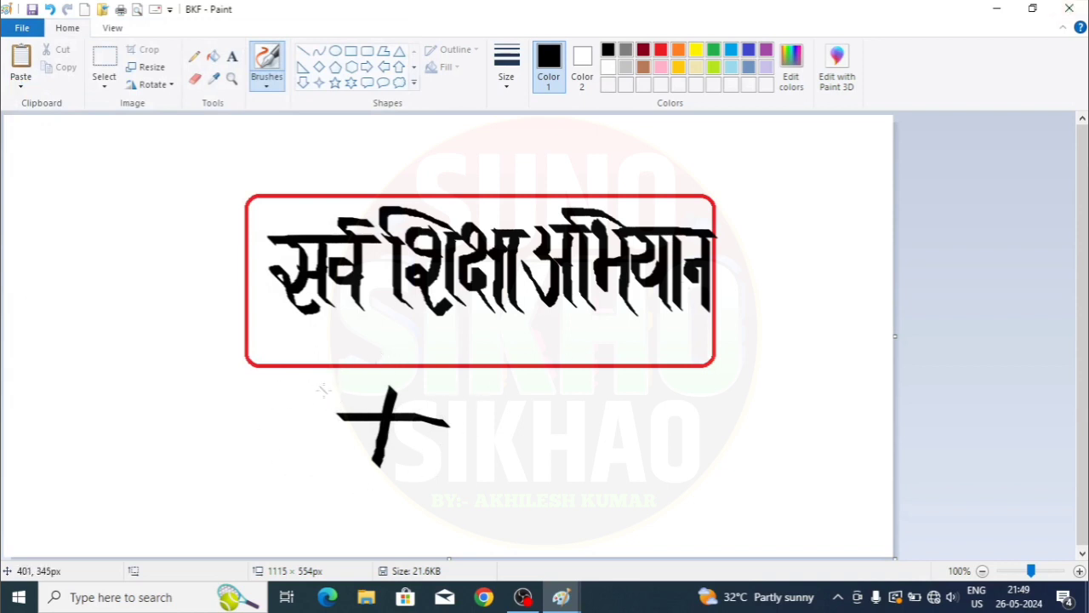
- Undo the cross twice, then repaint a cross and two X marks under the title
{"action": "key", "text": "ctrl+z"}
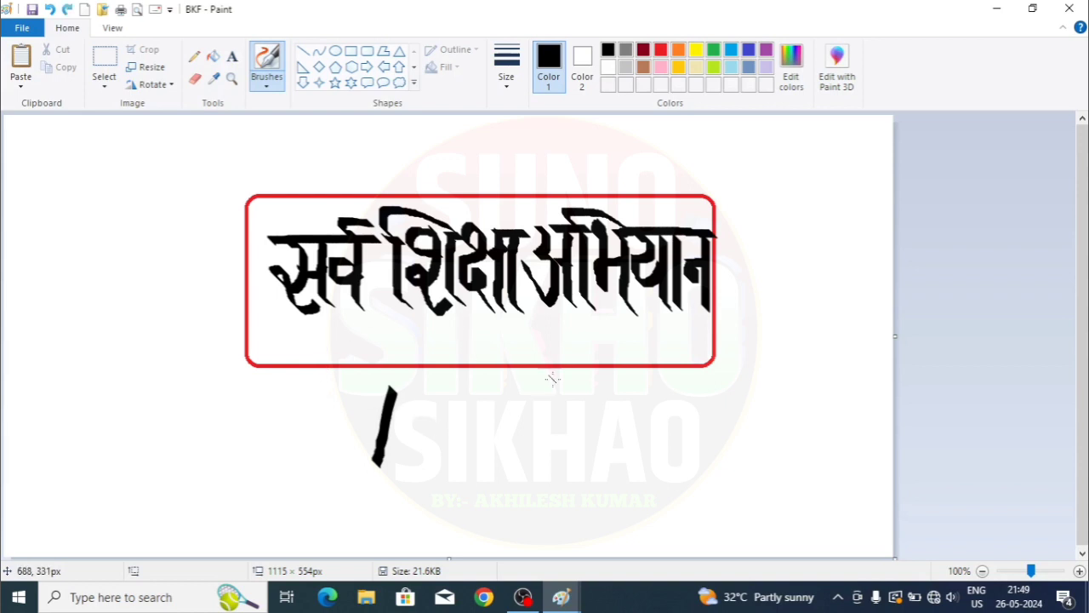
{"action": "key", "text": "ctrl+z"}
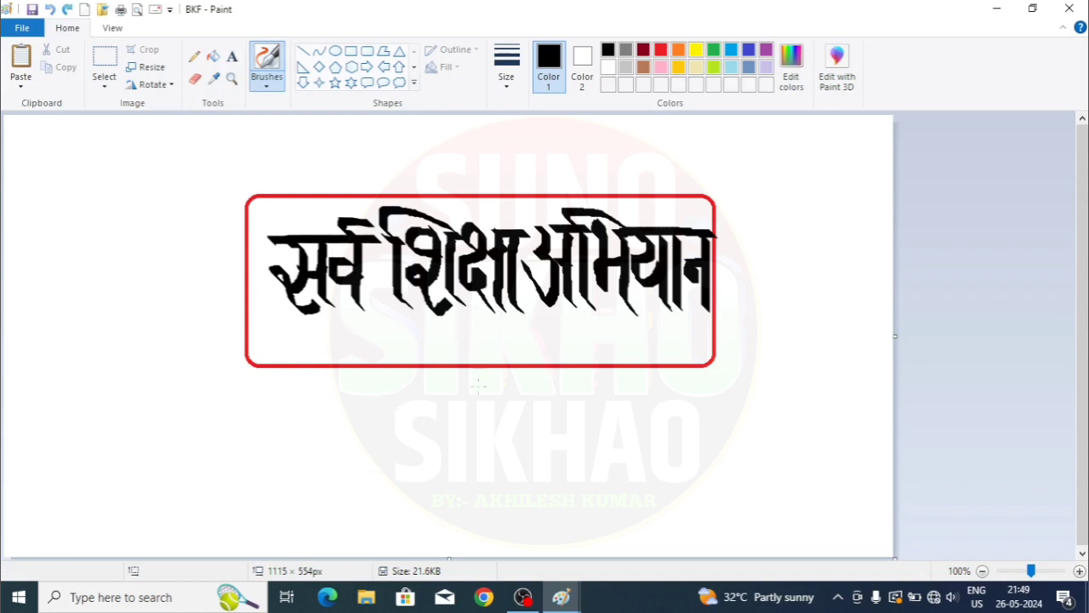
{"action": "left_click_drag", "start_coordinate": [400, 417], "coordinate": [498, 418]}
{"action": "left_click_drag", "start_coordinate": [421, 376], "coordinate": [443, 451]}
{"action": "left_click_drag", "start_coordinate": [554, 396], "coordinate": [610, 451]}
{"action": "left_click_drag", "start_coordinate": [627, 405], "coordinate": [538, 464]}
{"action": "left_click_drag", "start_coordinate": [708, 393], "coordinate": [754, 448]}
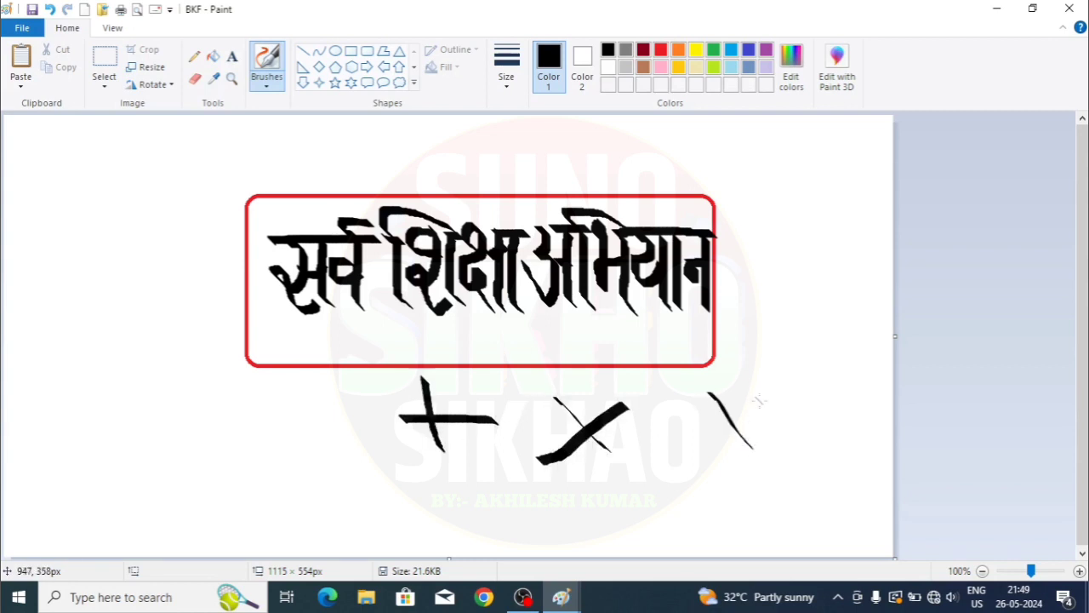
{"action": "left_click_drag", "start_coordinate": [763, 400], "coordinate": [703, 443]}
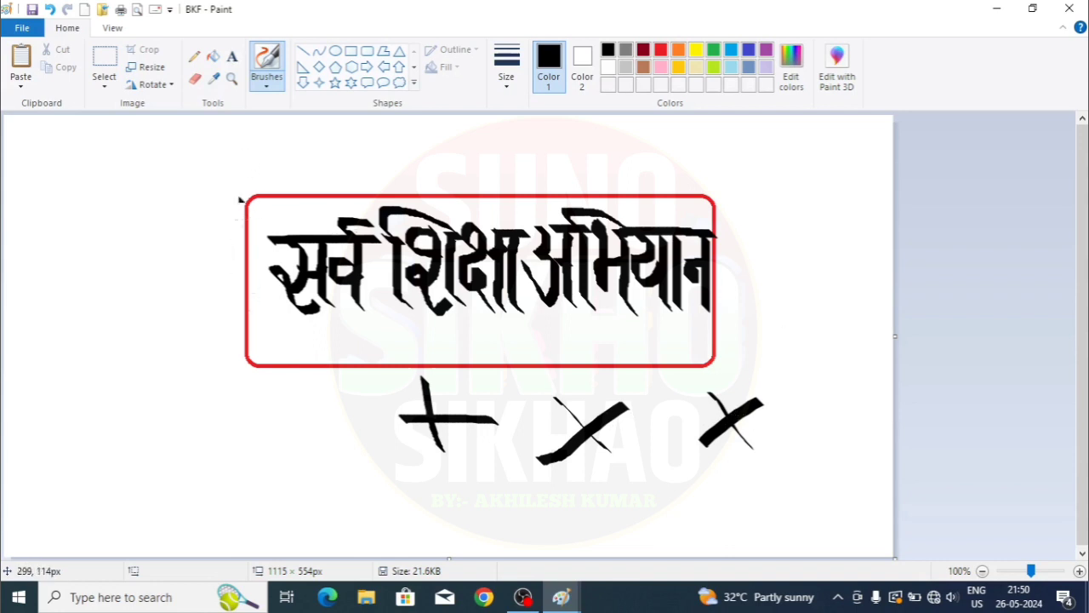
- Brush a freehand loop around the title and sweeping curves below it
{"action": "mouse_move", "coordinate": [239, 199]}
{"action": "left_mouse_down"}
{"action": "mouse_move", "coordinate": [261, 325]}
{"action": "mouse_move", "coordinate": [366, 382]}
{"action": "mouse_move", "coordinate": [569, 379]}
{"action": "mouse_move", "coordinate": [787, 333]}
{"action": "mouse_move", "coordinate": [785, 203]}
{"action": "mouse_move", "coordinate": [509, 177]}
{"action": "mouse_move", "coordinate": [305, 195]}
{"action": "mouse_move", "coordinate": [209, 258]}
{"action": "left_mouse_up"}
{"action": "mouse_move", "coordinate": [189, 298]}
{"action": "left_mouse_down"}
{"action": "mouse_move", "coordinate": [222, 377]}
{"action": "mouse_move", "coordinate": [393, 372]}
{"action": "left_mouse_up"}
{"action": "left_click_drag", "start_coordinate": [191, 412], "coordinate": [402, 443]}
- Add one more sweeping stroke, then close BKF choosing Don't Save
{"action": "left_click_drag", "start_coordinate": [243, 468], "coordinate": [790, 495]}
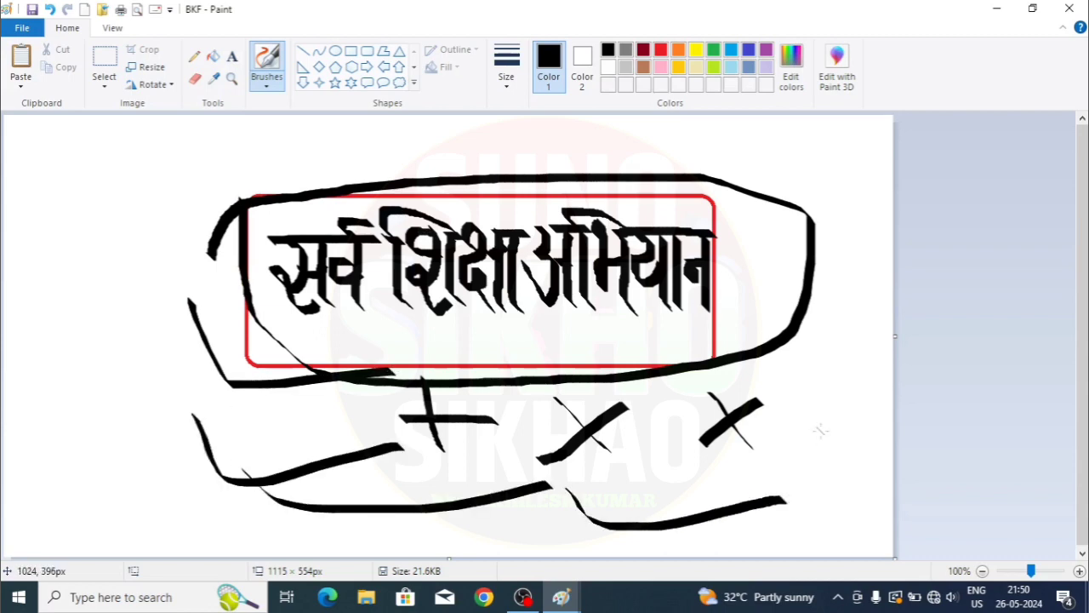
{"action": "left_click", "coordinate": [23, 28]}
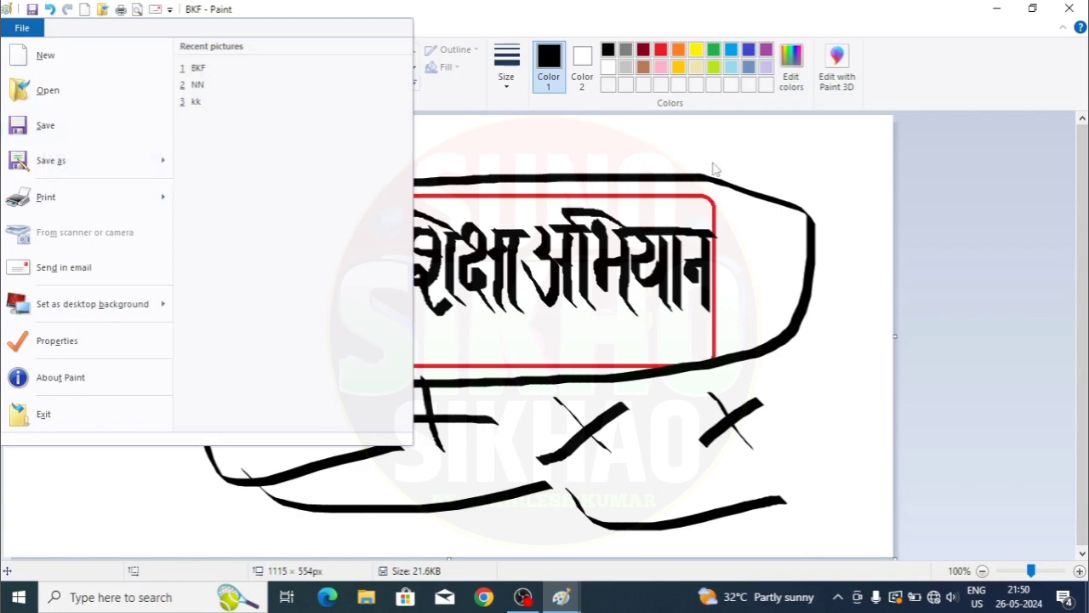
{"action": "key", "text": "Escape"}
{"action": "left_click", "coordinate": [1079, 9]}
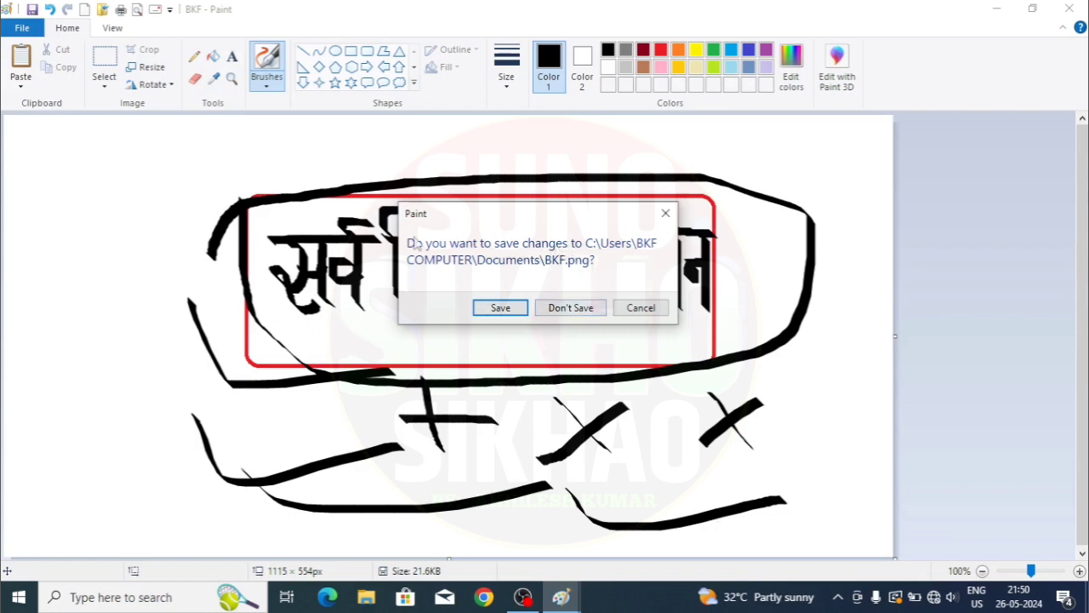
{"action": "left_click", "coordinate": [577, 310]}
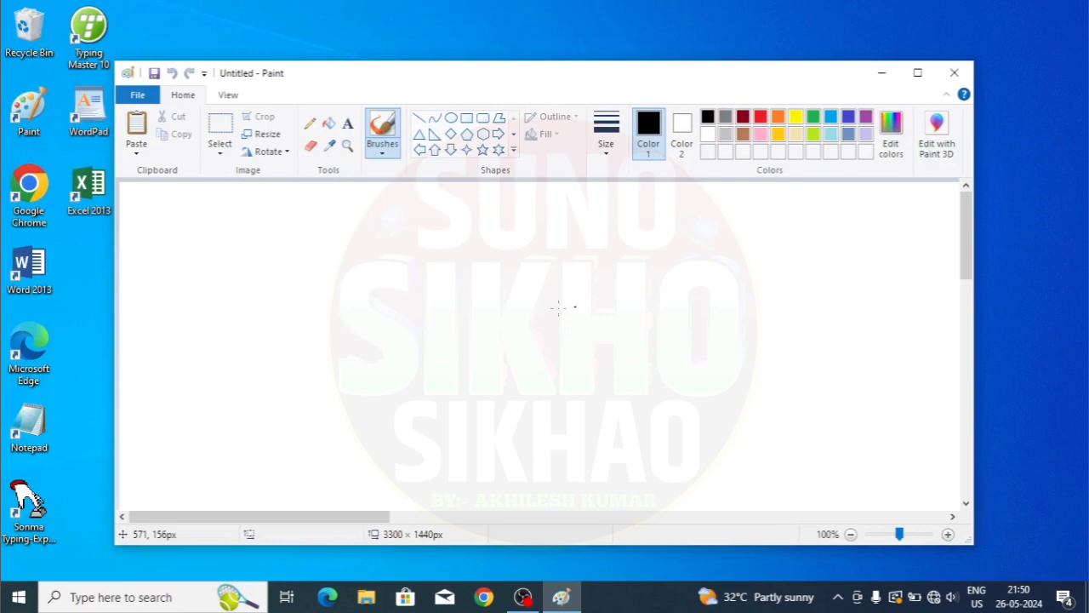
- Maximize the window and reopen BKF from Documents, showing only the single saved cross
{"action": "left_click", "coordinate": [917, 73]}
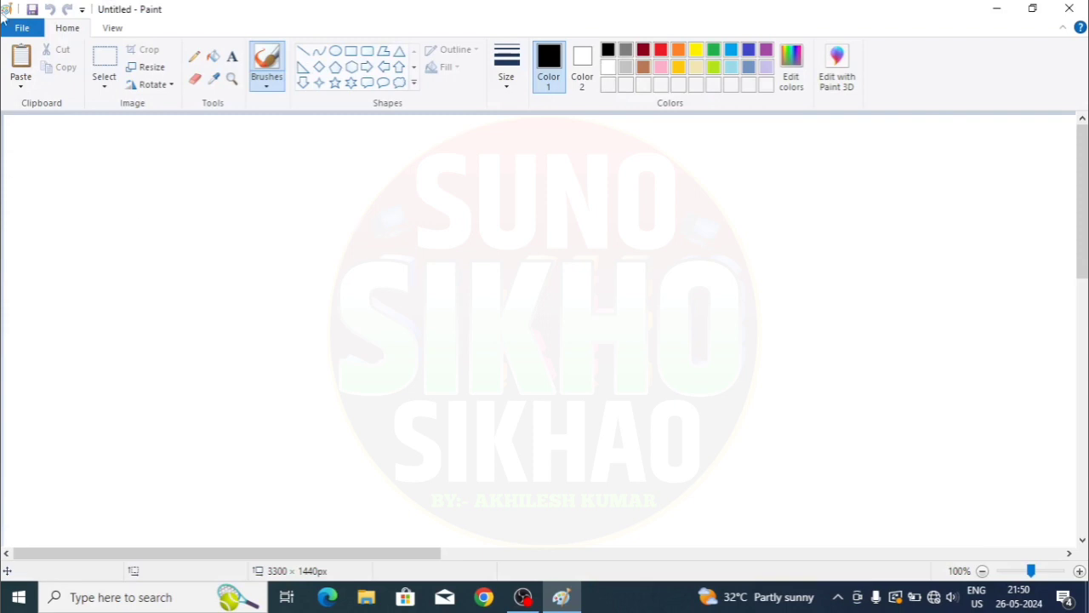
{"action": "left_click", "coordinate": [22, 28]}
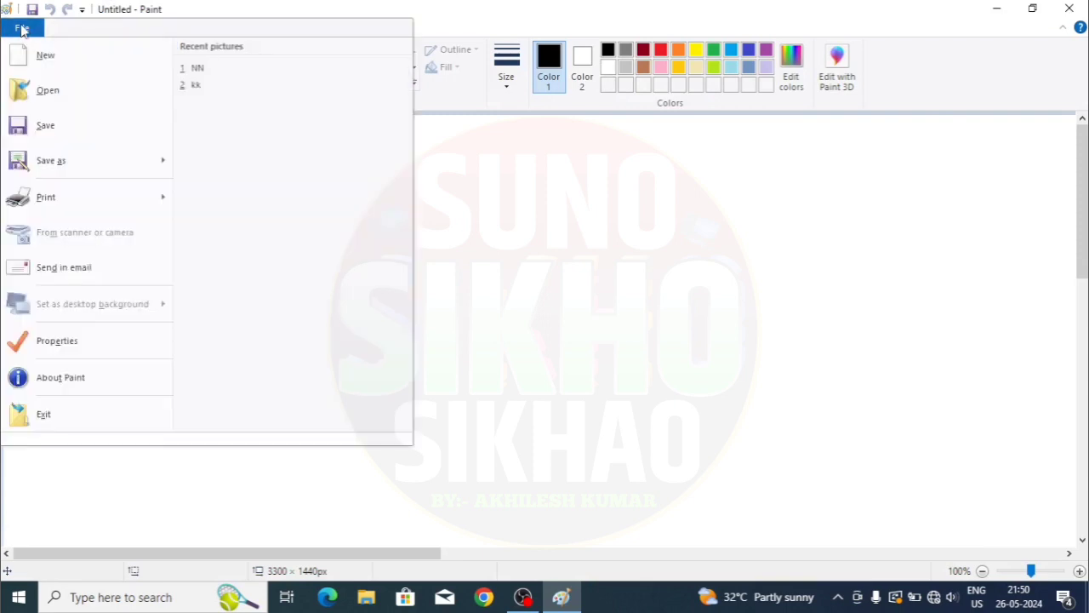
{"action": "left_click", "coordinate": [47, 89]}
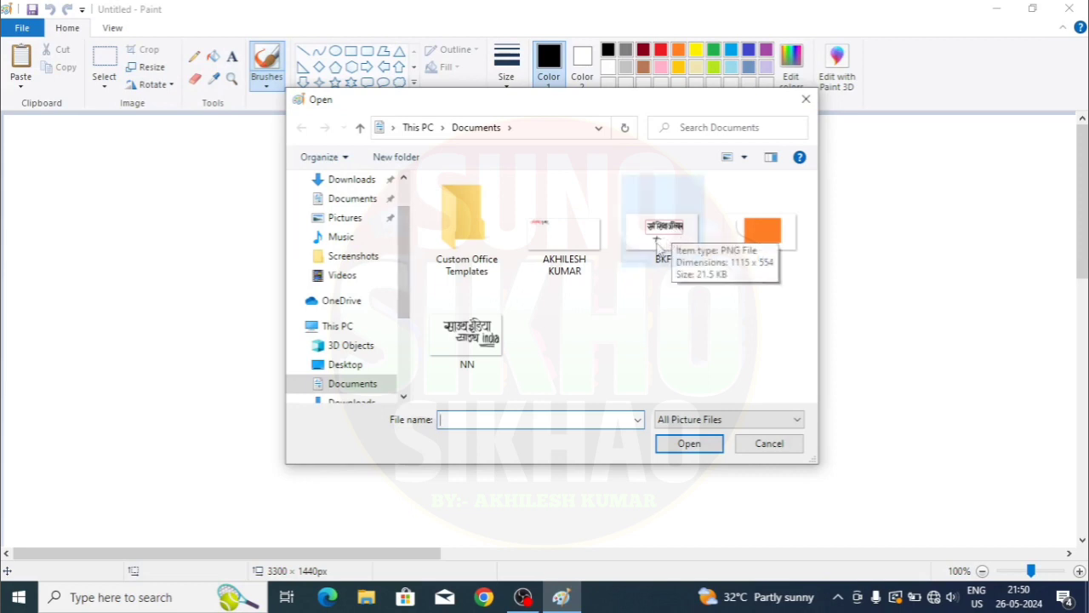
{"action": "left_click", "coordinate": [661, 241]}
{"action": "left_click", "coordinate": [686, 442]}
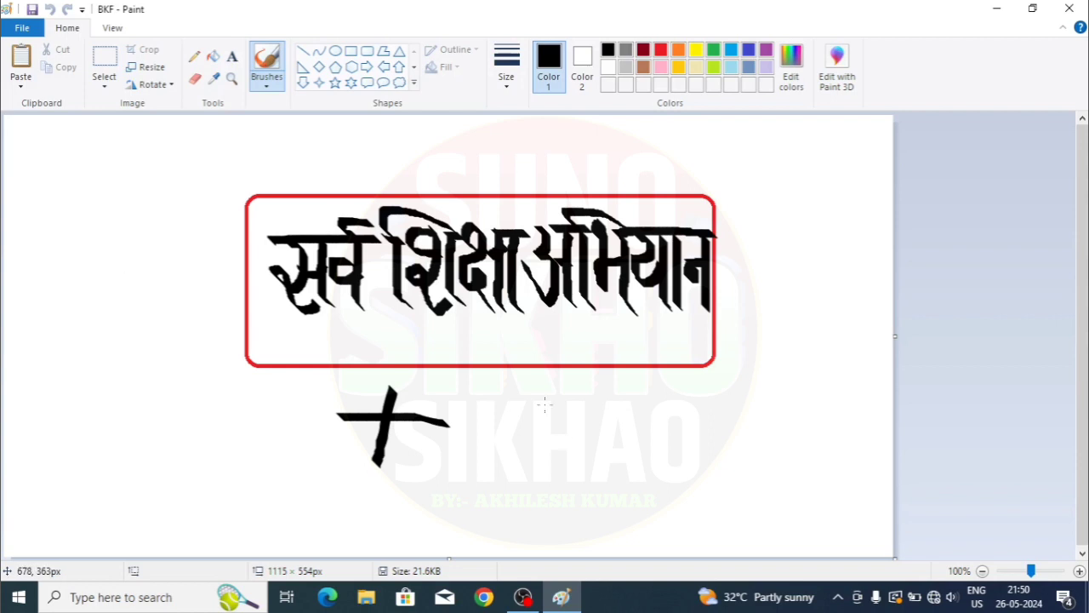
- Use Save as to store the picture as PNG 'BKF BKF', confirming the transparency warning
{"action": "left_click", "coordinate": [23, 28]}
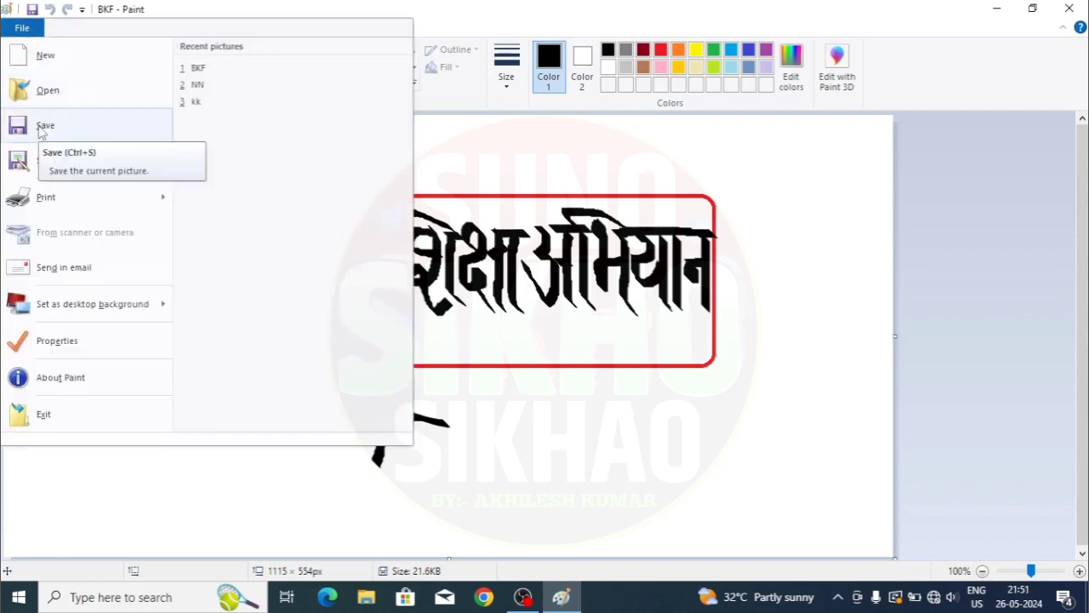
{"action": "mouse_move", "coordinate": [53, 167]}
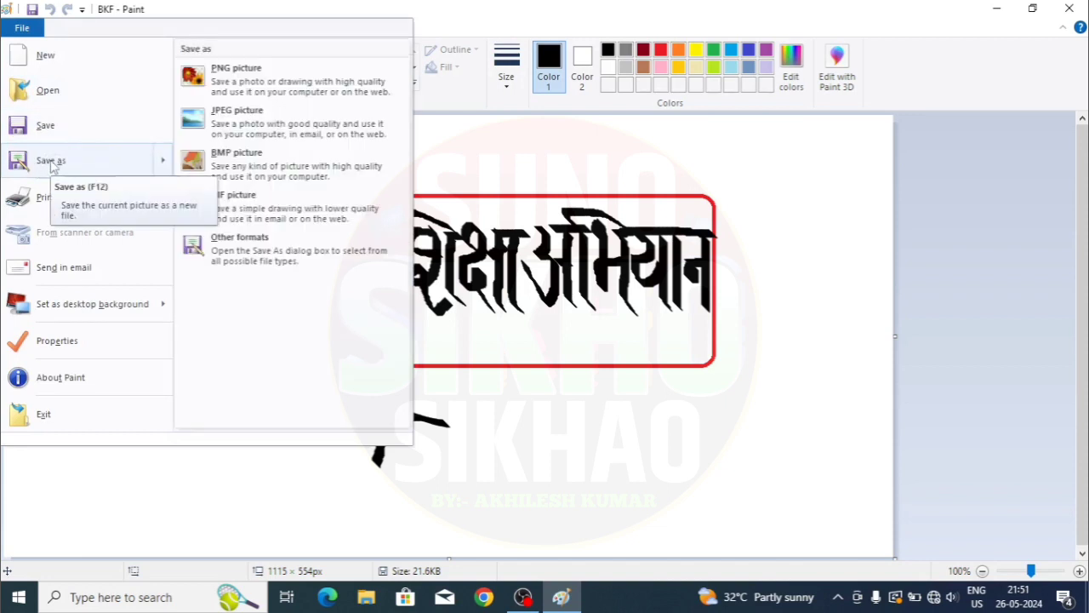
{"action": "left_click", "coordinate": [53, 166]}
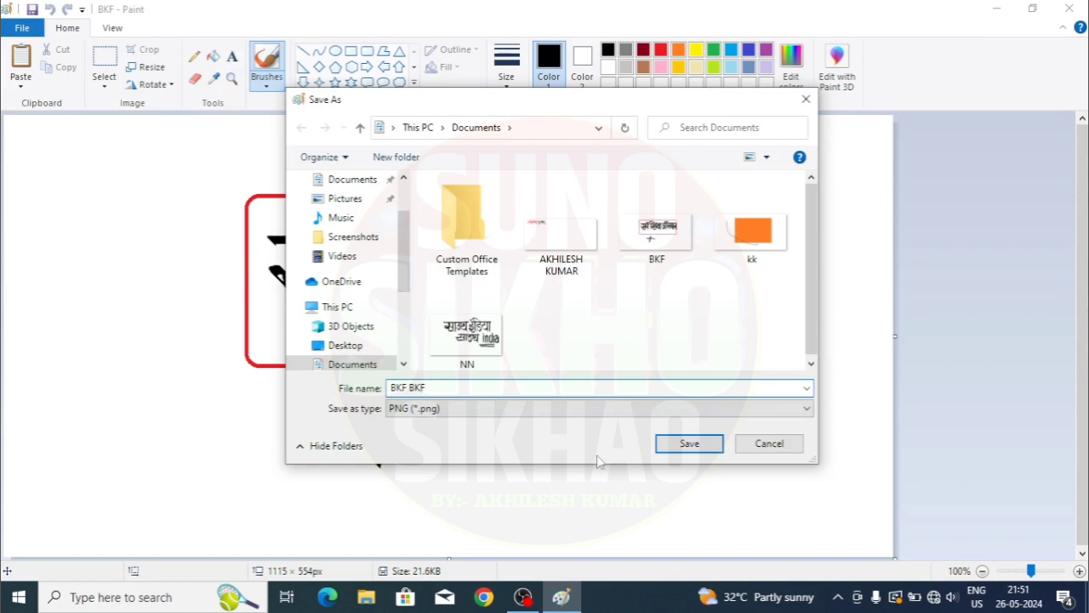
{"action": "left_click", "coordinate": [687, 444]}
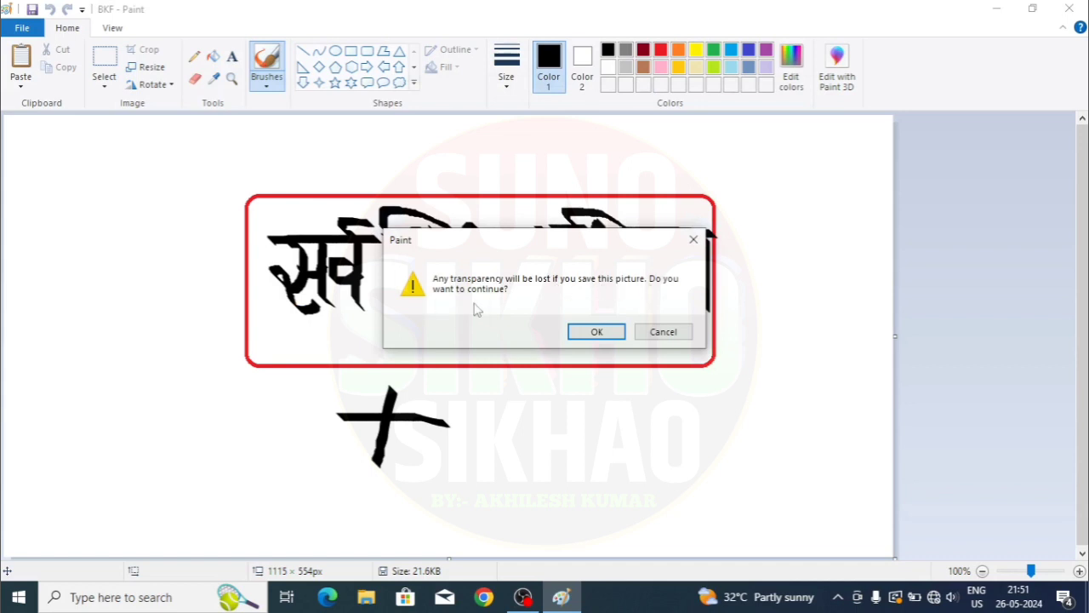
{"action": "left_click", "coordinate": [595, 331]}
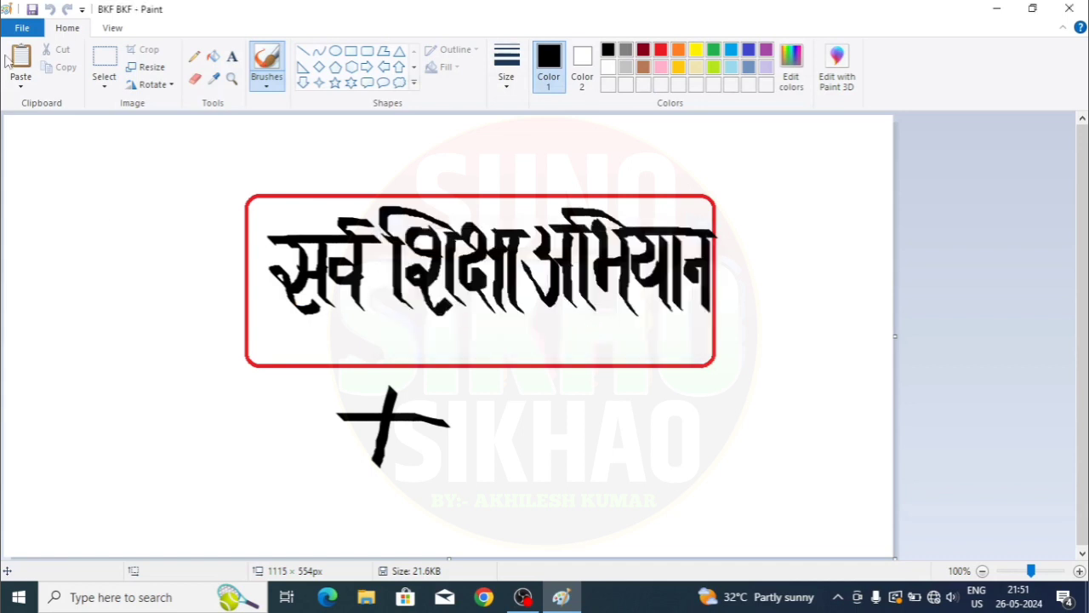
{"action": "left_click", "coordinate": [37, 29]}
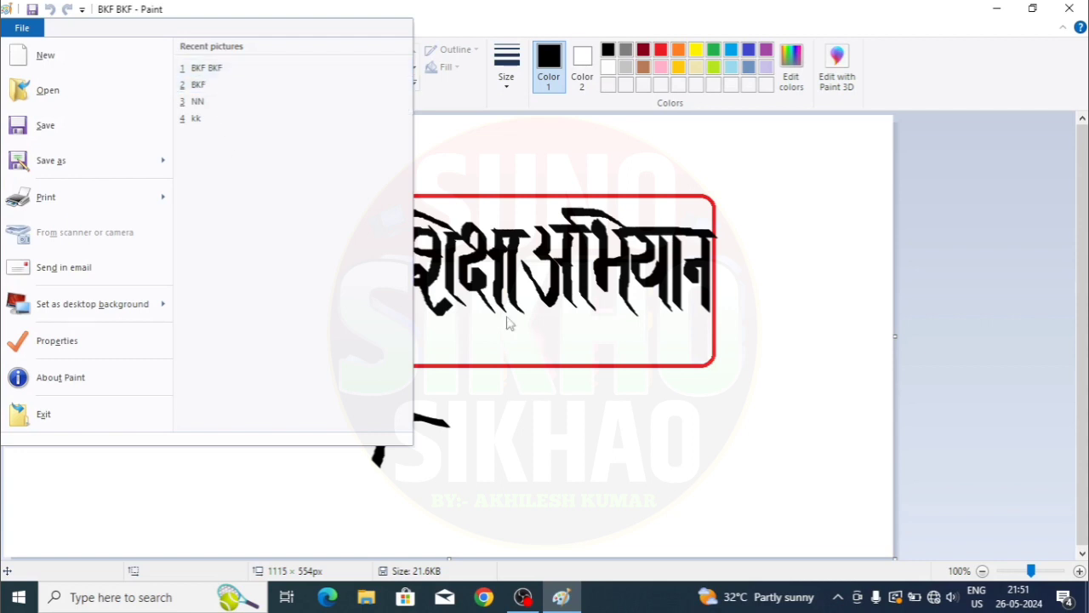
- Bring up the Print dialog with Microsoft Print to PDF, all pages and 1 copy
{"action": "mouse_move", "coordinate": [47, 163]}
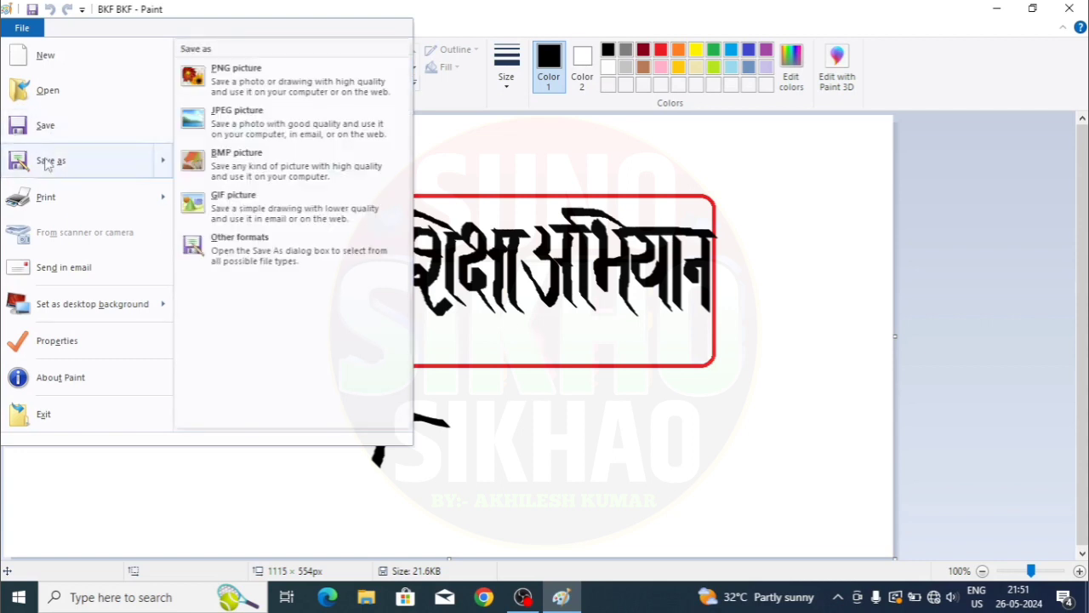
{"action": "key", "text": "Escape"}
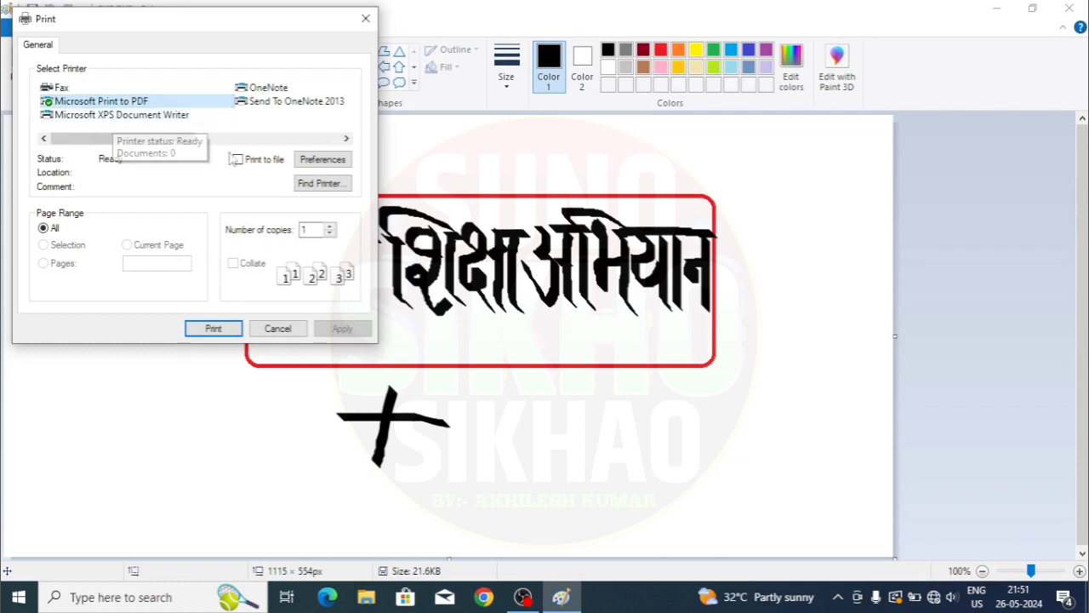
- Turn on Print to file and set Portrait orientation in the printing preferences
{"action": "left_click", "coordinate": [239, 161]}
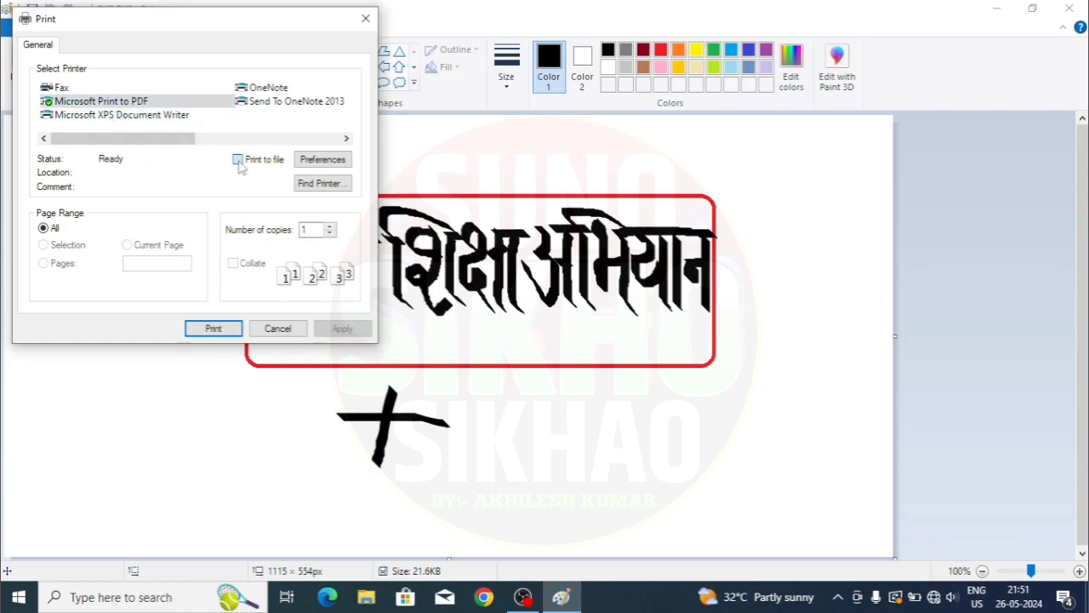
{"action": "left_click", "coordinate": [322, 162]}
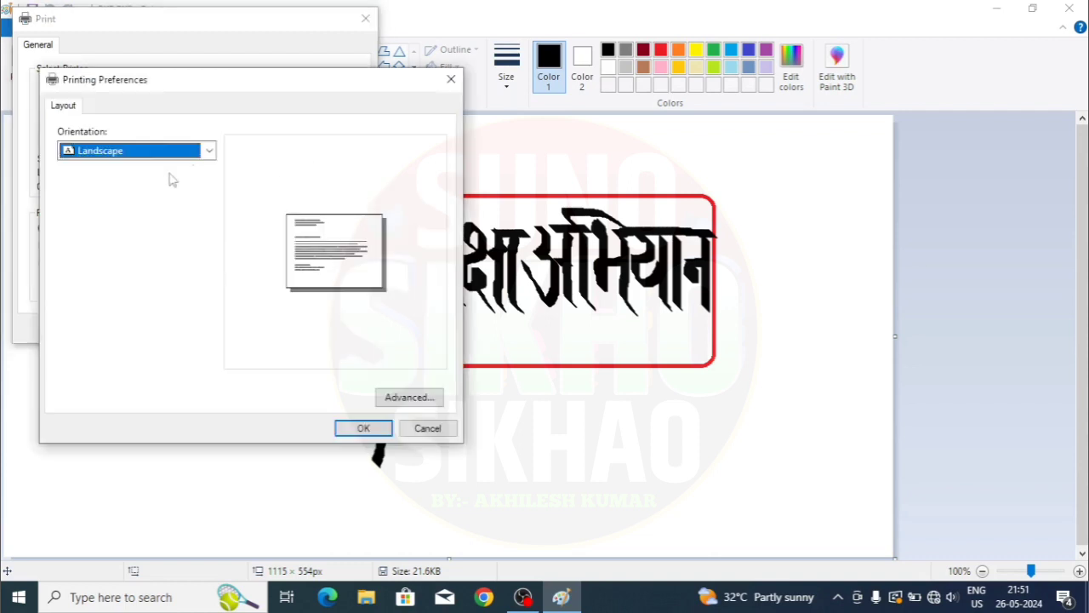
{"action": "left_click", "coordinate": [212, 154]}
{"action": "left_click", "coordinate": [88, 180]}
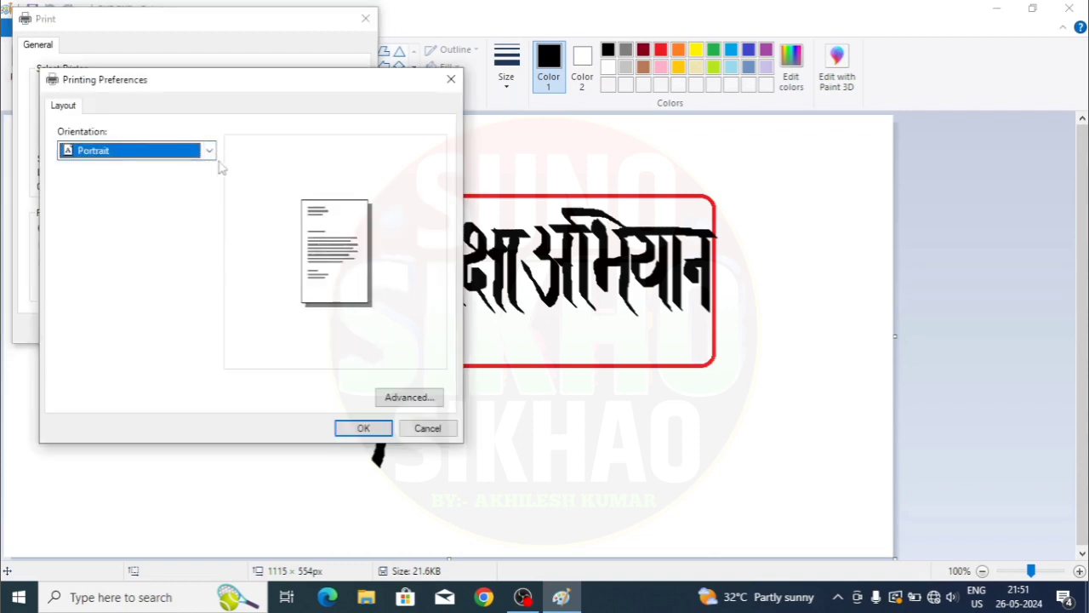
- Set the PDF paper size to A4 in Advanced Options and confirm the preferences
{"action": "left_click", "coordinate": [398, 395]}
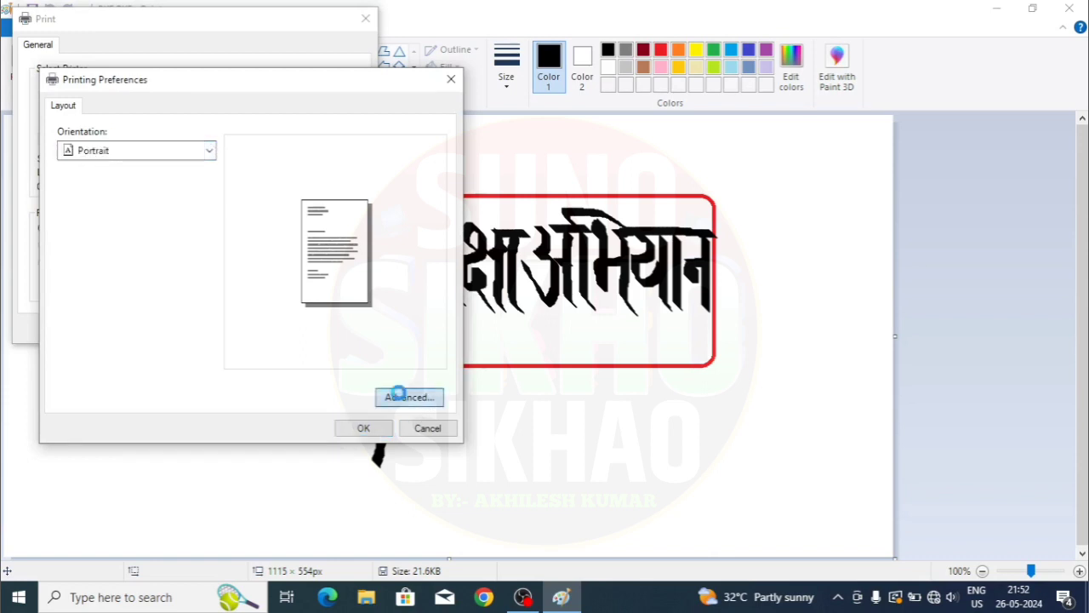
{"action": "left_click", "coordinate": [238, 138]}
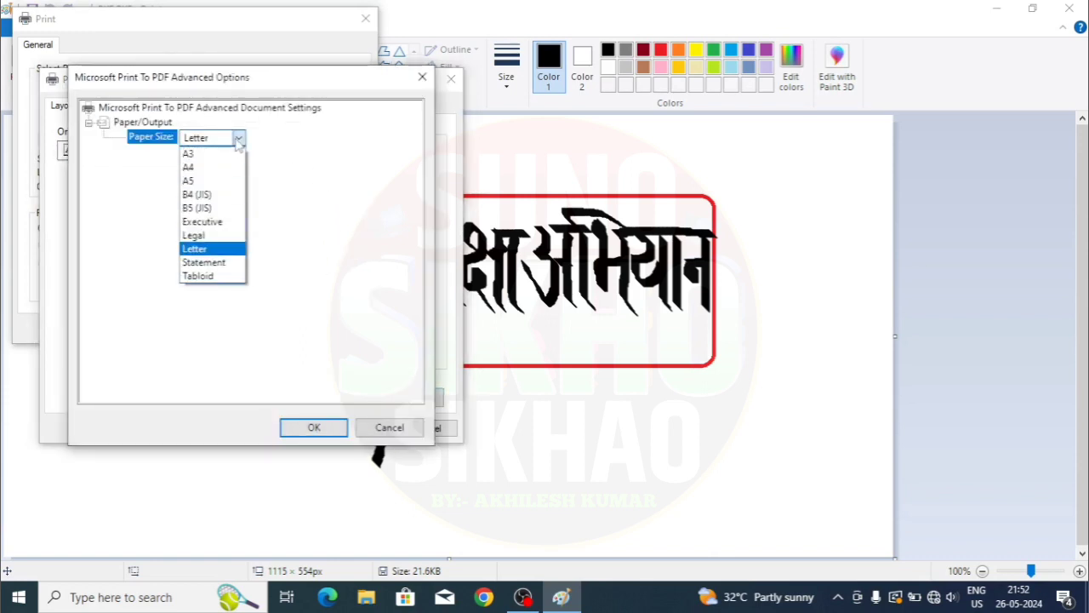
{"action": "left_click", "coordinate": [202, 168]}
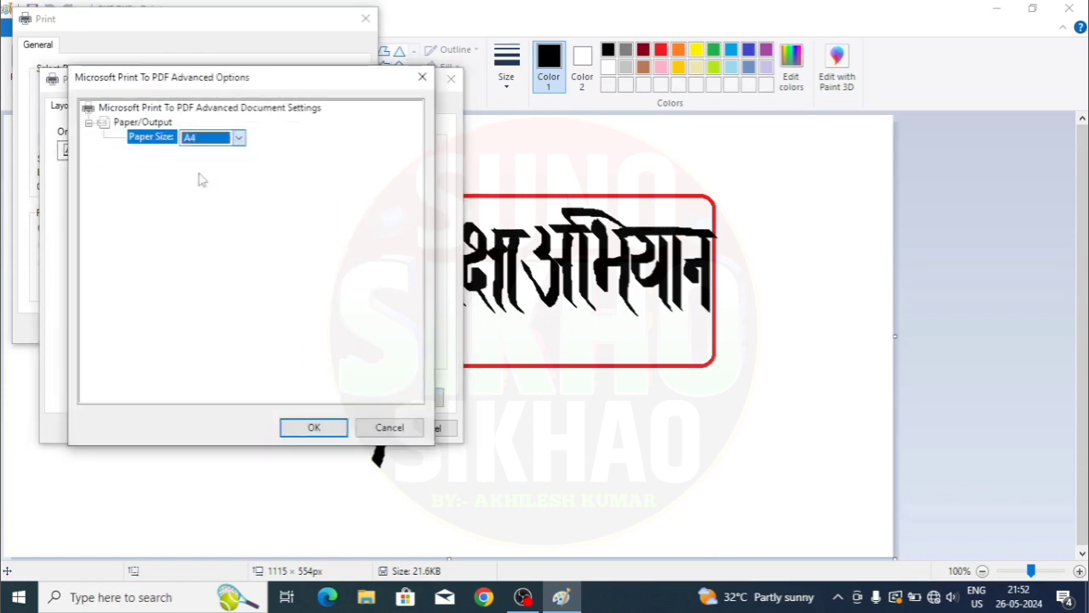
{"action": "left_click", "coordinate": [323, 428]}
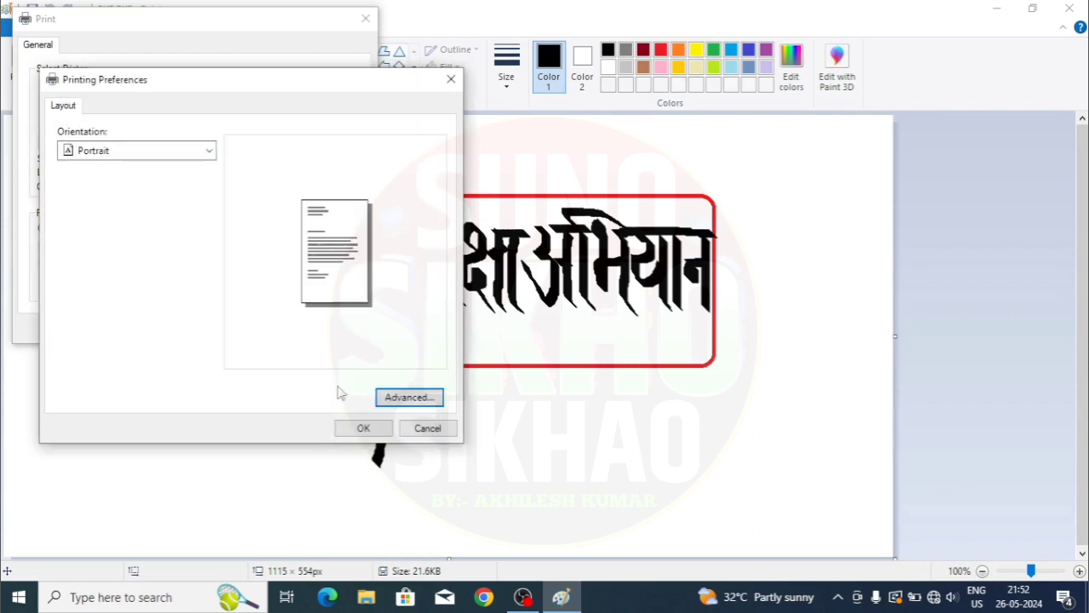
{"action": "left_click", "coordinate": [362, 428]}
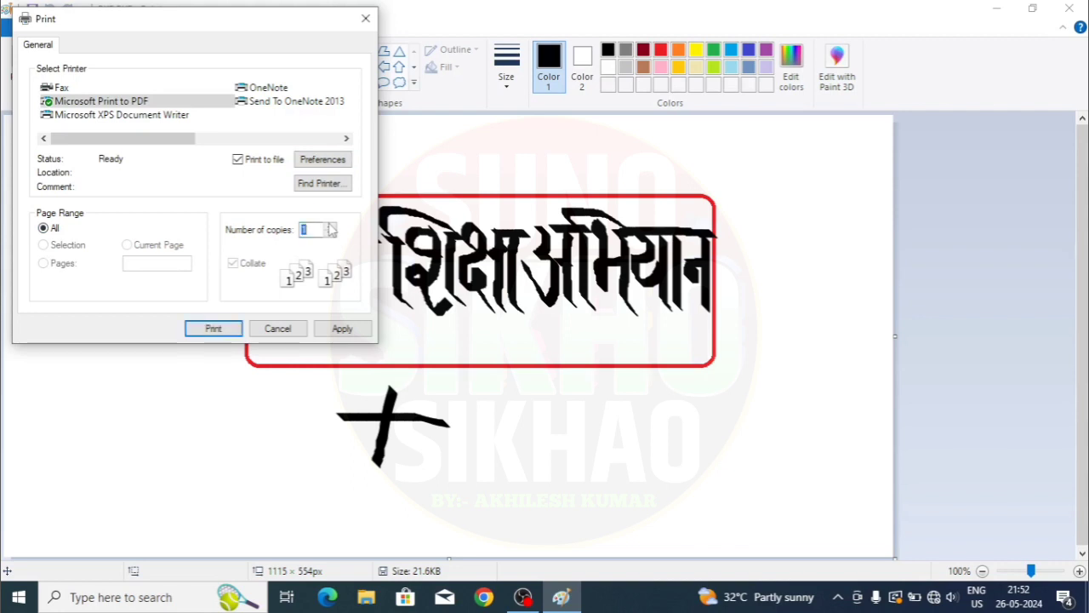
- Start a network printer search with Find Printer, then cancel it
{"action": "left_click", "coordinate": [316, 184]}
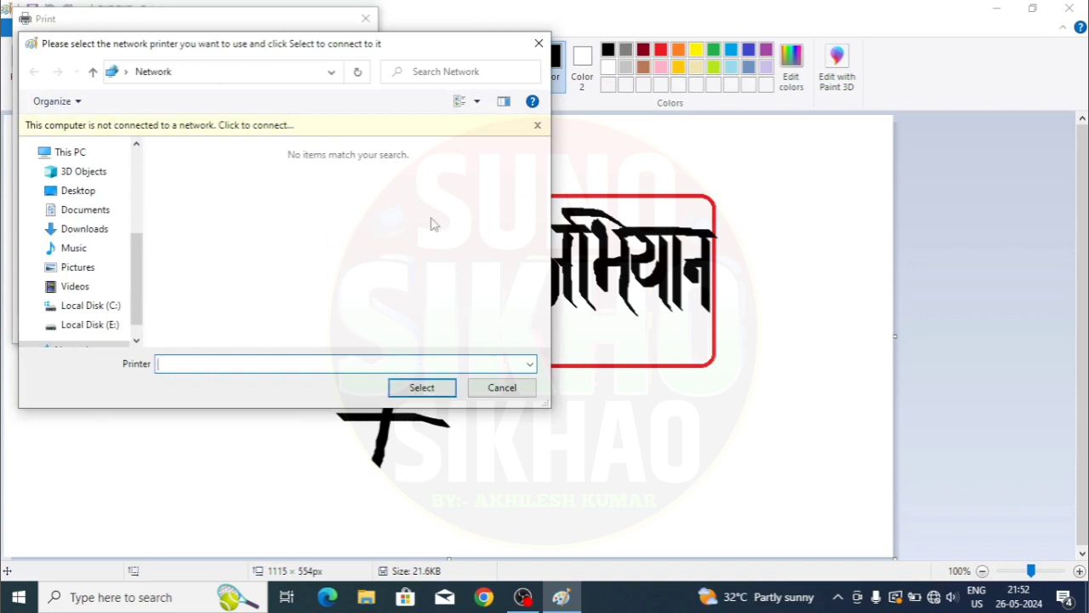
{"action": "left_click", "coordinate": [502, 388]}
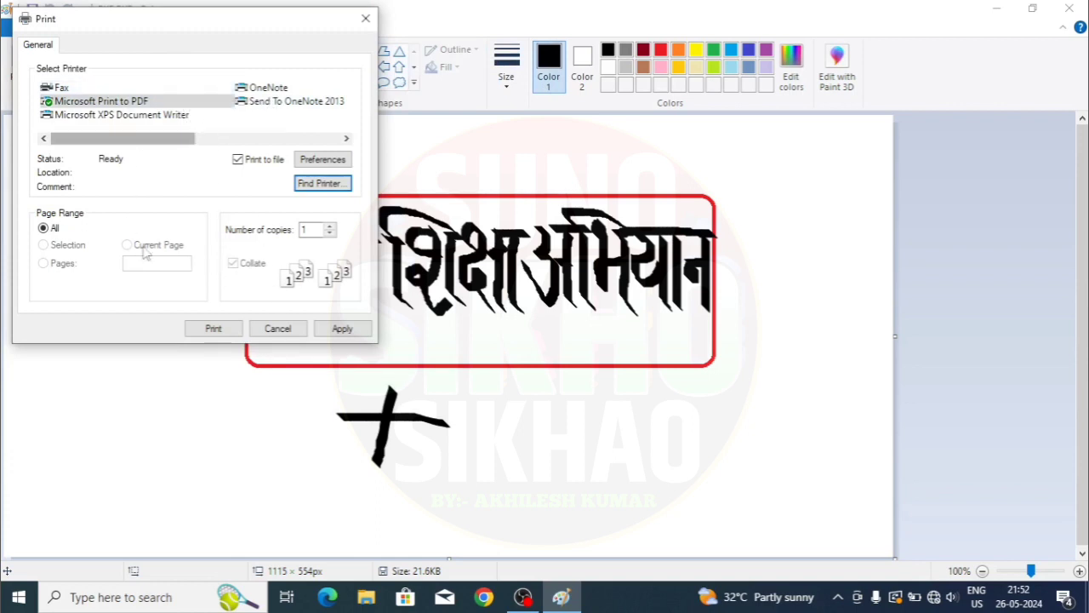
{"action": "left_click", "coordinate": [291, 329]}
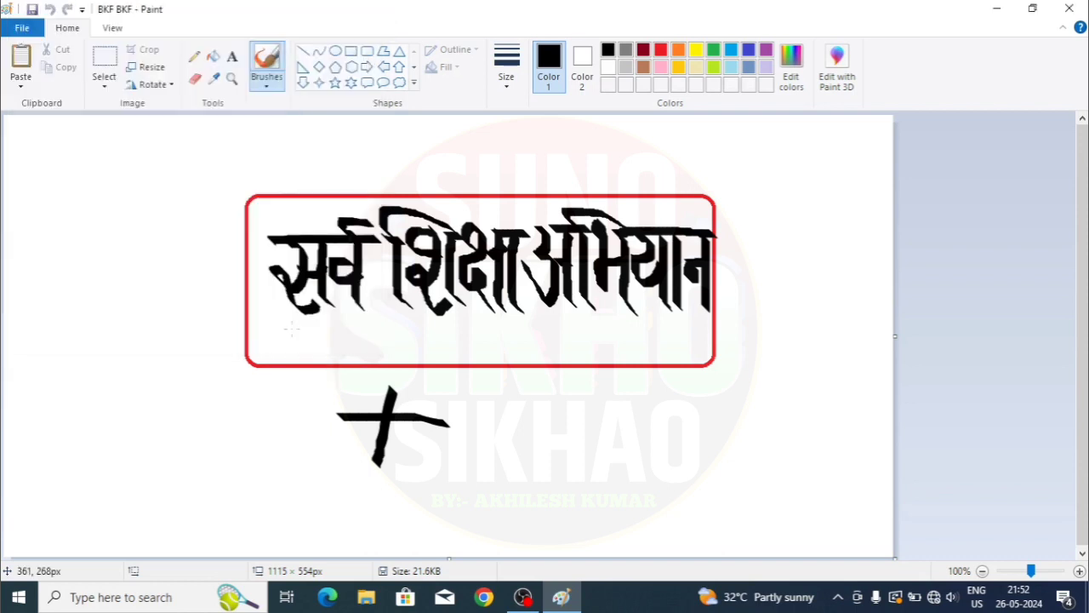
{"action": "left_click", "coordinate": [32, 27]}
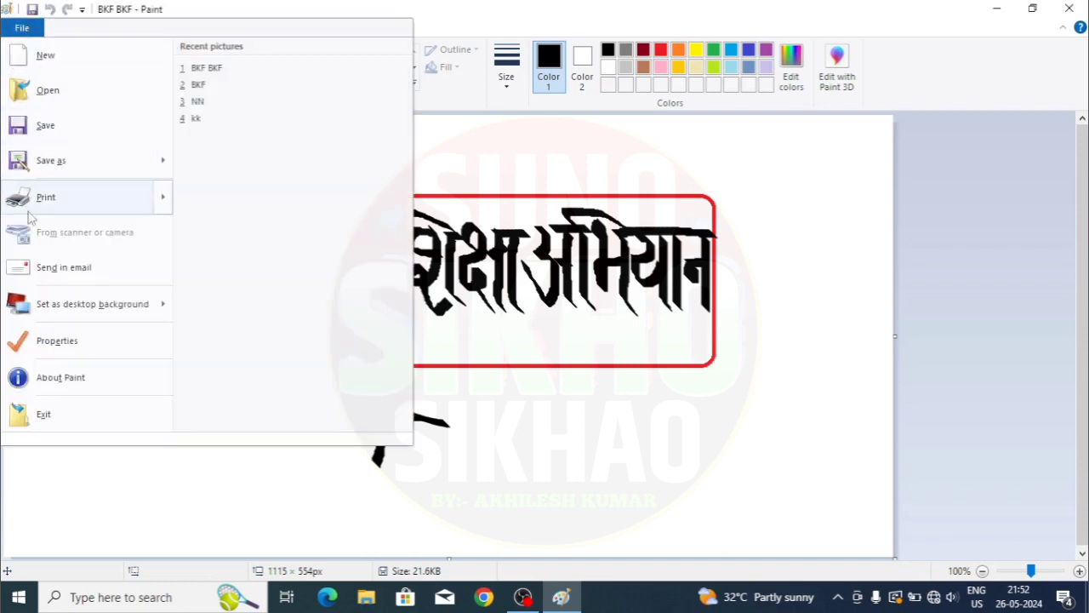
{"action": "mouse_move", "coordinate": [53, 199]}
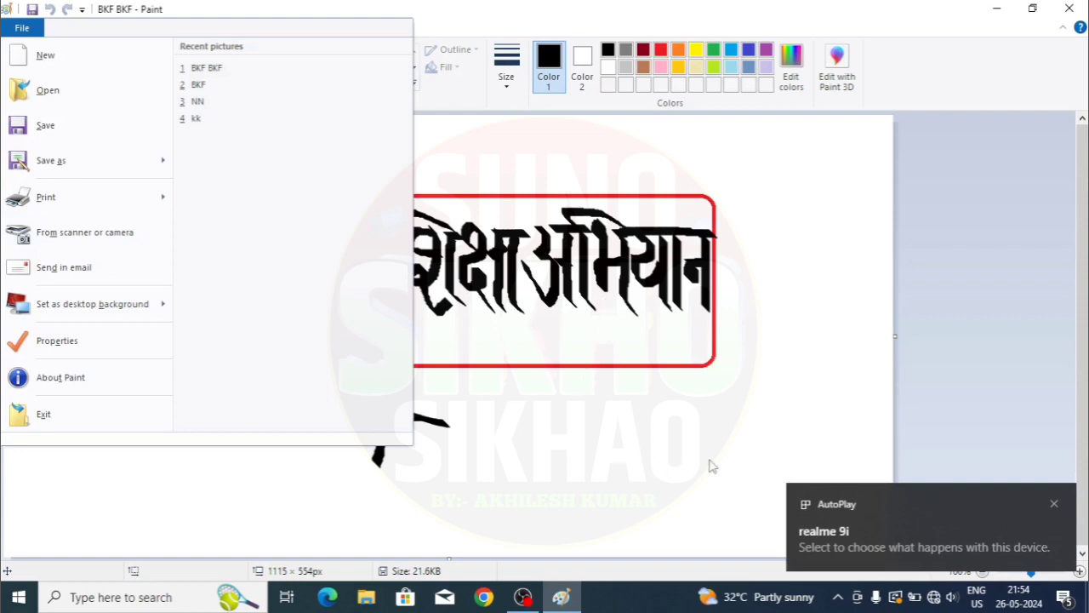
{"action": "left_click", "coordinate": [575, 336]}
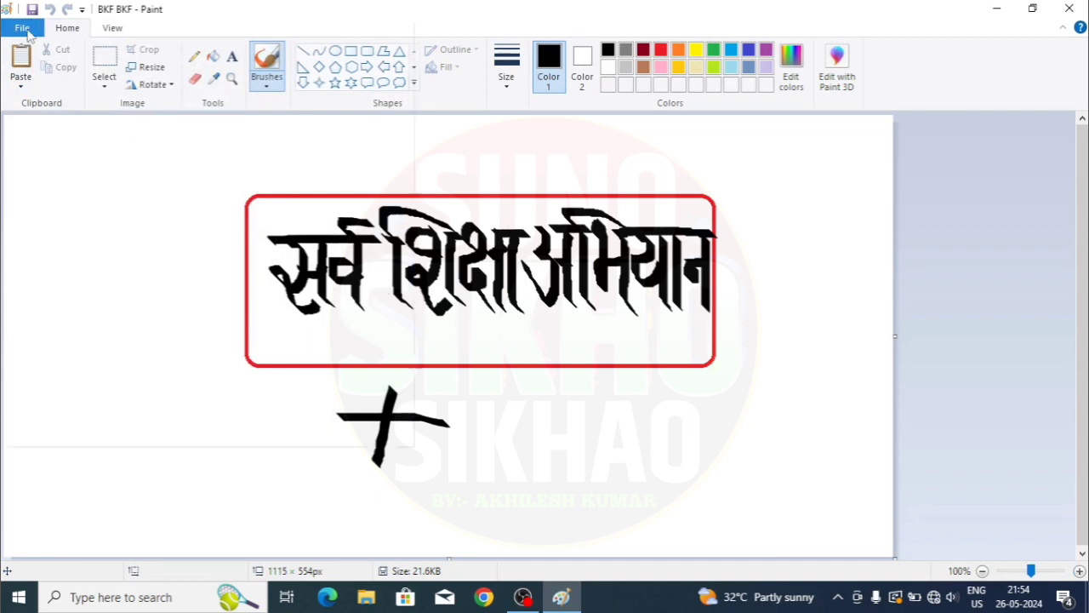
- Open the Get Pictures from realme 9i dialog using File's From scanner or camera
{"action": "left_click", "coordinate": [24, 29]}
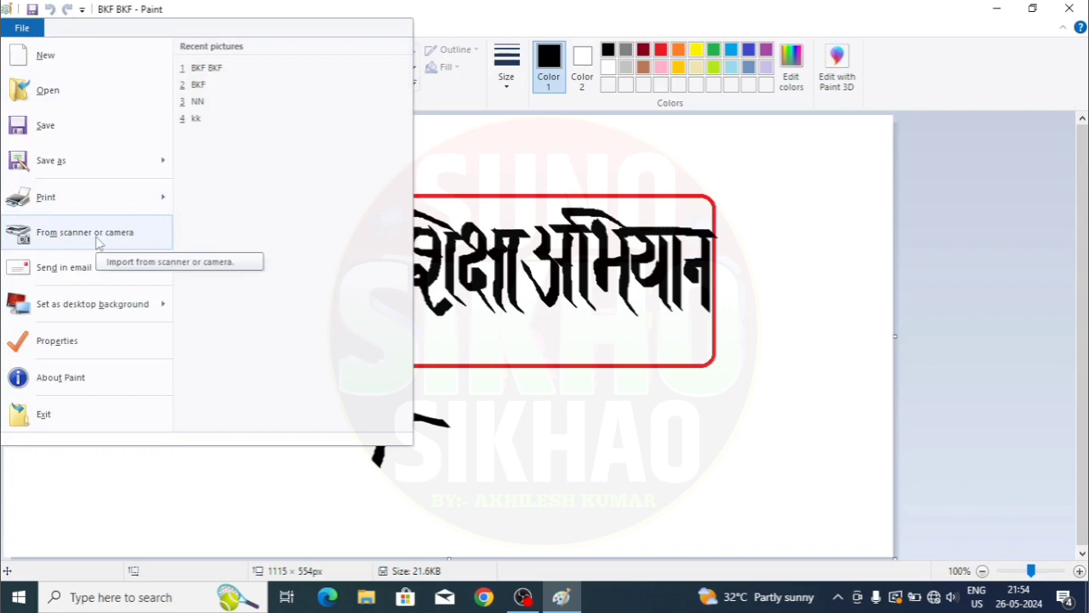
{"action": "left_click", "coordinate": [98, 234]}
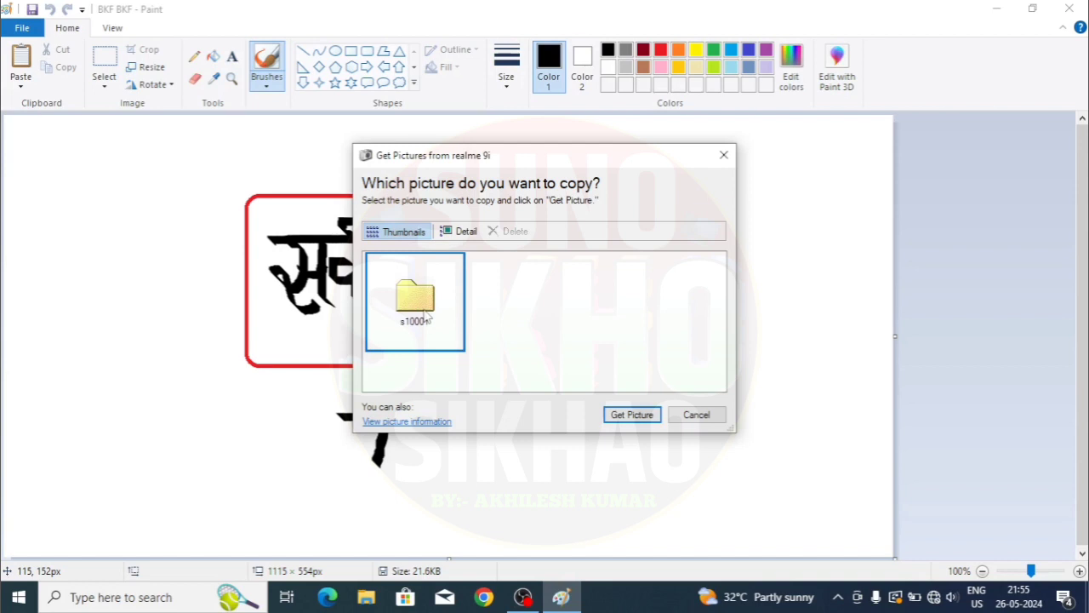
- Navigate into the phone's DCIM folder and then its Camera folder
{"action": "left_click", "coordinate": [644, 417]}
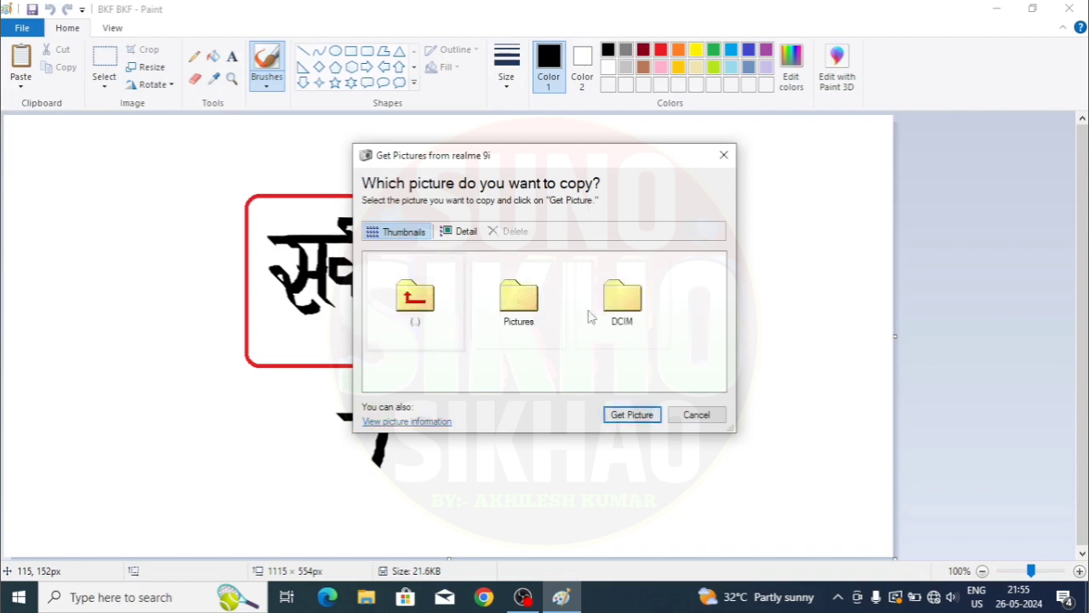
{"action": "left_click", "coordinate": [631, 312]}
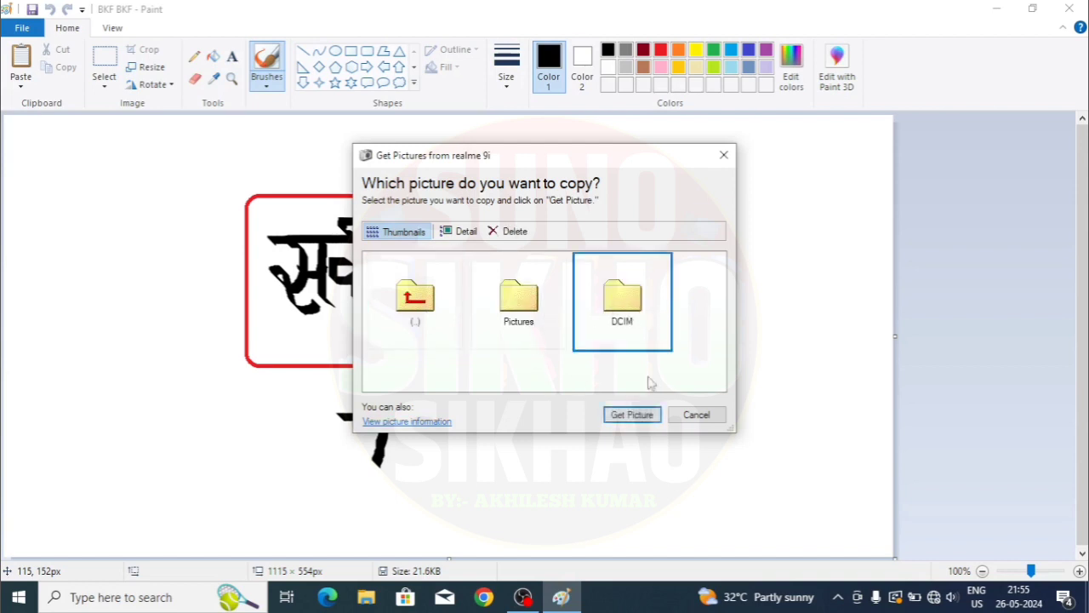
{"action": "left_click", "coordinate": [655, 415]}
{"action": "scroll", "coordinate": [634, 357], "scroll_direction": "down", "scroll_amount": 1}
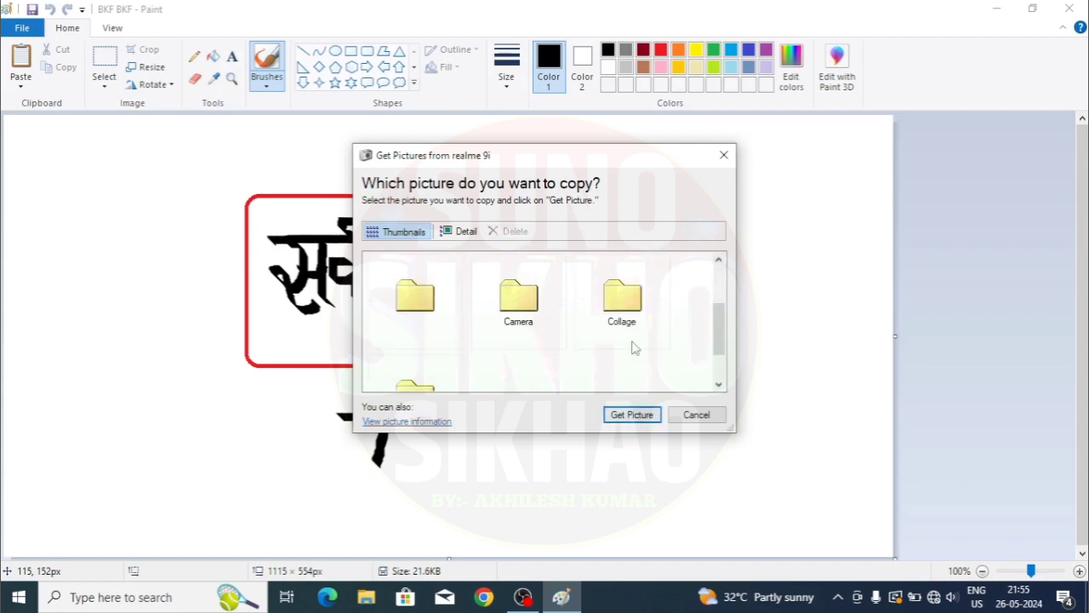
{"action": "scroll", "coordinate": [632, 346], "scroll_direction": "up", "scroll_amount": 1}
{"action": "scroll", "coordinate": [632, 345], "scroll_direction": "down", "scroll_amount": 1}
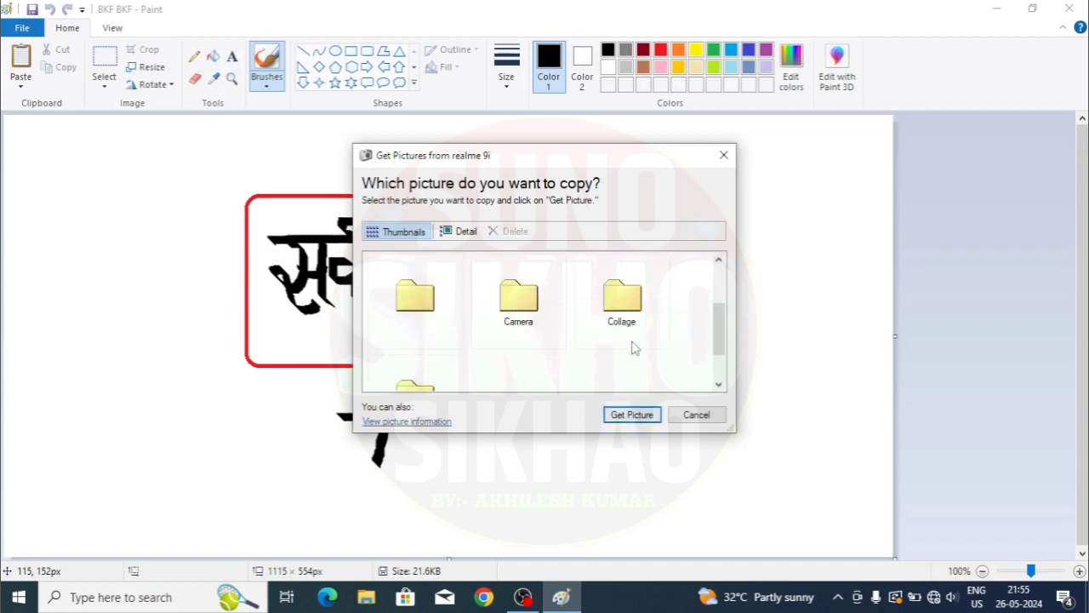
{"action": "left_click", "coordinate": [528, 315]}
{"action": "left_click", "coordinate": [647, 418]}
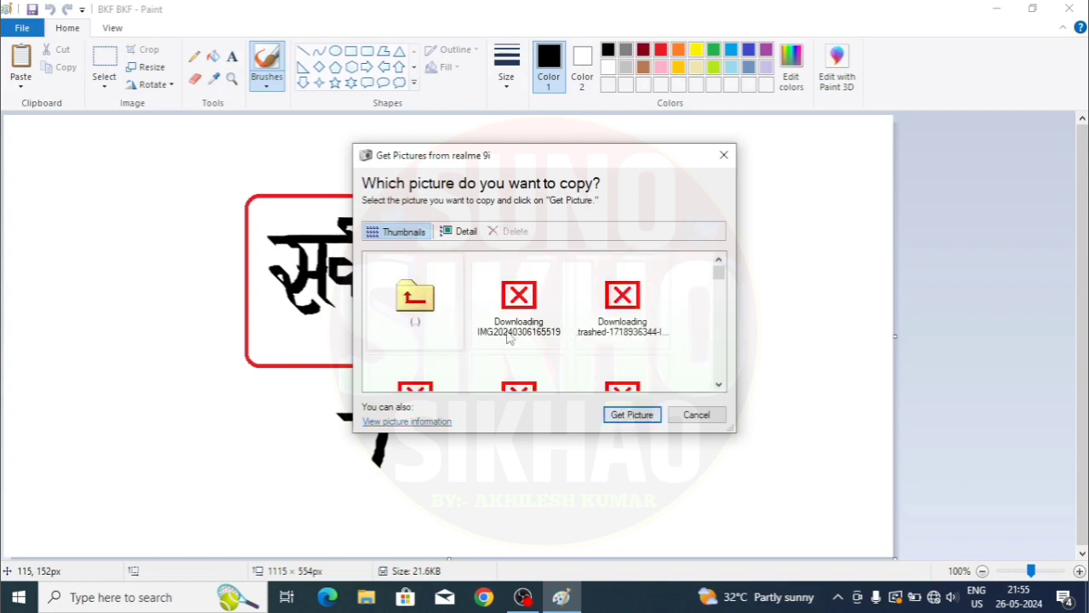
{"action": "scroll", "coordinate": [634, 316], "scroll_direction": "down", "scroll_amount": 2}
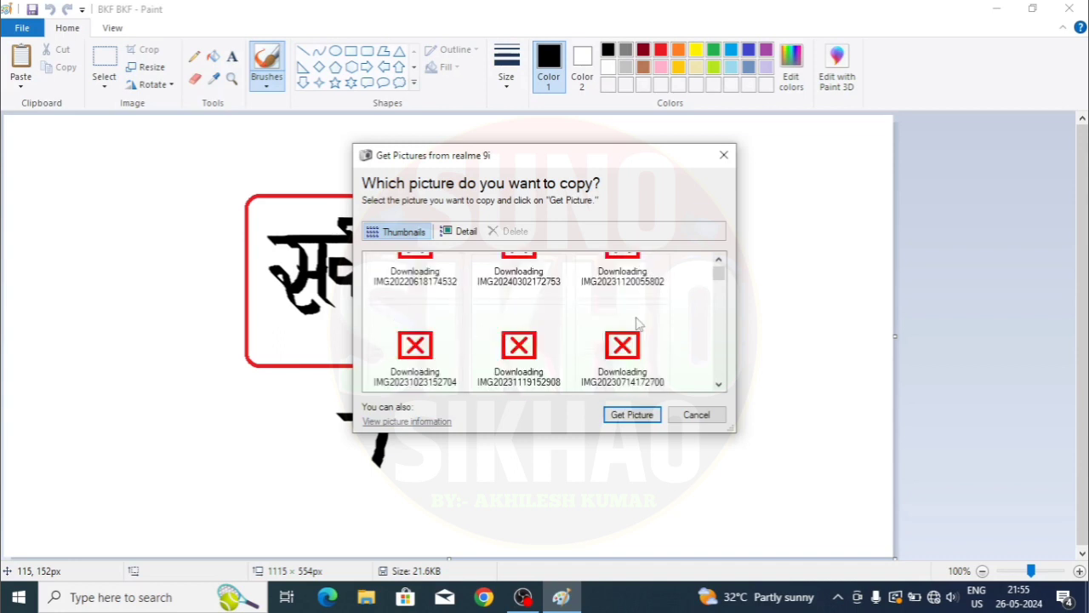
{"action": "scroll", "coordinate": [638, 324], "scroll_direction": "up", "scroll_amount": 2}
{"action": "scroll", "coordinate": [639, 323], "scroll_direction": "down", "scroll_amount": 2}
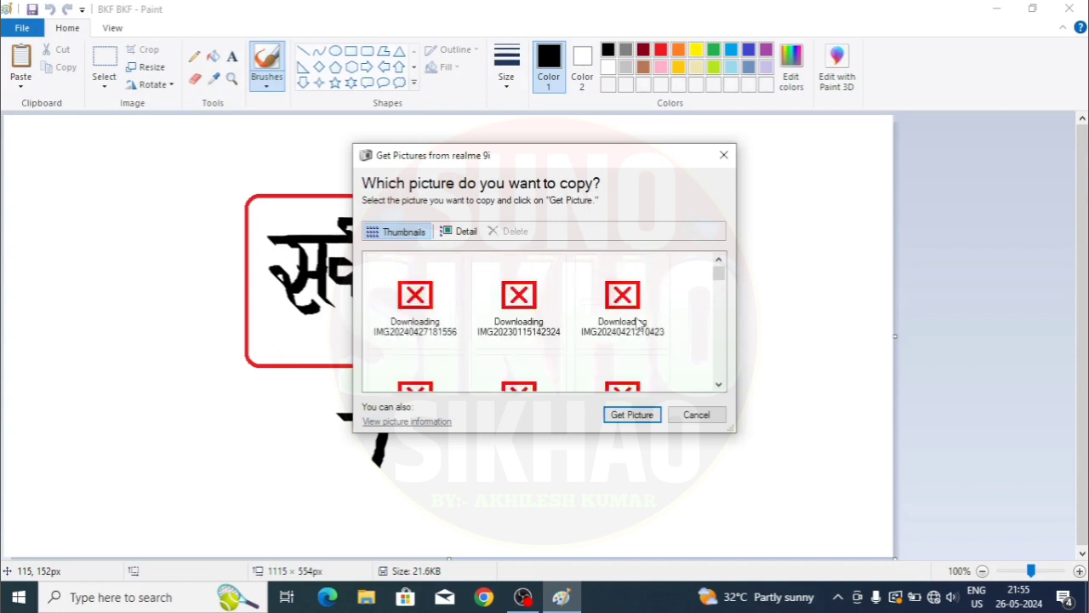
{"action": "scroll", "coordinate": [639, 324], "scroll_direction": "up", "scroll_amount": 2}
{"action": "scroll", "coordinate": [638, 324], "scroll_direction": "down", "scroll_amount": 2}
{"action": "scroll", "coordinate": [639, 324], "scroll_direction": "up", "scroll_amount": 2}
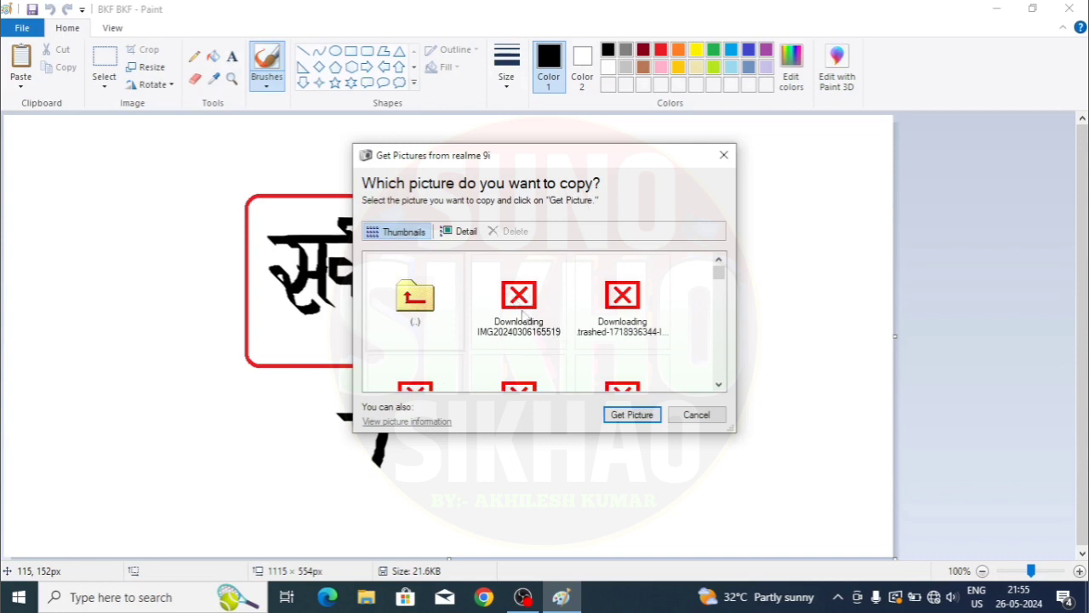
{"action": "scroll", "coordinate": [618, 317], "scroll_direction": "down", "scroll_amount": 2}
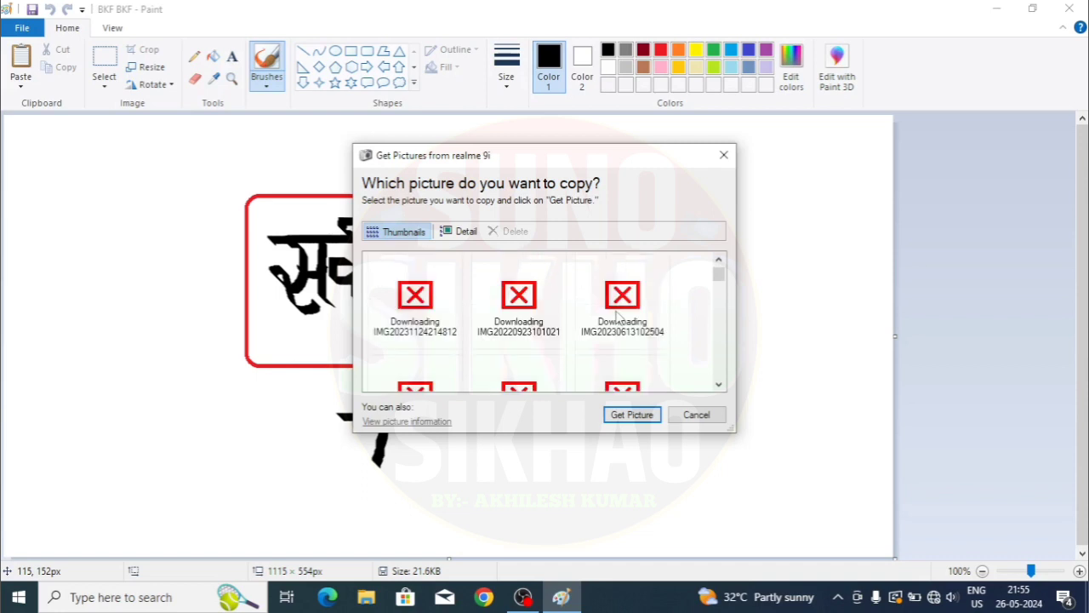
{"action": "scroll", "coordinate": [618, 317], "scroll_direction": "up", "scroll_amount": 2}
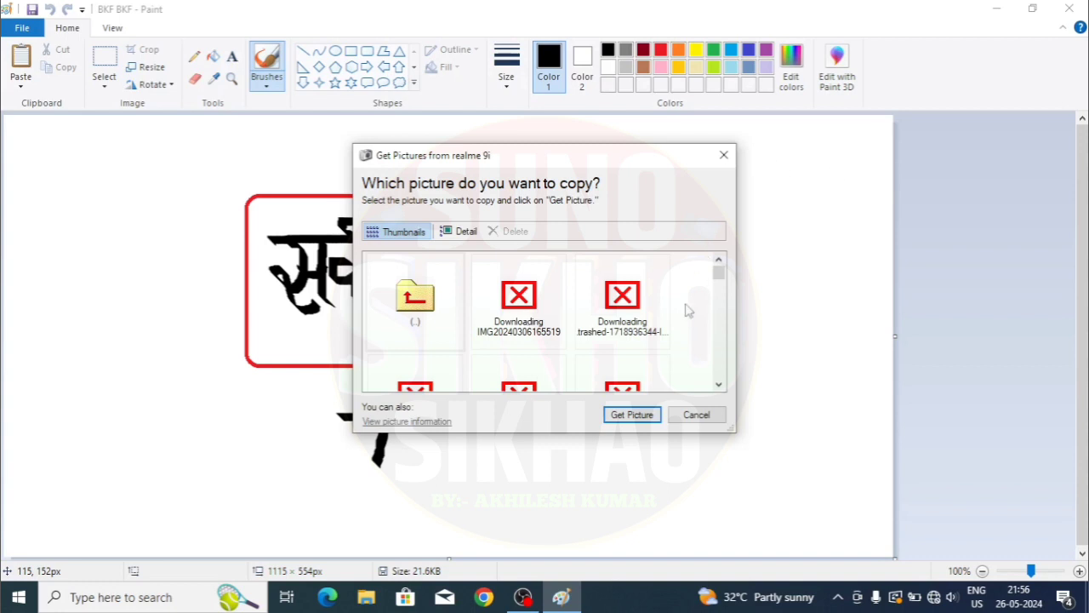
{"action": "mouse_move", "coordinate": [720, 270]}
{"action": "left_mouse_down"}
{"action": "mouse_move", "coordinate": [723, 381]}
{"action": "mouse_move", "coordinate": [721, 262]}
{"action": "left_mouse_up"}
{"action": "left_click", "coordinate": [518, 303]}
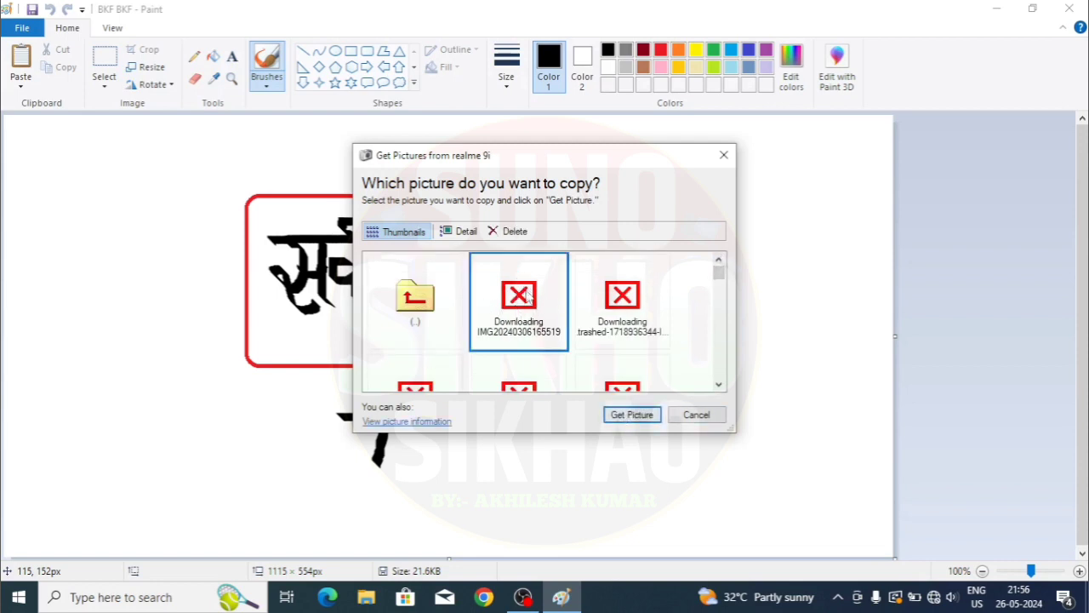
{"action": "left_click", "coordinate": [630, 414]}
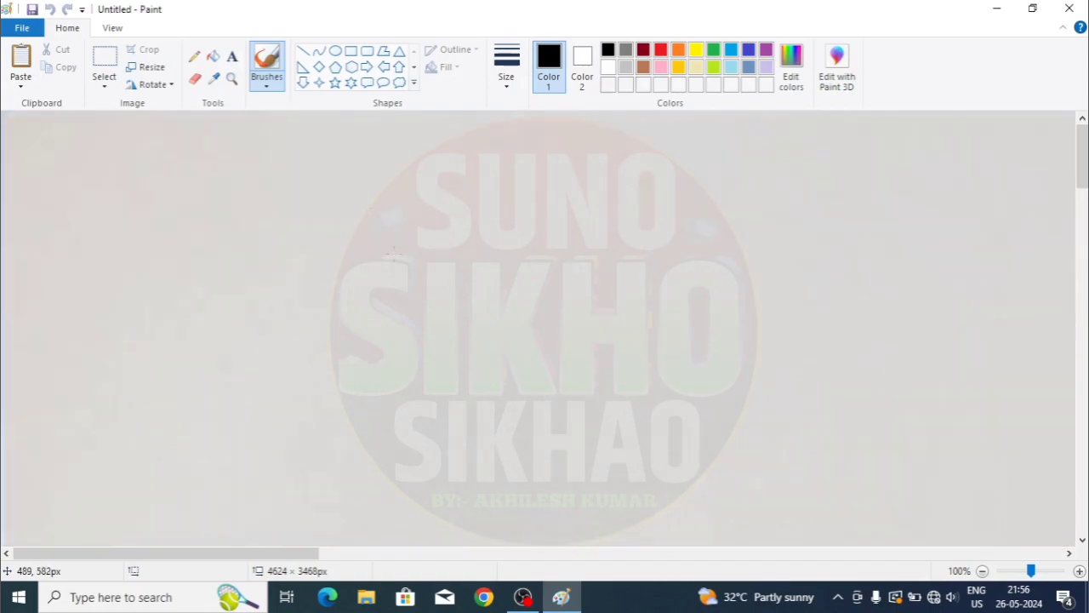
{"action": "scroll", "coordinate": [409, 254], "scroll_direction": "down", "scroll_amount": 4}
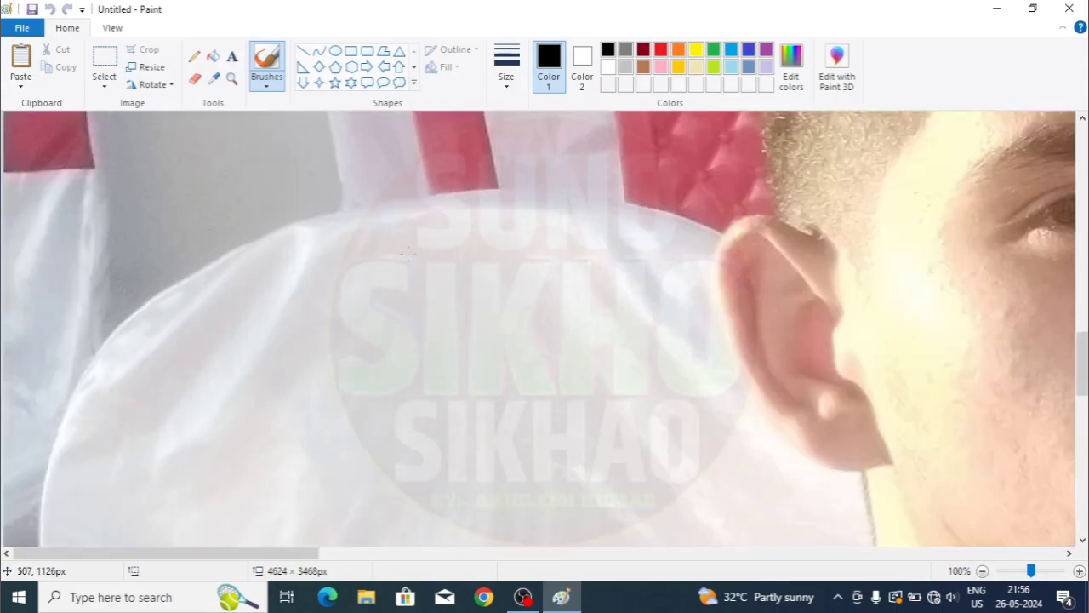
{"action": "scroll", "coordinate": [409, 255], "scroll_direction": "up", "scroll_amount": 5}
{"action": "scroll", "coordinate": [409, 253], "scroll_direction": "up", "scroll_amount": 5}
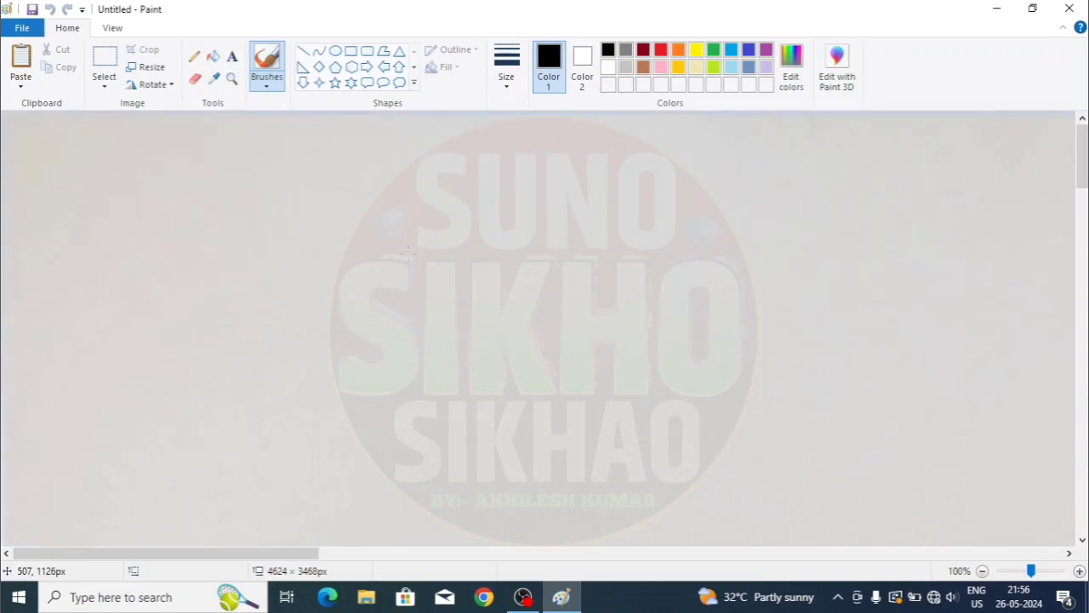
{"action": "scroll", "coordinate": [407, 253], "scroll_direction": "down", "scroll_amount": 10}
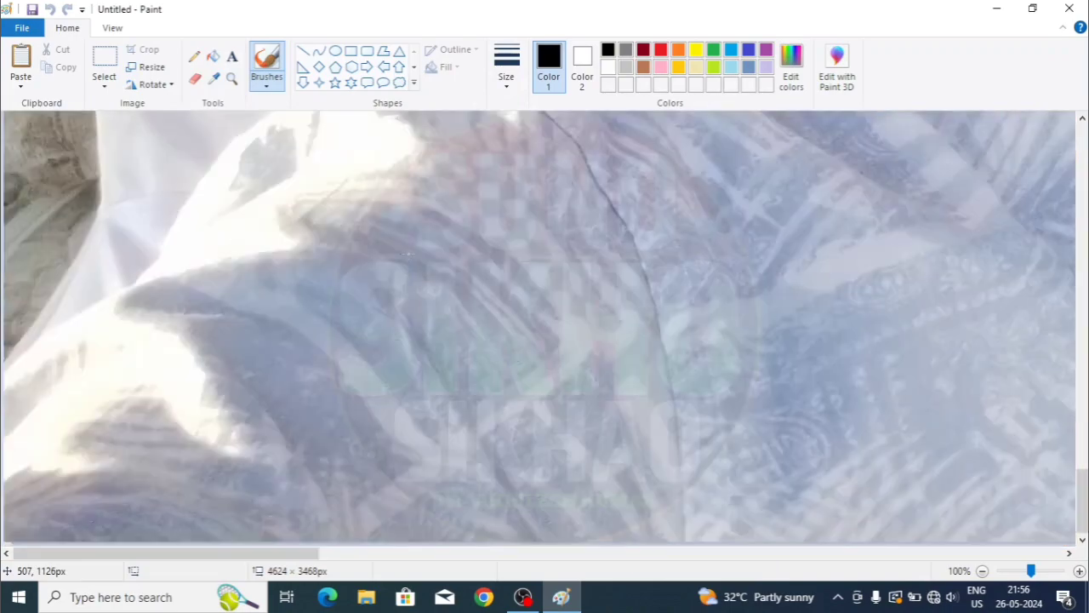
{"action": "scroll", "coordinate": [408, 254], "scroll_direction": "up", "scroll_amount": 6}
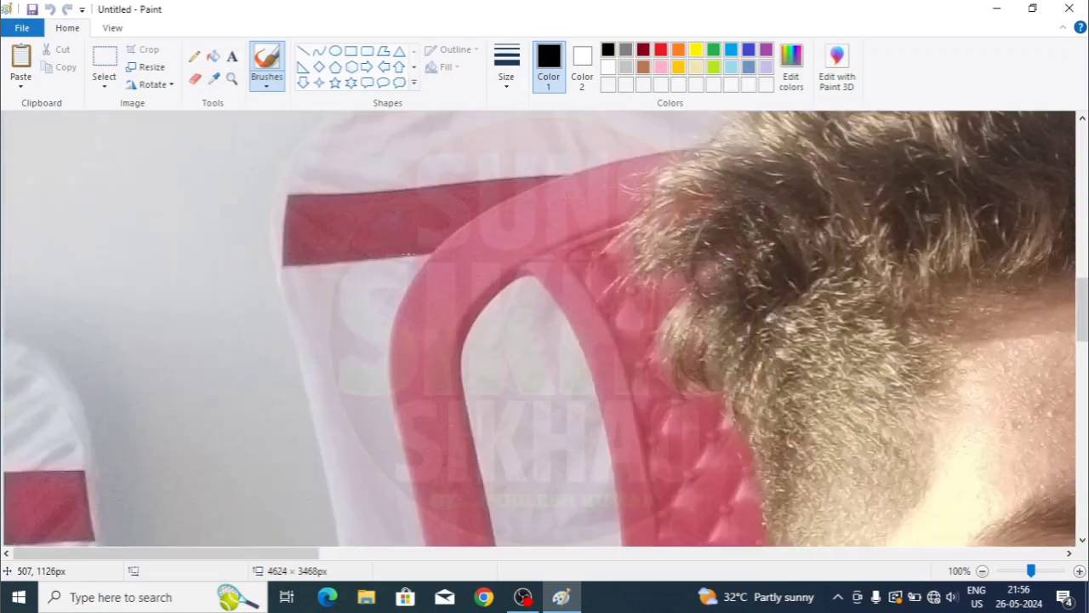
{"action": "scroll", "coordinate": [407, 252], "scroll_direction": "down", "scroll_amount": 3}
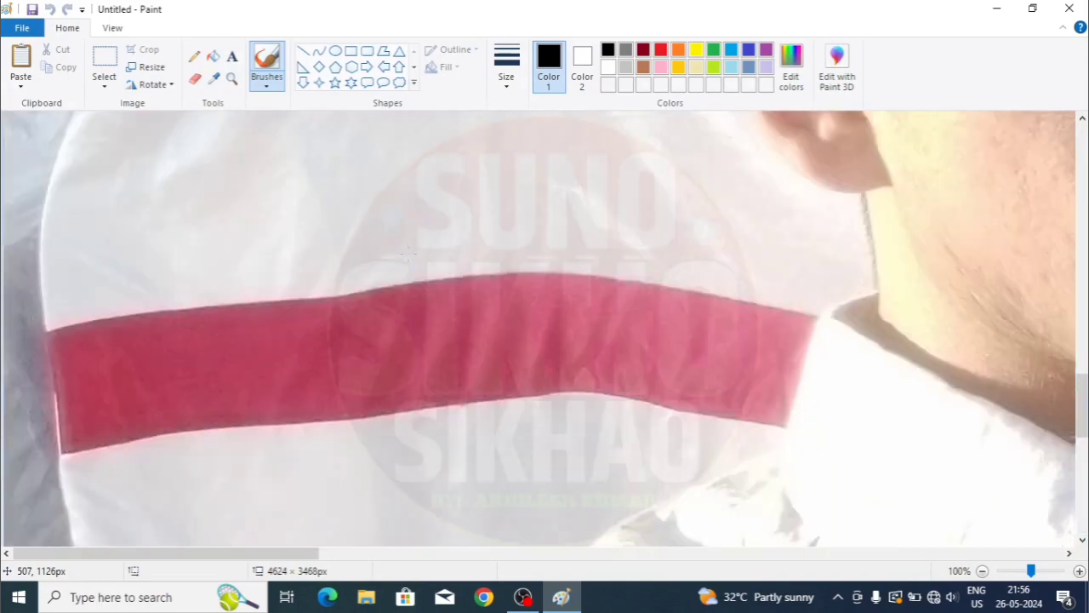
{"action": "scroll", "coordinate": [408, 252], "scroll_direction": "down", "scroll_amount": 2}
{"action": "scroll", "coordinate": [326, 345], "scroll_direction": "down", "scroll_amount": 4}
{"action": "scroll", "coordinate": [325, 344], "scroll_direction": "up", "scroll_amount": 7}
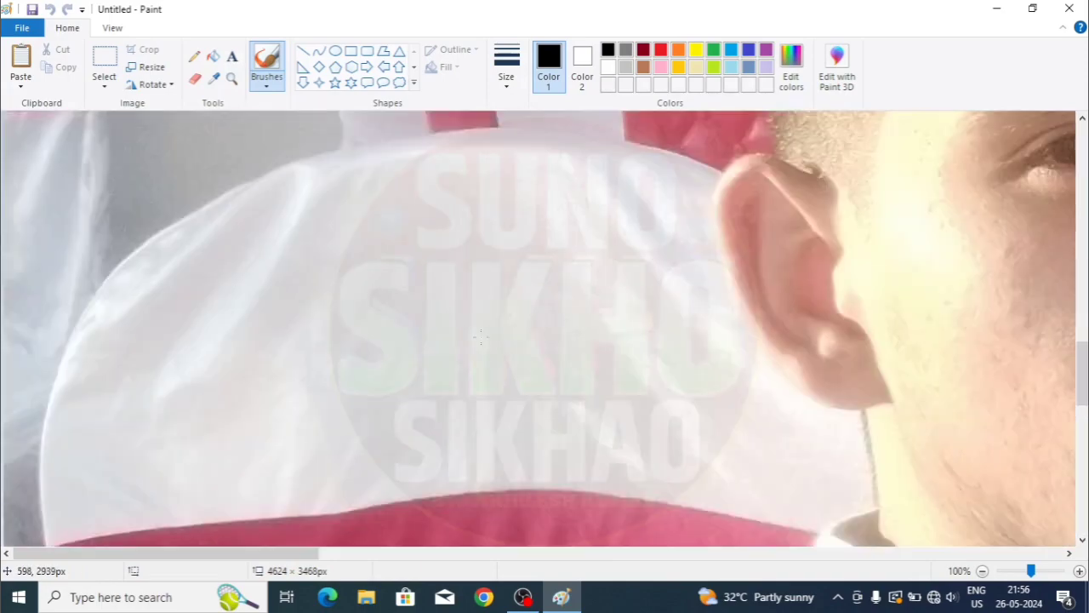
{"action": "scroll", "coordinate": [159, 464], "scroll_direction": "up", "scroll_amount": 1}
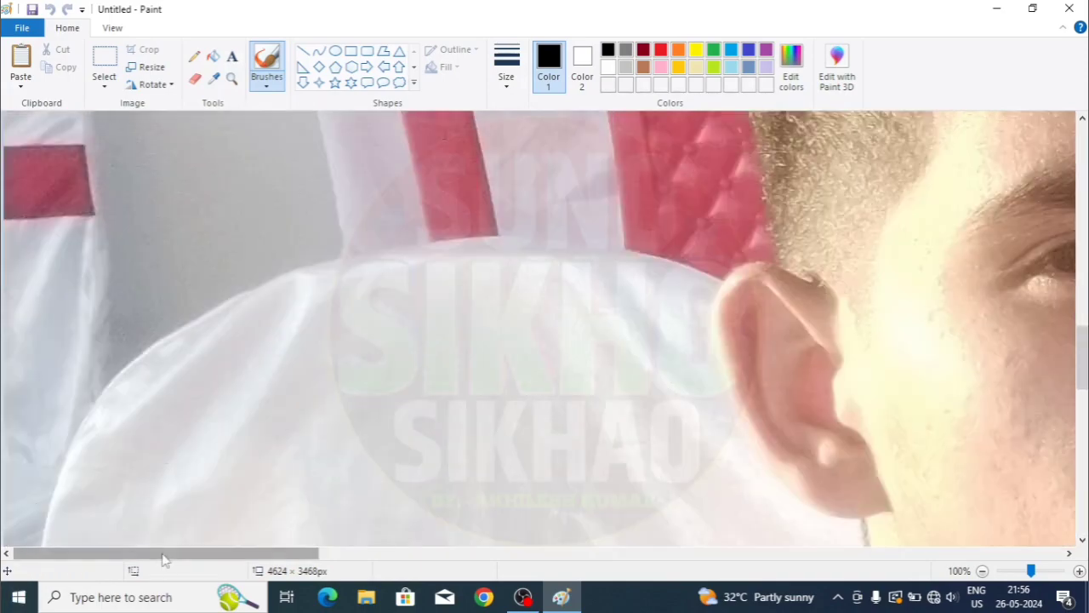
- Shrink the canvas from its bottom-right corner, down to 940 × 1965 pixels
{"action": "left_click_drag", "start_coordinate": [174, 555], "coordinate": [383, 565]}
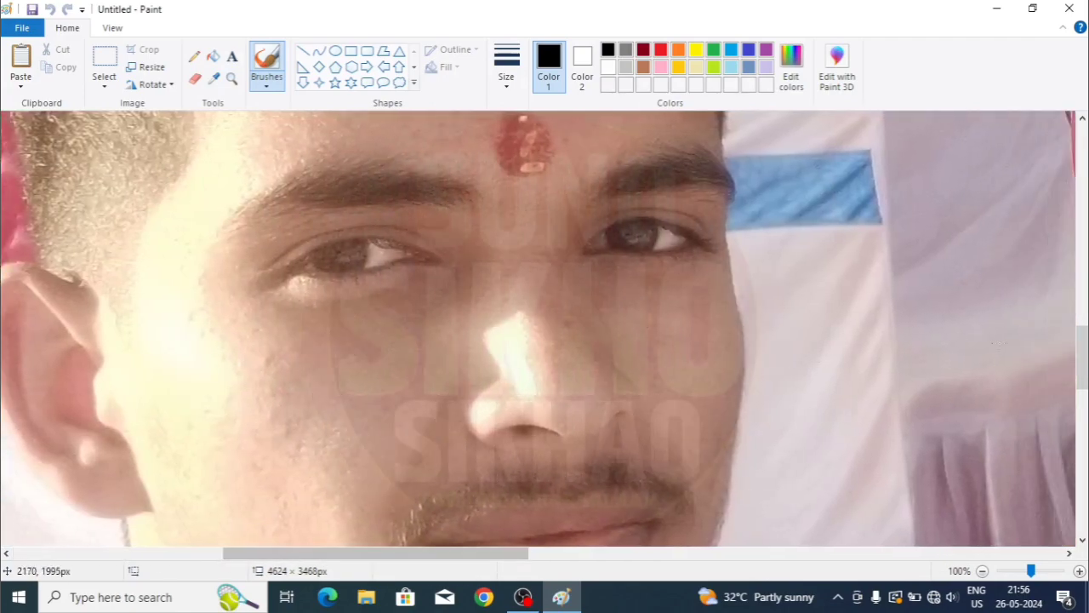
{"action": "mouse_move", "coordinate": [1086, 371]}
{"action": "left_mouse_down"}
{"action": "mouse_move", "coordinate": [1086, 397]}
{"action": "mouse_move", "coordinate": [1086, 379]}
{"action": "left_mouse_up"}
{"action": "left_click_drag", "start_coordinate": [515, 554], "coordinate": [1057, 566]}
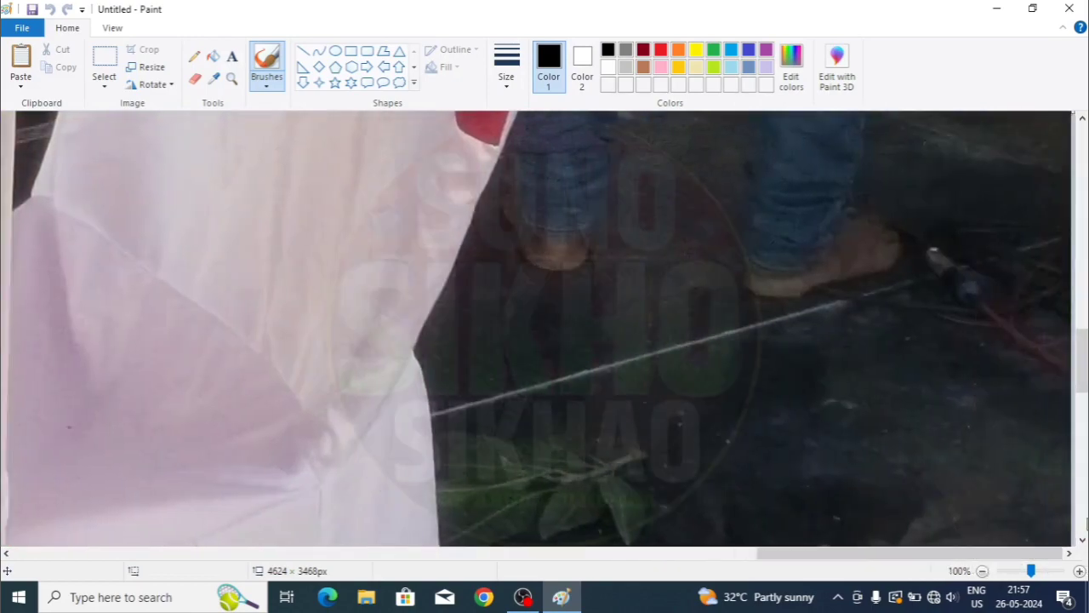
{"action": "left_click_drag", "start_coordinate": [1083, 366], "coordinate": [195, 226]}
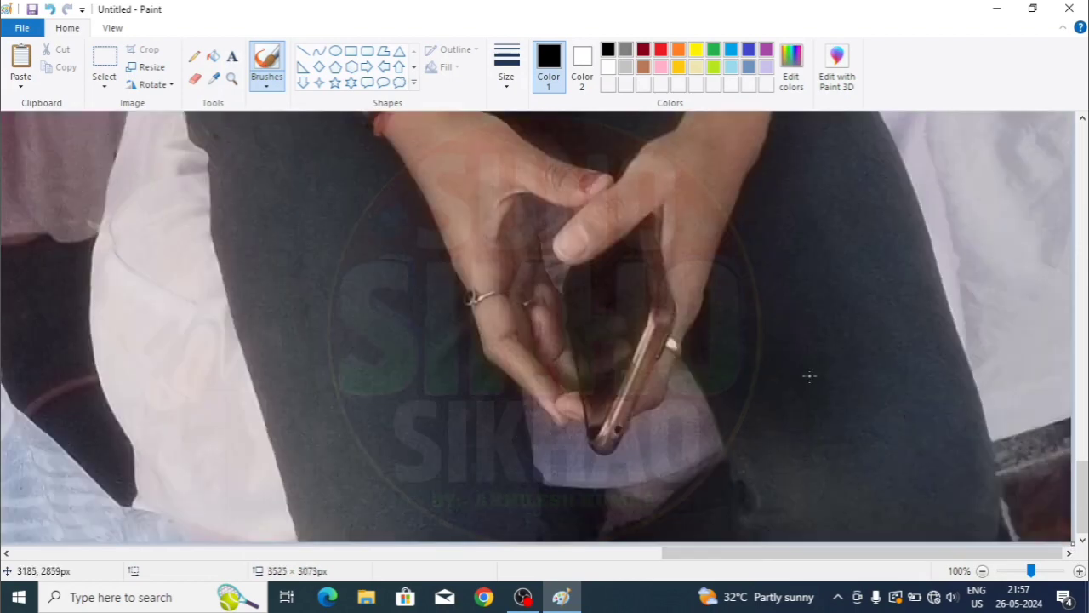
{"action": "left_click_drag", "start_coordinate": [1074, 541], "coordinate": [321, 212]}
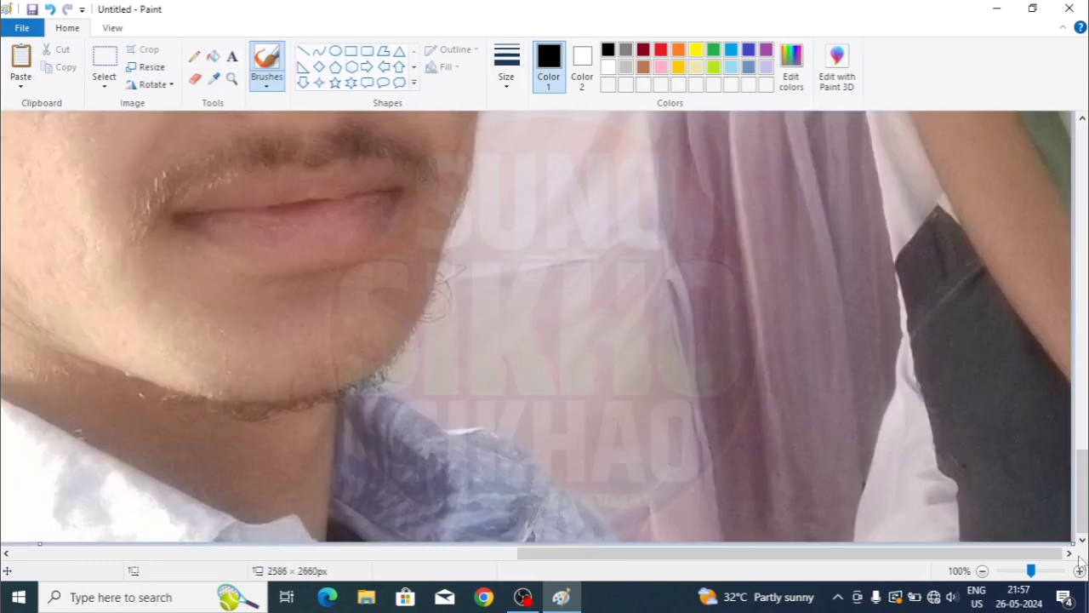
{"action": "left_click_drag", "start_coordinate": [1071, 542], "coordinate": [358, 236]}
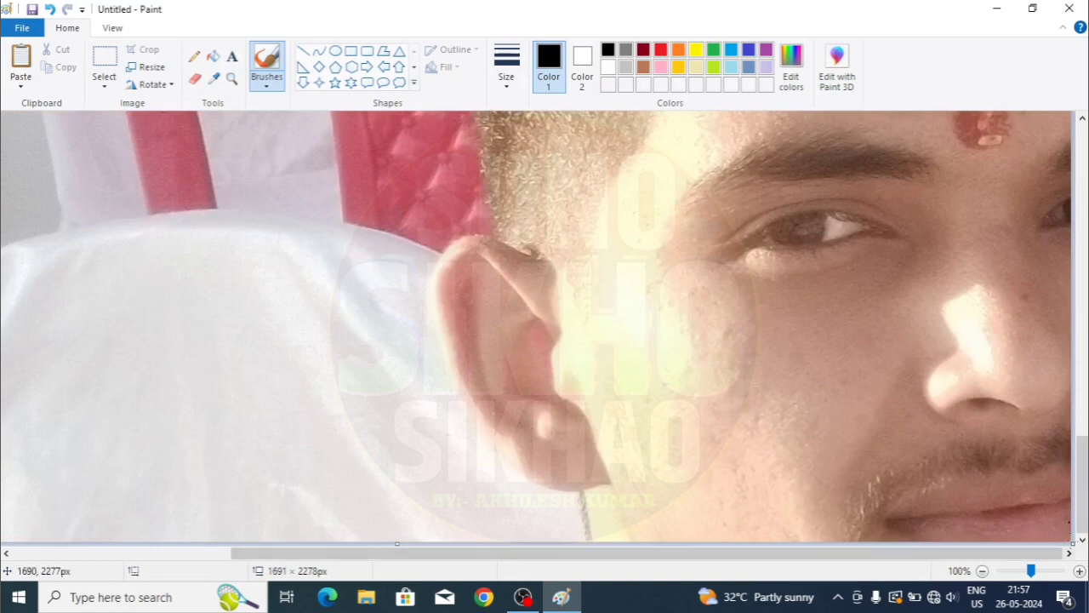
{"action": "left_click_drag", "start_coordinate": [1072, 542], "coordinate": [466, 292]}
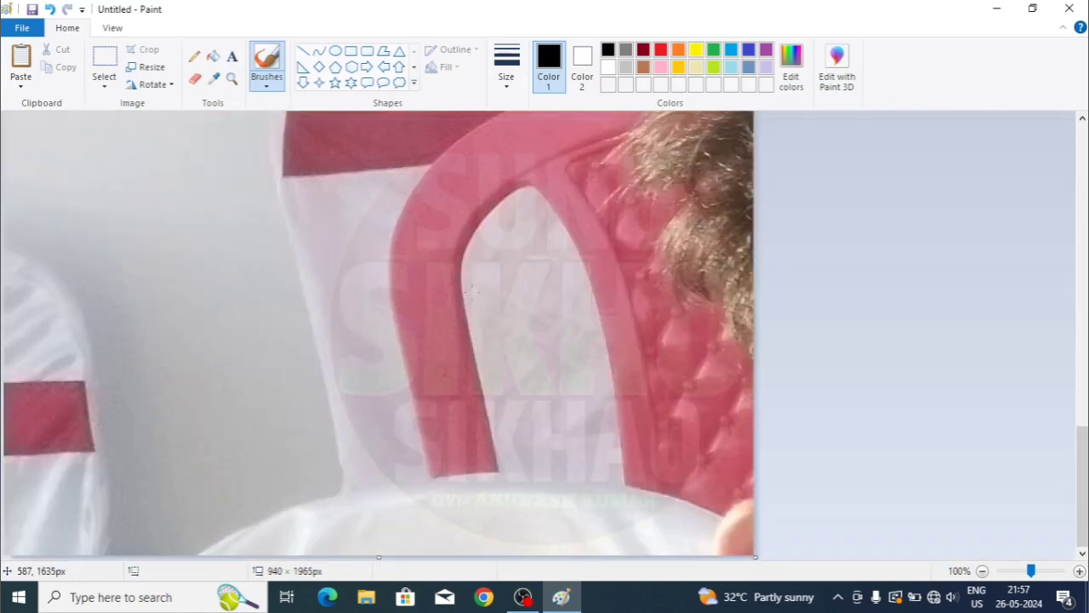
- Reshape the canvas to 675 × 1377 pixels, then widen it to 1256 with white space
{"action": "scroll", "coordinate": [379, 332], "scroll_direction": "up", "scroll_amount": 4}
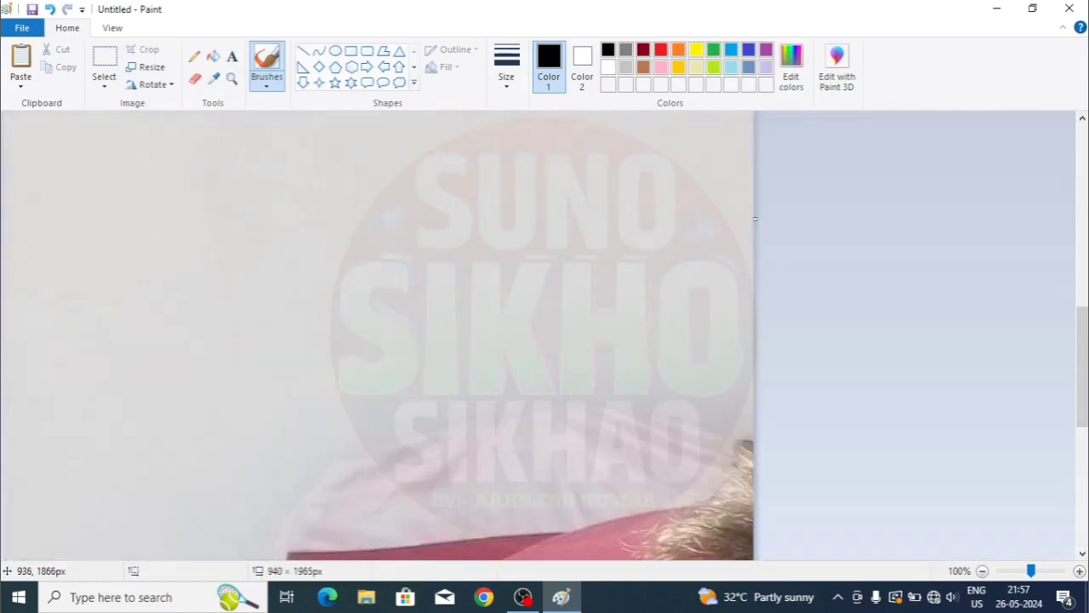
{"action": "scroll", "coordinate": [378, 331], "scroll_direction": "down", "scroll_amount": 3}
{"action": "scroll", "coordinate": [749, 510], "scroll_direction": "down", "scroll_amount": 3}
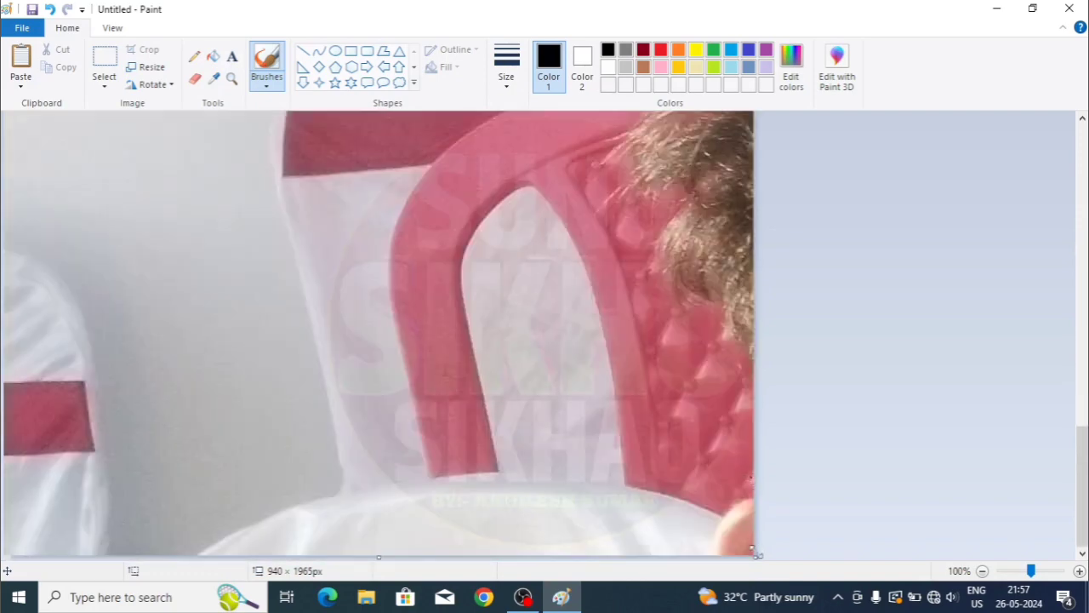
{"action": "left_click_drag", "start_coordinate": [751, 551], "coordinate": [441, 257]}
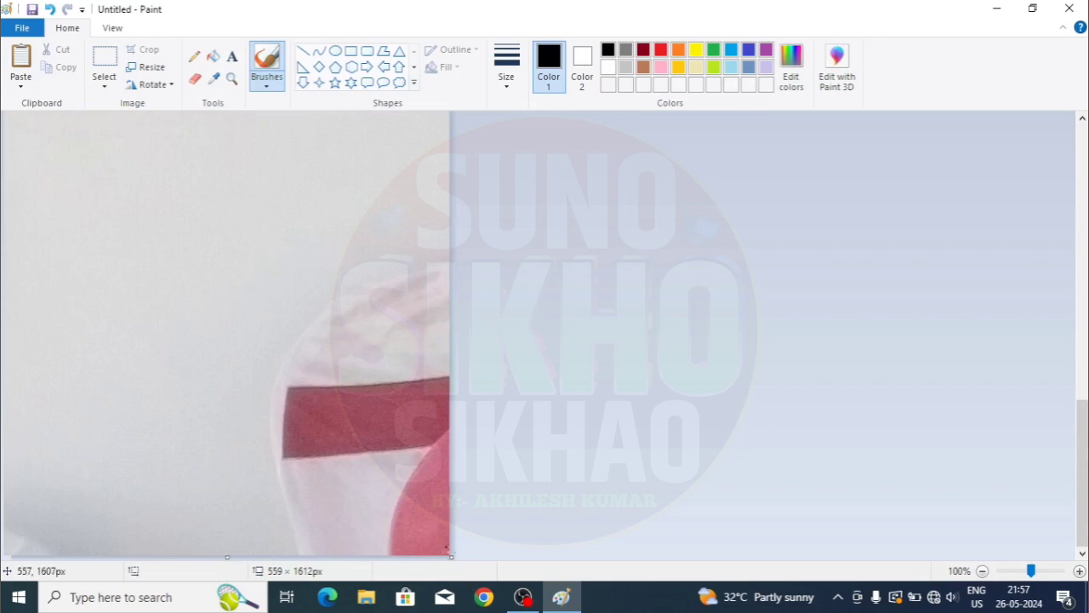
{"action": "left_click_drag", "start_coordinate": [452, 559], "coordinate": [542, 368]}
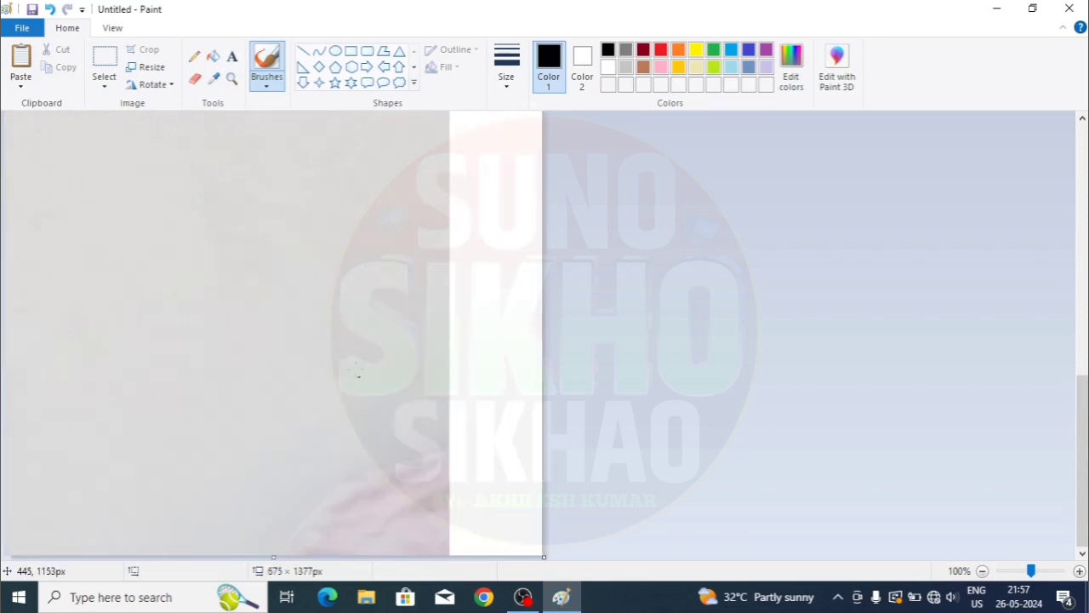
{"action": "scroll", "coordinate": [356, 372], "scroll_direction": "up", "scroll_amount": 3}
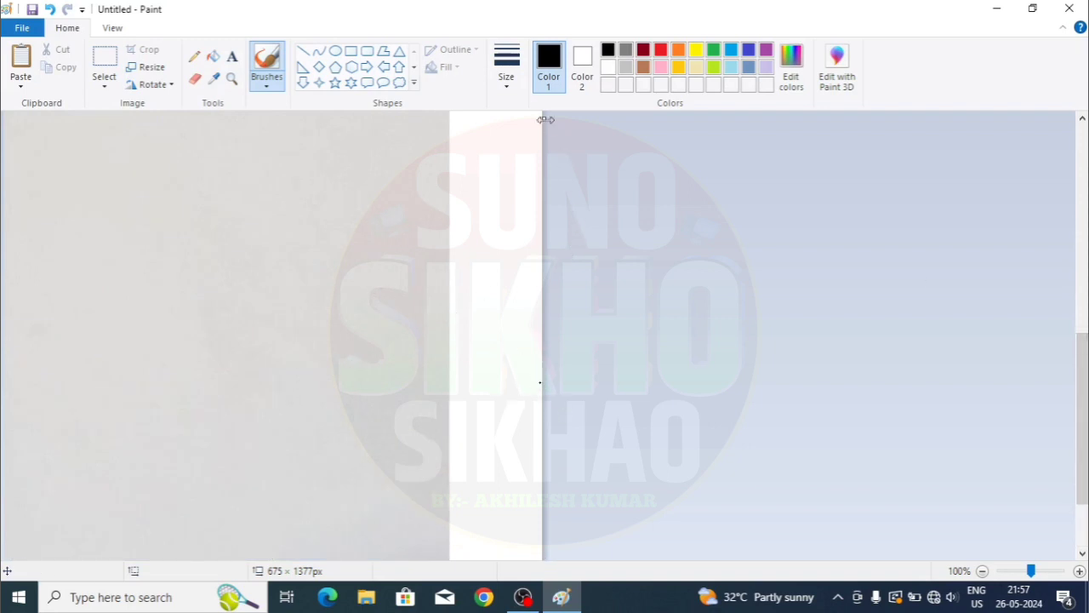
{"action": "left_click_drag", "start_coordinate": [545, 120], "coordinate": [1006, 119]}
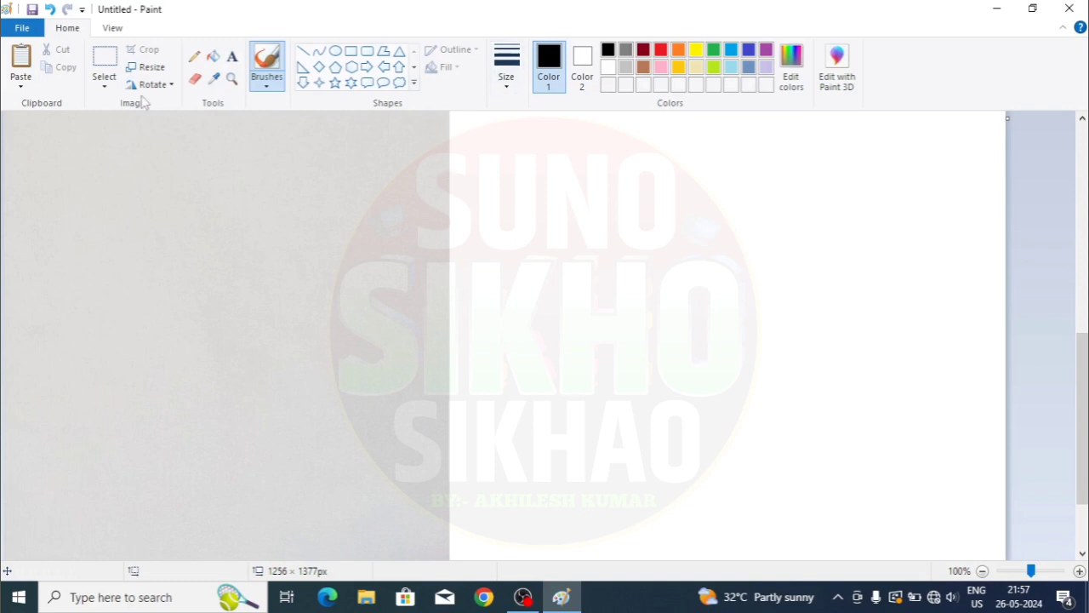
{"action": "left_click", "coordinate": [22, 27]}
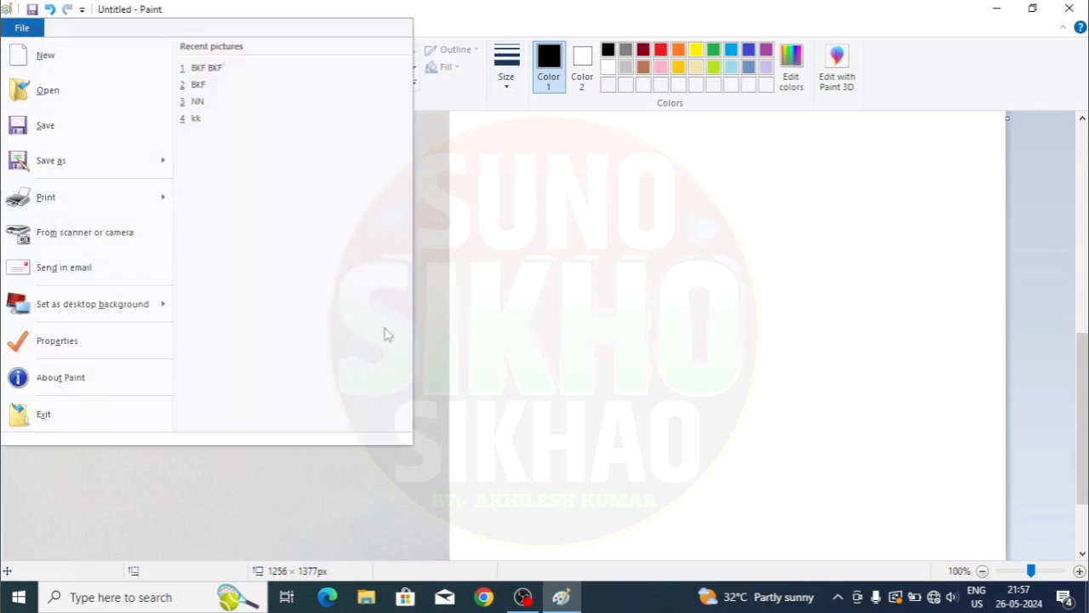
{"action": "mouse_move", "coordinate": [59, 201]}
{"action": "left_click", "coordinate": [84, 246]}
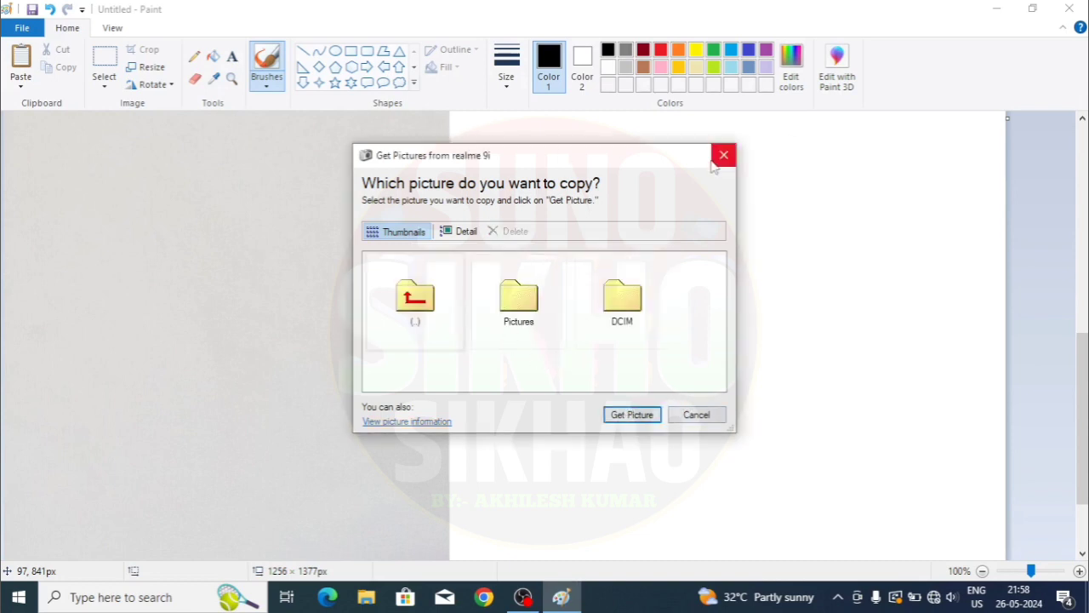
{"action": "left_click_drag", "start_coordinate": [645, 160], "coordinate": [806, 168]}
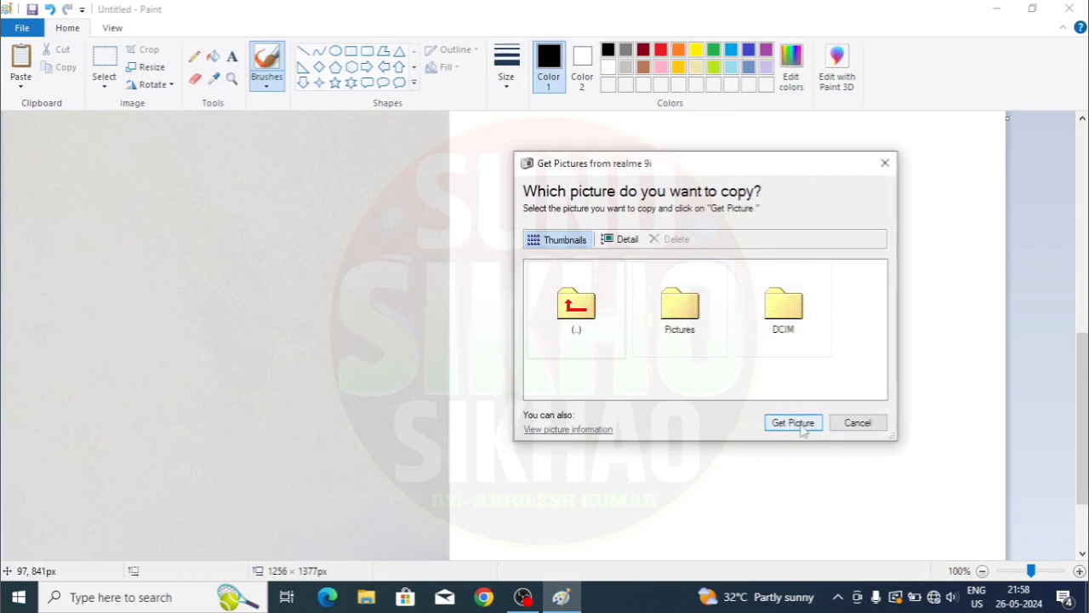
{"action": "left_click", "coordinate": [856, 425]}
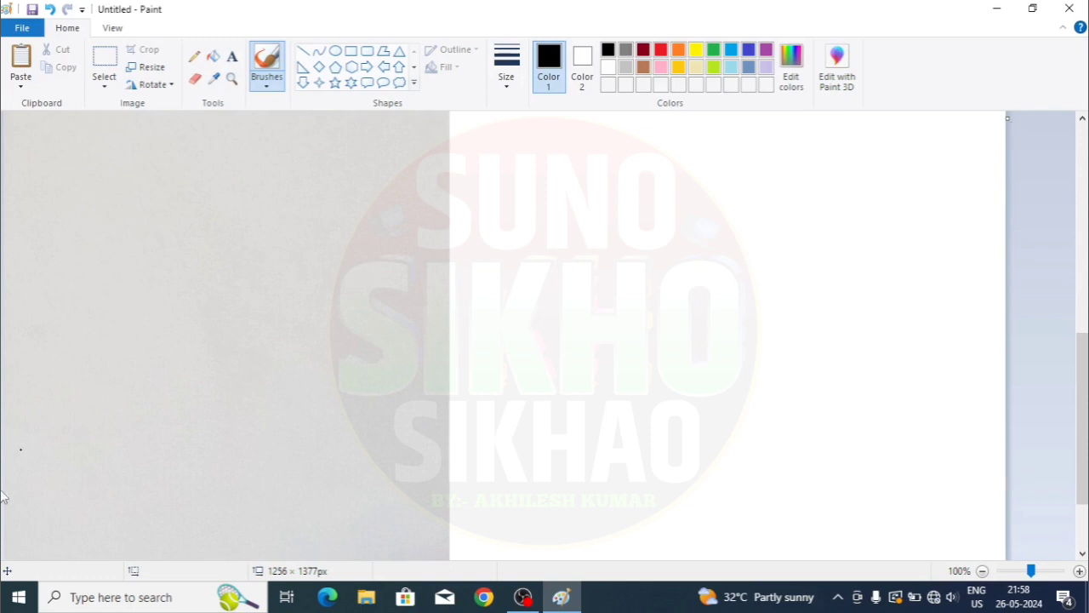
- Reset the canvas in Image Properties to the default 819 × 460 pixels
{"action": "left_click", "coordinate": [18, 29]}
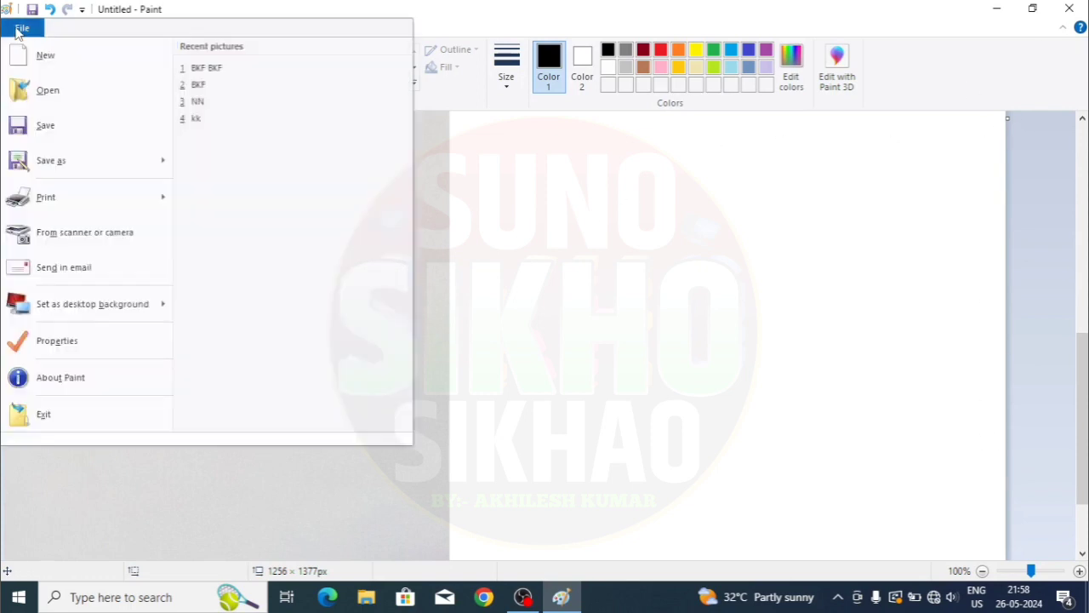
{"action": "left_click", "coordinate": [57, 340]}
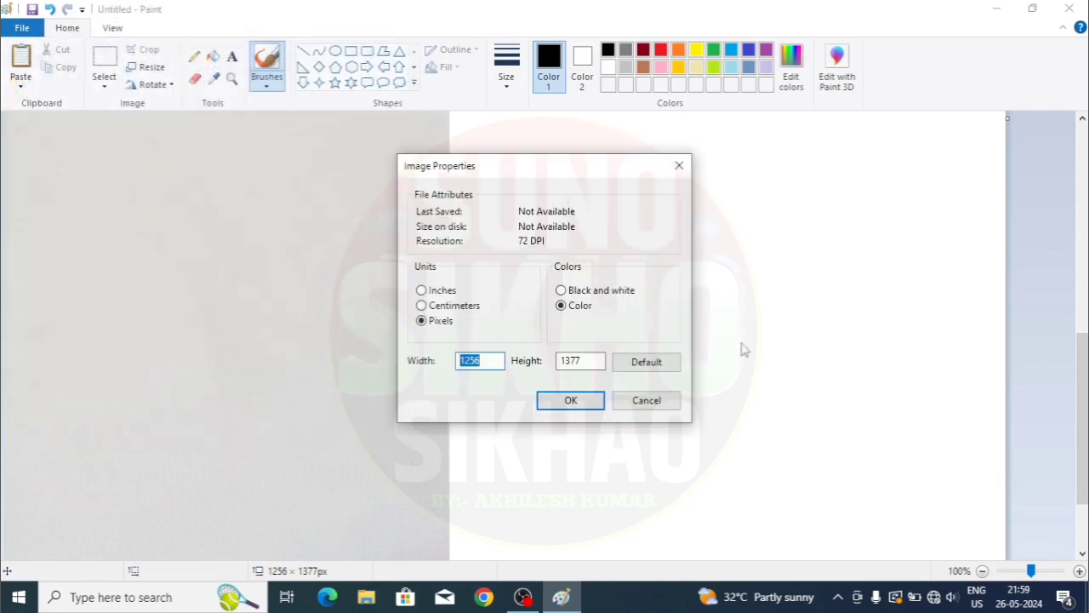
{"action": "left_click", "coordinate": [646, 361]}
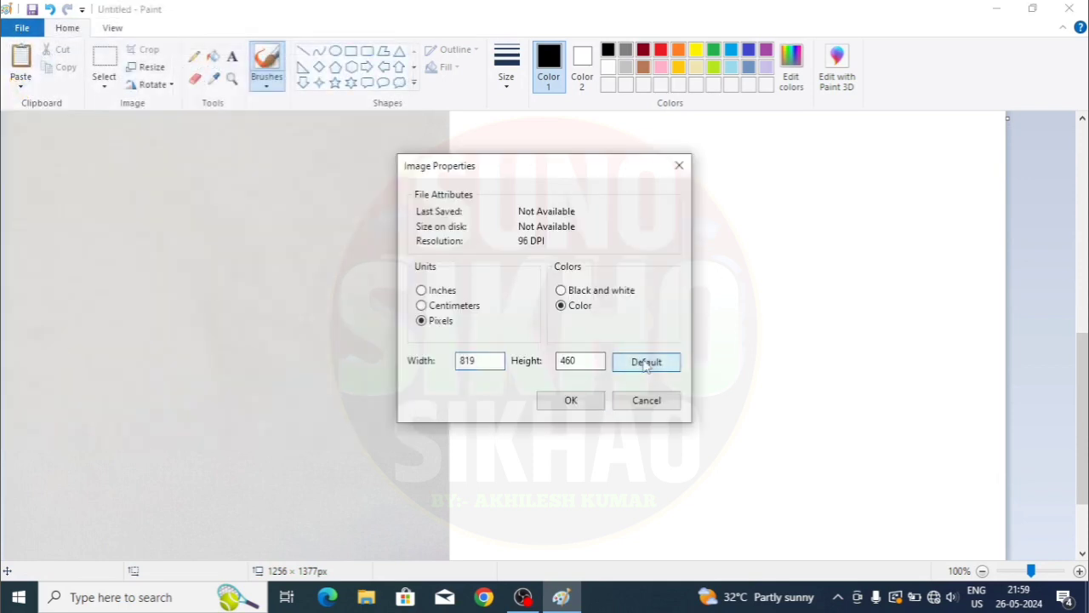
{"action": "left_click", "coordinate": [588, 400]}
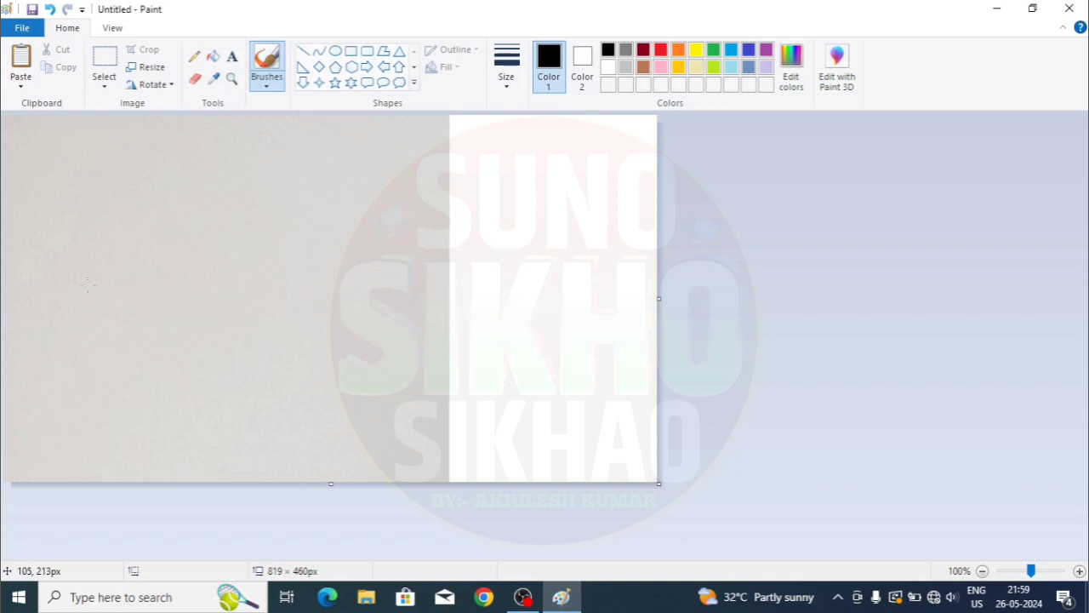
- Select the entire canvas with Ctrl+A and delete it, leaving it plain white
{"action": "left_click", "coordinate": [23, 28]}
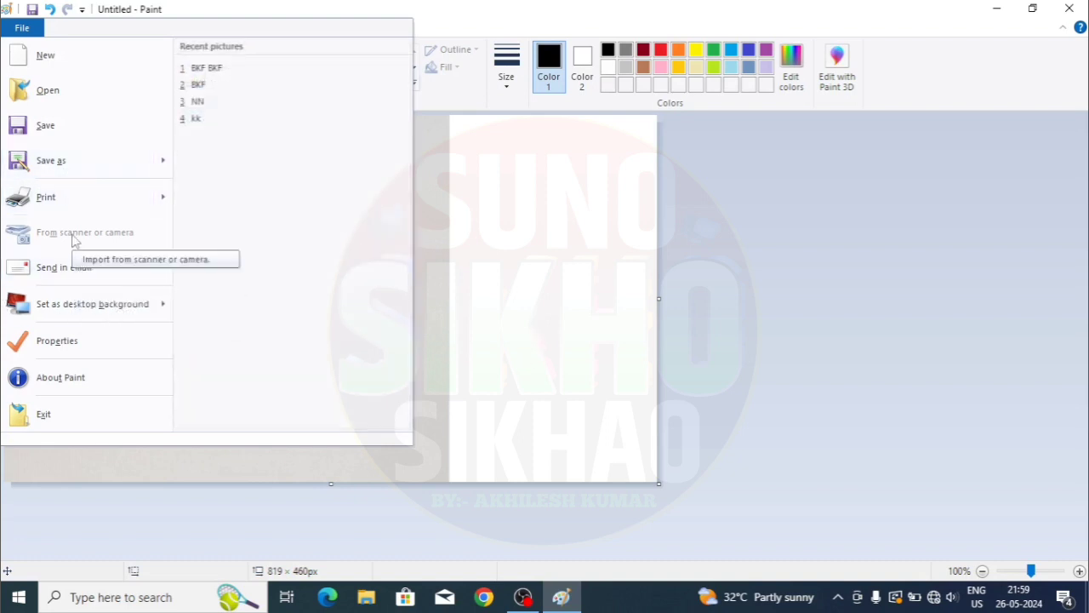
{"action": "left_click", "coordinate": [537, 302]}
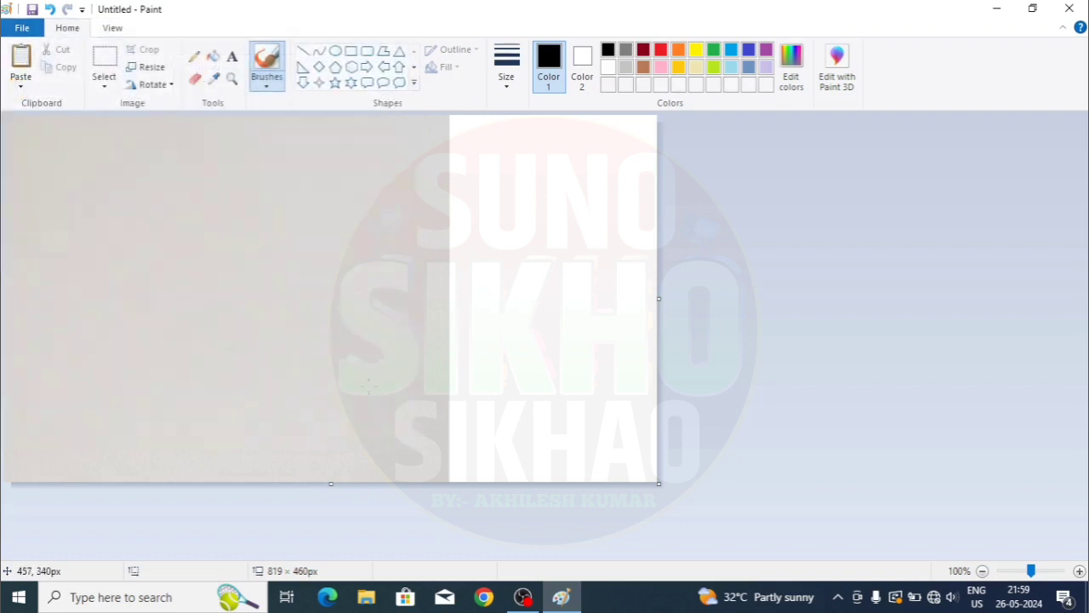
{"action": "key", "text": "ctrl+a"}
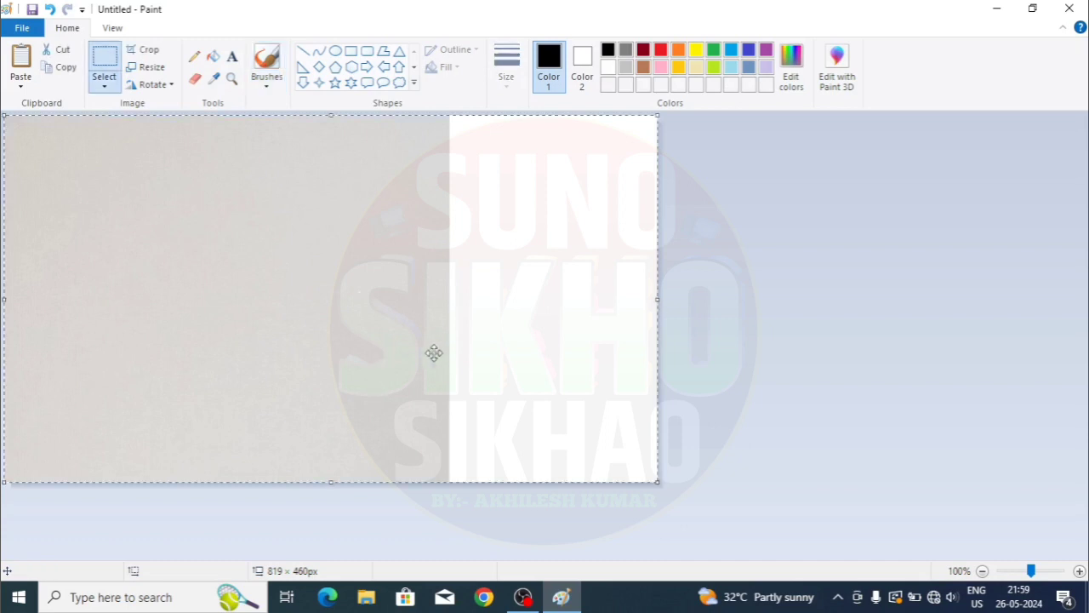
{"action": "key", "text": "Delete"}
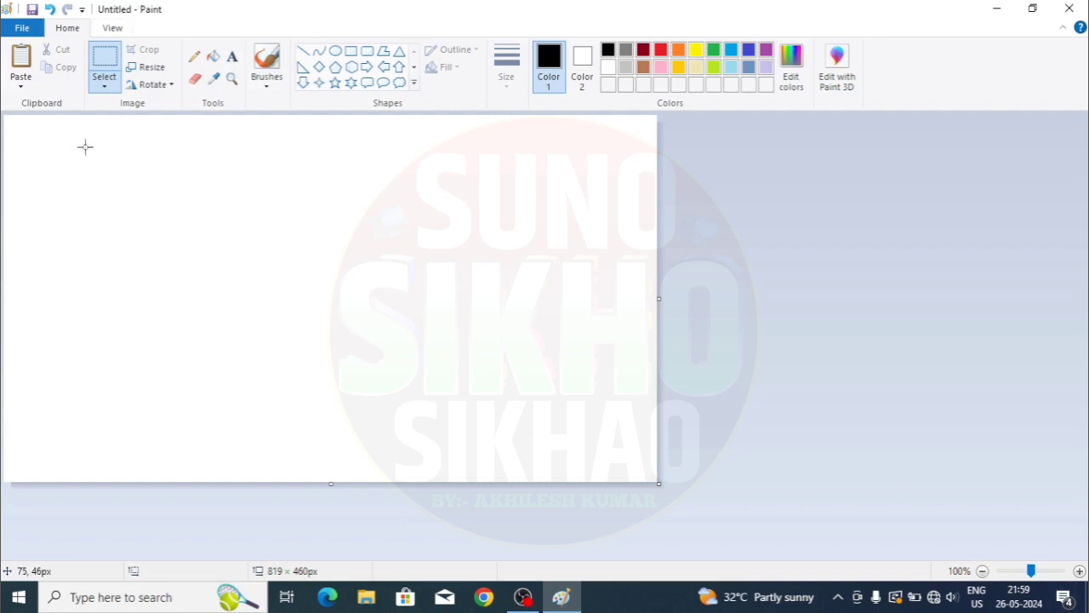
{"action": "left_click", "coordinate": [20, 81]}
{"action": "left_click", "coordinate": [23, 27]}
{"action": "left_click", "coordinate": [22, 27]}
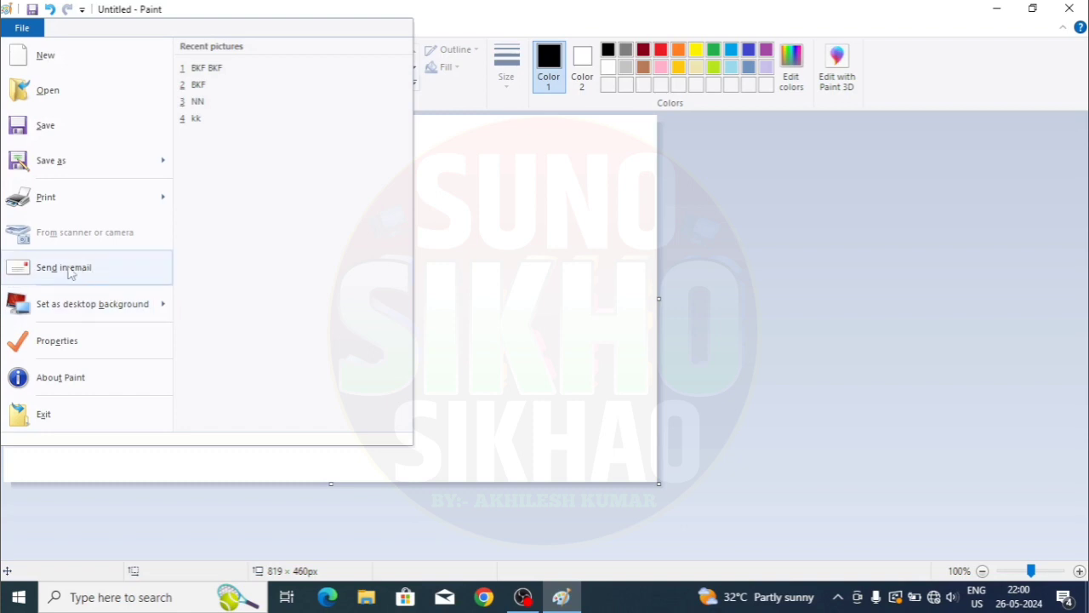
{"action": "left_click", "coordinate": [628, 274]}
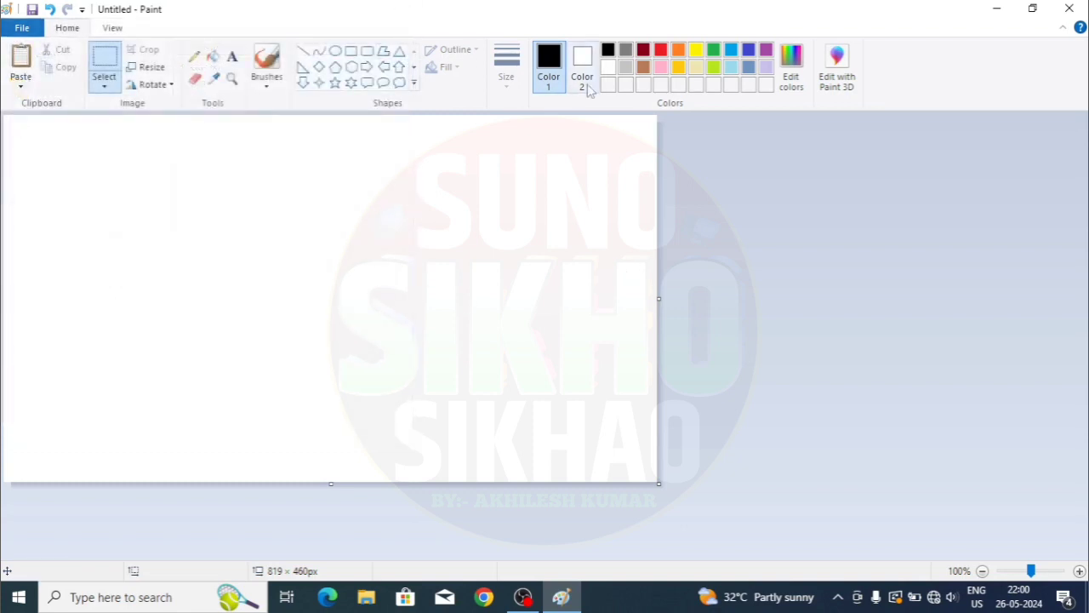
- Set red as the drawing colour with a brush at the thickest stroke size
{"action": "left_click", "coordinate": [663, 51]}
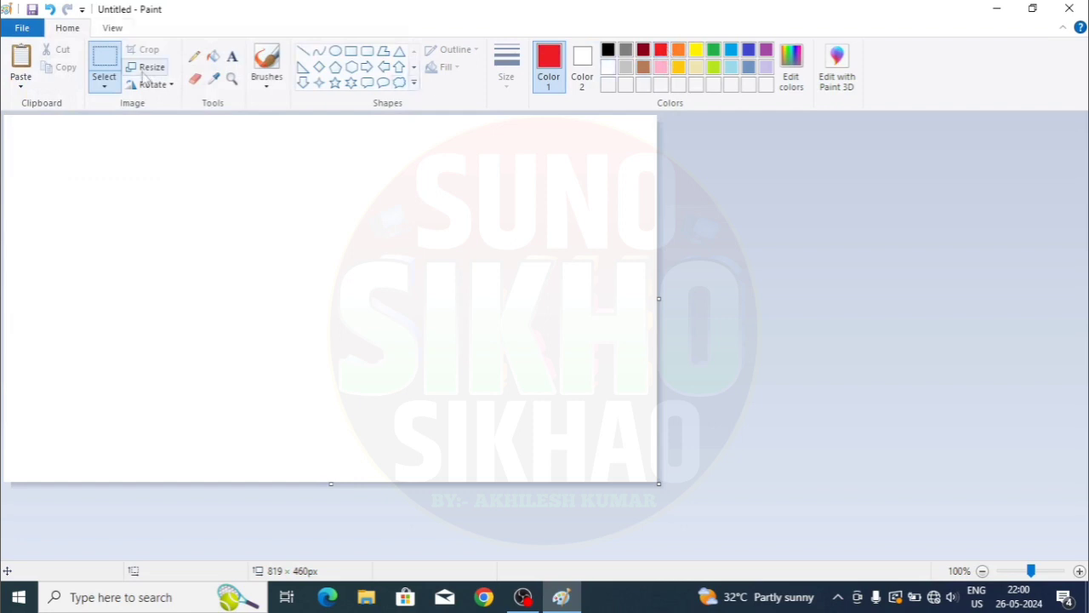
{"action": "left_click", "coordinate": [268, 83]}
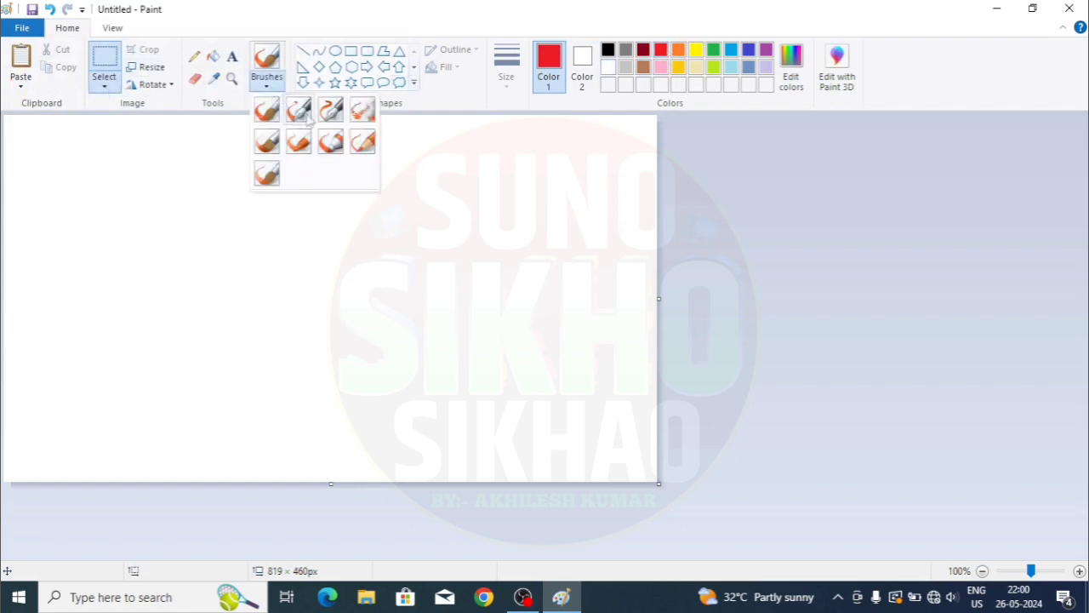
{"action": "left_click", "coordinate": [331, 110]}
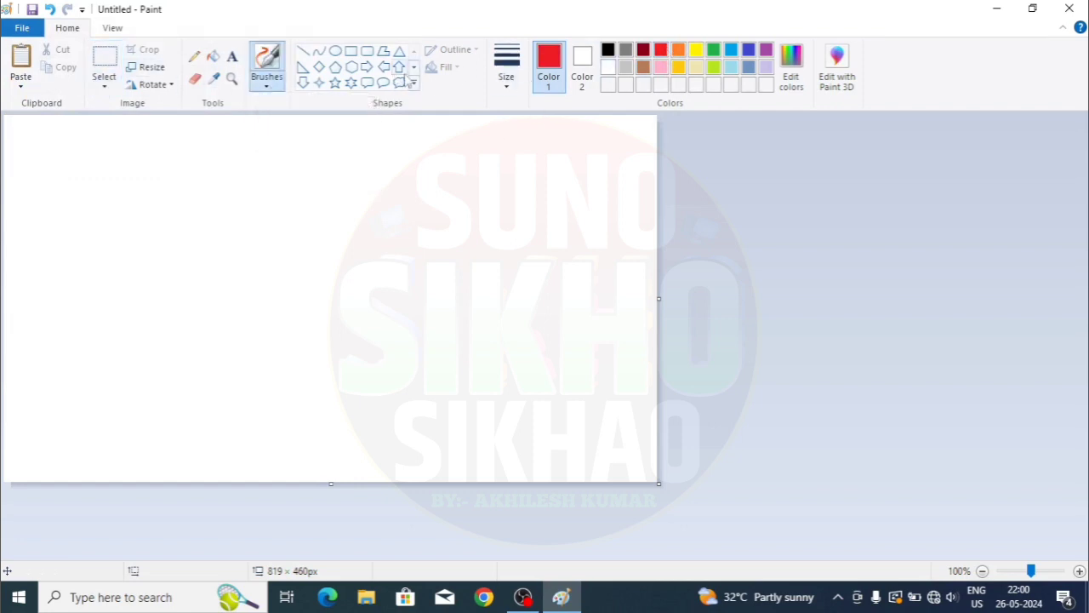
{"action": "left_click", "coordinate": [506, 76]}
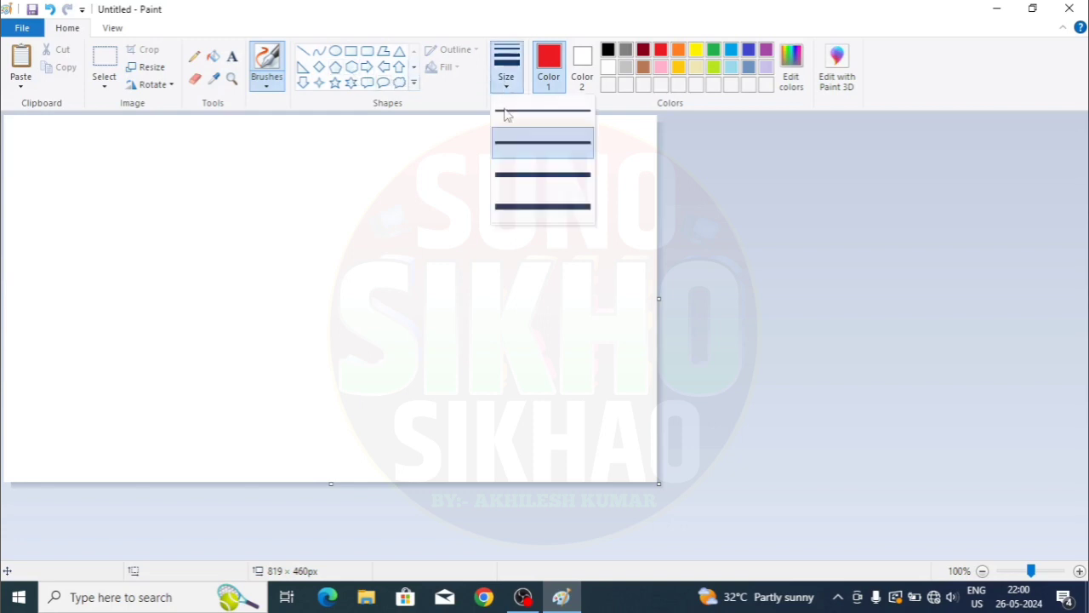
{"action": "left_click", "coordinate": [522, 202]}
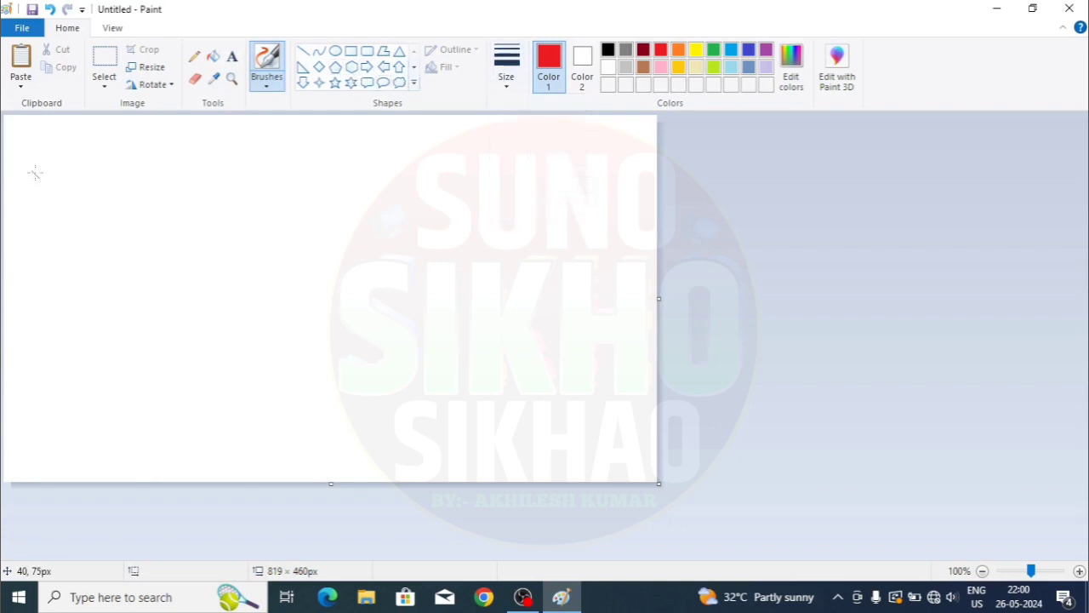
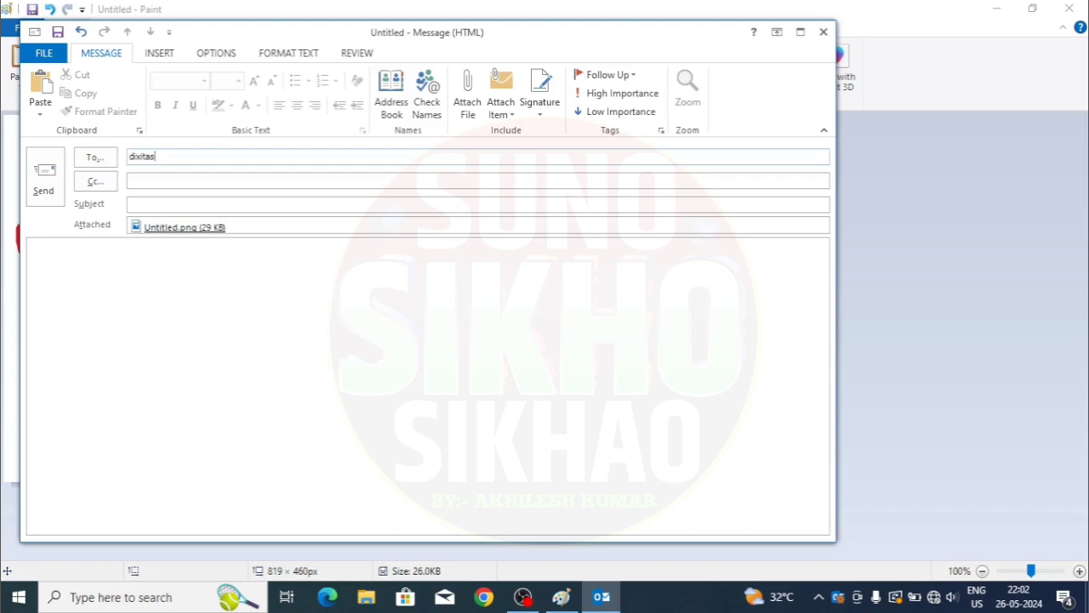
- Fix the typos in the To line and complete the recipient's Gmail address
{"action": "key", "text": "BackSpace"}
{"action": "key", "text": "BackSpace"}
{"action": "key", "text": "BackSpace"}
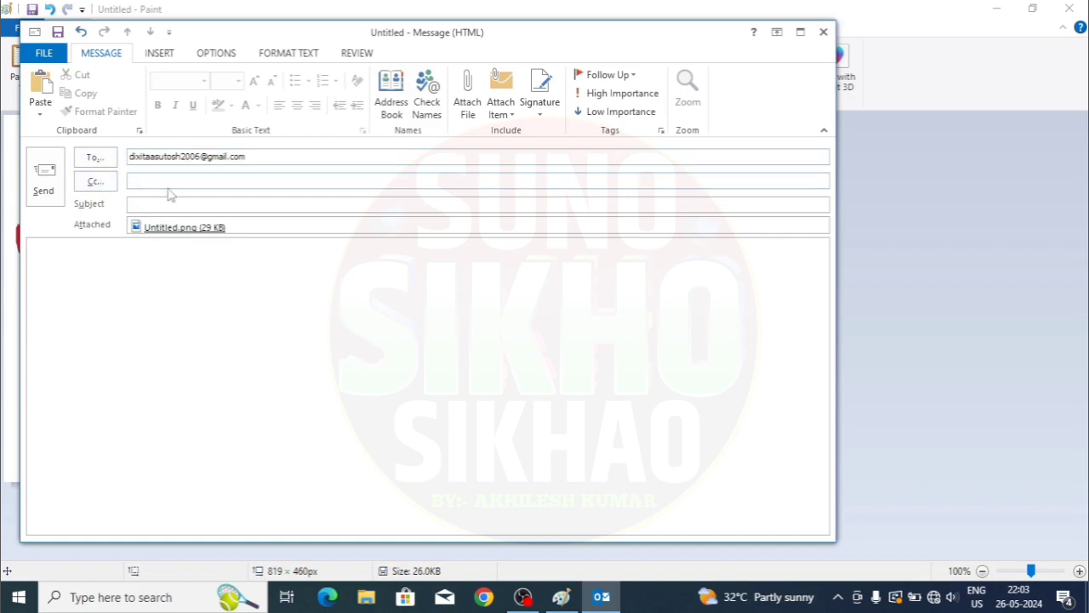
- Enter the subject 'TRY TO SEND GMAIL', correcting the typos along the way
{"action": "left_click", "coordinate": [141, 180]}
{"action": "type", "text": "TRY TO SEND GMAIL"}
- Type the two names in the message body and send the email
{"action": "left_click", "coordinate": [165, 277]}
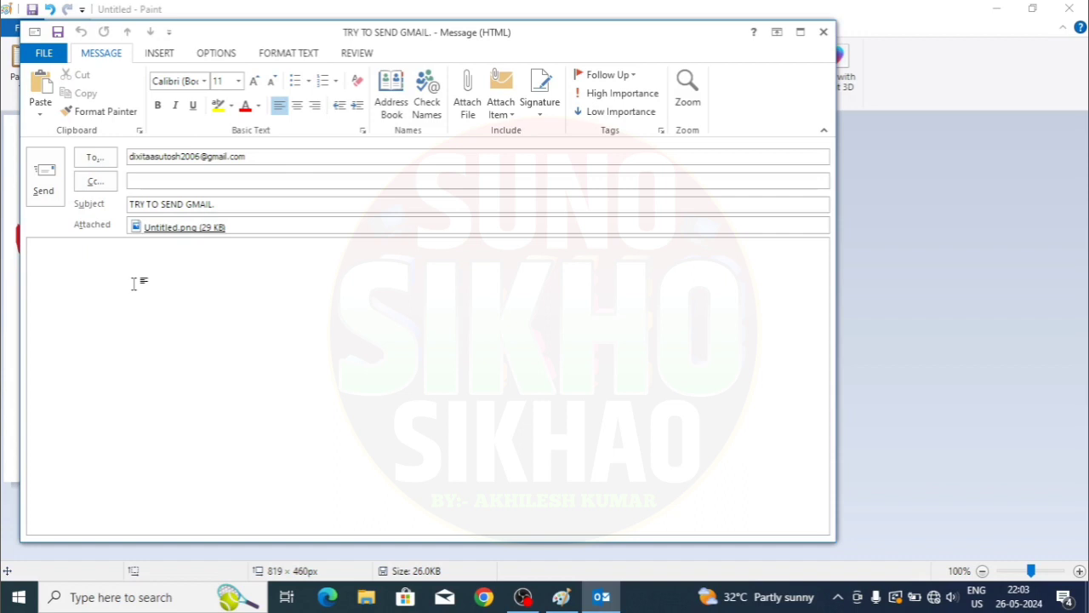
{"action": "type", "text": "AASHUTOSH "}
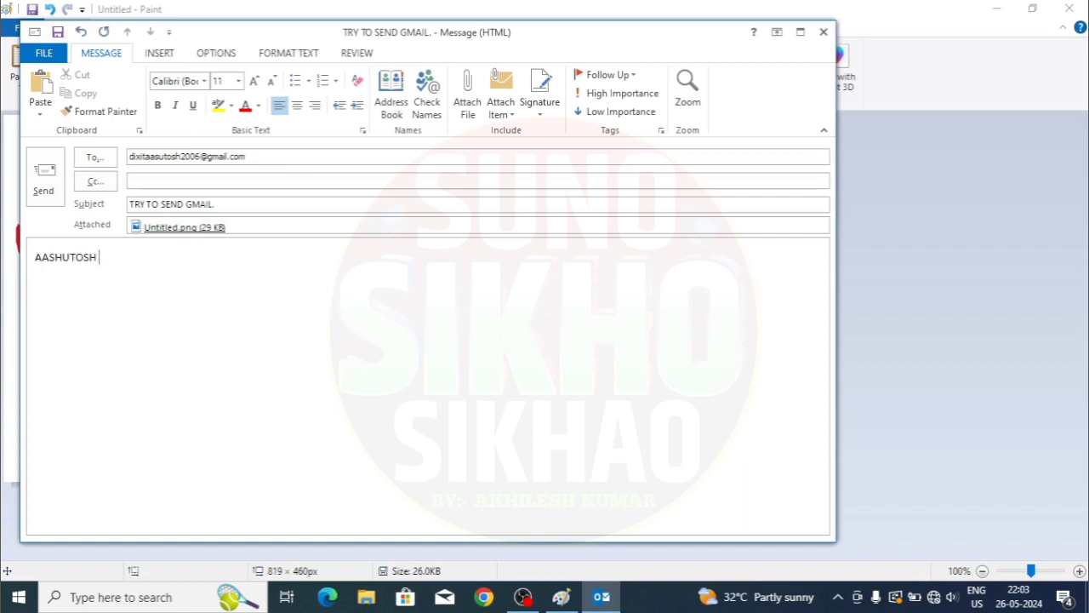
{"action": "type", "text": "A"}
{"action": "key", "text": "BackSpace"}
{"action": "type", "text": "ANKIT"}
{"action": "left_click", "coordinate": [45, 181]}
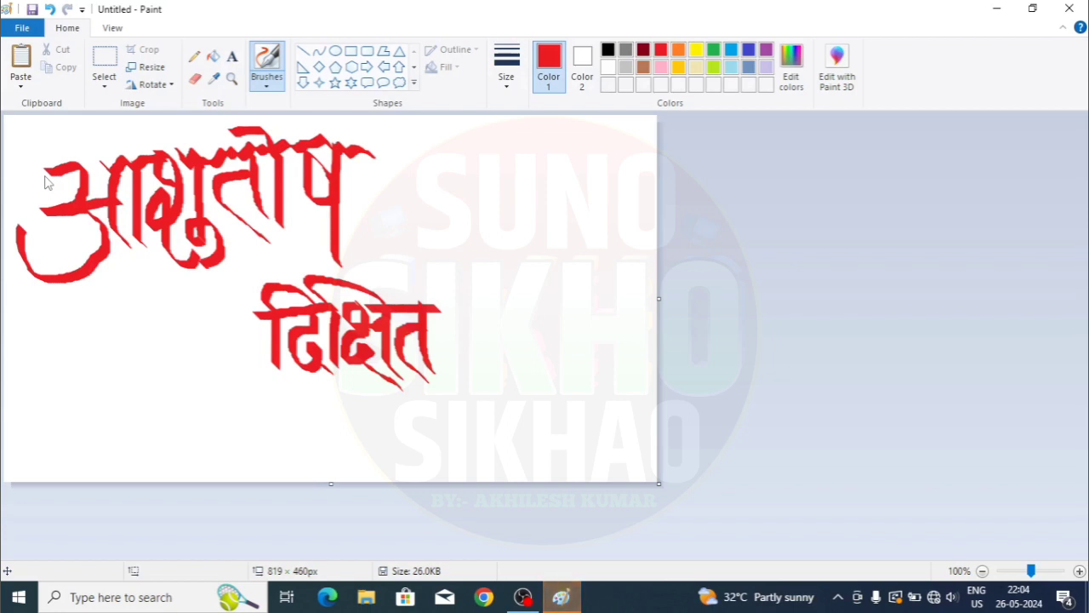
- Connect to the OPPO A77s Wi-Fi network and return to the Paint drawing
{"action": "left_click", "coordinate": [935, 600]}
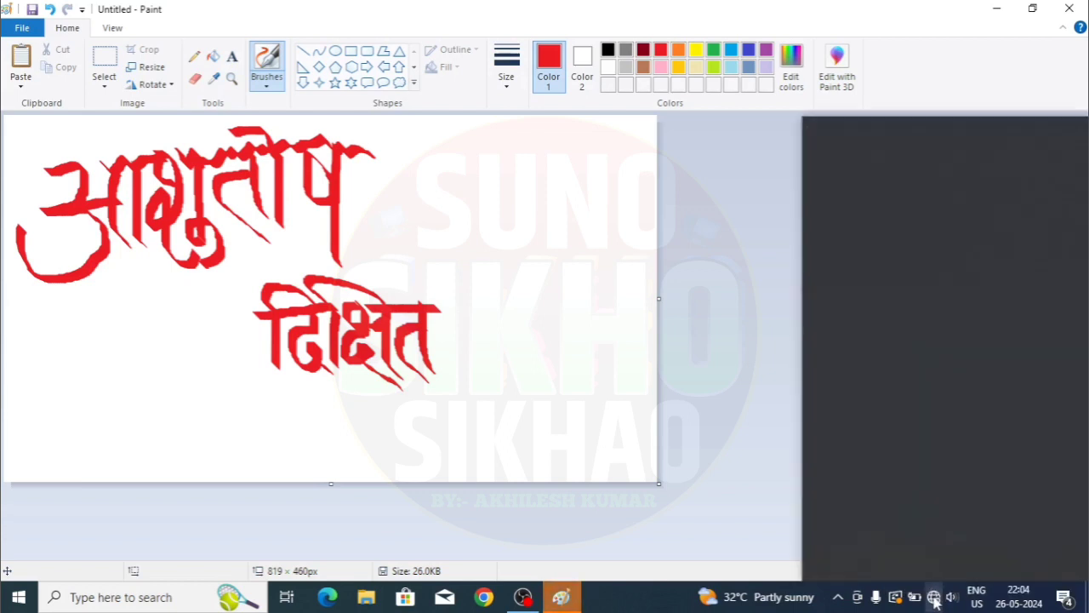
{"action": "left_click", "coordinate": [868, 153]}
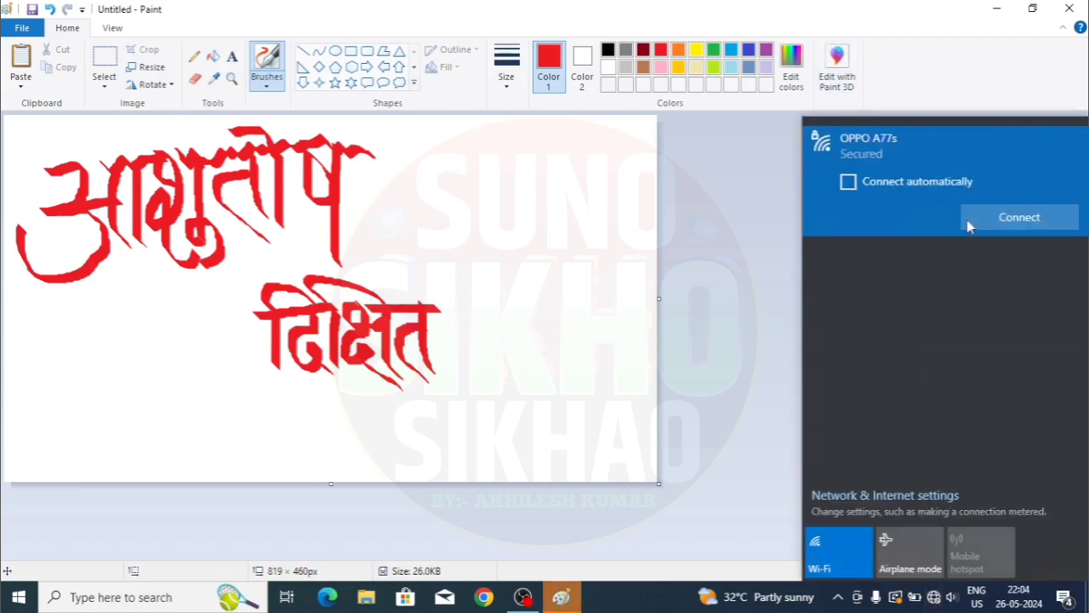
{"action": "left_click", "coordinate": [1019, 218]}
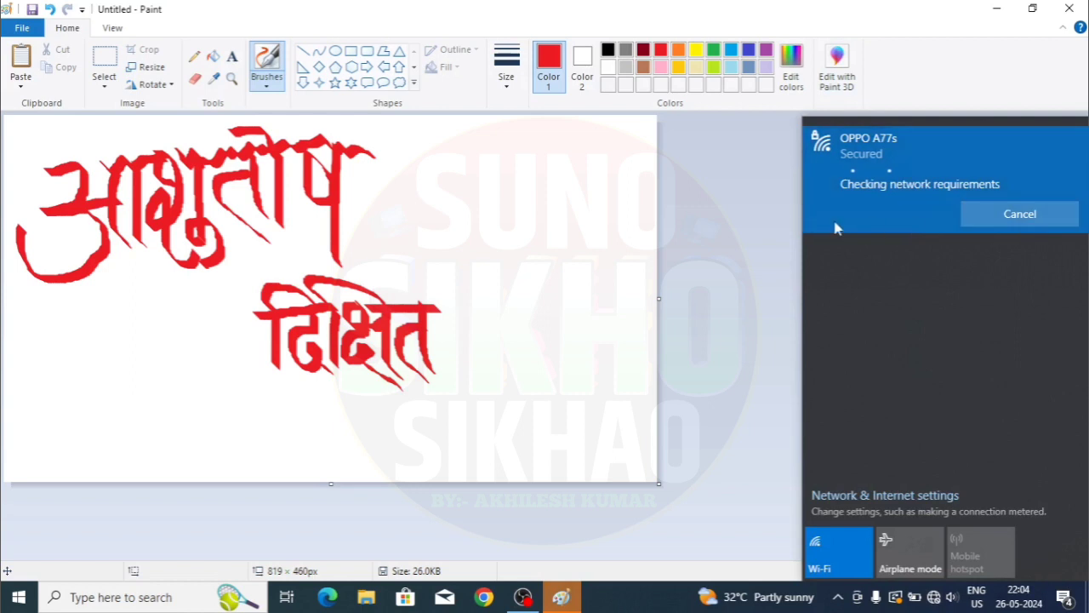
{"action": "left_click", "coordinate": [736, 219]}
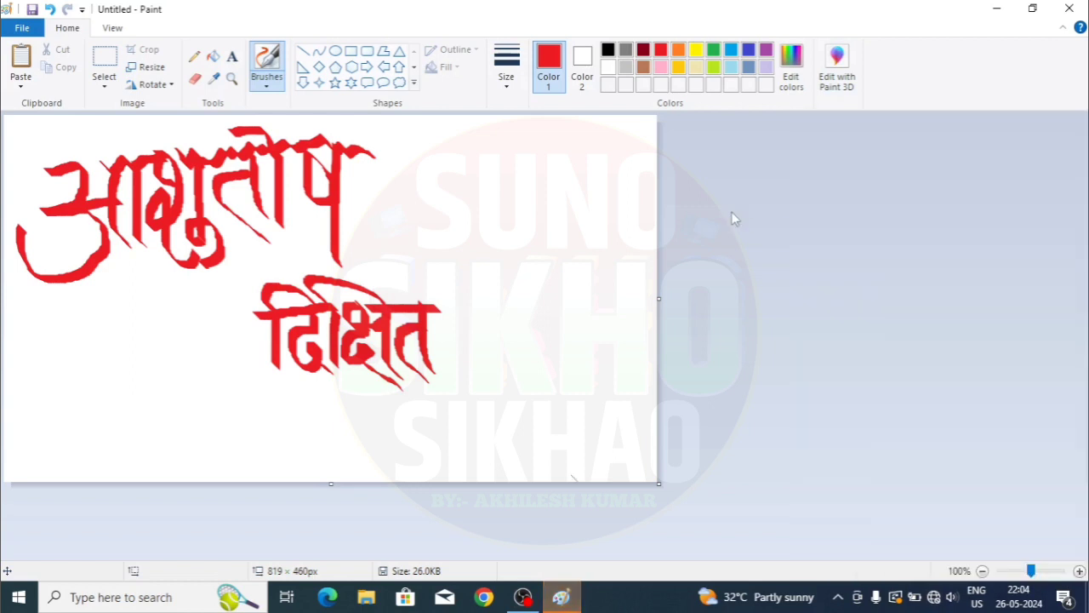
- Send the drawing by email from Paint's File menu, attaching Untitled.png
{"action": "left_click", "coordinate": [23, 32]}
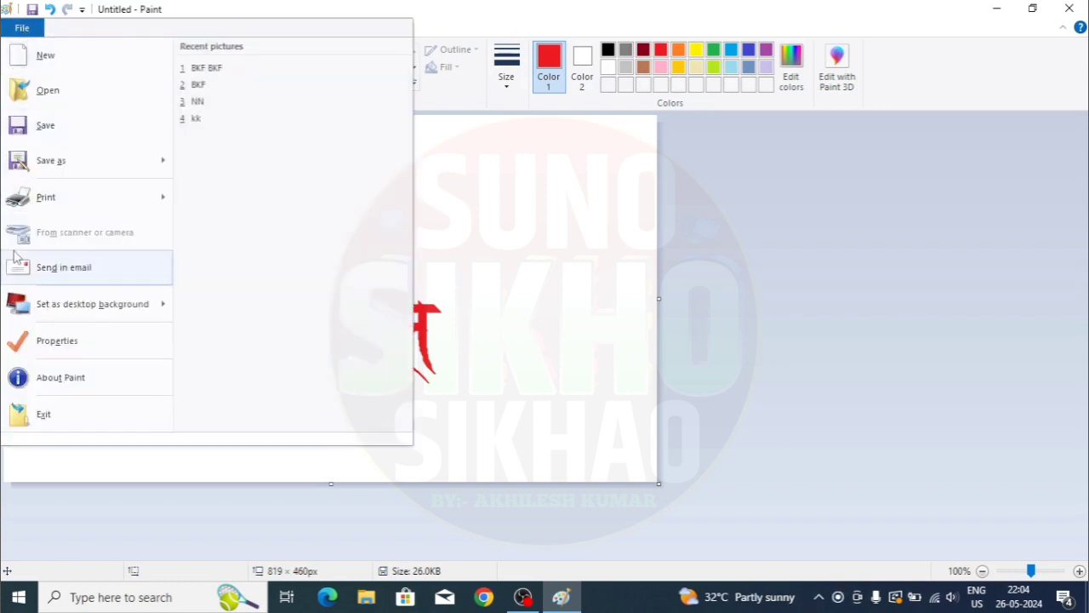
{"action": "left_click", "coordinate": [70, 269]}
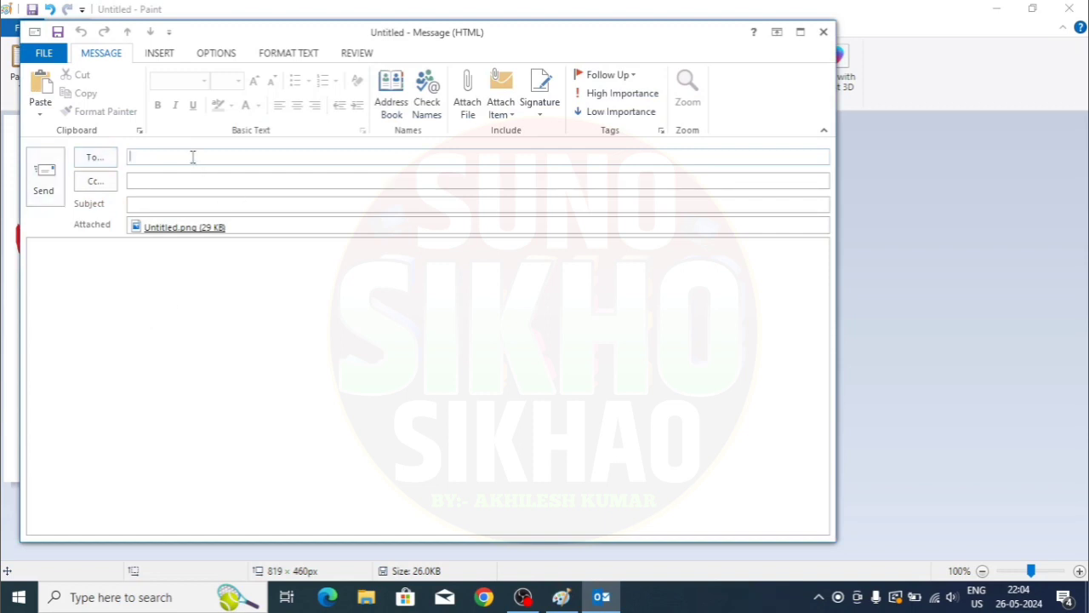
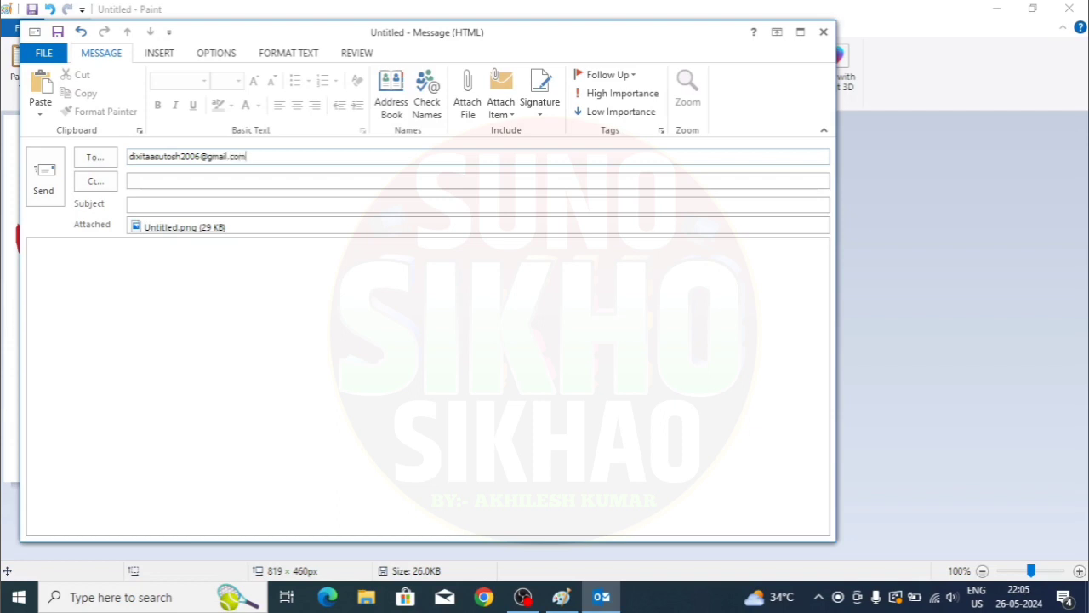
- Type the recipient's full Gmail address in the To line, correcting typos
{"action": "left_click", "coordinate": [167, 204]}
- Enter the subject 'try to sending mail', removing the stray characters
{"action": "type", "text": "try to "}
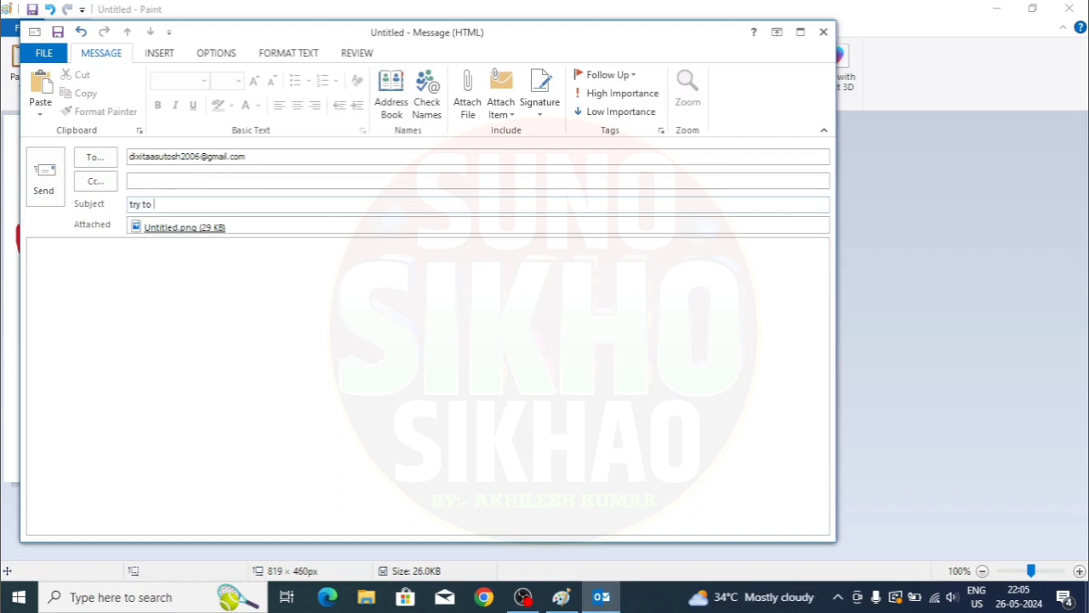
{"action": "type", "text": "sending ,ma"}
{"action": "key", "text": "BackSpace"}
{"action": "key", "text": "BackSpace"}
{"action": "type", "text": "mail"}
- Write the institute's name and location in capitals as the body, then send
{"action": "left_click", "coordinate": [211, 296]}
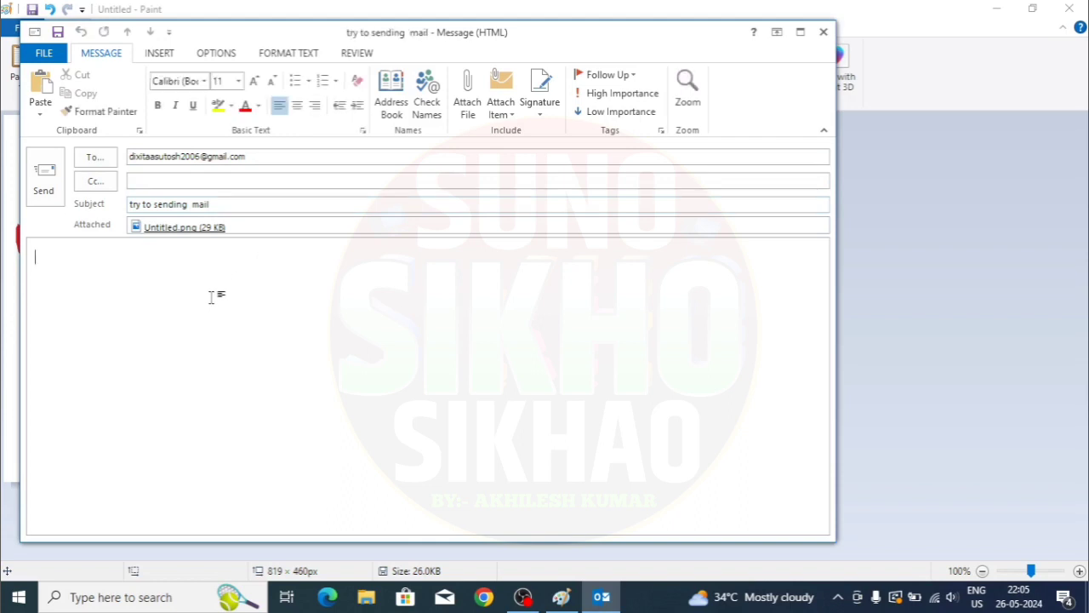
{"action": "type", "text": "BKF CoMPUTER DH"}
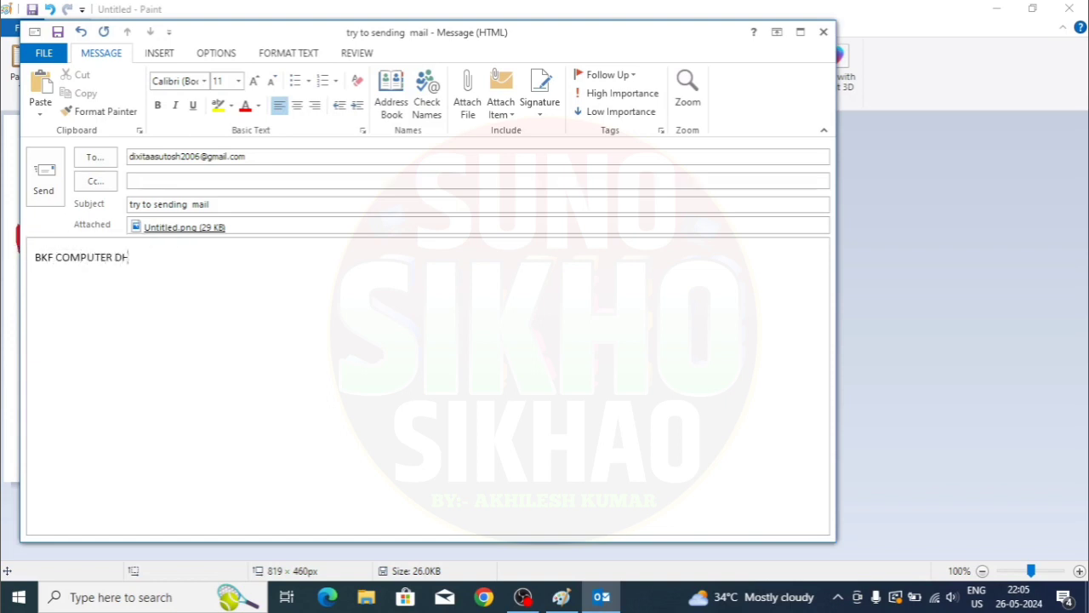
{"action": "type", "text": "OBAWAL SARAN BIIHA"}
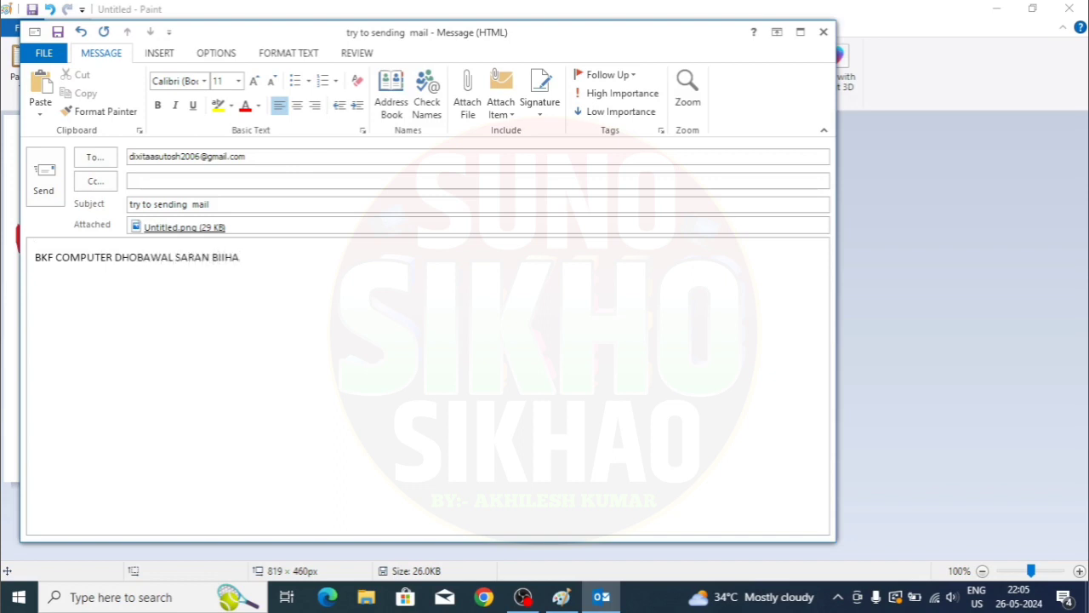
{"action": "type", "text": "R"}
{"action": "key", "text": "BackSpace"}
{"action": "key", "text": "Right"}
{"action": "key", "text": "Right"}
{"action": "left_click", "coordinate": [37, 179]}
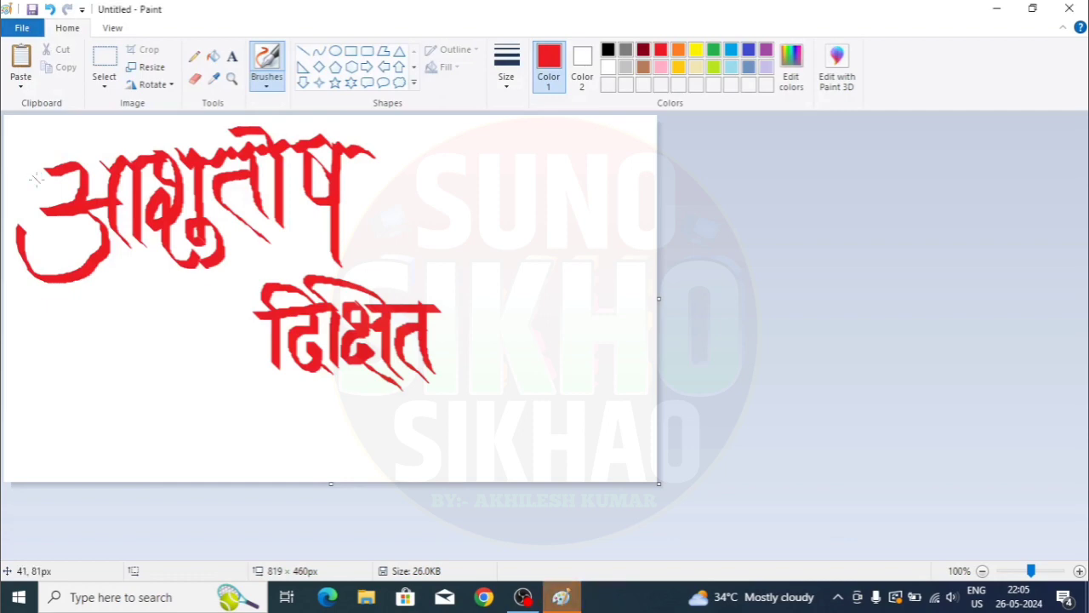
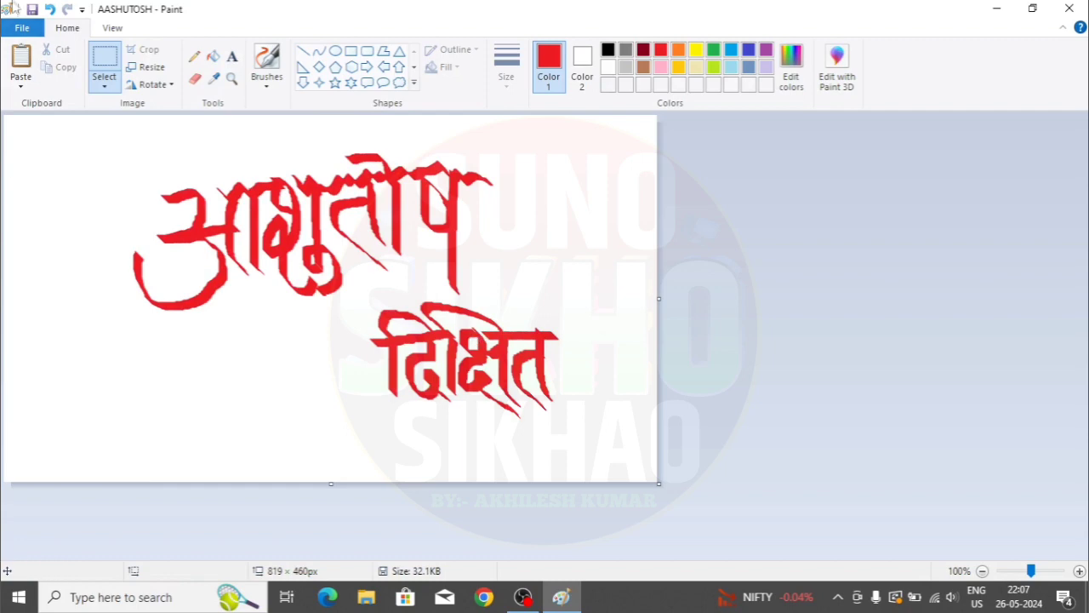
- Set the red calligraphy picture as a Fill desktop background, minimize Paint, and refresh the desktop
{"action": "left_click", "coordinate": [23, 31]}
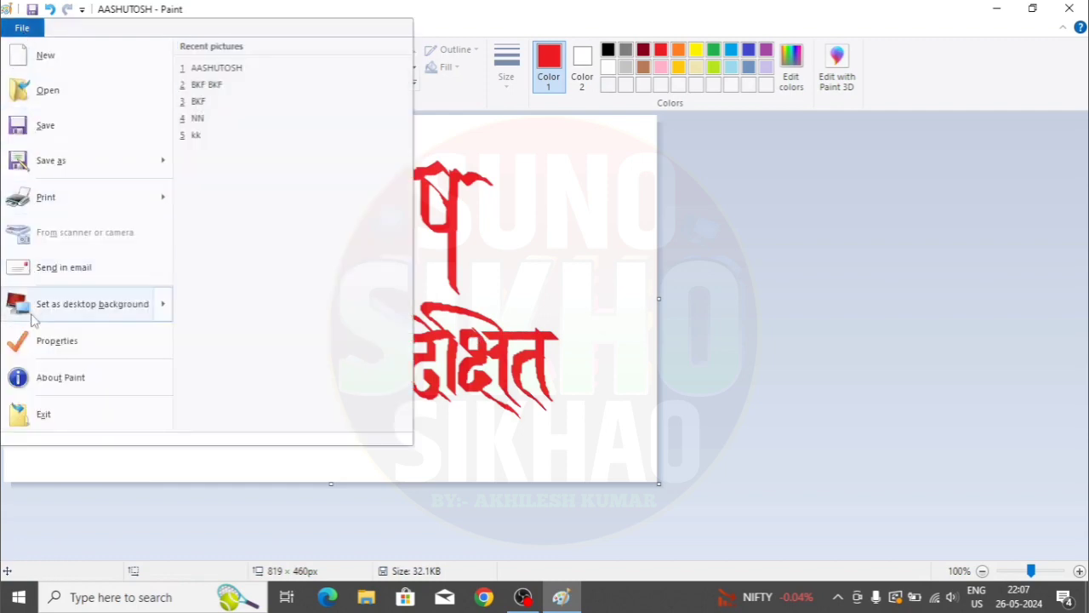
{"action": "mouse_move", "coordinate": [73, 312]}
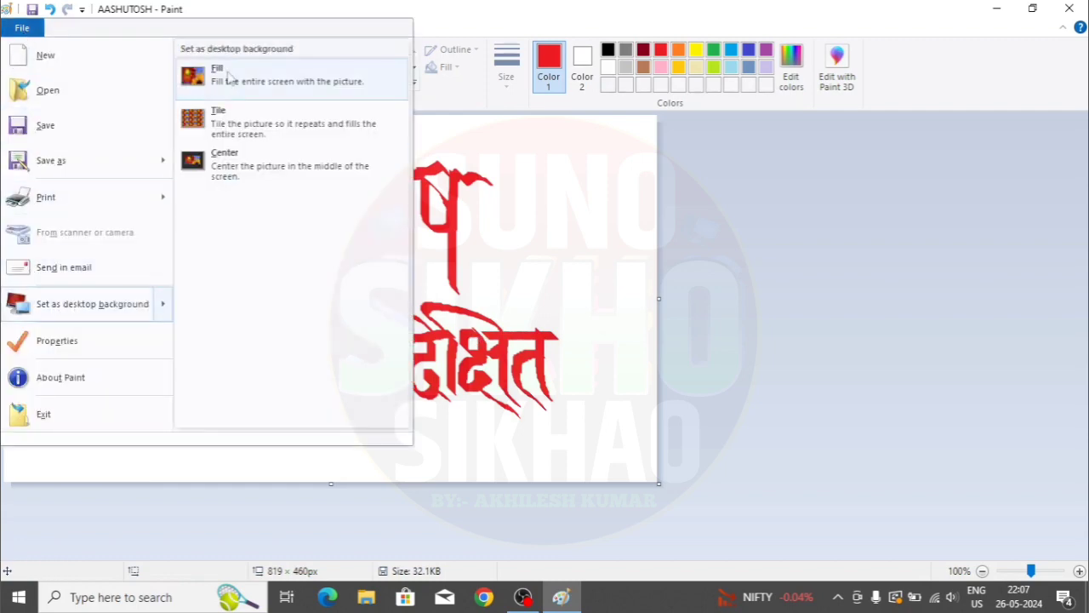
{"action": "left_click", "coordinate": [228, 79]}
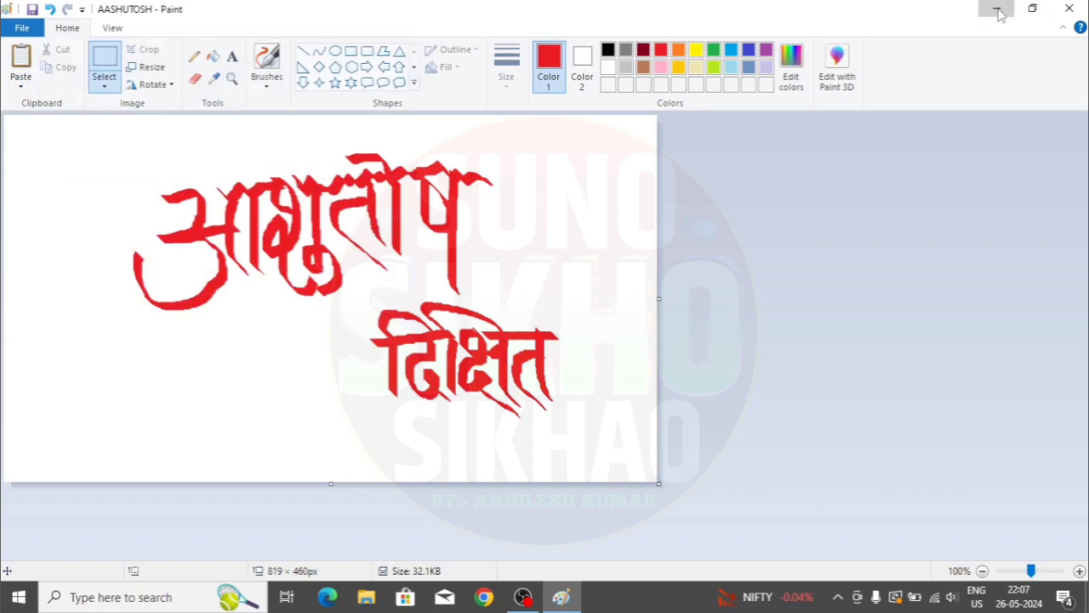
{"action": "left_click", "coordinate": [997, 10]}
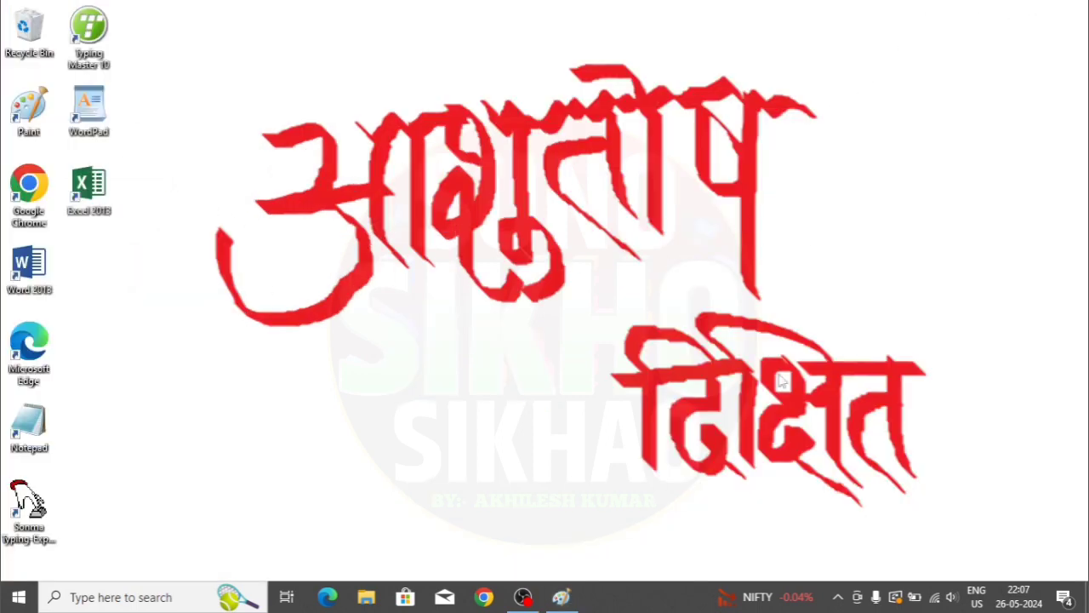
{"action": "right_click", "coordinate": [696, 207]}
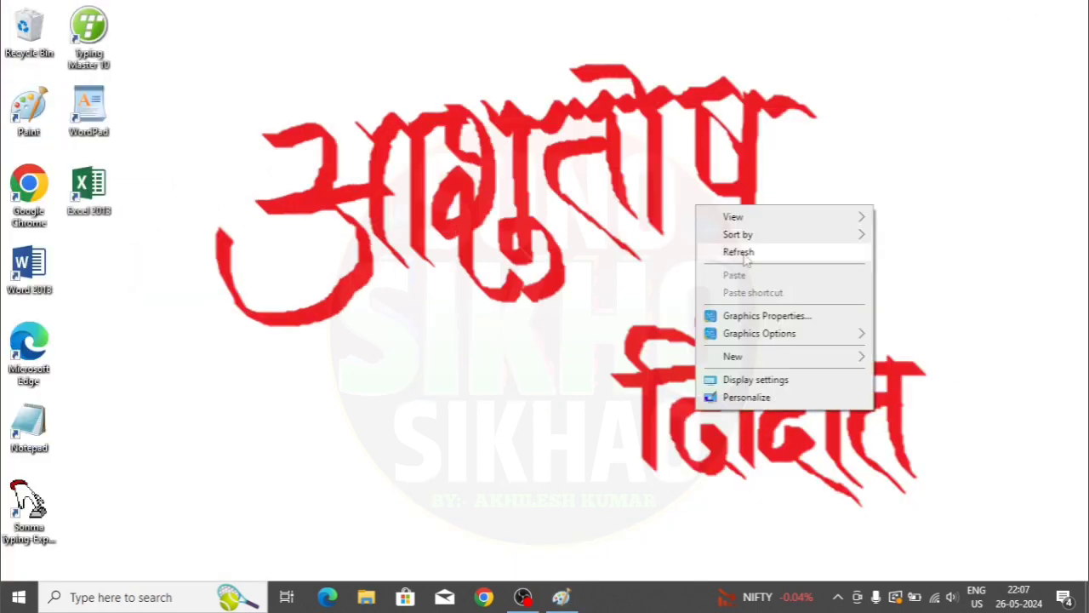
{"action": "left_click", "coordinate": [744, 254]}
{"action": "right_click", "coordinate": [742, 252]}
{"action": "left_click", "coordinate": [758, 297]}
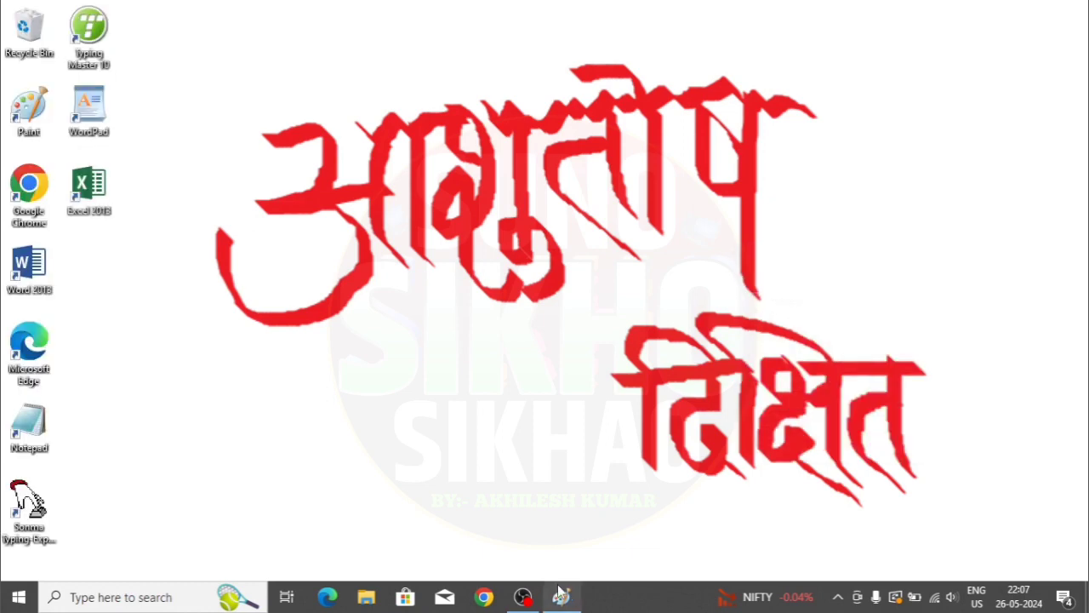
- Restore Paint, change the wallpaper layout to Tile, and minimize to view it
{"action": "left_click", "coordinate": [560, 596]}
{"action": "left_click", "coordinate": [22, 27]}
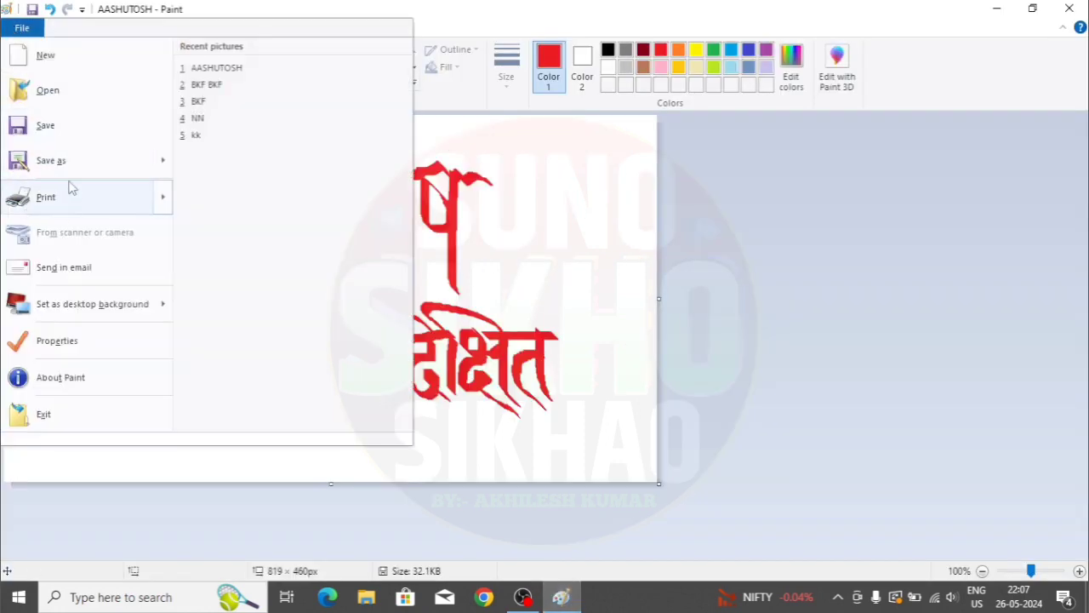
{"action": "mouse_move", "coordinate": [67, 211]}
{"action": "mouse_move", "coordinate": [65, 304]}
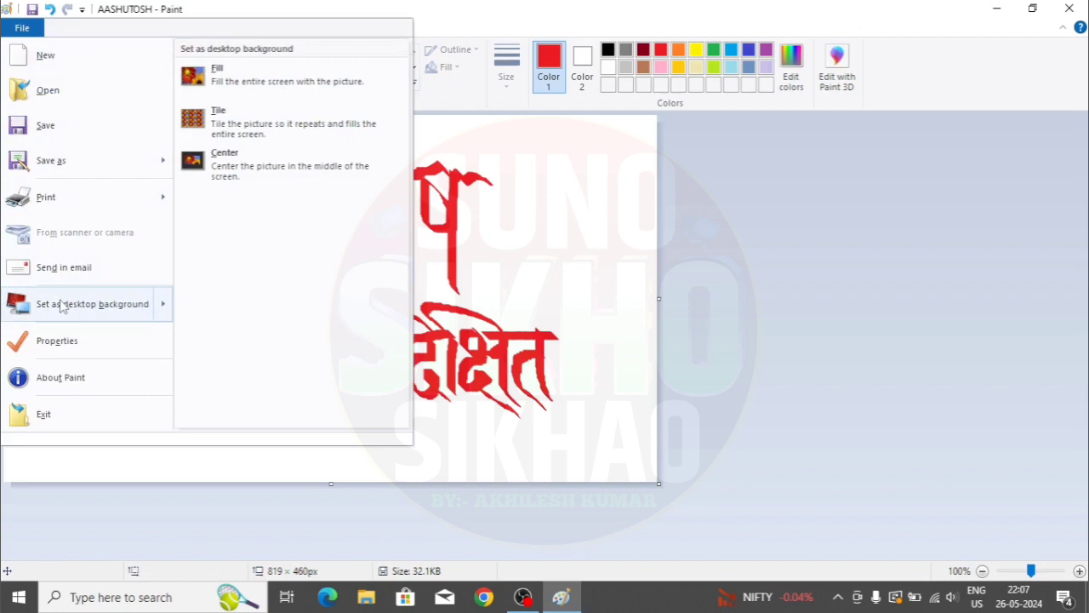
{"action": "left_click", "coordinate": [274, 126]}
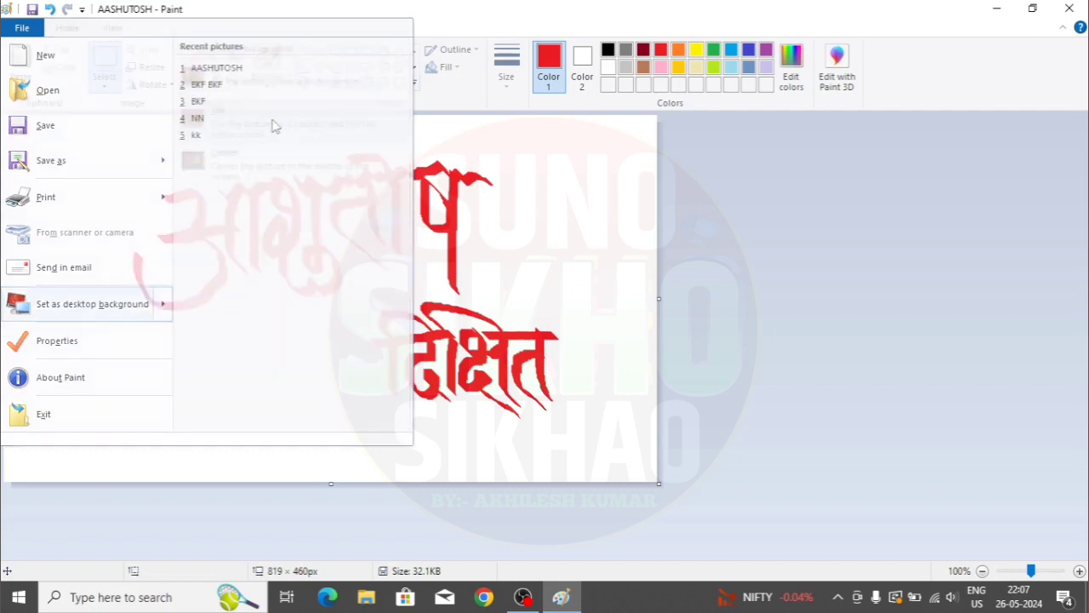
{"action": "left_click", "coordinate": [1000, 12]}
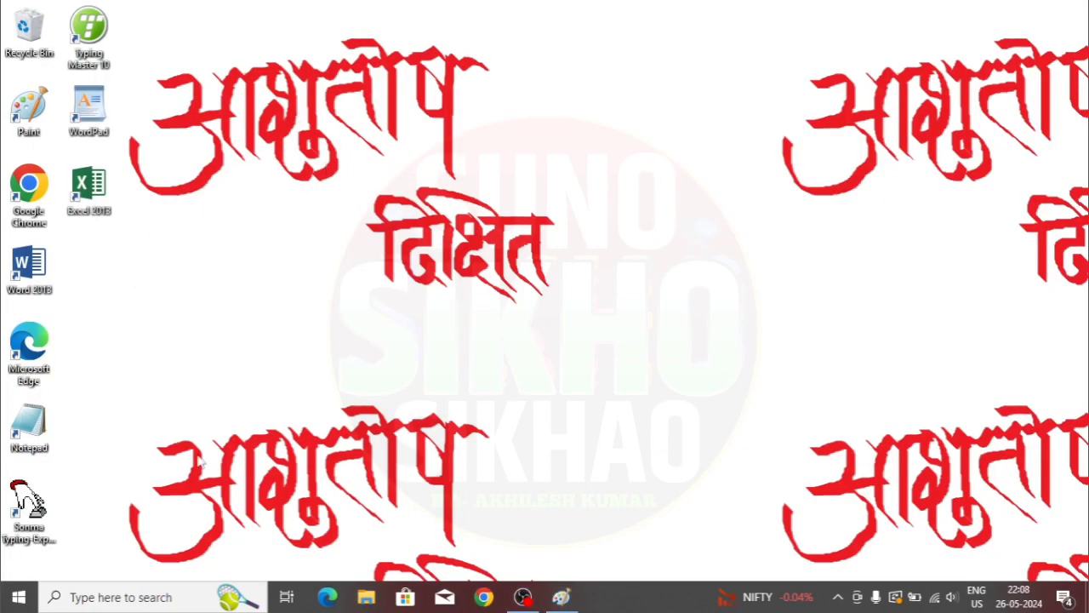
- Refresh the desktop, then set the picture as a Center wallpaper and minimize Paint
{"action": "right_click", "coordinate": [763, 200]}
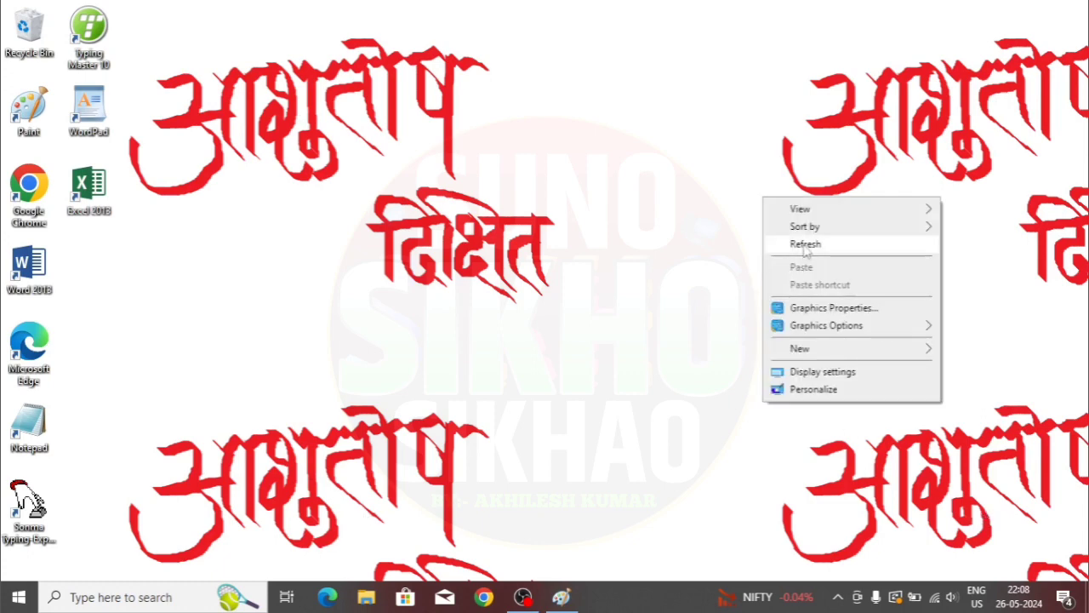
{"action": "left_click", "coordinate": [796, 247]}
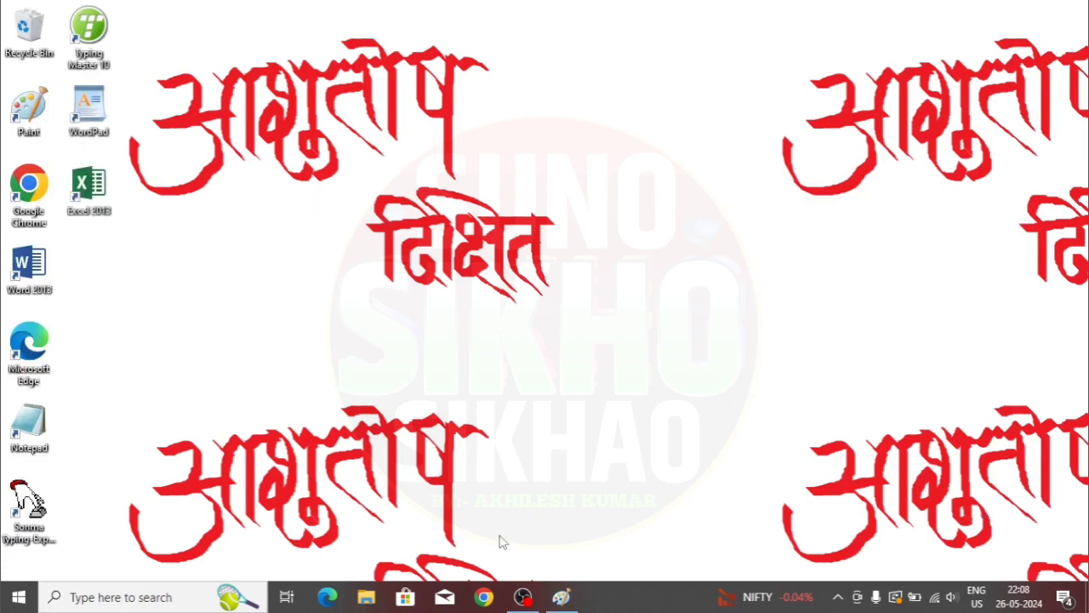
{"action": "left_click", "coordinate": [561, 597]}
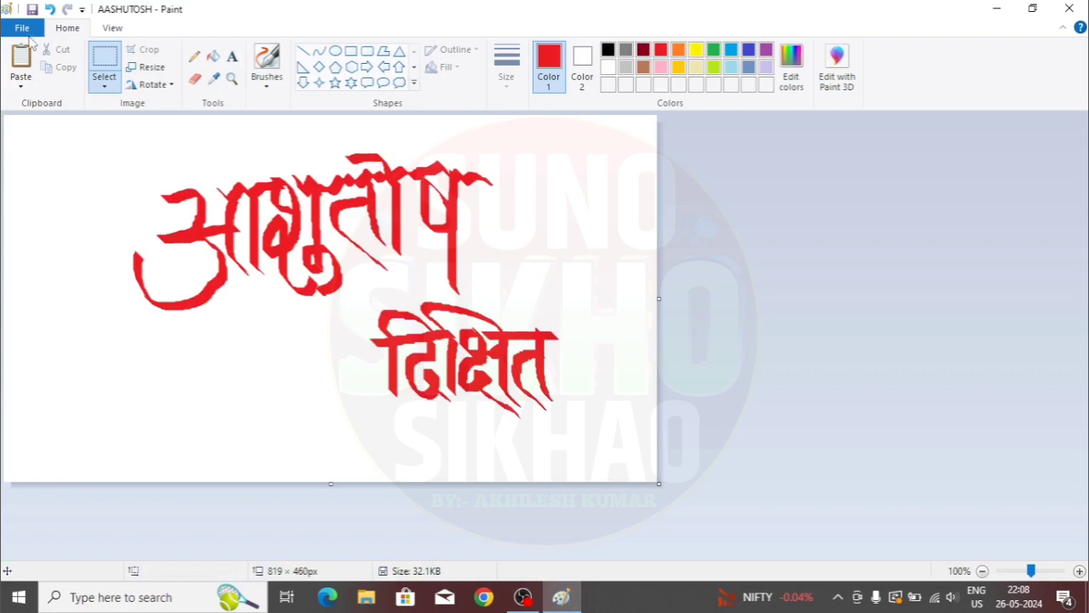
{"action": "left_click", "coordinate": [25, 34]}
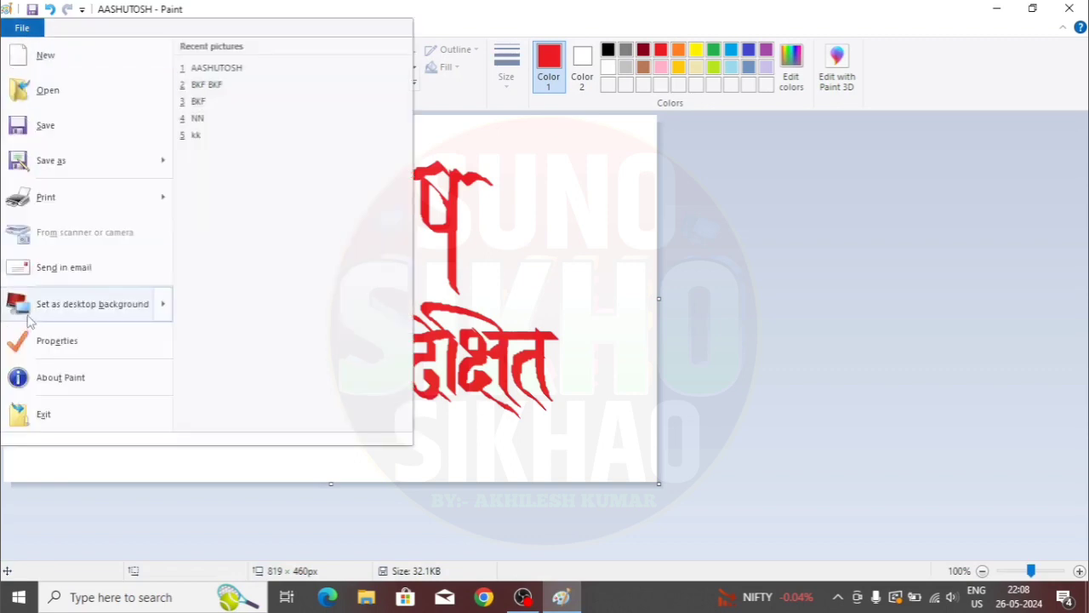
{"action": "left_click", "coordinate": [247, 173]}
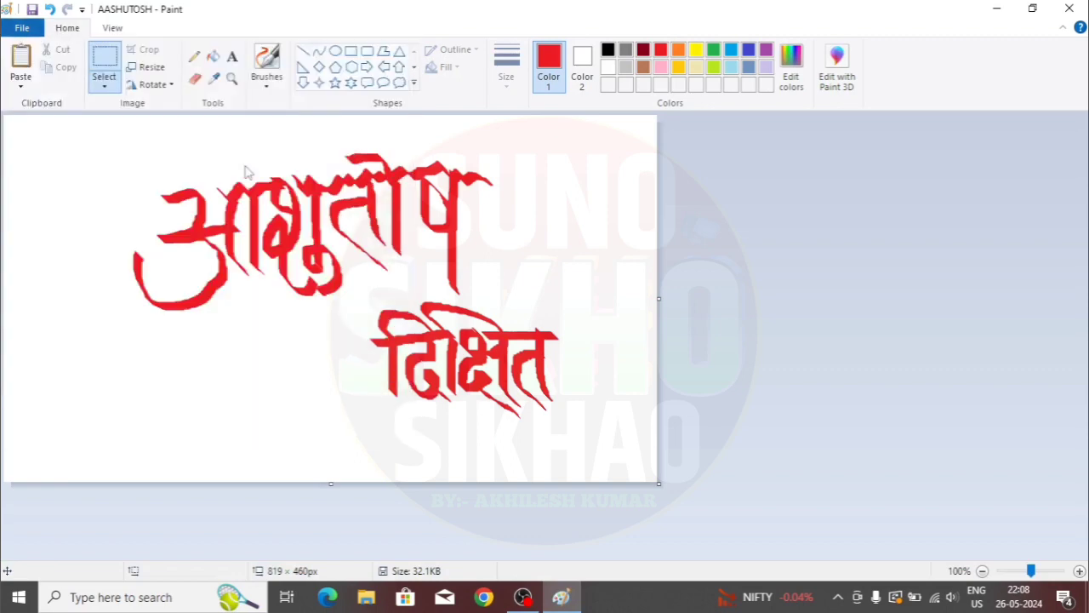
{"action": "left_click", "coordinate": [997, 9]}
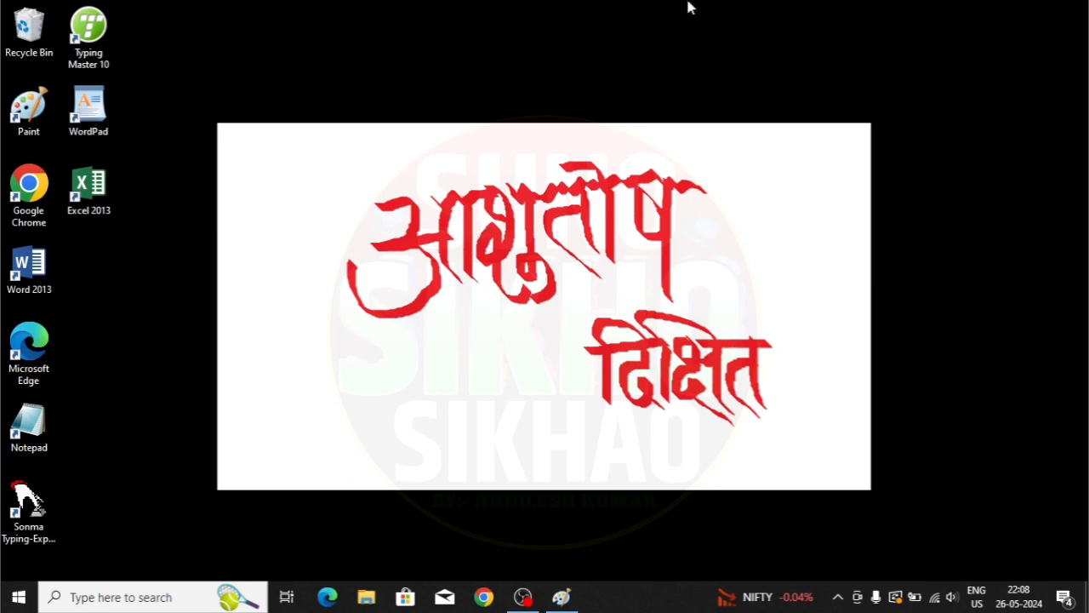
- Restore Paint and set the wallpaper back to Fill
{"action": "left_click", "coordinate": [561, 596]}
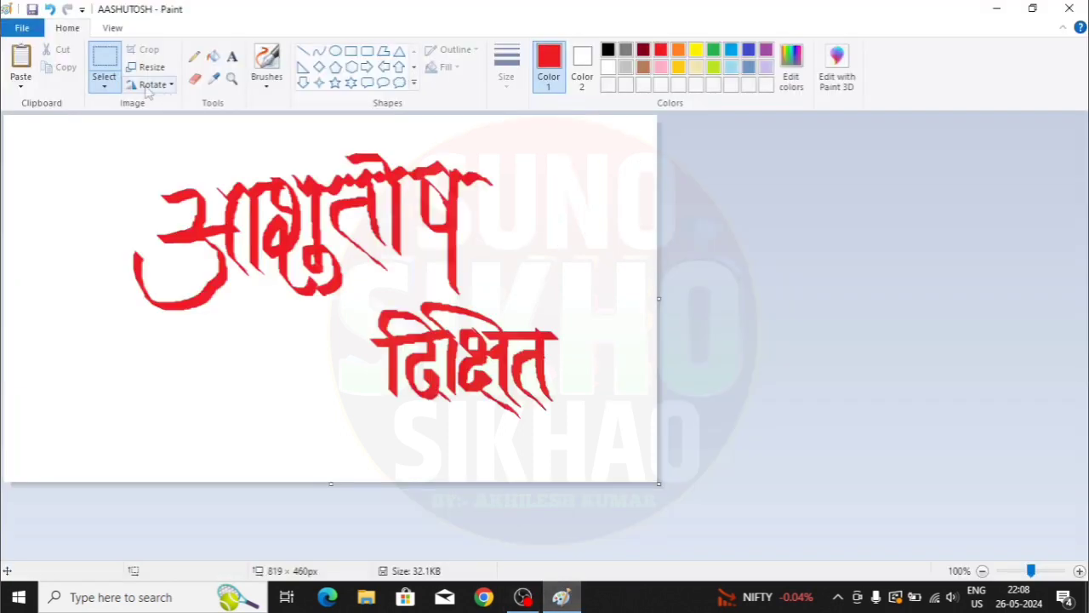
{"action": "left_click", "coordinate": [25, 30]}
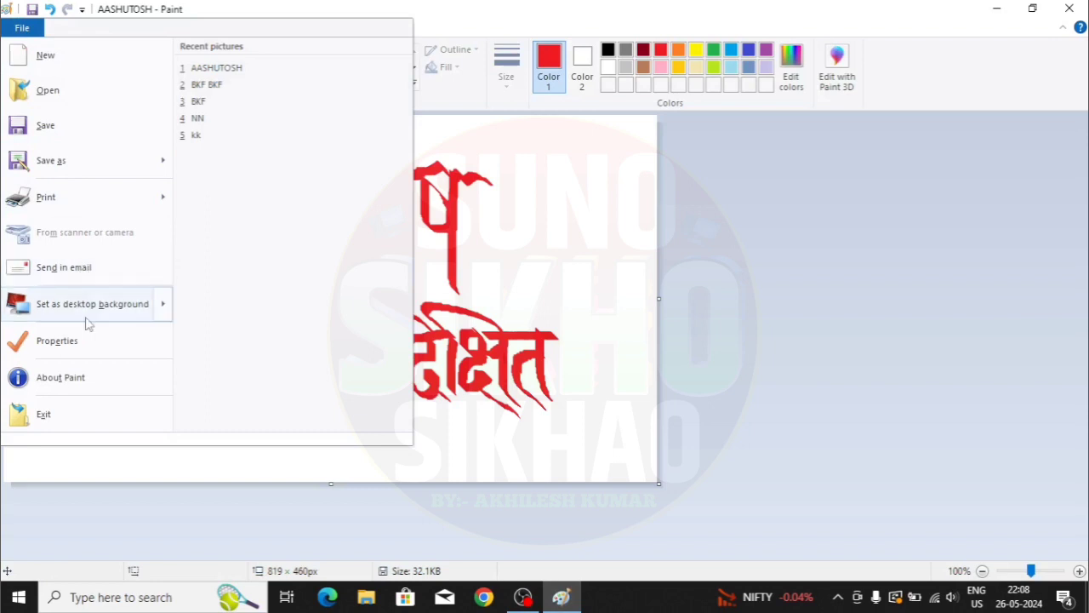
{"action": "mouse_move", "coordinate": [92, 315]}
{"action": "left_click", "coordinate": [298, 70]}
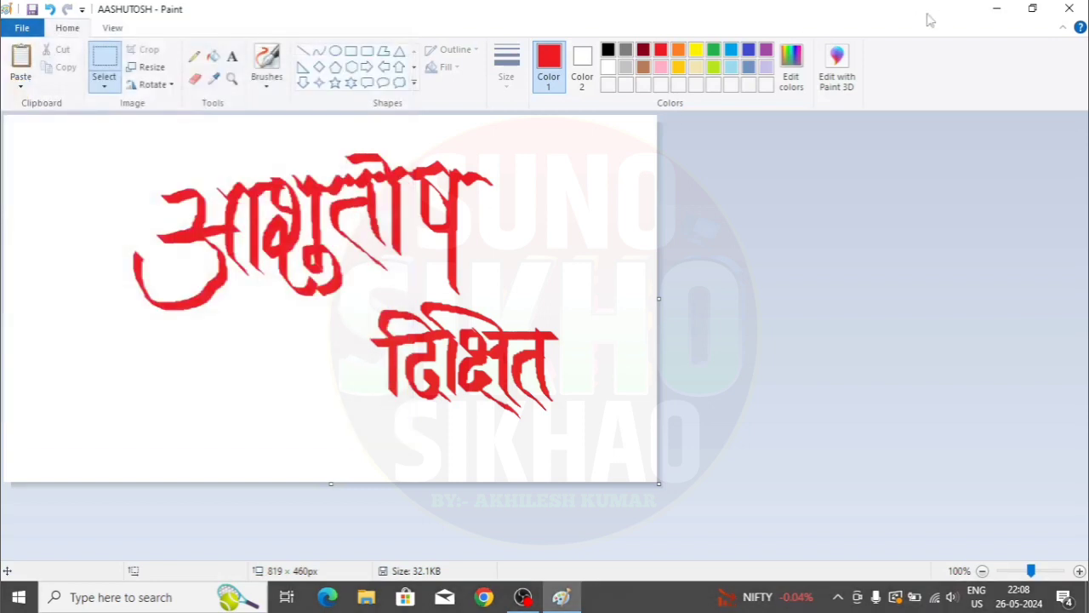
- Enlarge the canvas to 1360 × 623 px by dragging its resize handles
{"action": "left_click", "coordinate": [23, 32]}
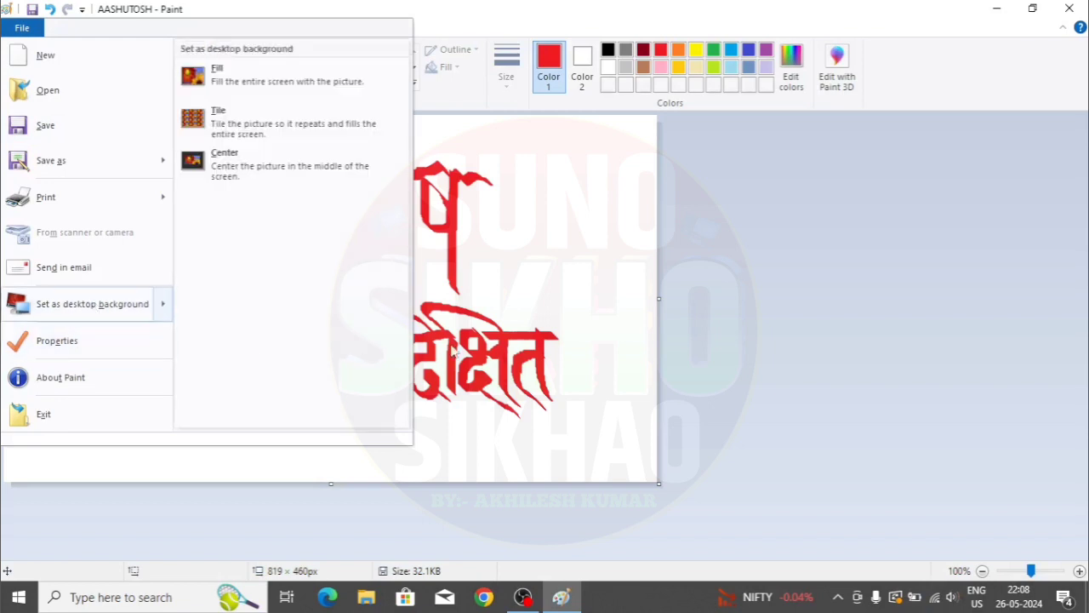
{"action": "left_click", "coordinate": [592, 300]}
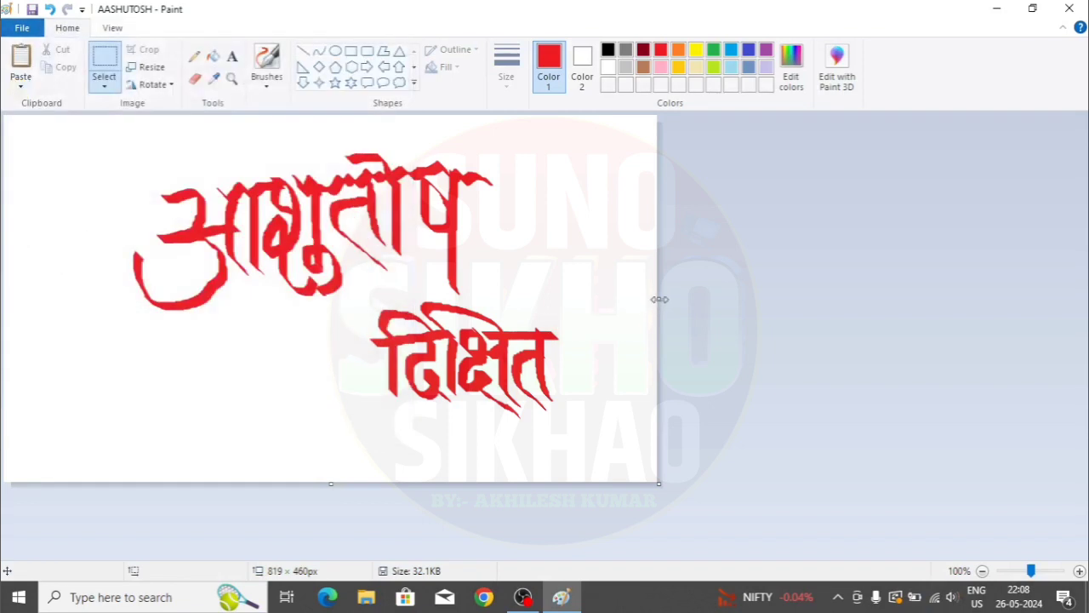
{"action": "left_click_drag", "start_coordinate": [660, 299], "coordinate": [1088, 300]}
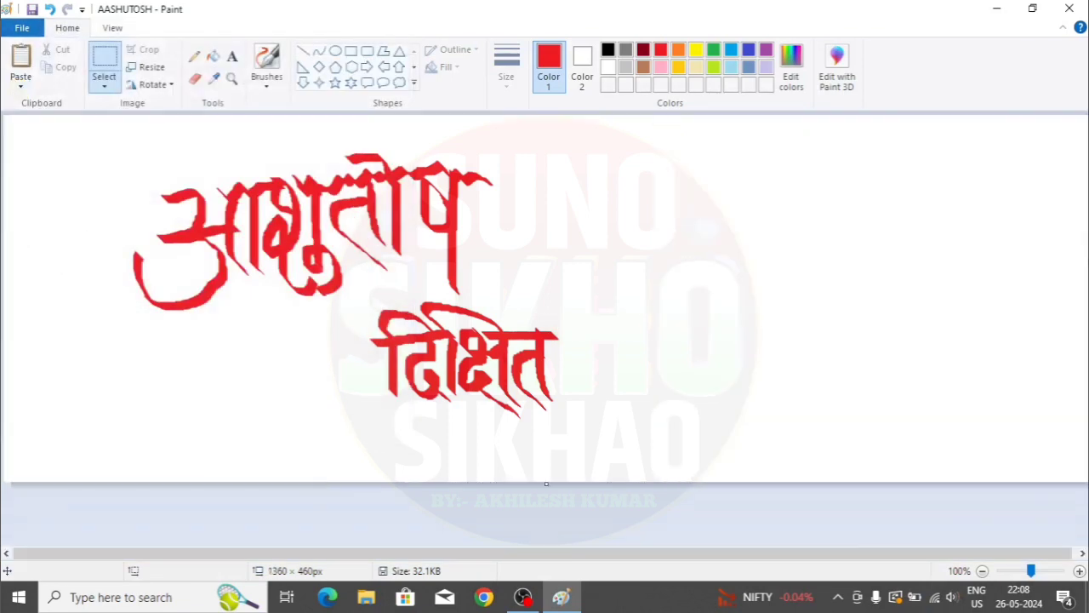
{"action": "left_click_drag", "start_coordinate": [544, 484], "coordinate": [618, 609]}
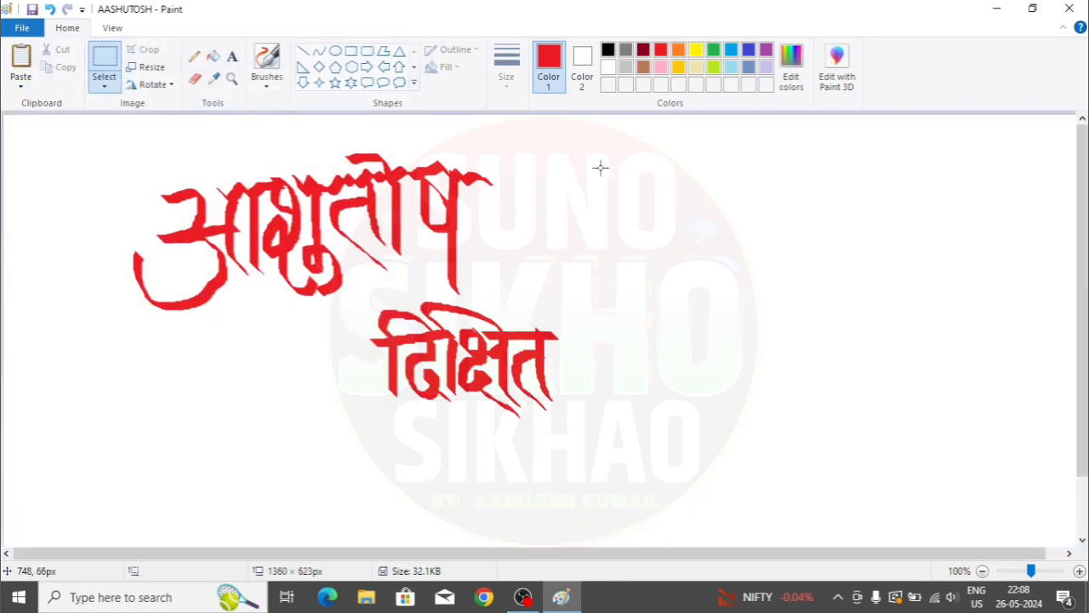
- Draw a circle right of the calligraphy, fill it solid black, and save with Ctrl+S
{"action": "left_click_drag", "start_coordinate": [796, 204], "coordinate": [915, 269]}
{"action": "left_click", "coordinate": [336, 51]}
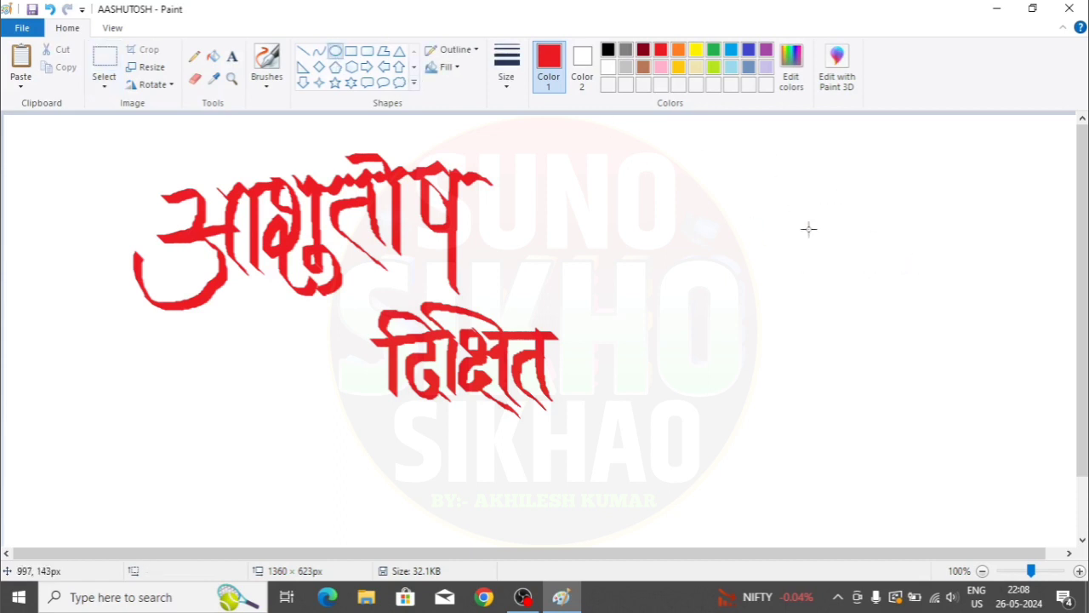
{"action": "left_click_drag", "start_coordinate": [821, 229], "coordinate": [1014, 426]}
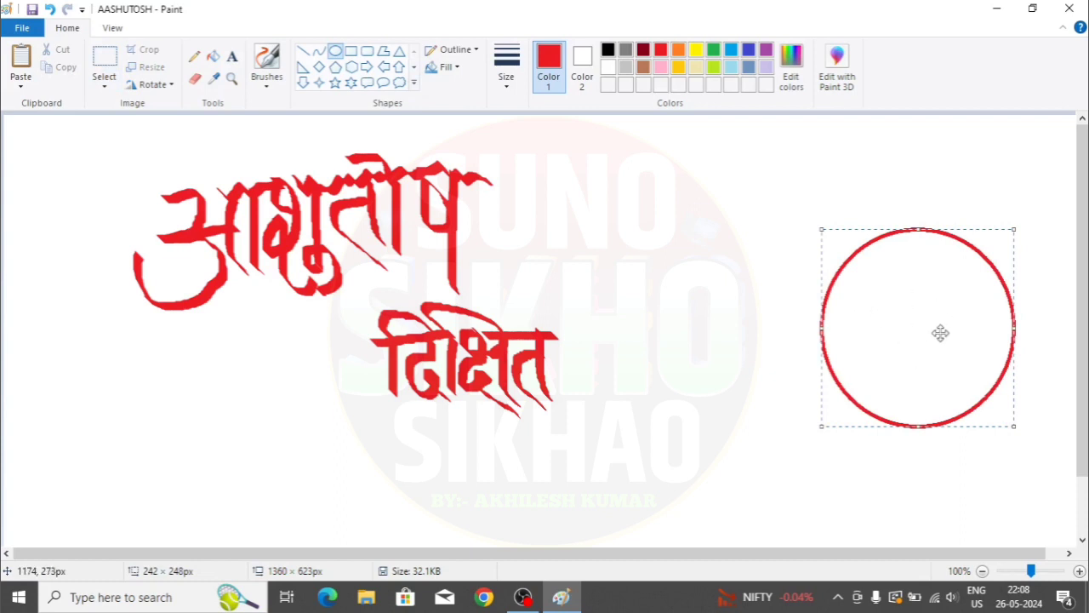
{"action": "left_click", "coordinate": [608, 50]}
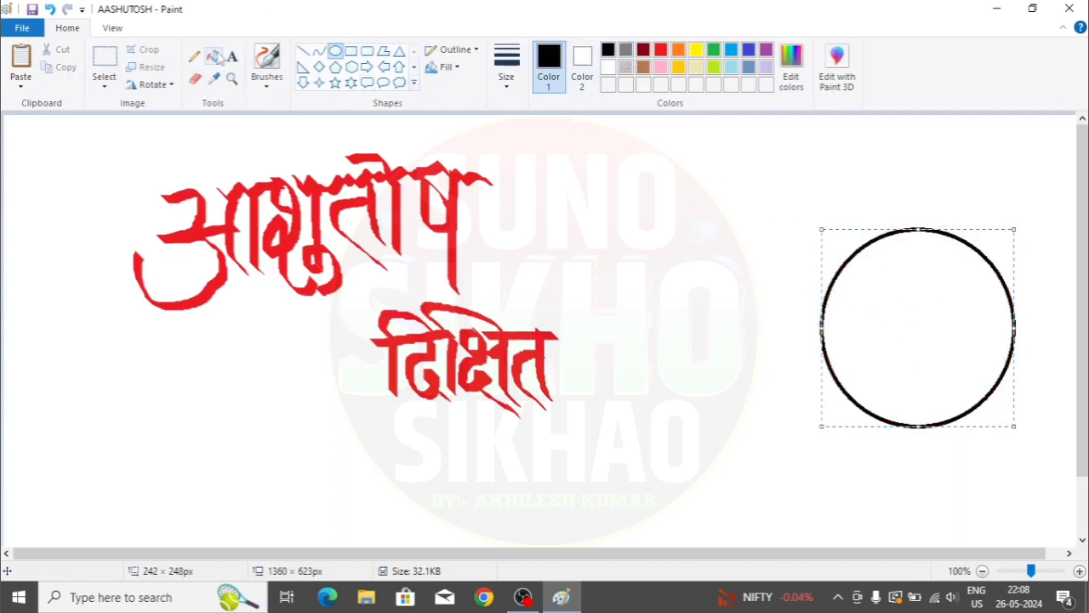
{"action": "left_click", "coordinate": [214, 56]}
{"action": "left_click", "coordinate": [932, 274]}
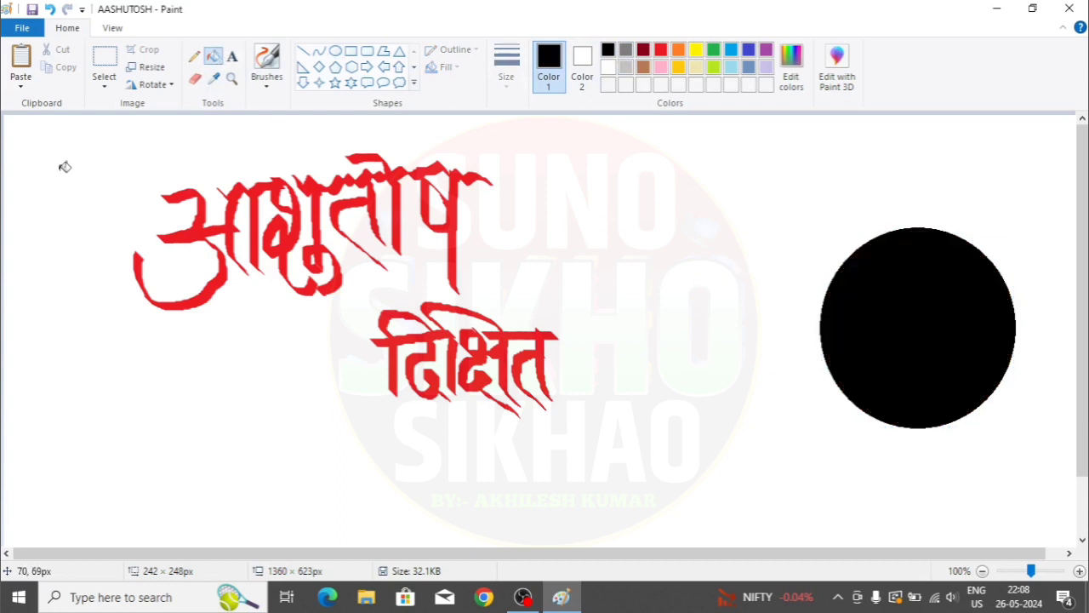
{"action": "key", "text": "ctrl+s"}
{"action": "left_click", "coordinate": [19, 28]}
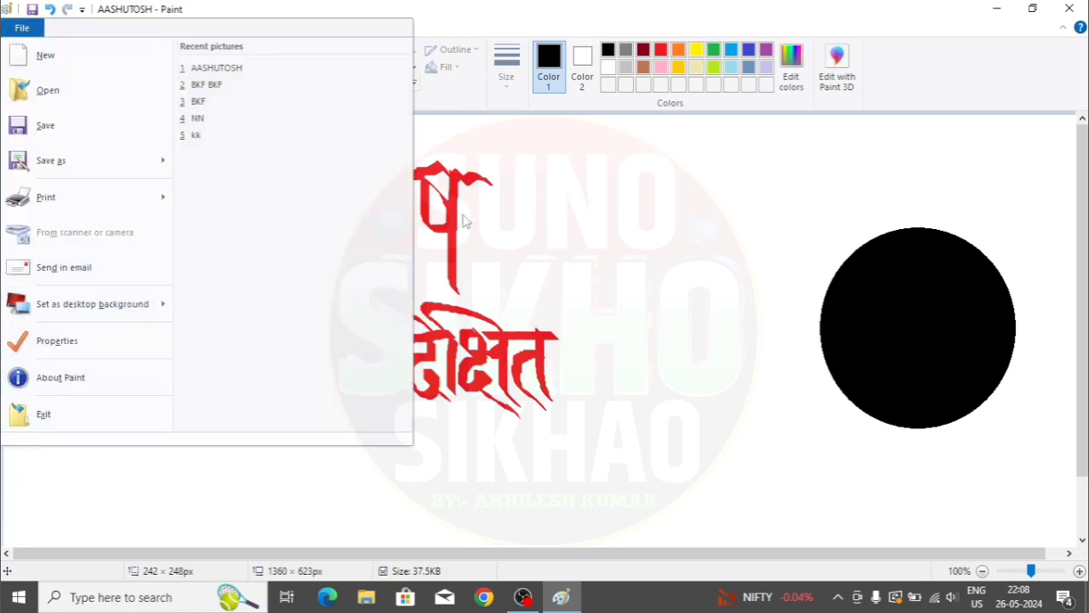
{"action": "left_click", "coordinate": [996, 9]}
{"action": "left_click", "coordinate": [996, 10]}
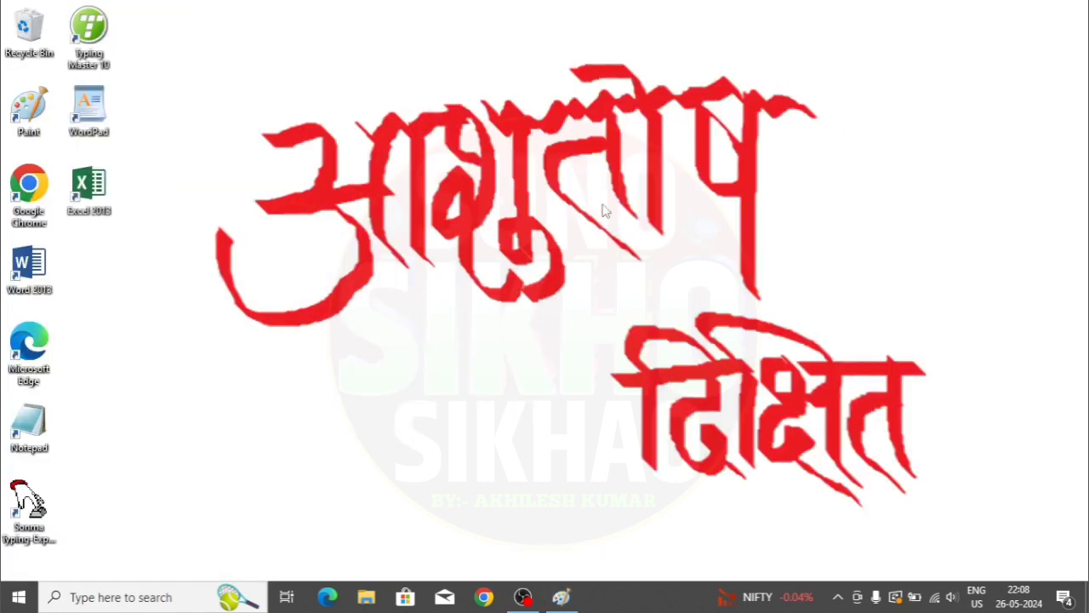
{"action": "left_click", "coordinate": [561, 597]}
{"action": "left_click", "coordinate": [18, 28]}
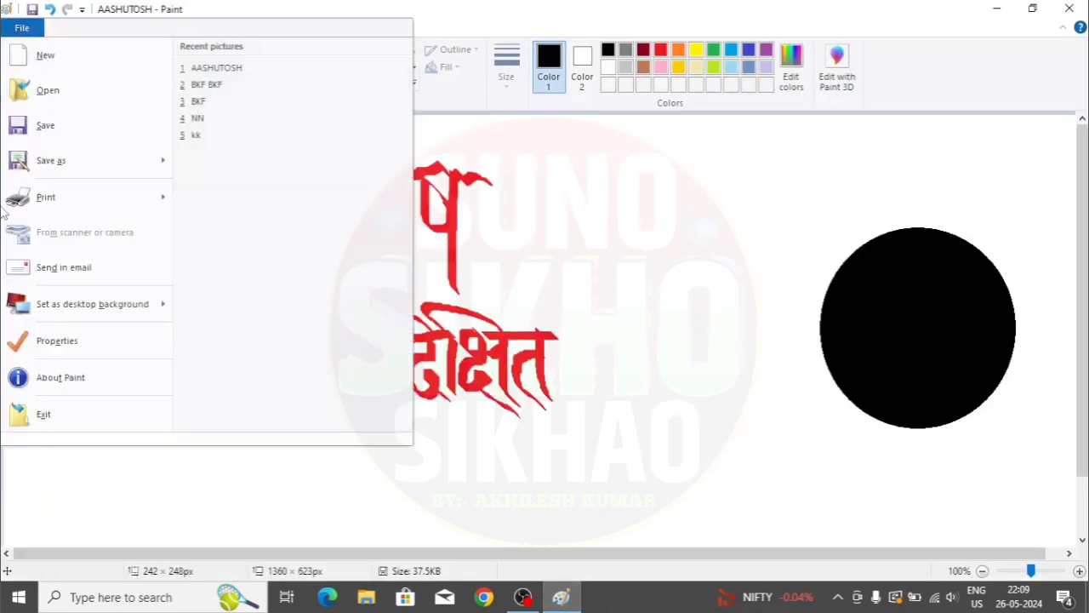
{"action": "mouse_move", "coordinate": [75, 311]}
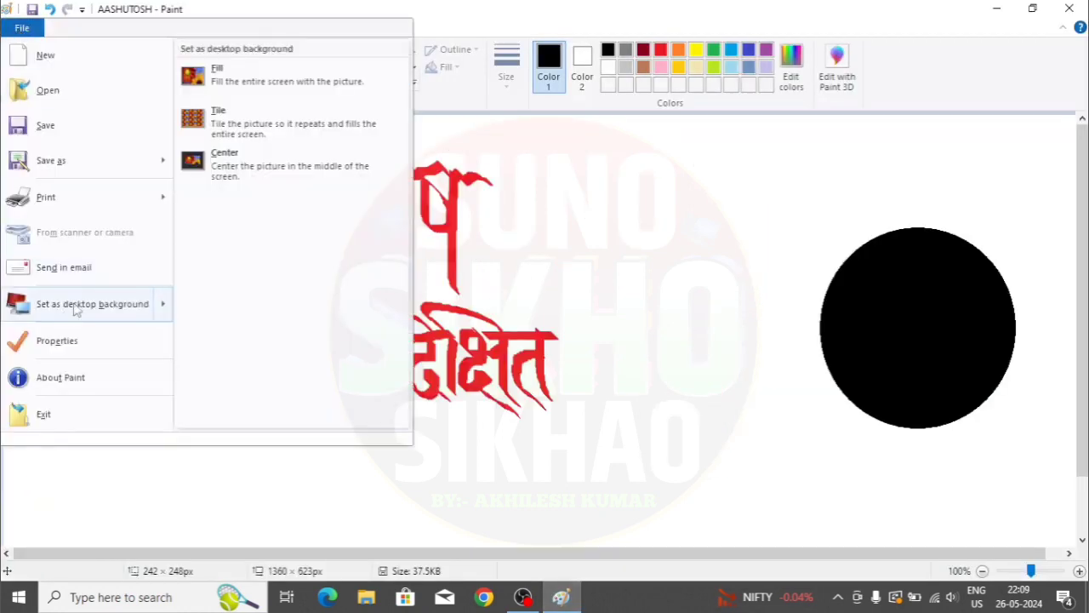
{"action": "left_click", "coordinate": [252, 77]}
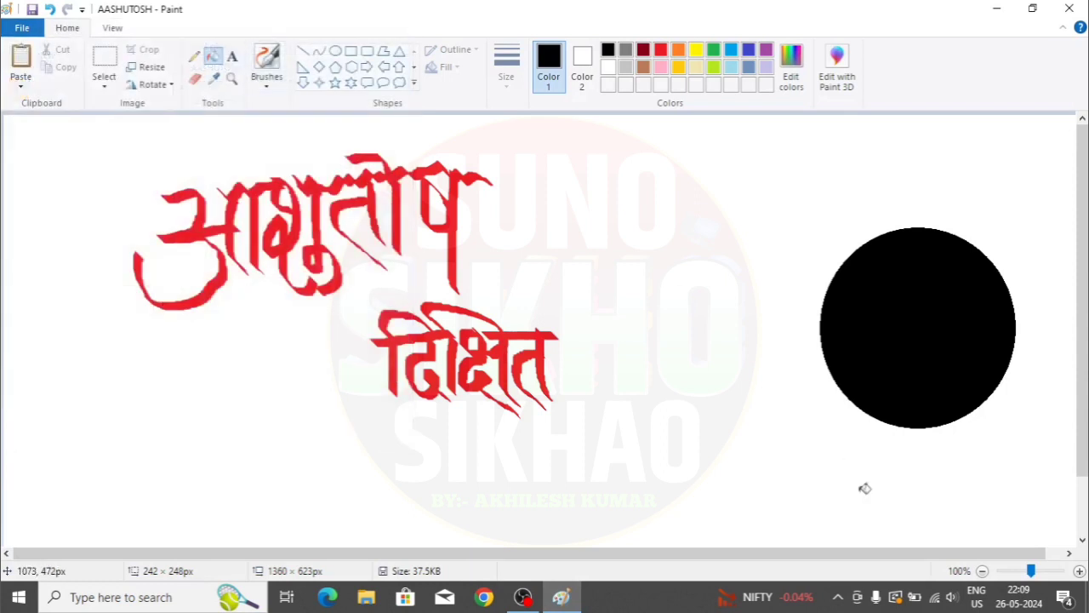
{"action": "left_click", "coordinate": [997, 9]}
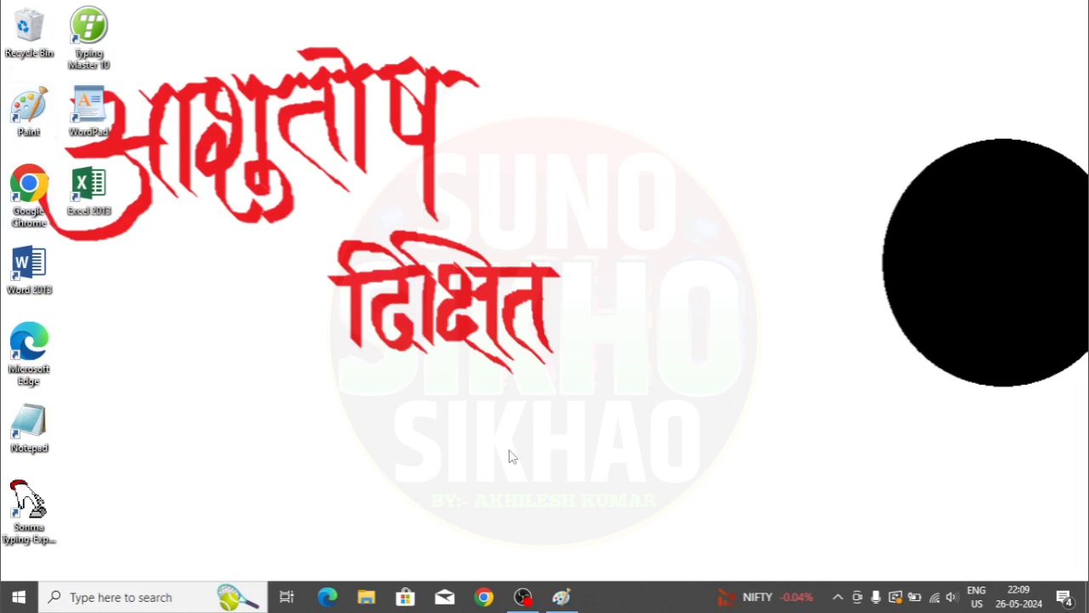
{"action": "left_click", "coordinate": [561, 597]}
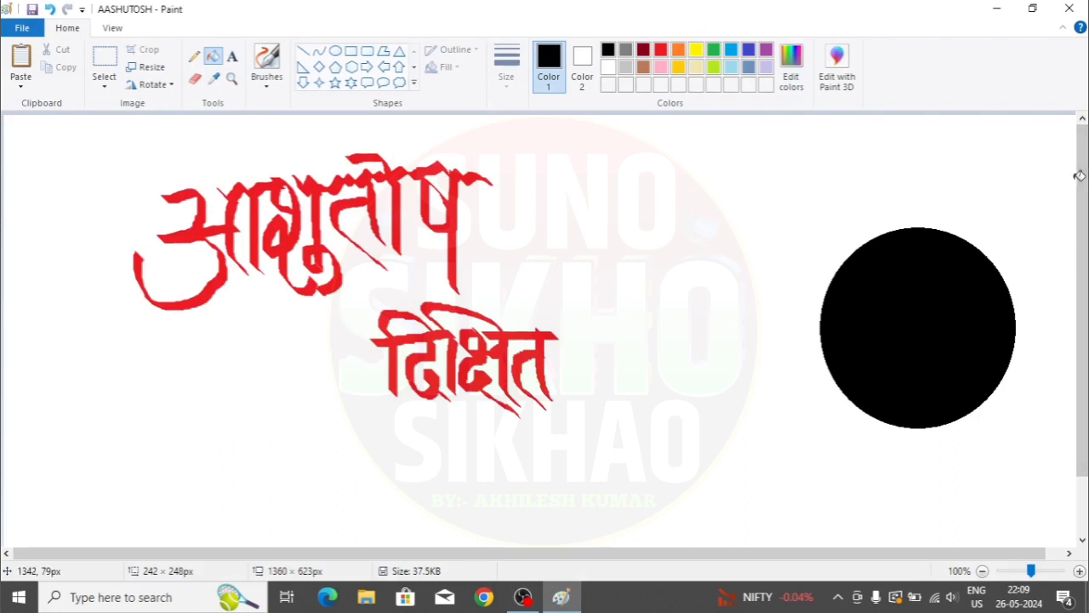
- Drag the canvas corner in and out until it measures 887 × 489 px, cutting off the circle
{"action": "left_click_drag", "start_coordinate": [1081, 294], "coordinate": [1082, 369]}
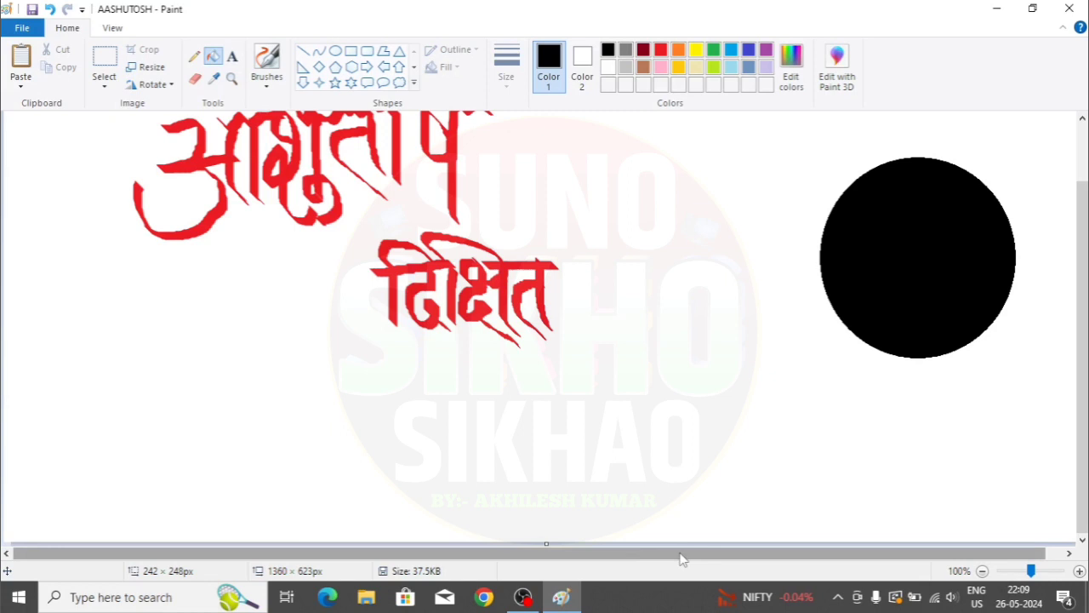
{"action": "left_click_drag", "start_coordinate": [680, 558], "coordinate": [817, 557]}
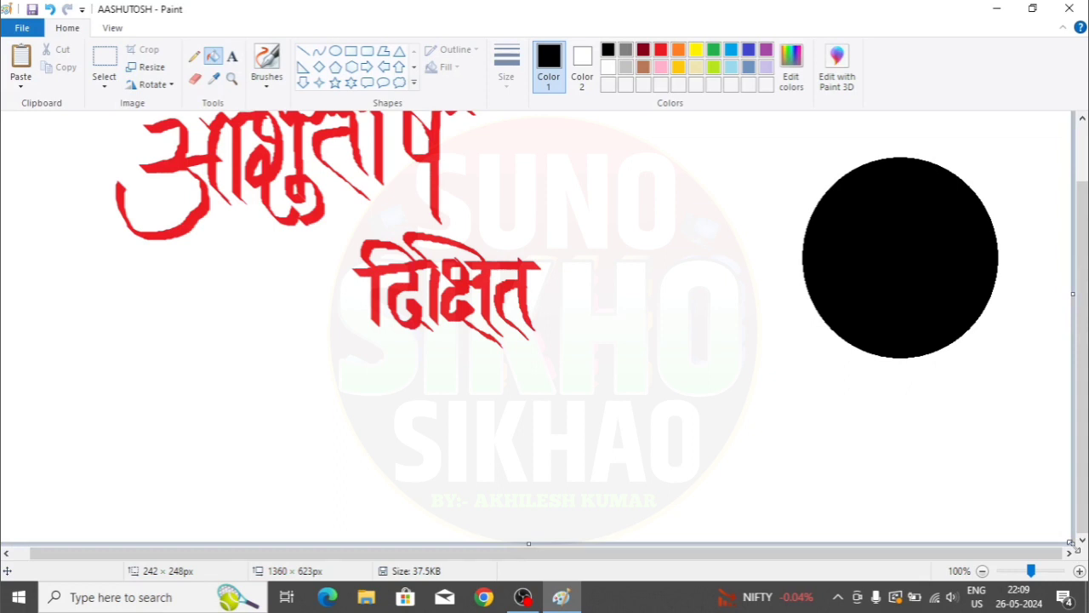
{"action": "left_click_drag", "start_coordinate": [1071, 542], "coordinate": [640, 438]}
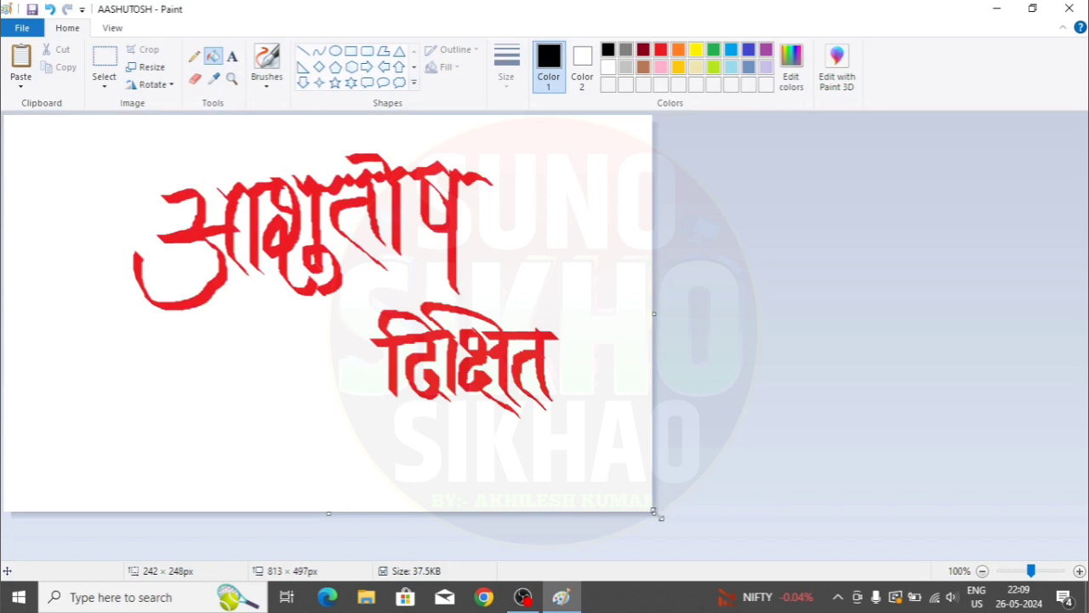
{"action": "left_click_drag", "start_coordinate": [655, 512], "coordinate": [949, 467]}
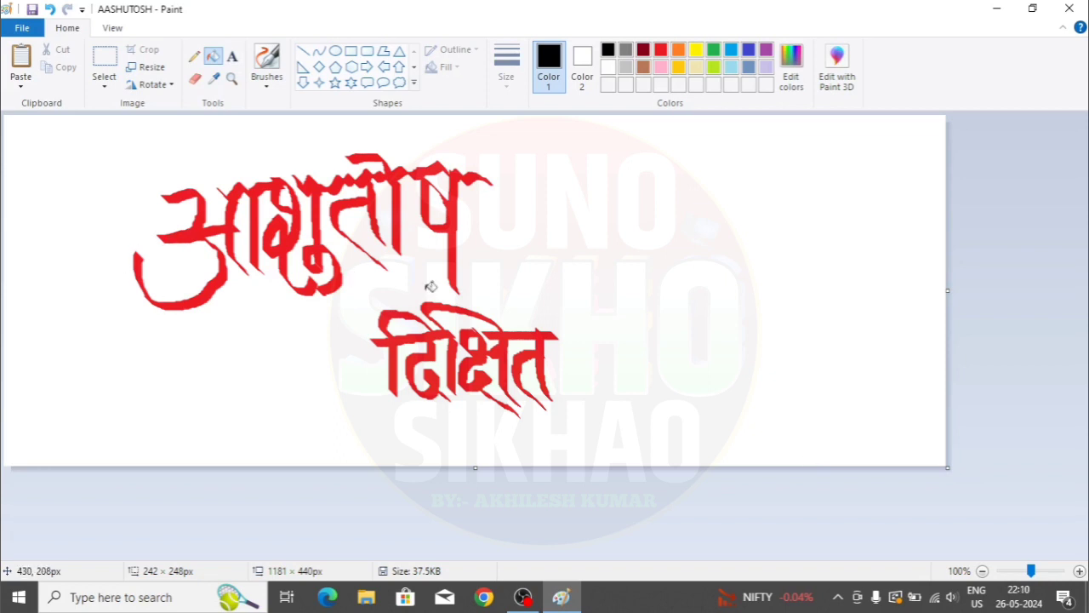
{"action": "left_click_drag", "start_coordinate": [955, 474], "coordinate": [714, 507]}
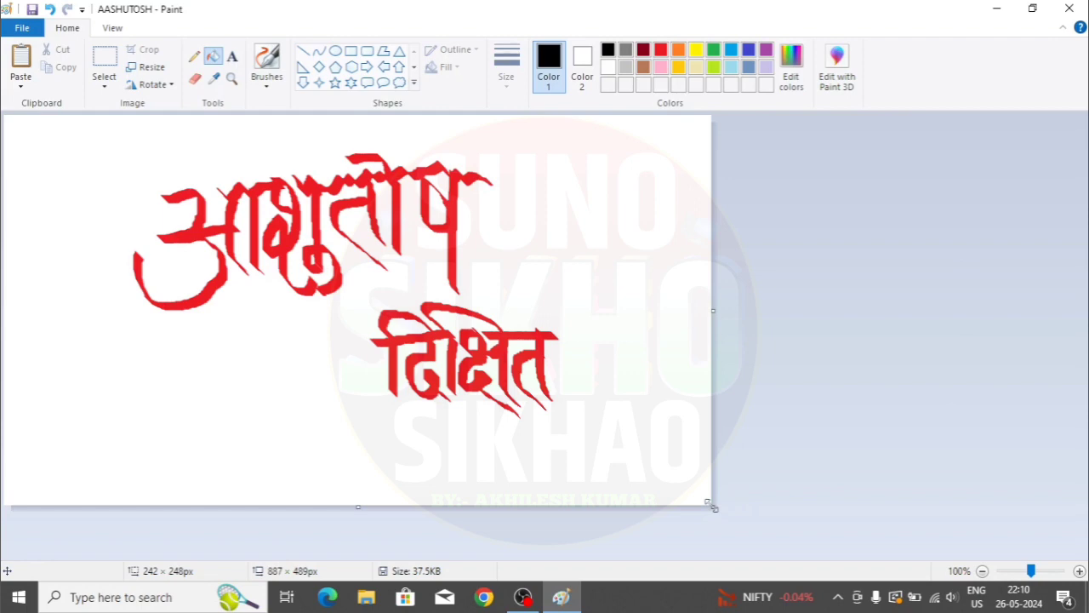
- Apply the default image properties, making the canvas 819 × 460 px at 96 DPI
{"action": "left_click", "coordinate": [22, 28]}
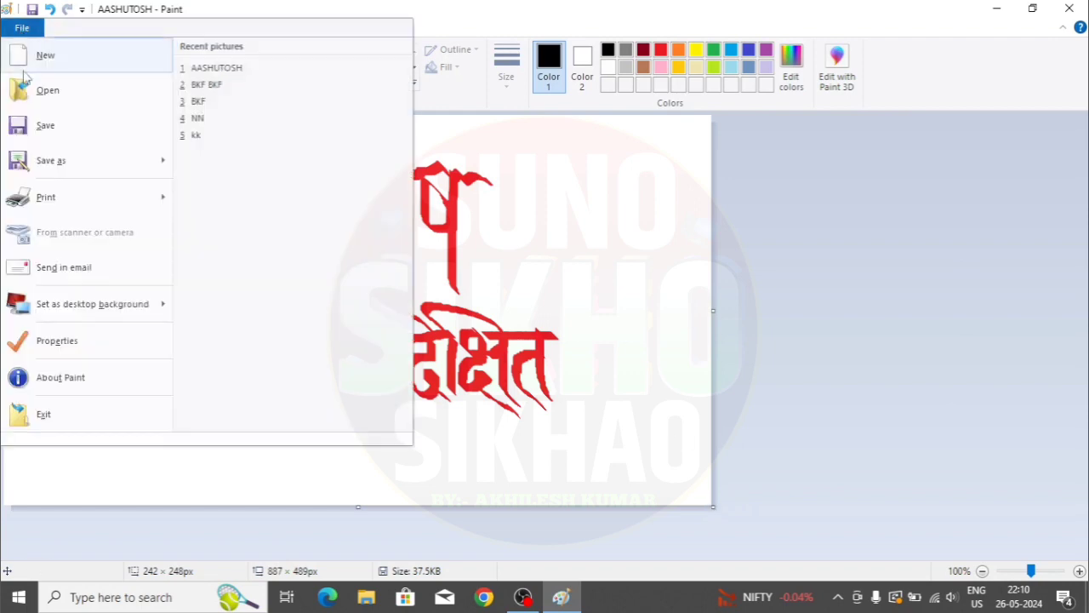
{"action": "left_click", "coordinate": [81, 349]}
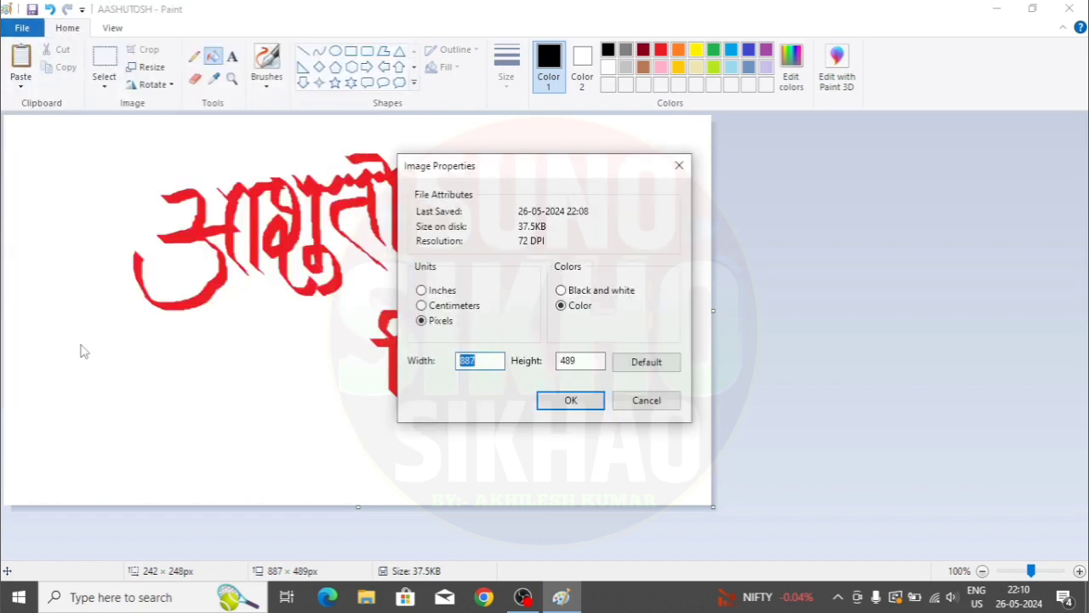
{"action": "left_click", "coordinate": [650, 369]}
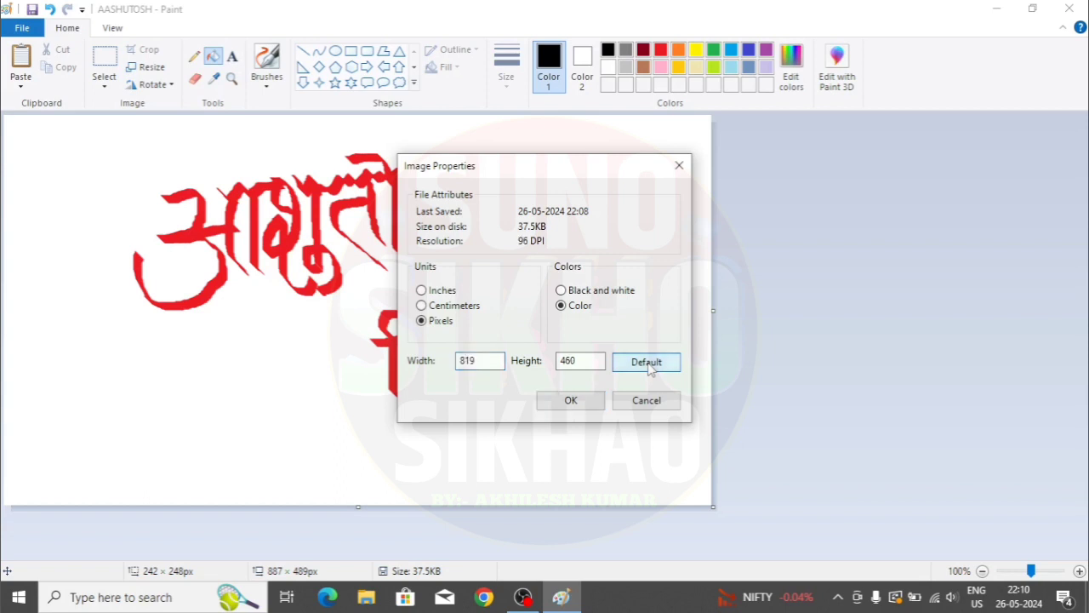
{"action": "left_click", "coordinate": [571, 402]}
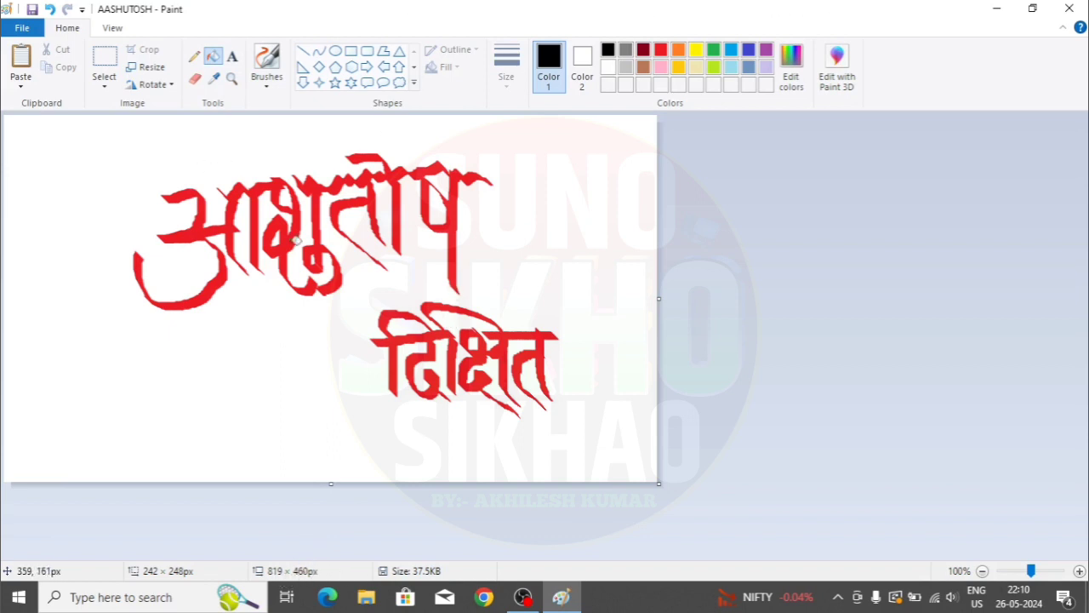
{"action": "left_click", "coordinate": [22, 29]}
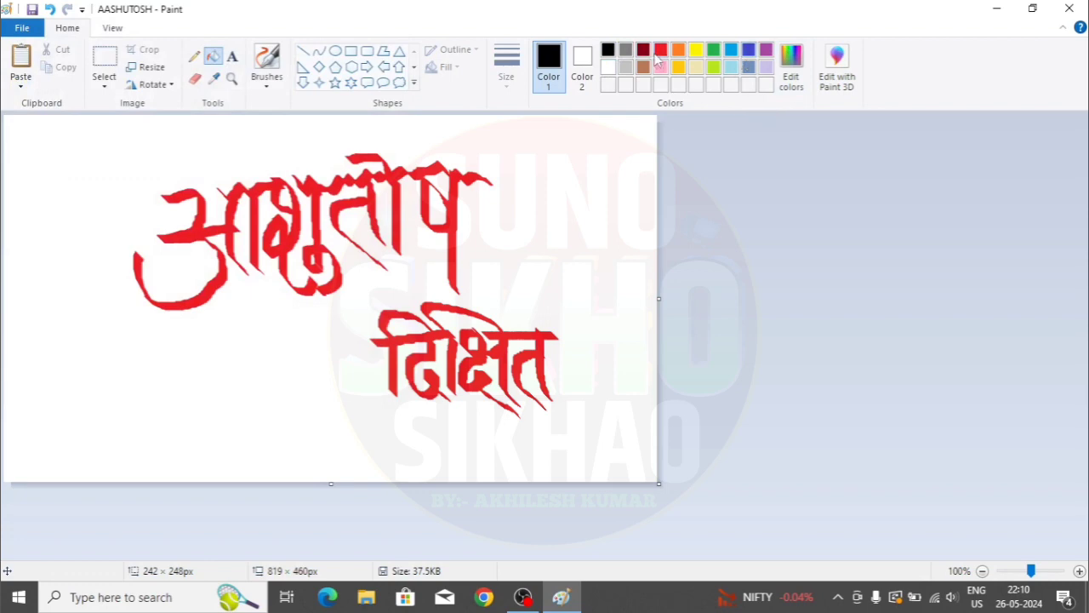
- Set image properties to Inches and Black and white, confirming the conversion warning
{"action": "left_click", "coordinate": [22, 28]}
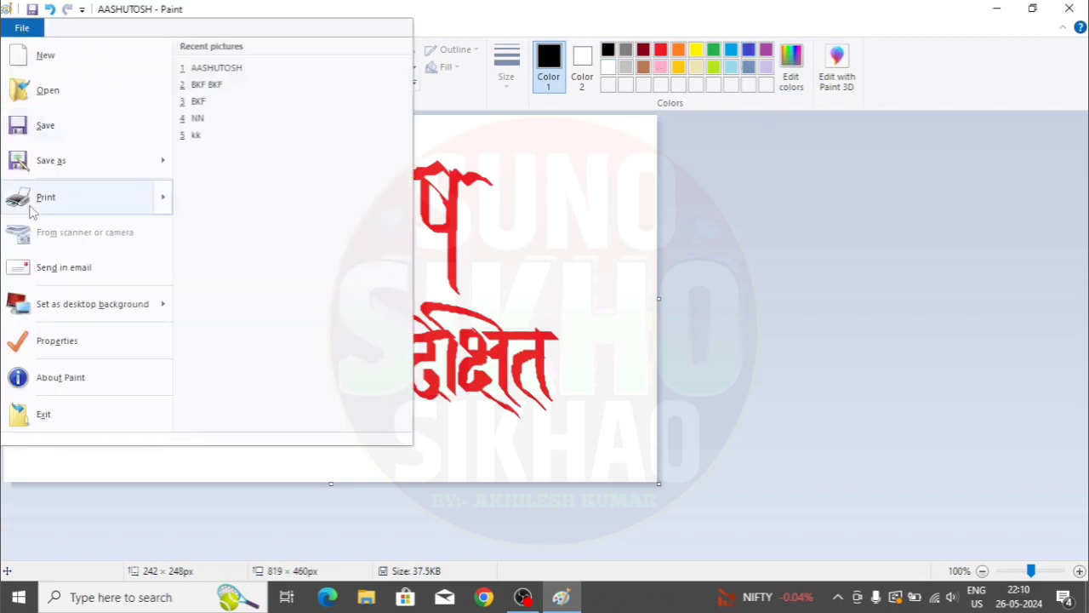
{"action": "left_click", "coordinate": [68, 343]}
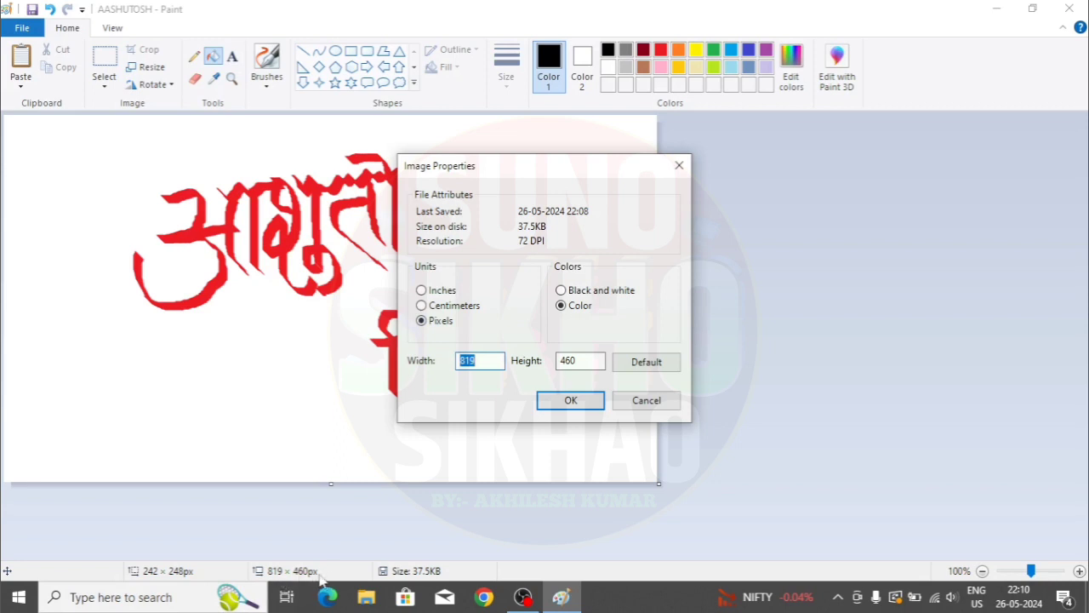
{"action": "left_click", "coordinate": [422, 291]}
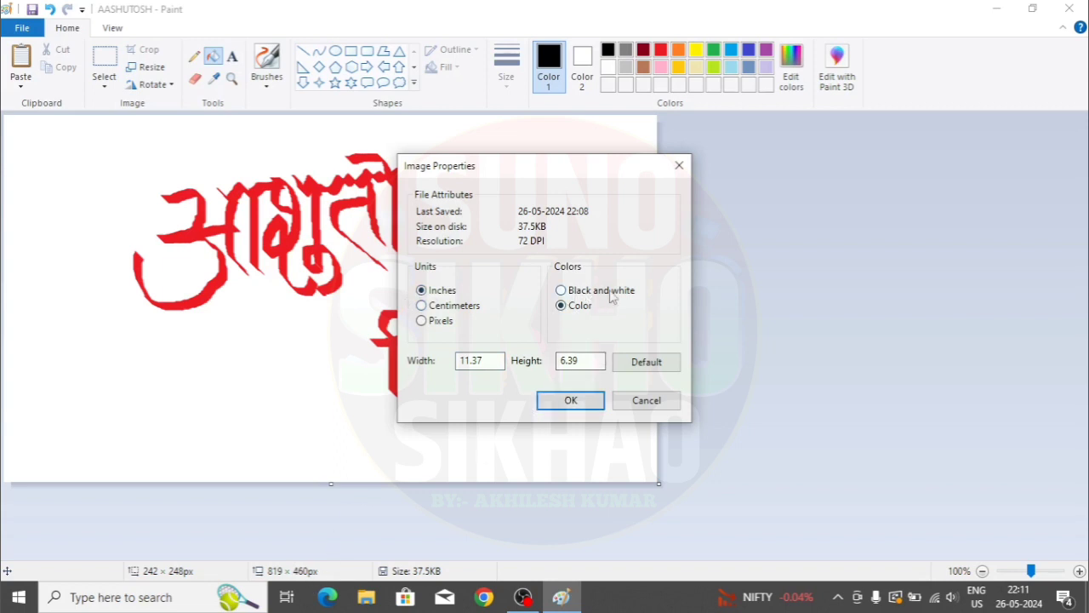
{"action": "left_click", "coordinate": [570, 296]}
{"action": "left_click", "coordinate": [572, 401]}
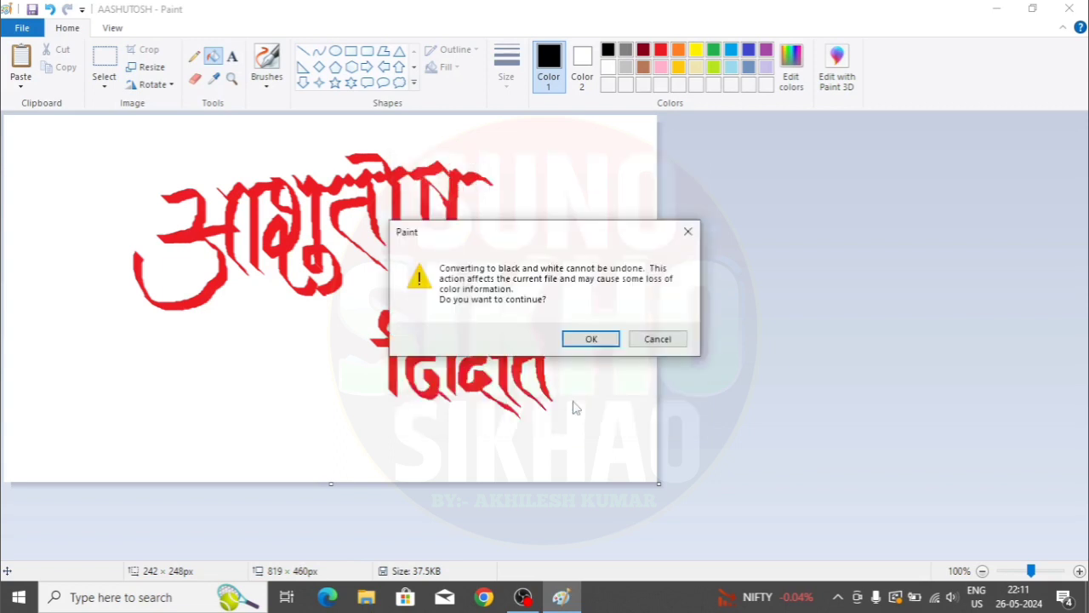
{"action": "left_click", "coordinate": [594, 338]}
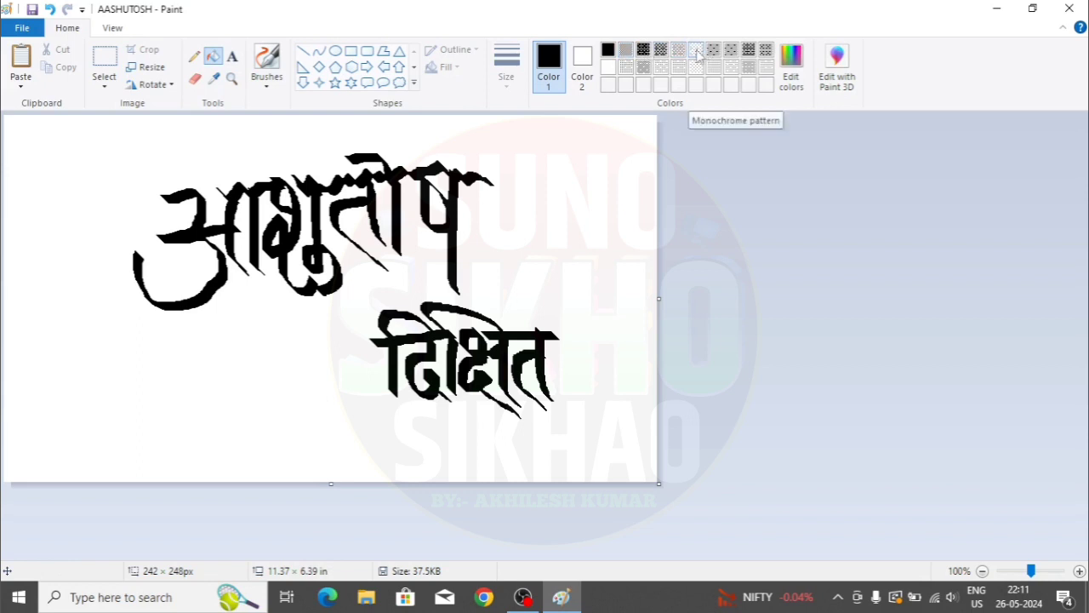
- Switch the image properties back to Color mode
{"action": "left_click", "coordinate": [34, 30]}
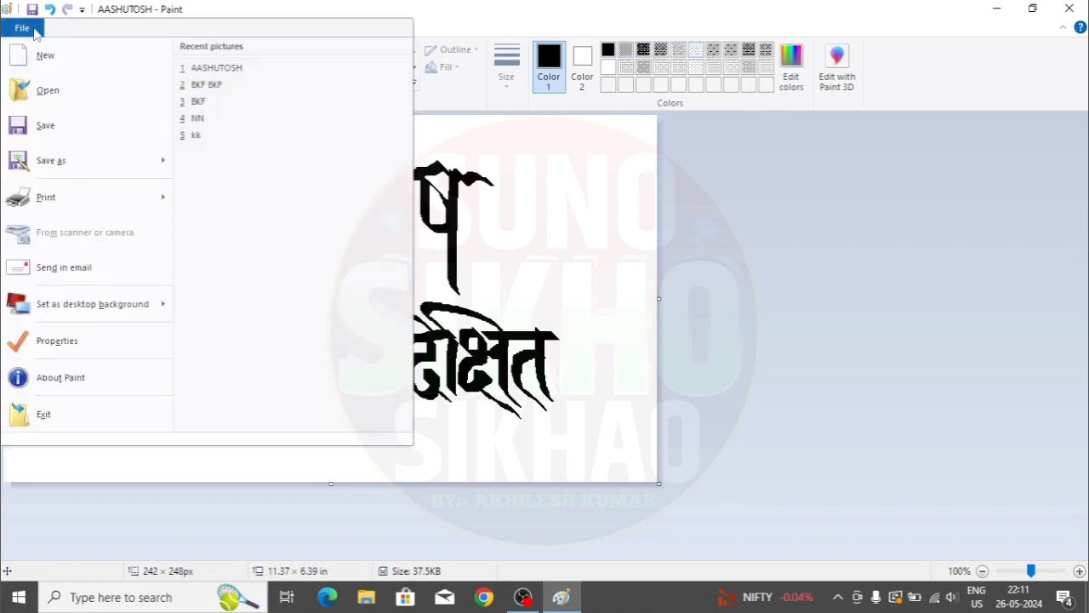
{"action": "left_click", "coordinate": [59, 344]}
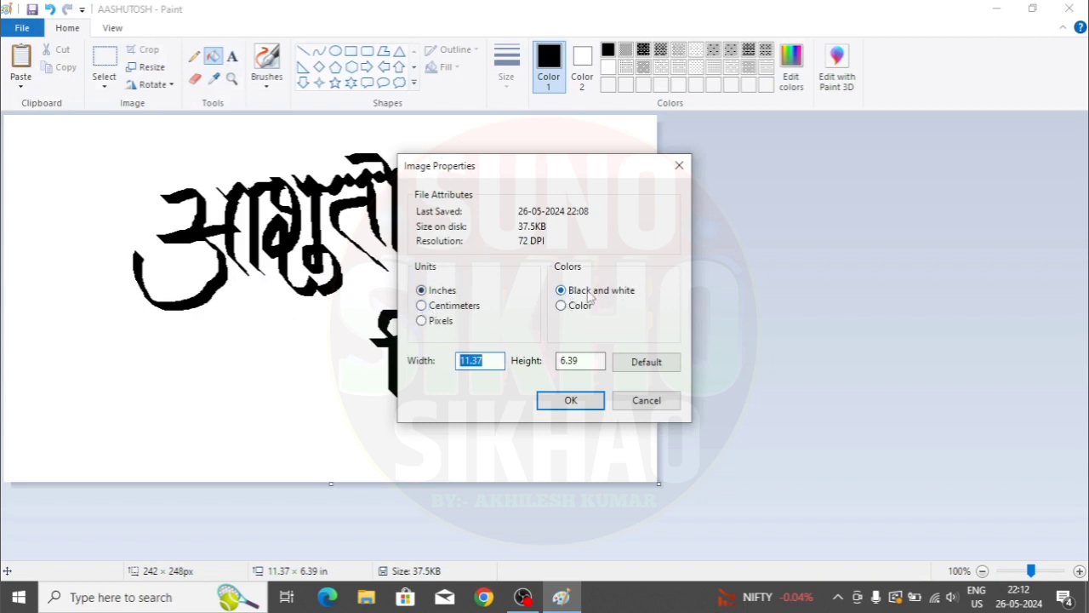
{"action": "left_click", "coordinate": [565, 308]}
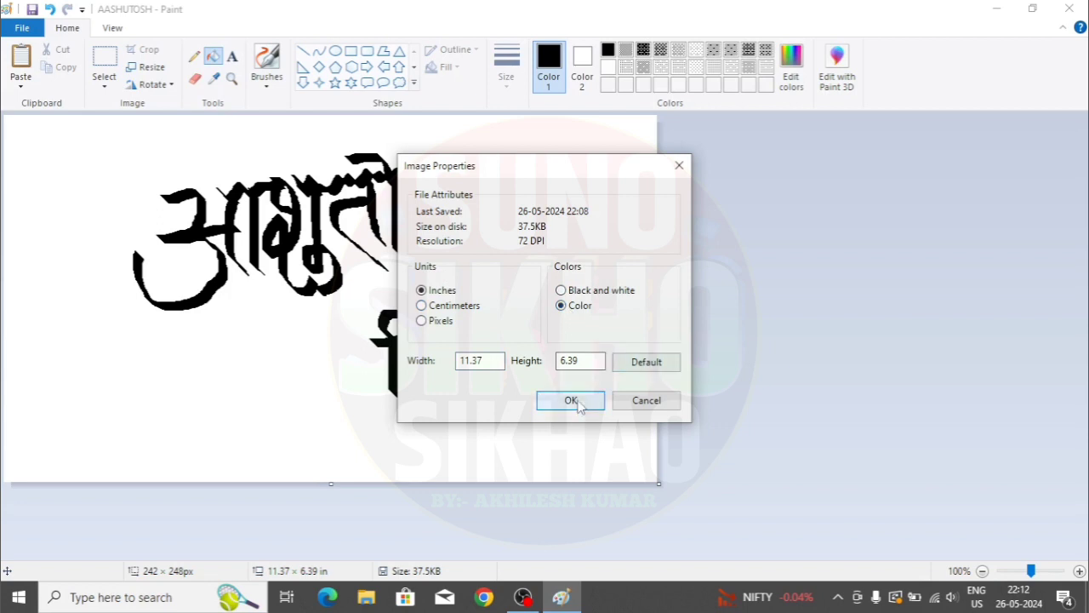
{"action": "left_click", "coordinate": [578, 404]}
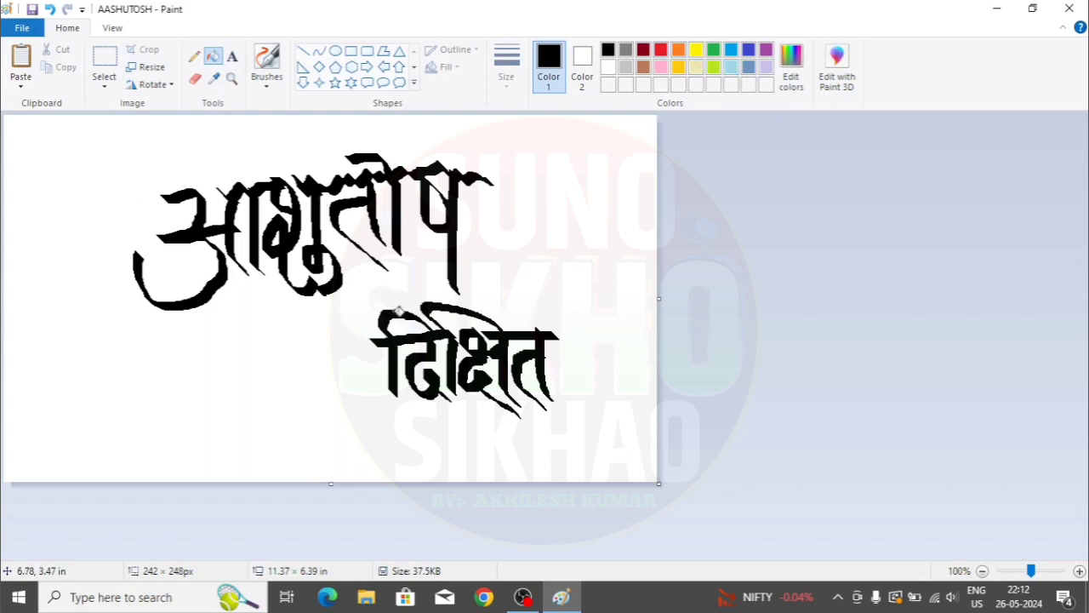
- Fill both calligraphy words with red
{"action": "left_click", "coordinate": [661, 50]}
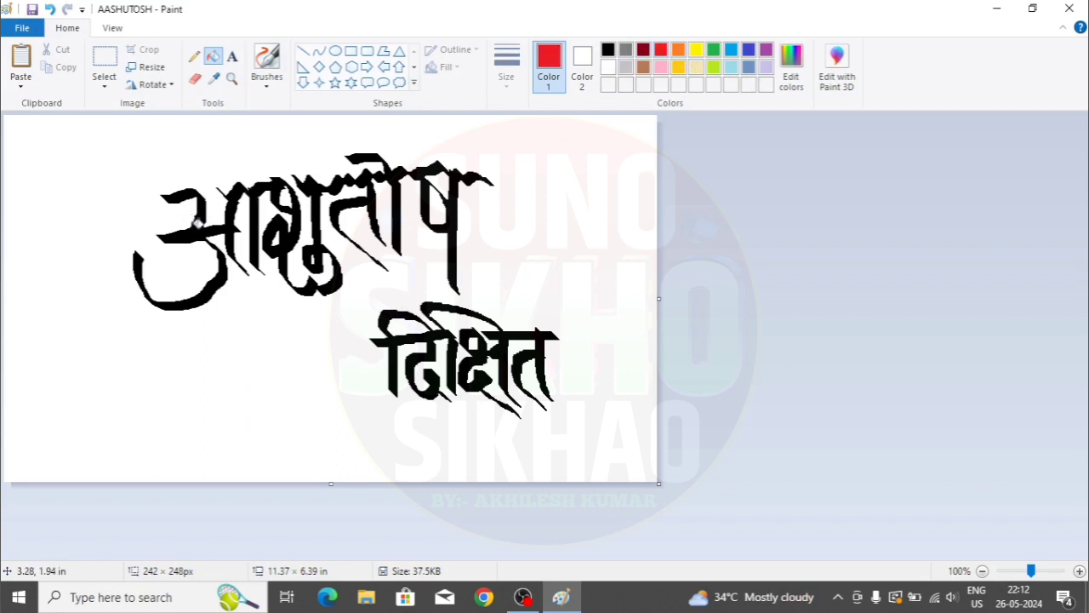
{"action": "left_click", "coordinate": [198, 221]}
{"action": "left_click", "coordinate": [400, 341]}
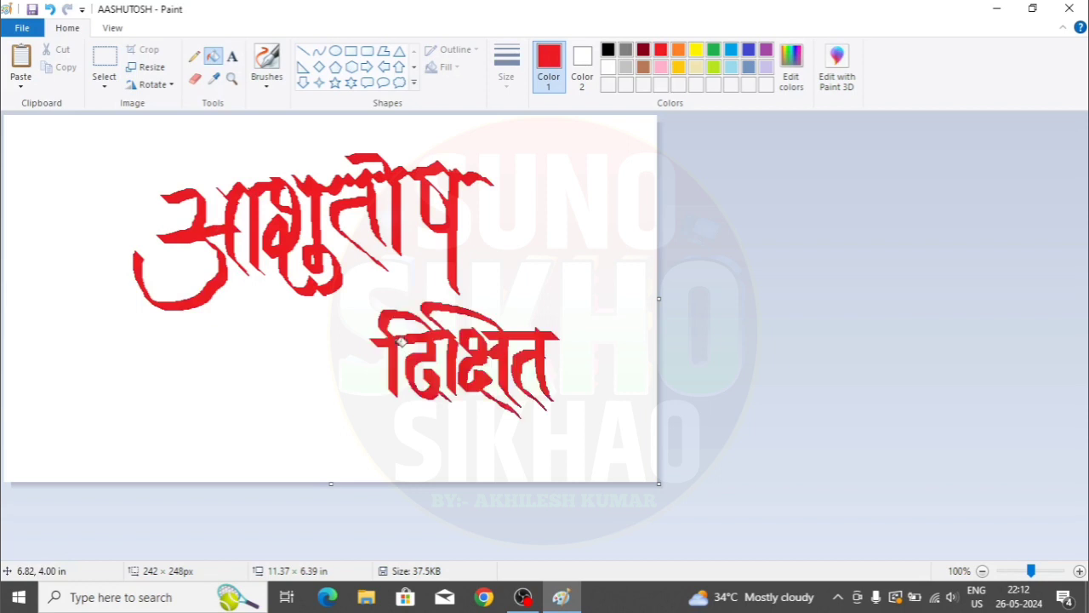
{"action": "left_click", "coordinate": [22, 28]}
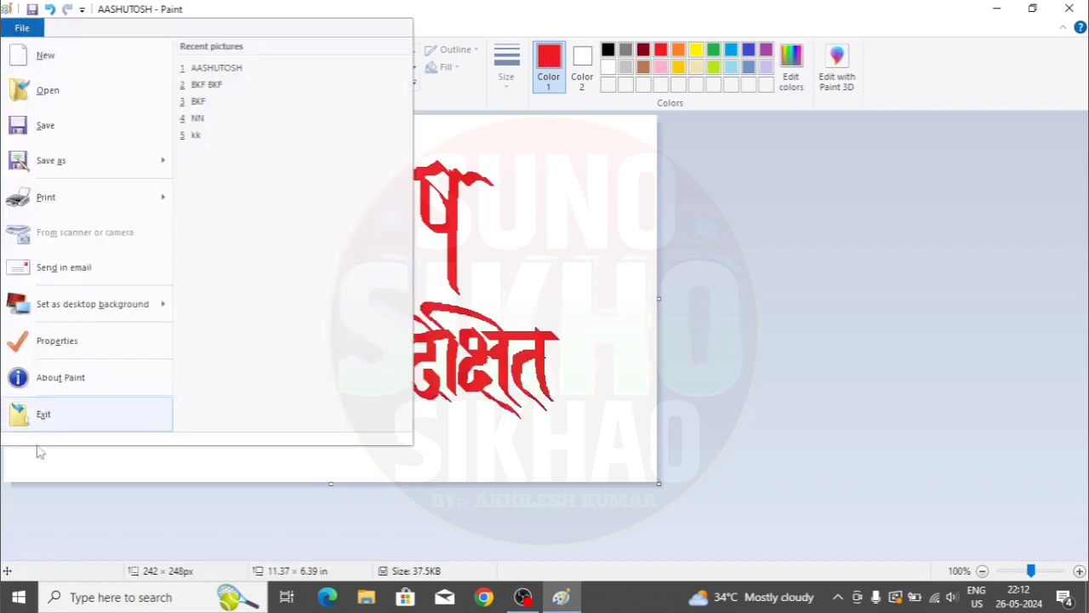
{"action": "left_click", "coordinate": [74, 380]}
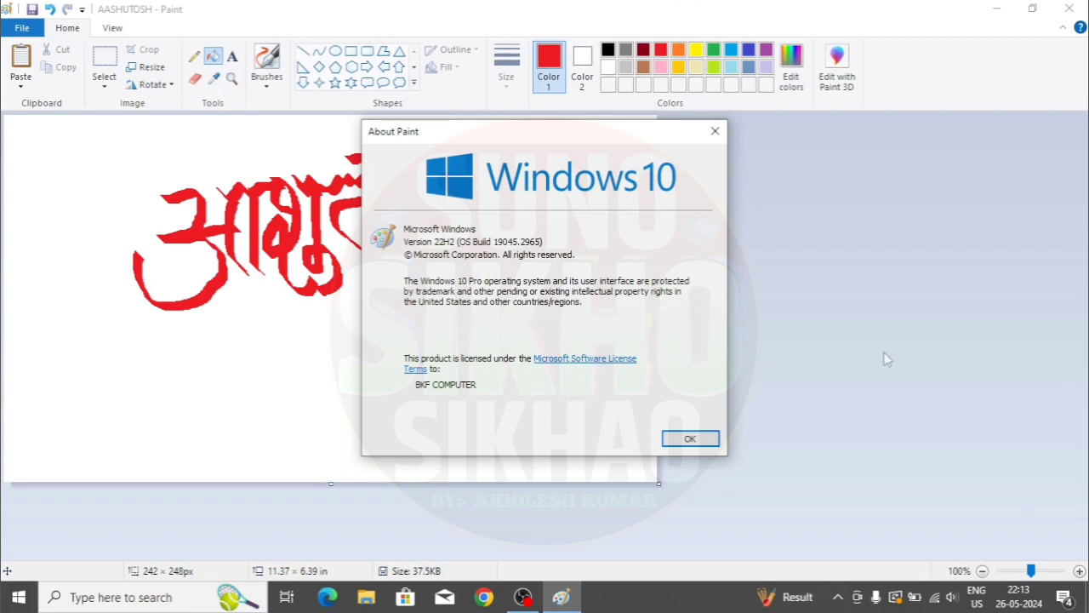
{"action": "left_click", "coordinate": [690, 439]}
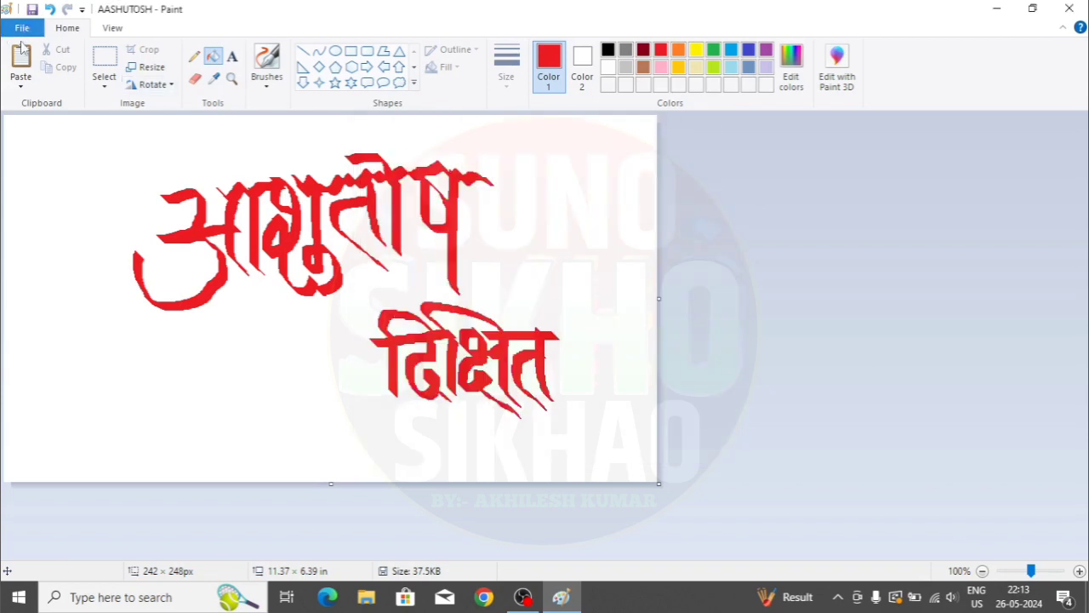
- Exit Paint, saving the changes to AASHUTOSH.png
{"action": "left_click", "coordinate": [22, 28]}
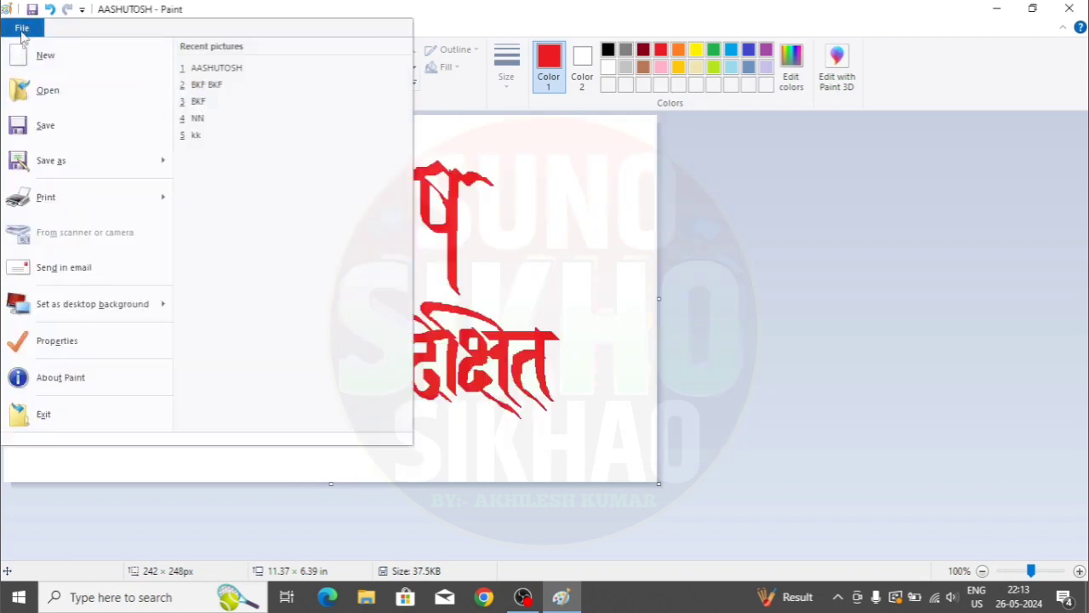
{"action": "left_click", "coordinate": [40, 417]}
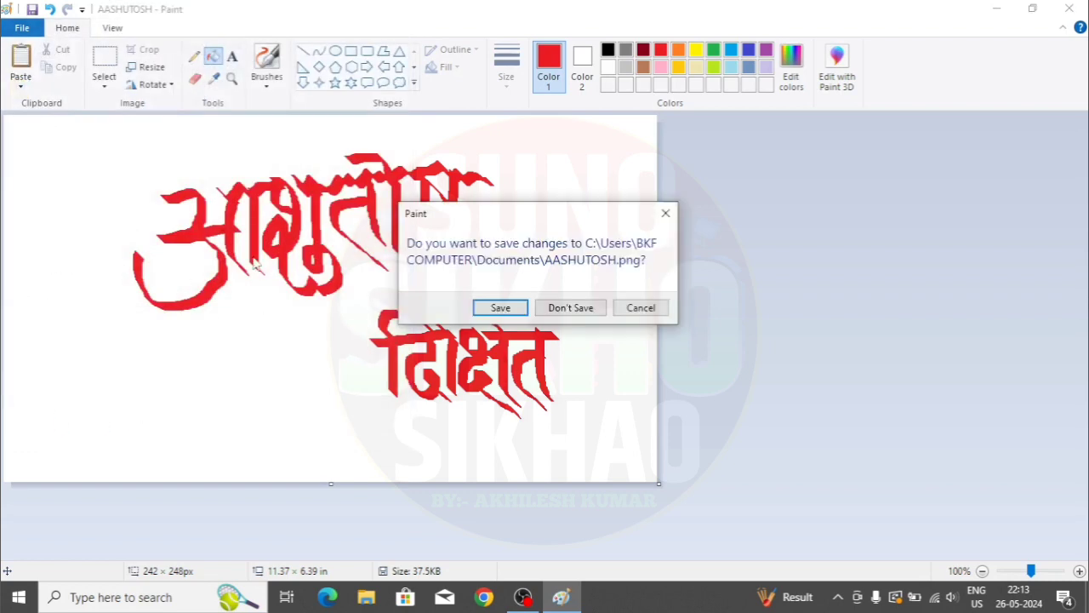
{"action": "left_click", "coordinate": [504, 308]}
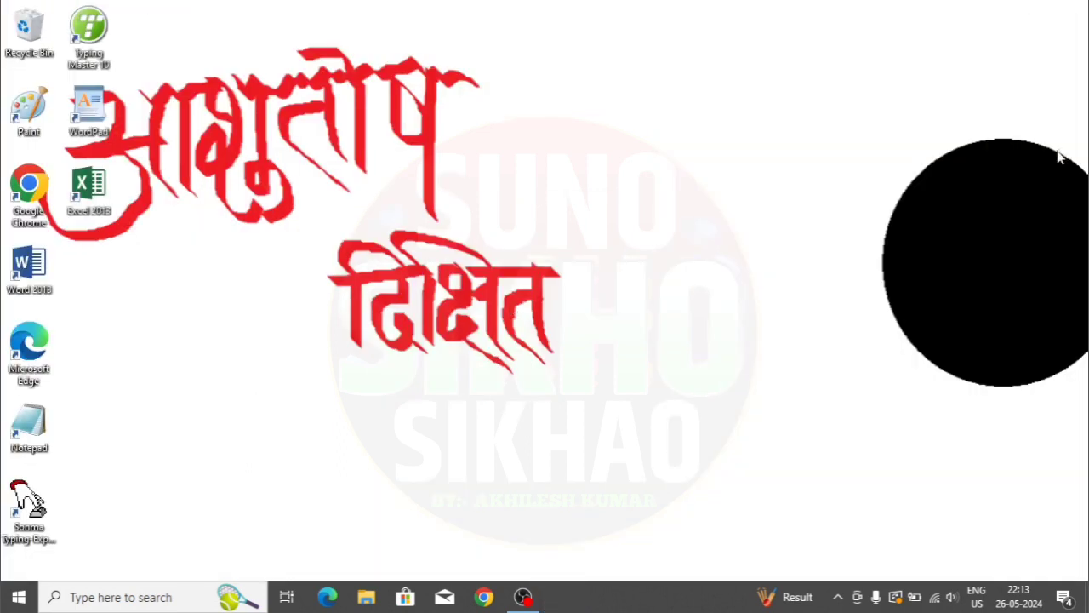
- Refresh the desktop and relaunch Paint from its desktop icon
{"action": "right_click", "coordinate": [584, 119]}
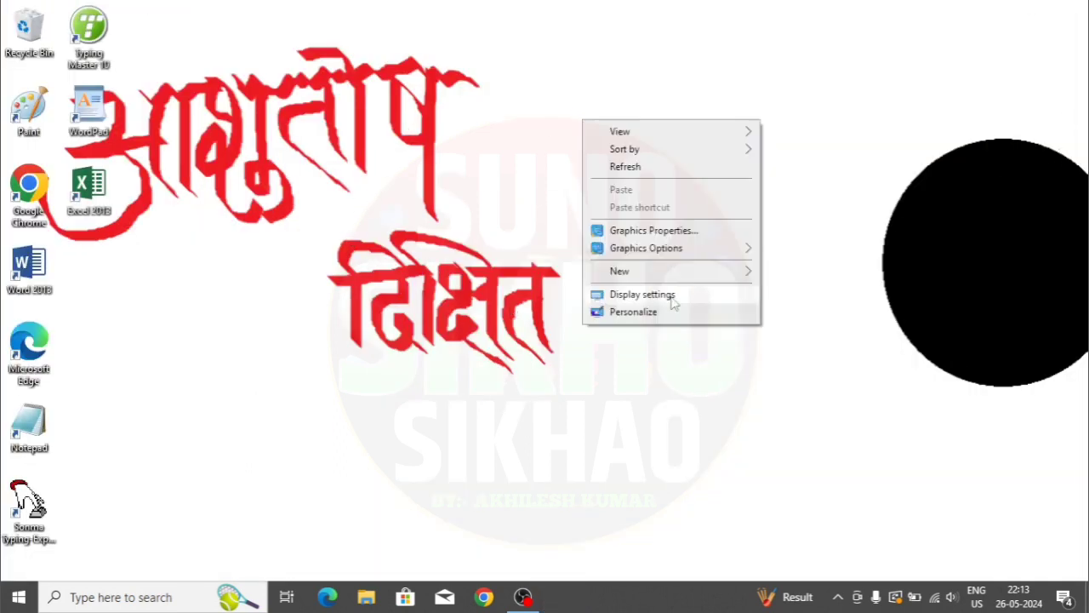
{"action": "left_click", "coordinate": [637, 168]}
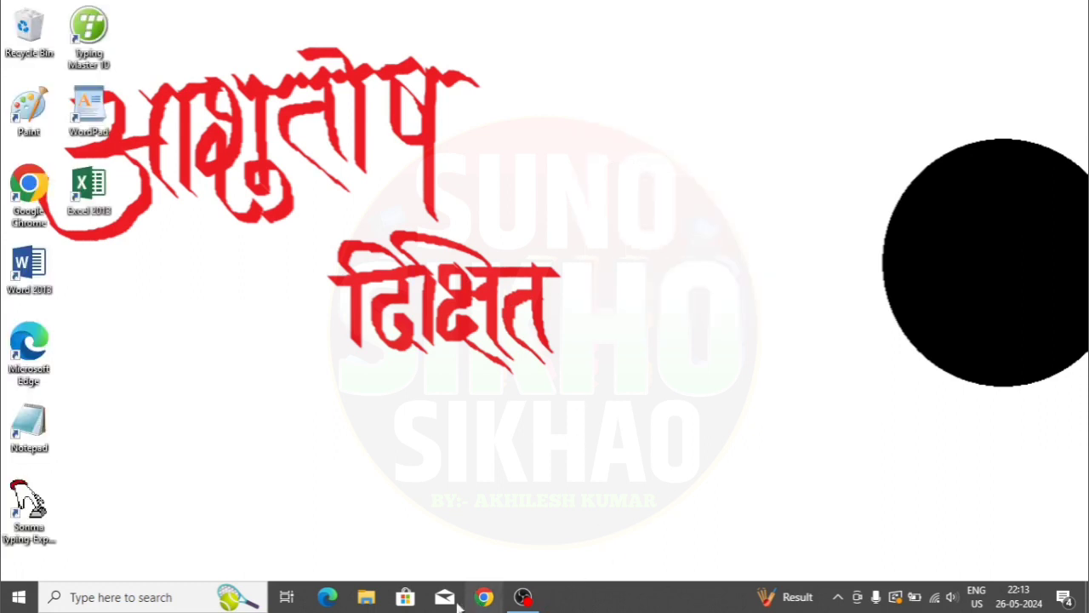
{"action": "left_click", "coordinate": [29, 115]}
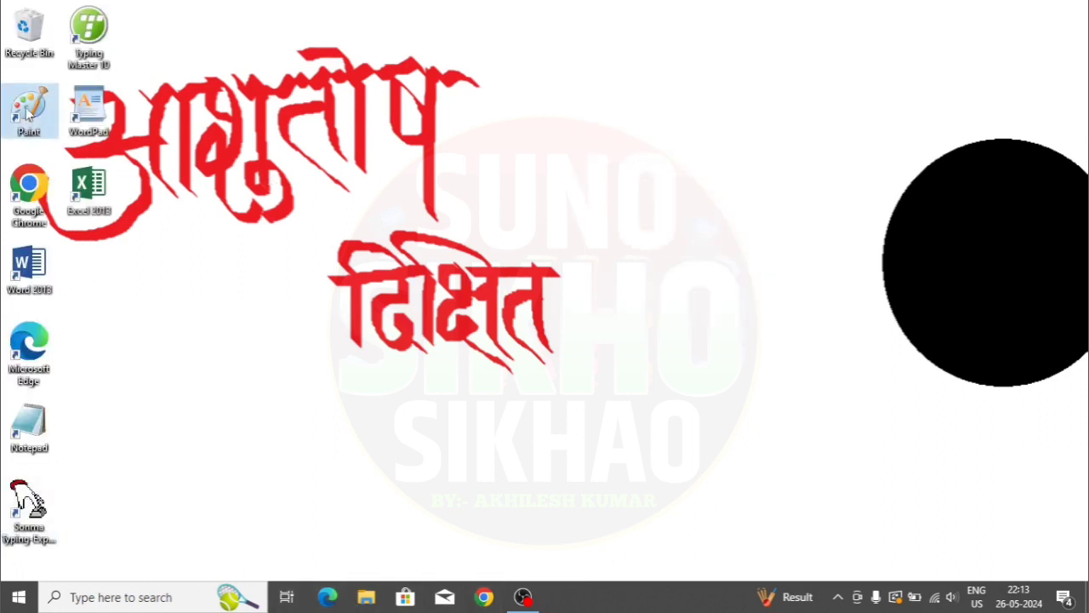
{"action": "double_click", "coordinate": [26, 111]}
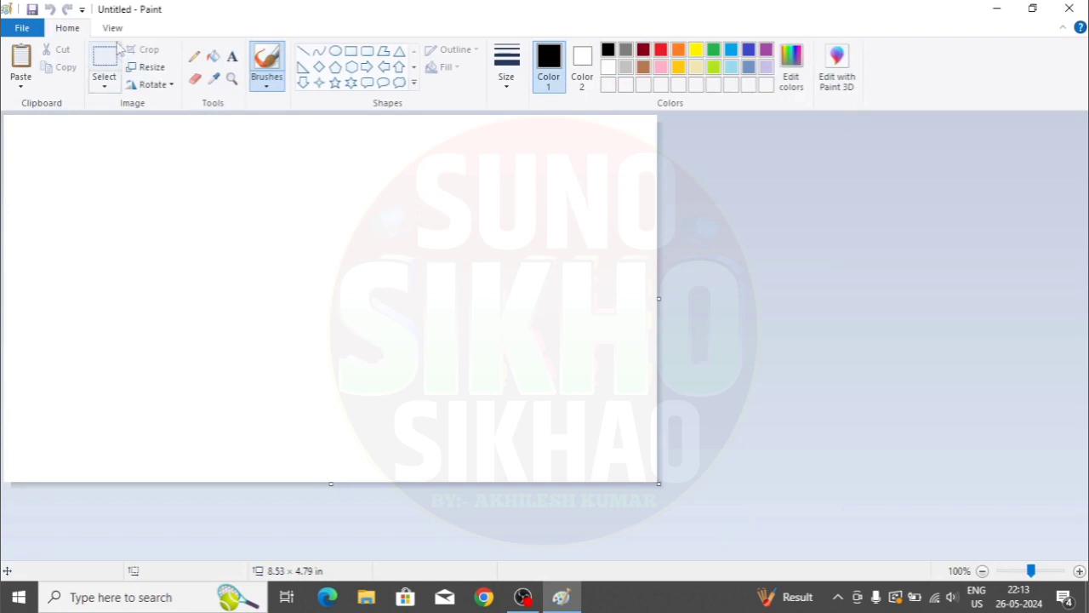
- Open AASHUTOSH from recent pictures and set it as a Fill desktop background
{"action": "left_click", "coordinate": [23, 29]}
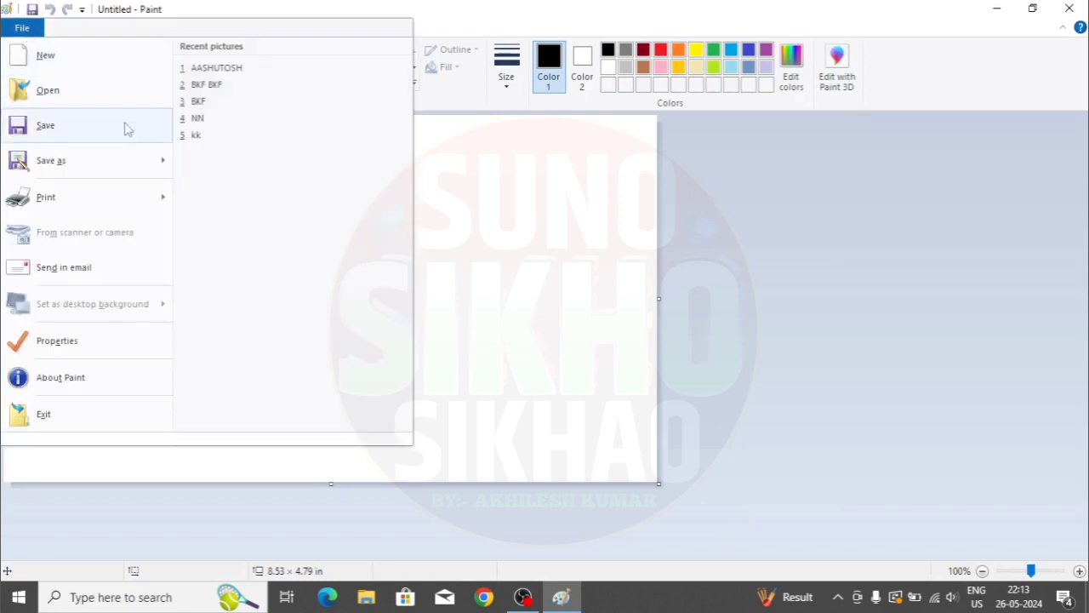
{"action": "left_click", "coordinate": [226, 69]}
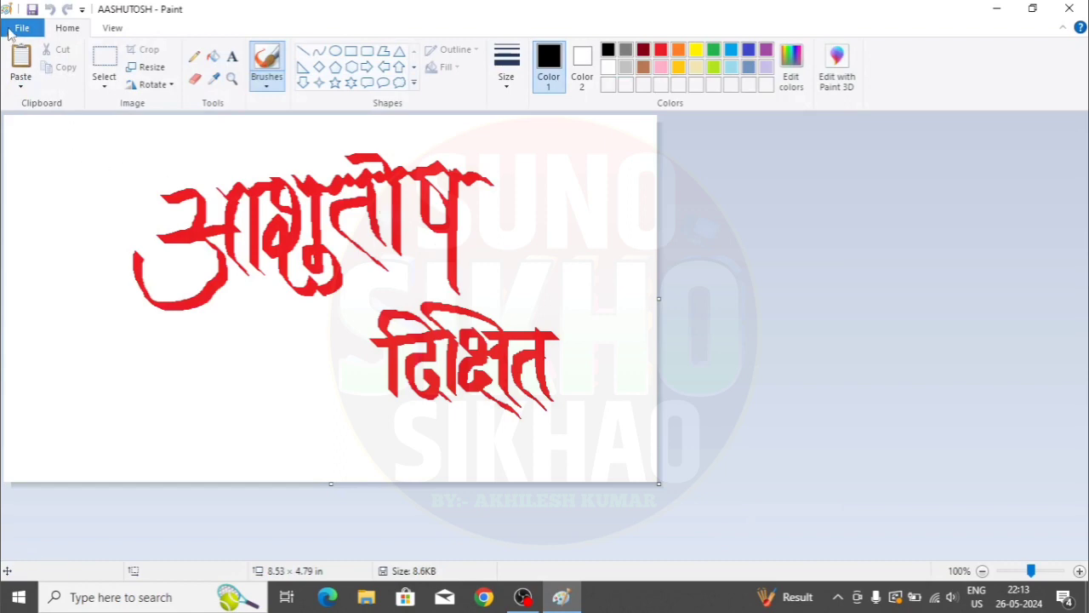
{"action": "left_click", "coordinate": [22, 28]}
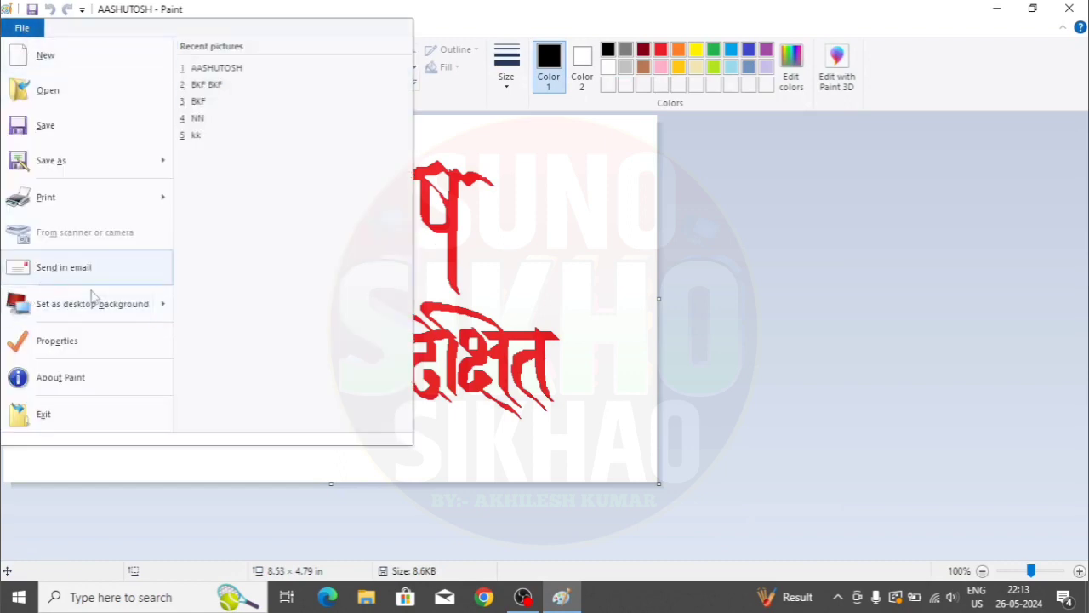
{"action": "mouse_move", "coordinate": [94, 308]}
{"action": "left_click", "coordinate": [308, 81]}
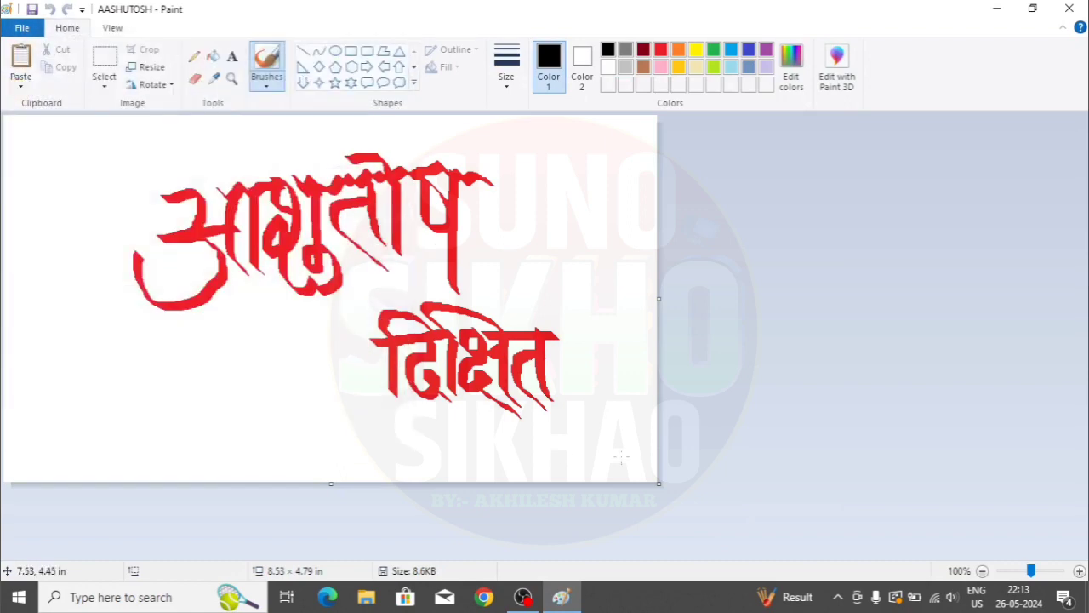
- Close Paint, refresh the desktop several times, and relaunch Paint with a blank canvas
{"action": "left_click", "coordinate": [1070, 8]}
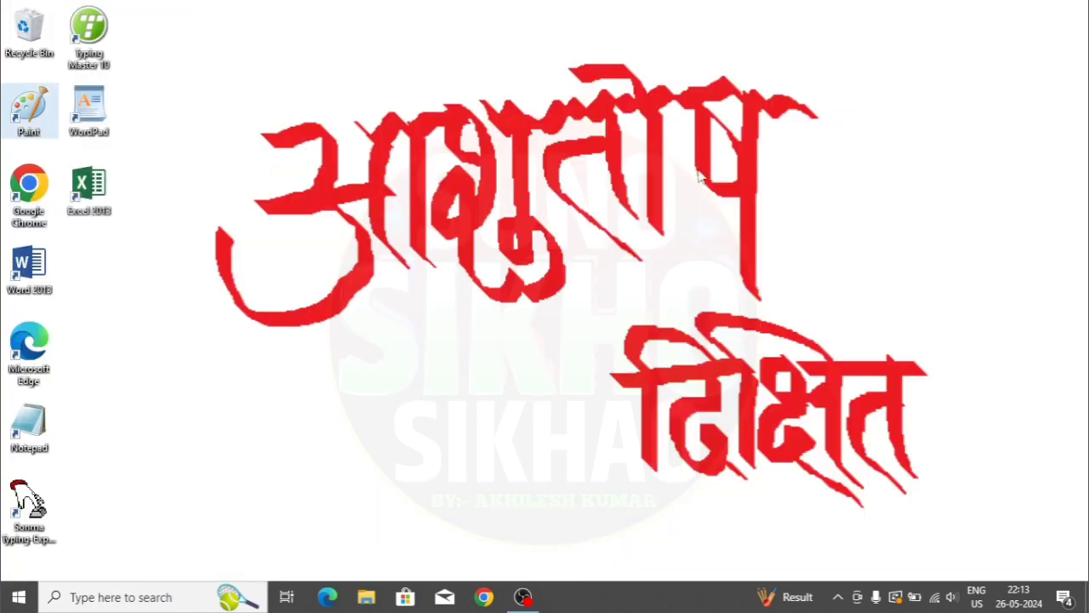
{"action": "right_click", "coordinate": [699, 172]}
{"action": "left_click", "coordinate": [748, 218]}
{"action": "right_click", "coordinate": [755, 209]}
{"action": "left_click", "coordinate": [804, 261]}
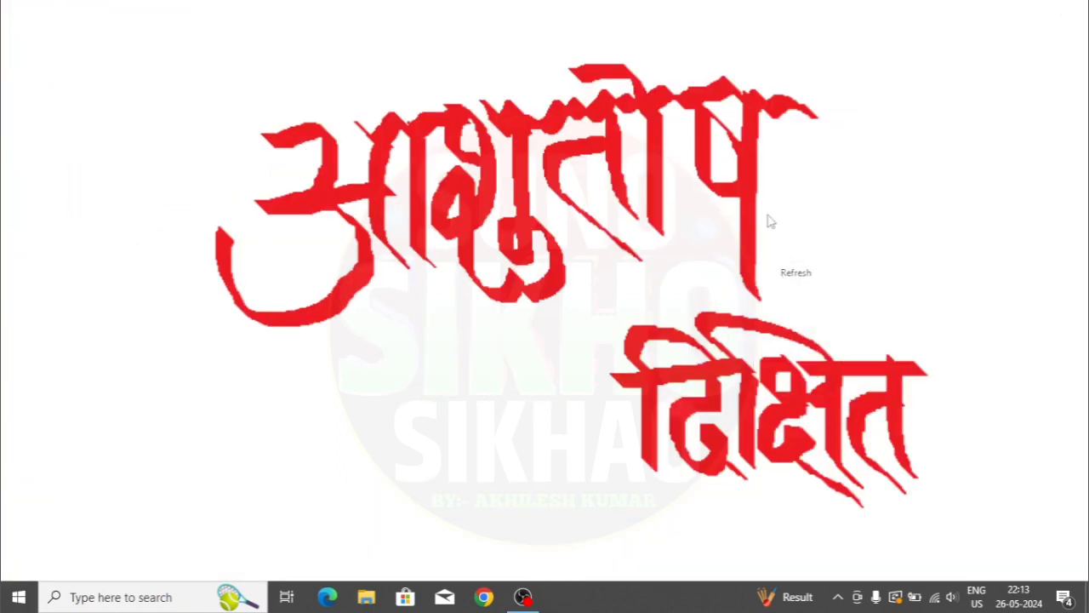
{"action": "right_click", "coordinate": [768, 214]}
{"action": "left_click", "coordinate": [804, 260]}
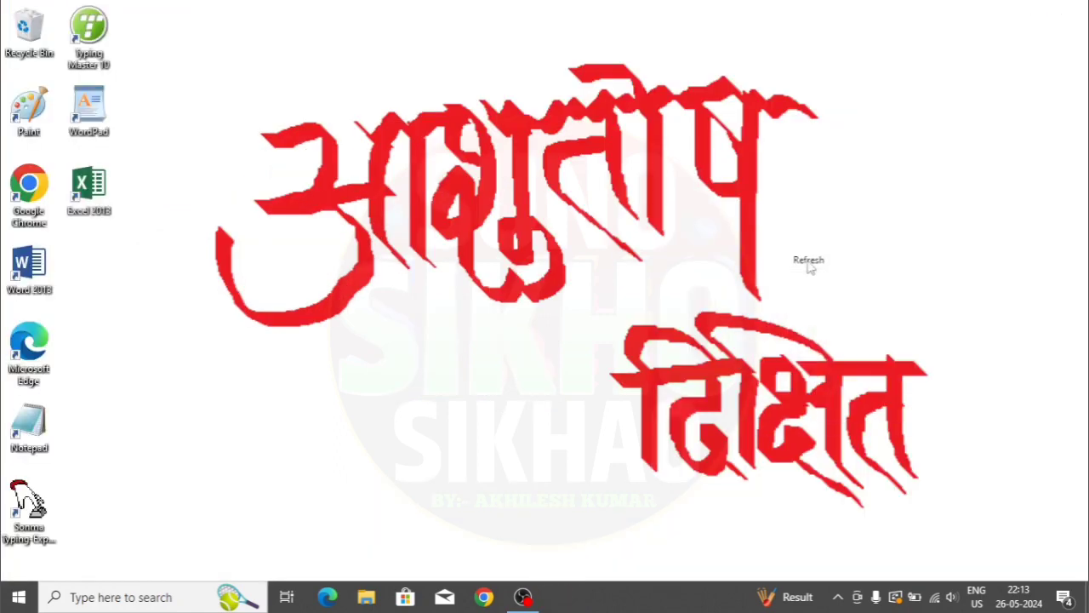
{"action": "double_click", "coordinate": [30, 115]}
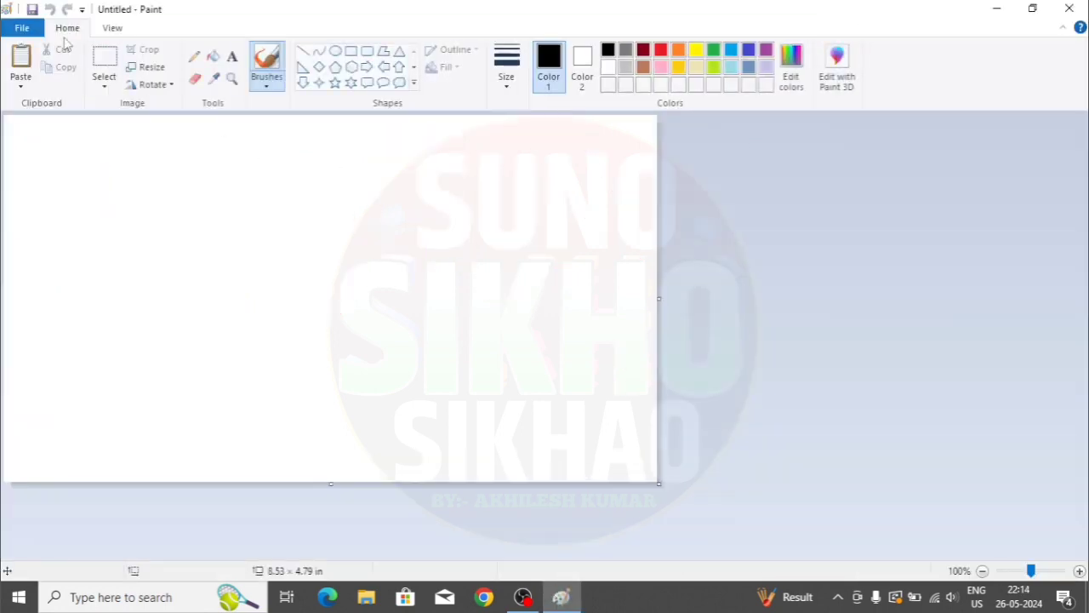
{"action": "left_click", "coordinate": [22, 28]}
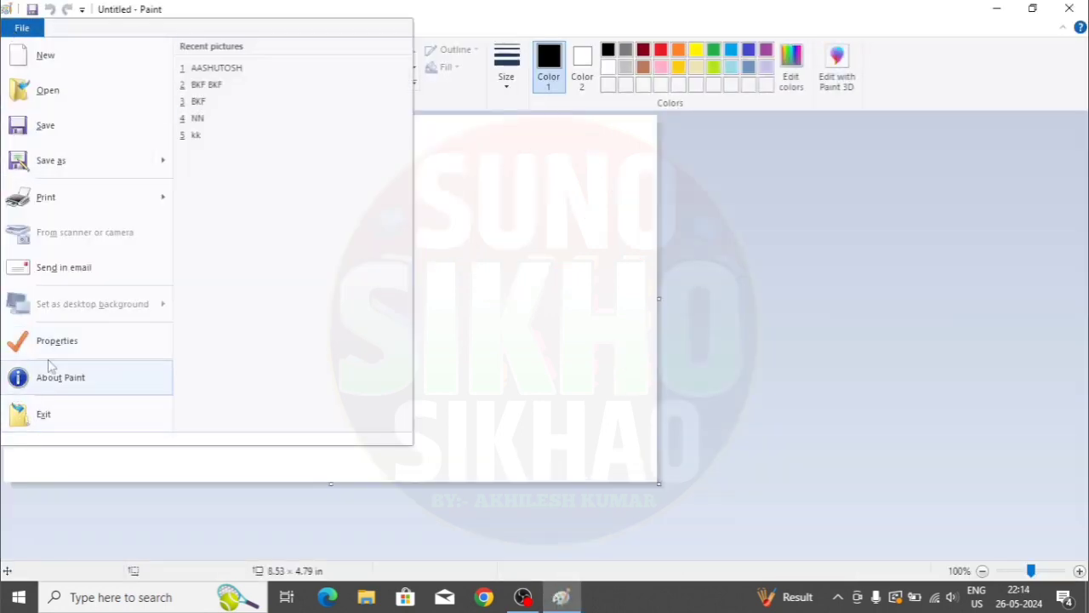
{"action": "mouse_move", "coordinate": [44, 190]}
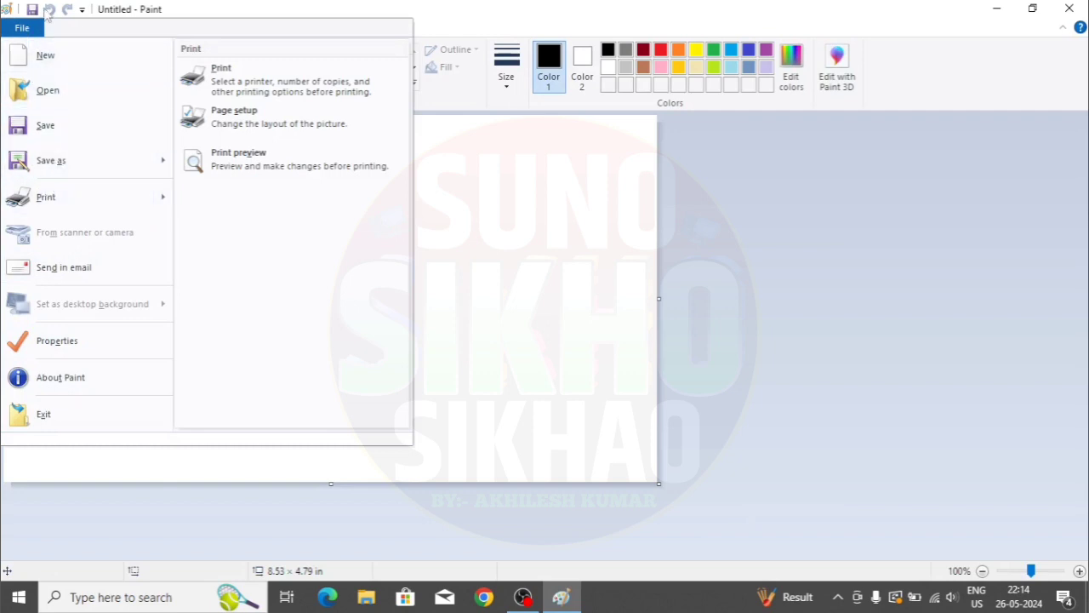
{"action": "left_click", "coordinate": [525, 280]}
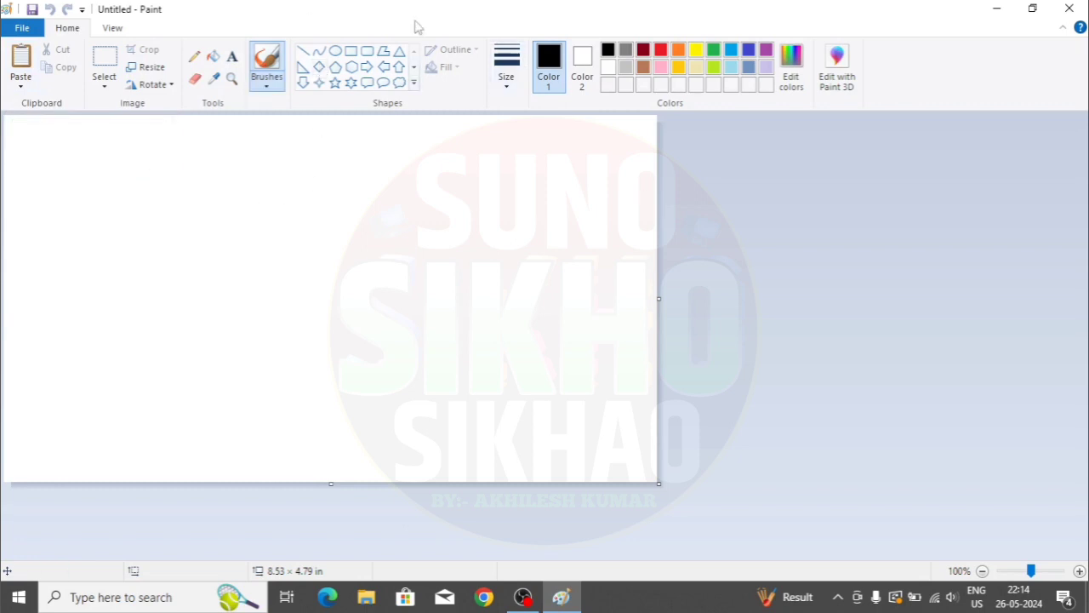
- Draw an oval near the canvas centre and fill it with red
{"action": "left_click", "coordinate": [336, 51]}
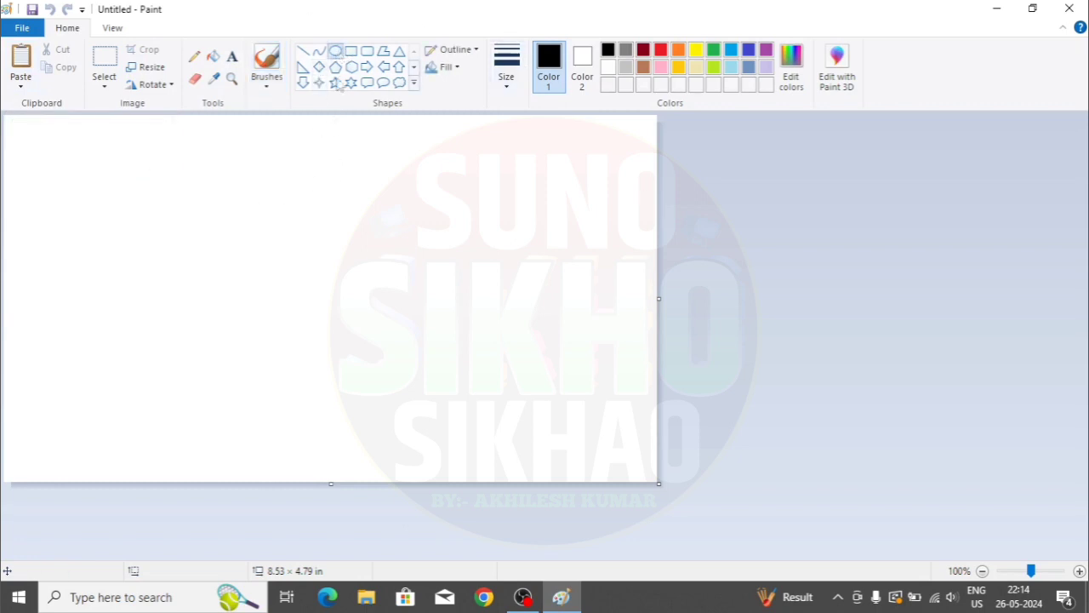
{"action": "left_click_drag", "start_coordinate": [414, 180], "coordinate": [550, 326]}
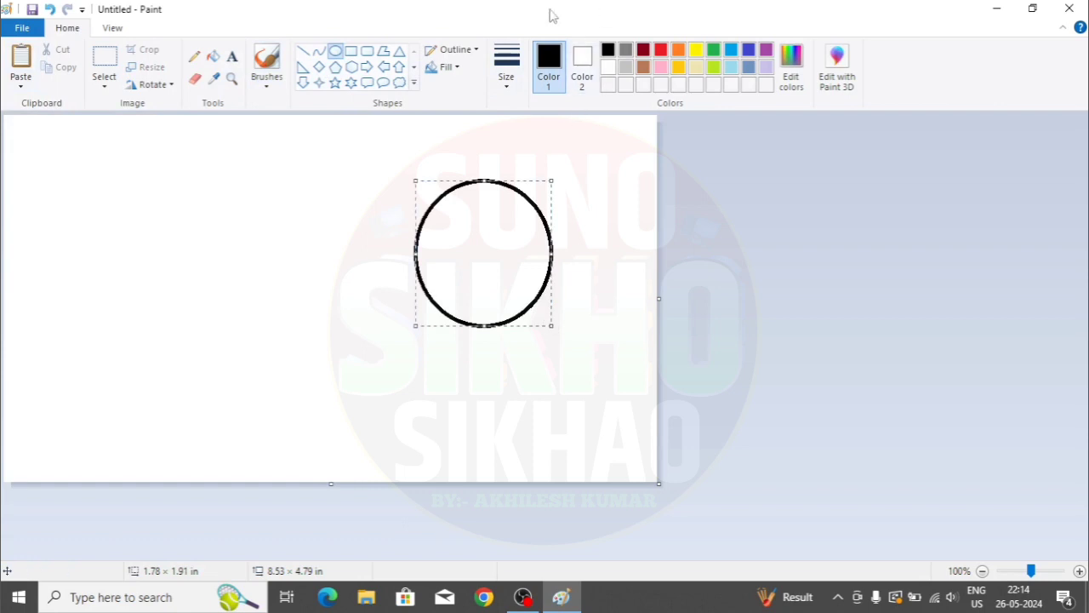
{"action": "left_click", "coordinate": [215, 58]}
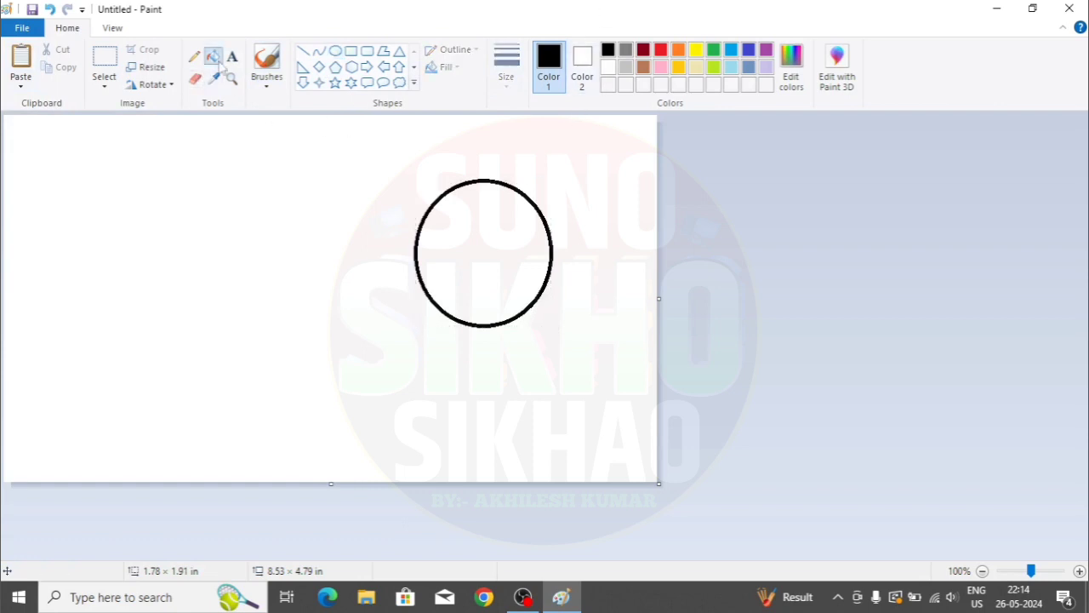
{"action": "left_click", "coordinate": [660, 50]}
{"action": "left_click", "coordinate": [510, 222]}
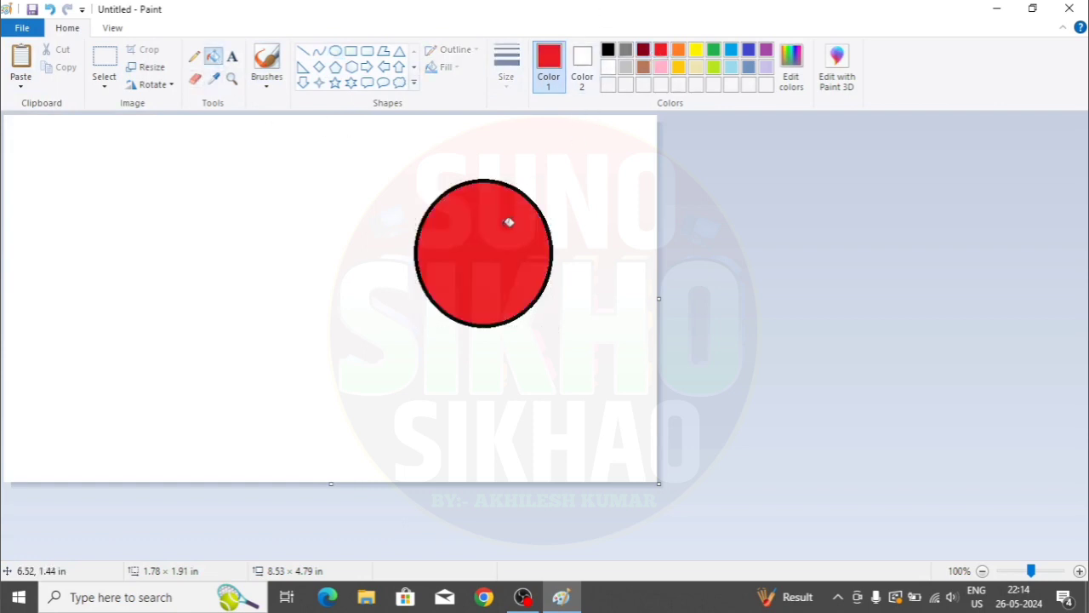
- Select the red circle with a transparent rectangular selection and nudge it up-left
{"action": "left_click", "coordinate": [105, 90]}
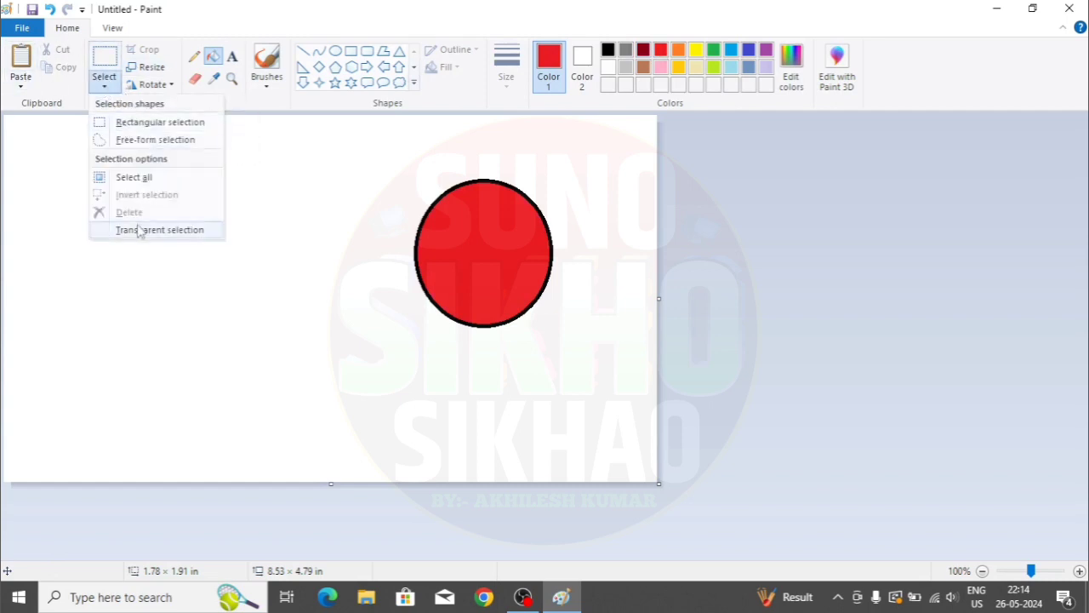
{"action": "left_click", "coordinate": [150, 126]}
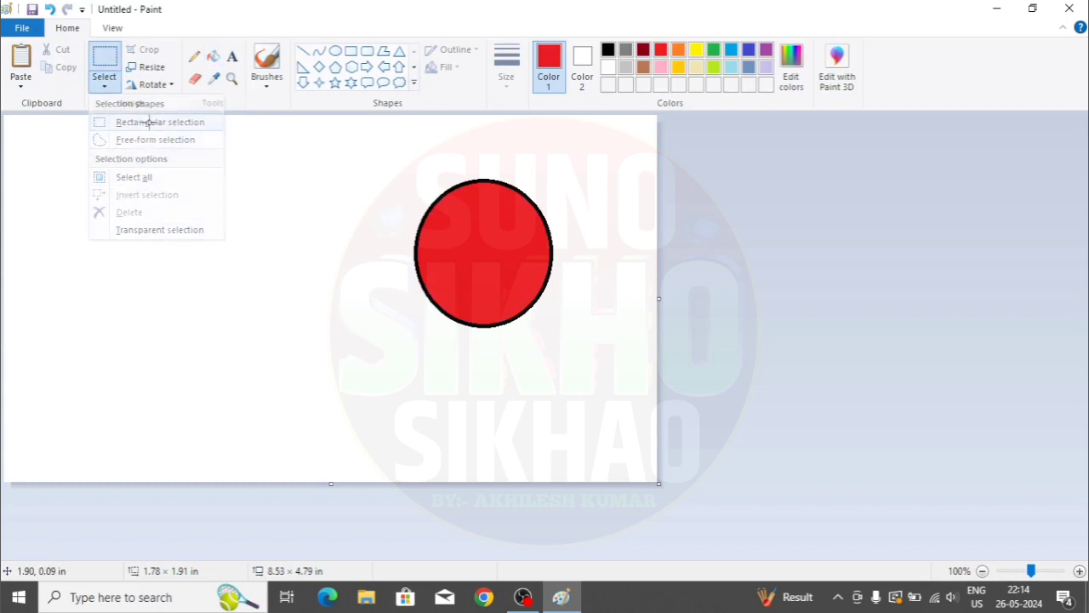
{"action": "left_click", "coordinate": [104, 85]}
{"action": "left_click", "coordinate": [130, 231]}
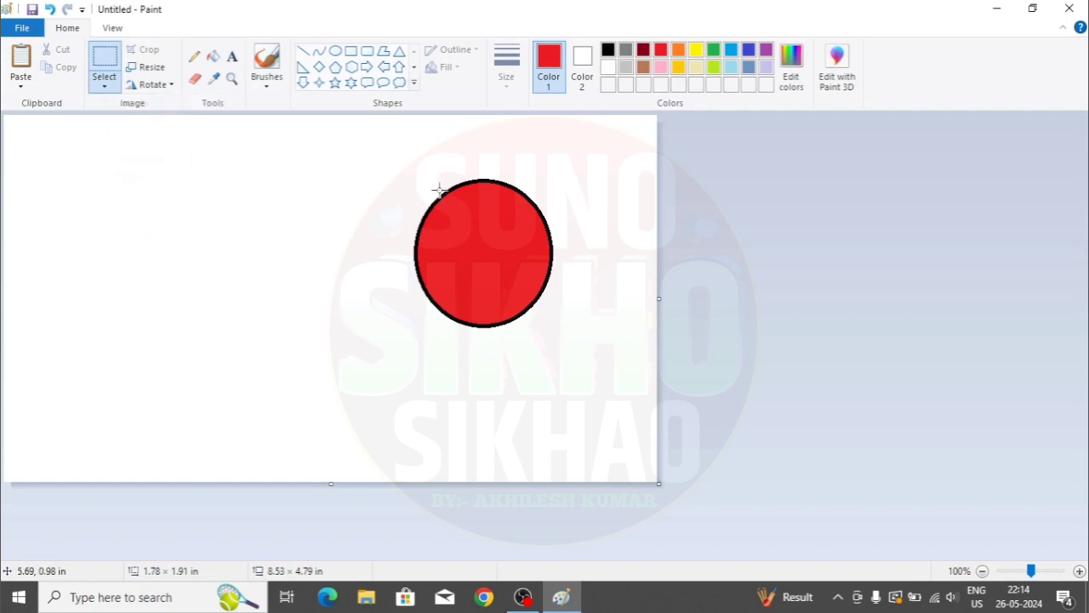
{"action": "left_click_drag", "start_coordinate": [395, 155], "coordinate": [580, 342]}
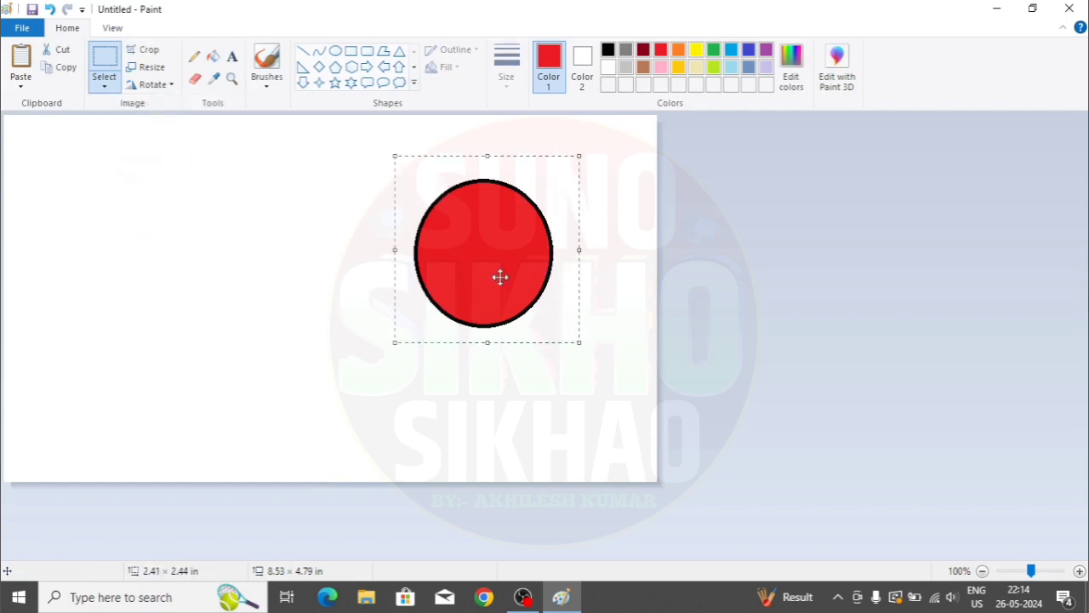
{"action": "left_click_drag", "start_coordinate": [472, 278], "coordinate": [519, 266]}
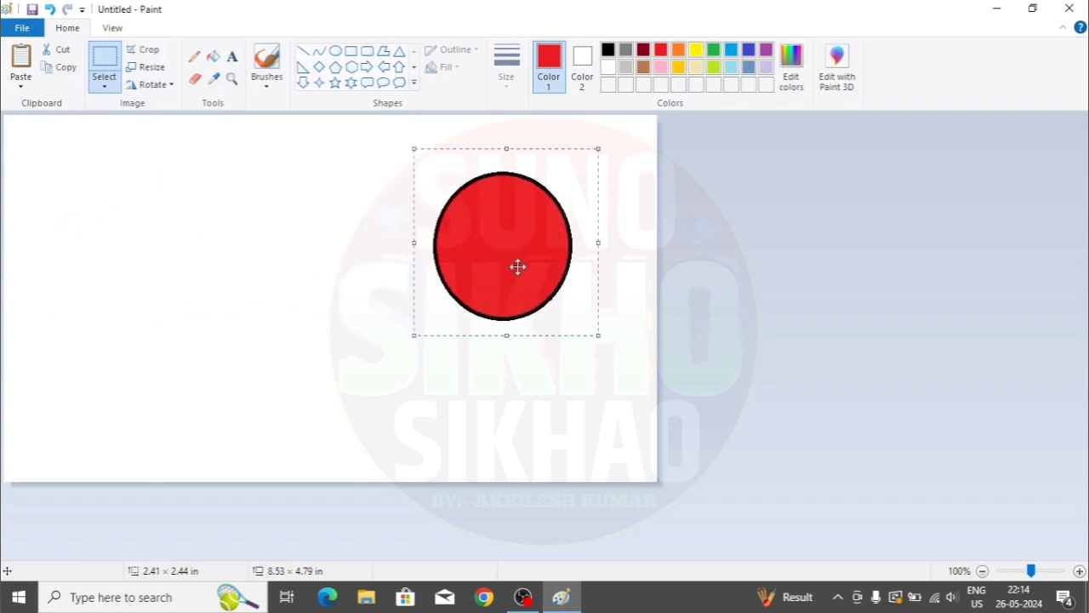
- Cut the circle, paste it back near the centre, and paste a second copy below it
{"action": "left_click", "coordinate": [62, 51]}
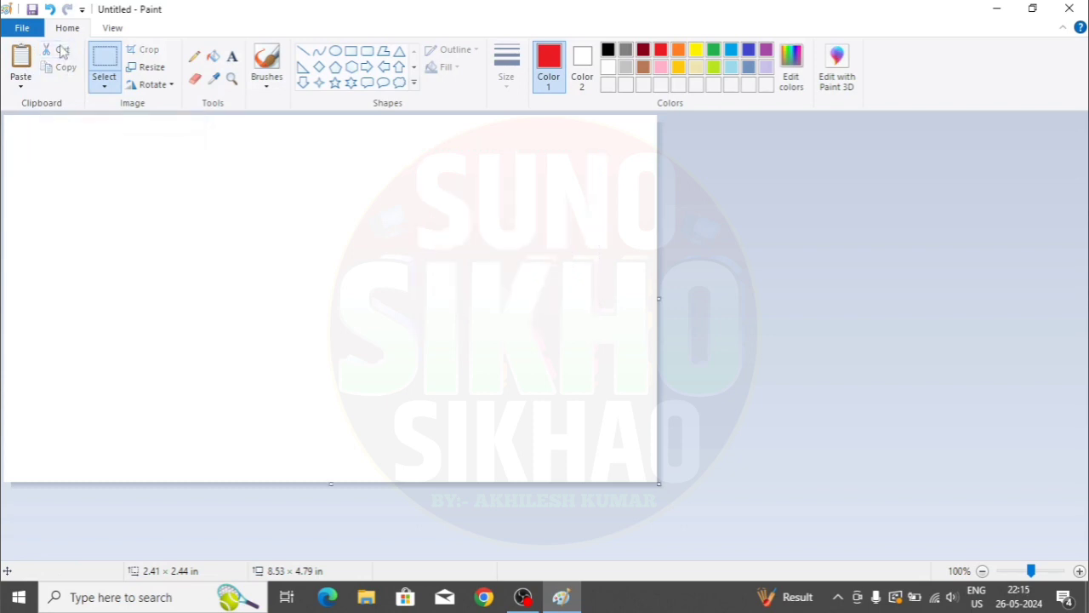
{"action": "left_click", "coordinate": [21, 85]}
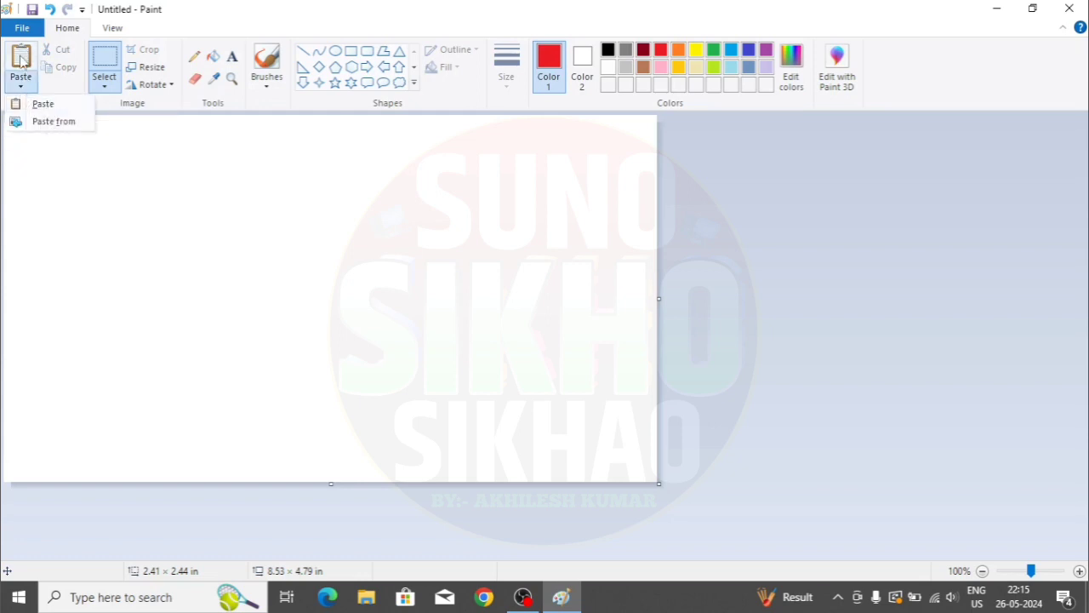
{"action": "left_click", "coordinate": [39, 103]}
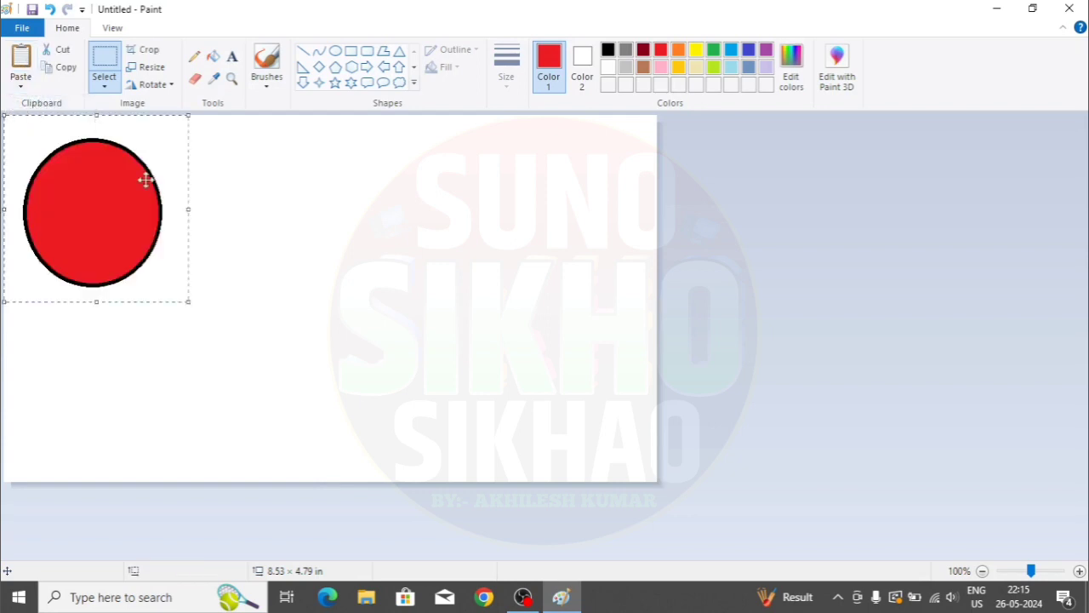
{"action": "left_click_drag", "start_coordinate": [92, 196], "coordinate": [540, 240]}
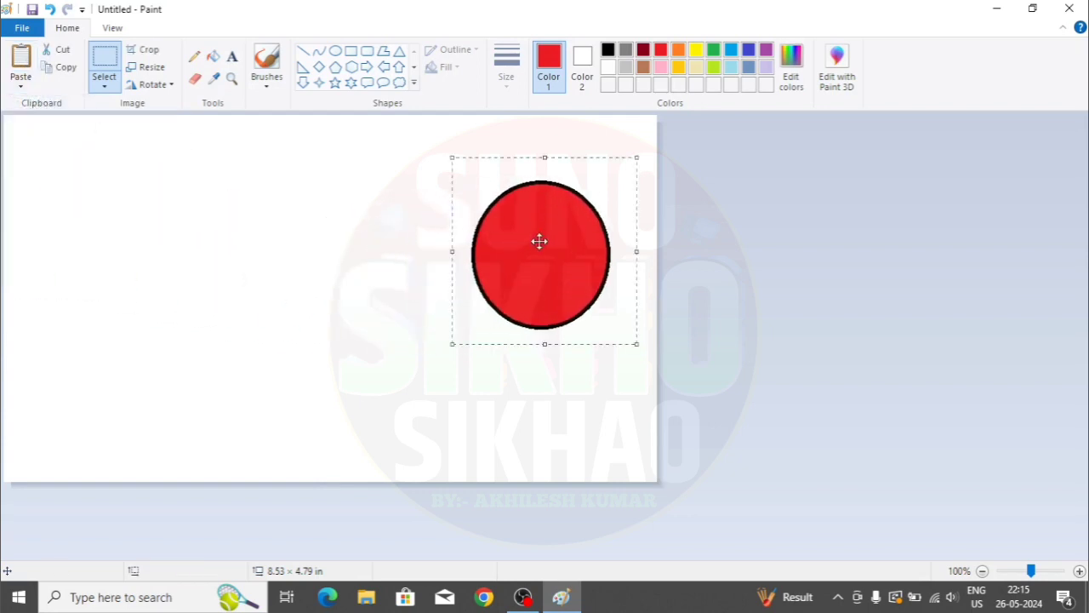
{"action": "left_click", "coordinate": [20, 85]}
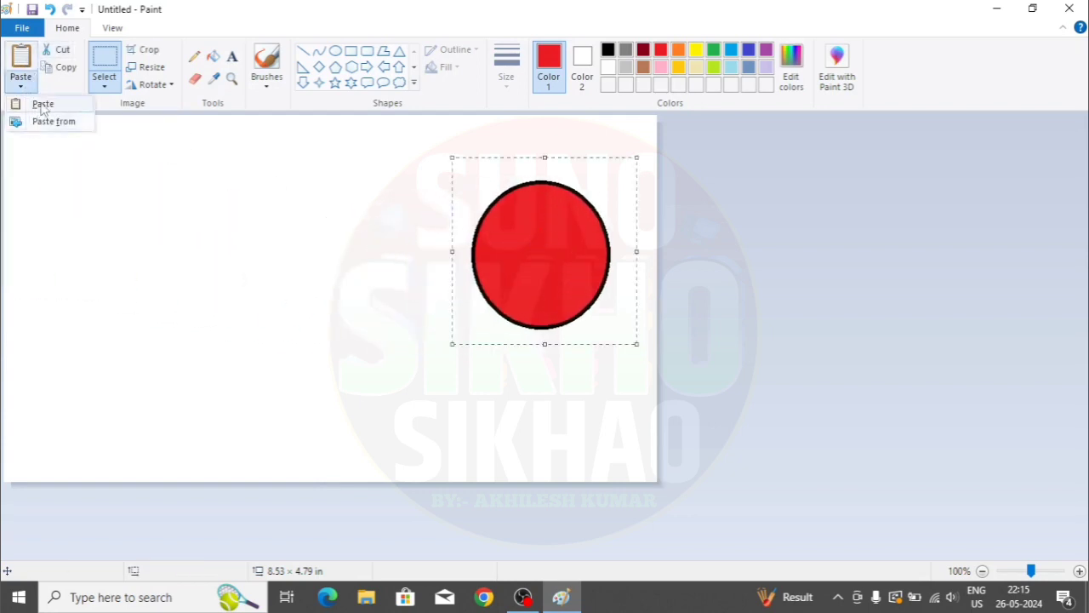
{"action": "left_click", "coordinate": [39, 104]}
{"action": "left_click_drag", "start_coordinate": [80, 182], "coordinate": [453, 364]}
- Paste four more red circles around the others, then undo the last pasted ones, leaving four circles
{"action": "left_click", "coordinate": [20, 85]}
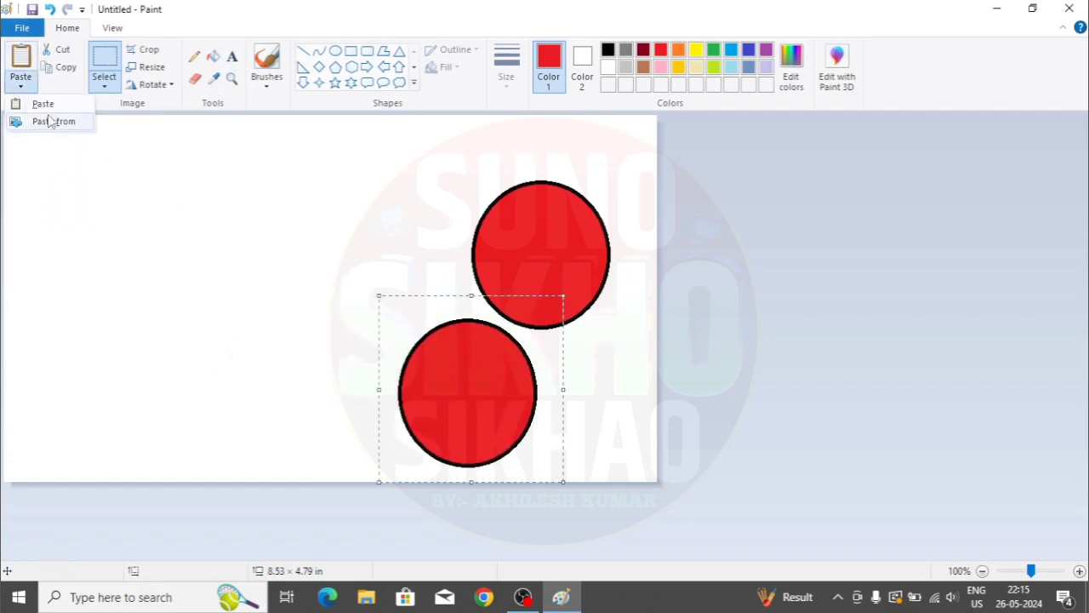
{"action": "left_click", "coordinate": [21, 55]}
{"action": "left_click_drag", "start_coordinate": [94, 192], "coordinate": [400, 246]}
{"action": "left_click", "coordinate": [21, 55]}
{"action": "left_click_drag", "start_coordinate": [102, 224], "coordinate": [222, 212]}
{"action": "left_click", "coordinate": [21, 56]}
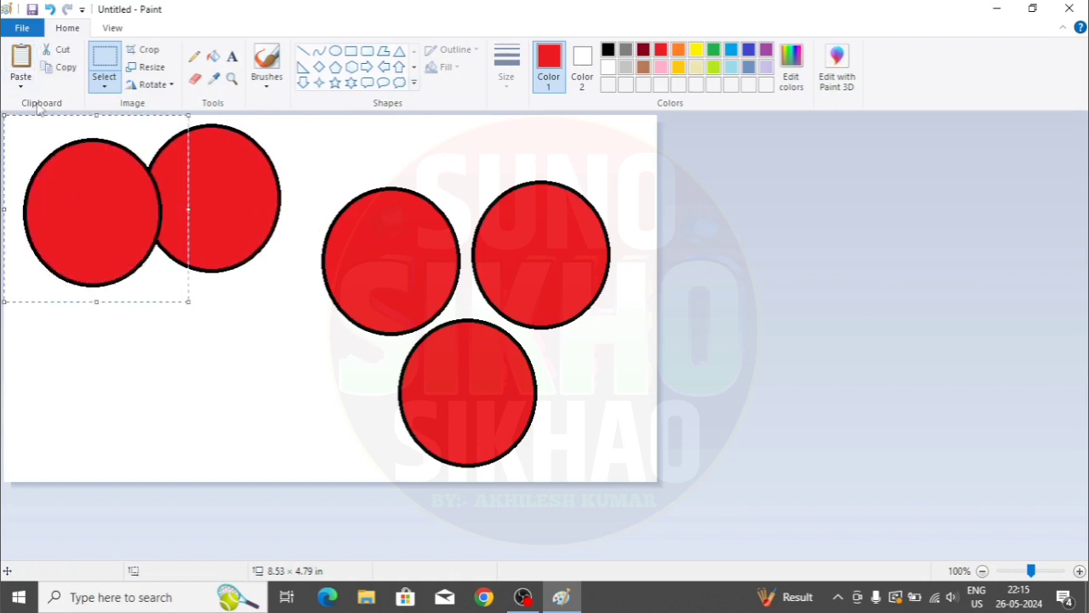
{"action": "left_click_drag", "start_coordinate": [89, 219], "coordinate": [263, 364]}
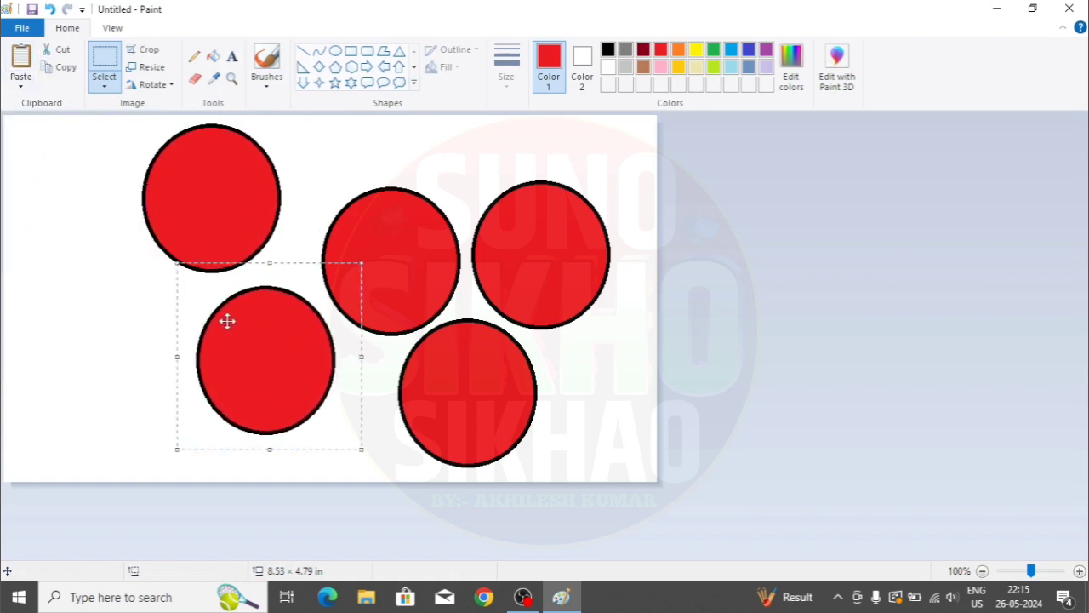
{"action": "left_click", "coordinate": [21, 55]}
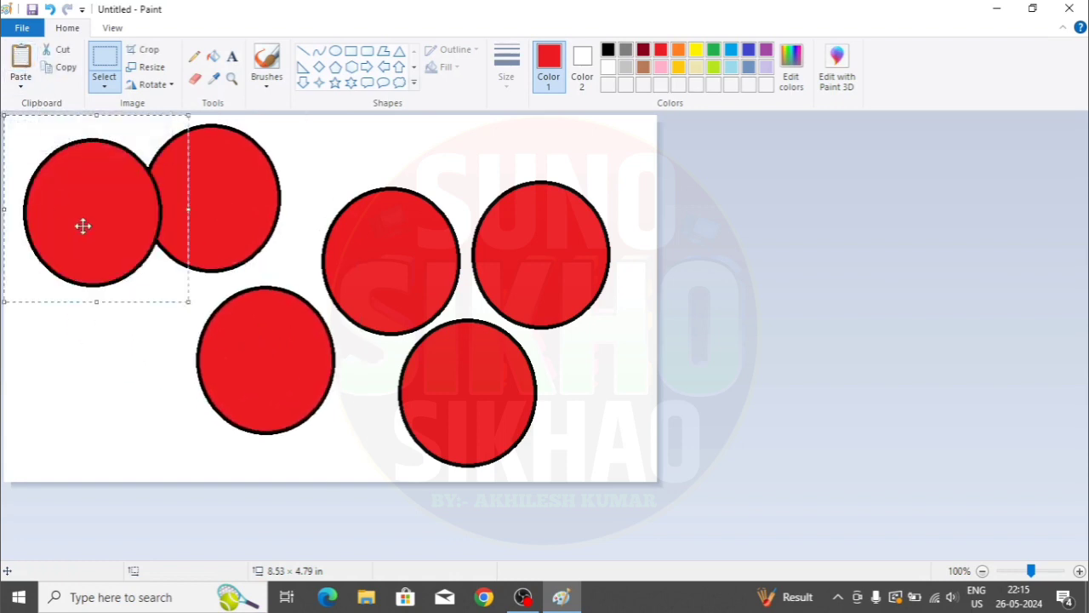
{"action": "left_click_drag", "start_coordinate": [83, 224], "coordinate": [107, 331]}
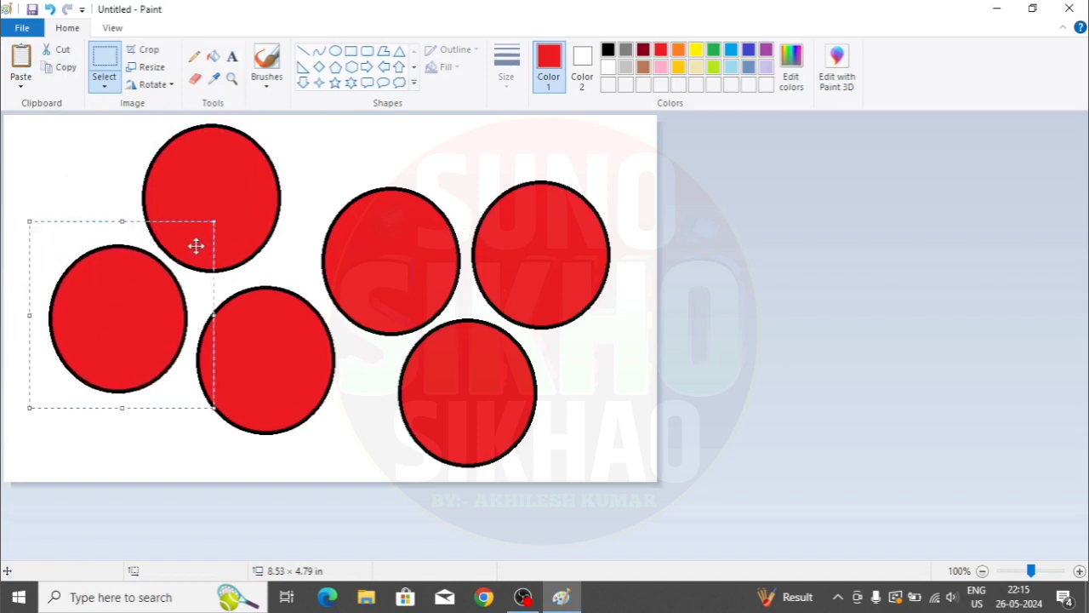
{"action": "key", "text": "ctrl+z"}
{"action": "key", "text": "ctrl+z"}
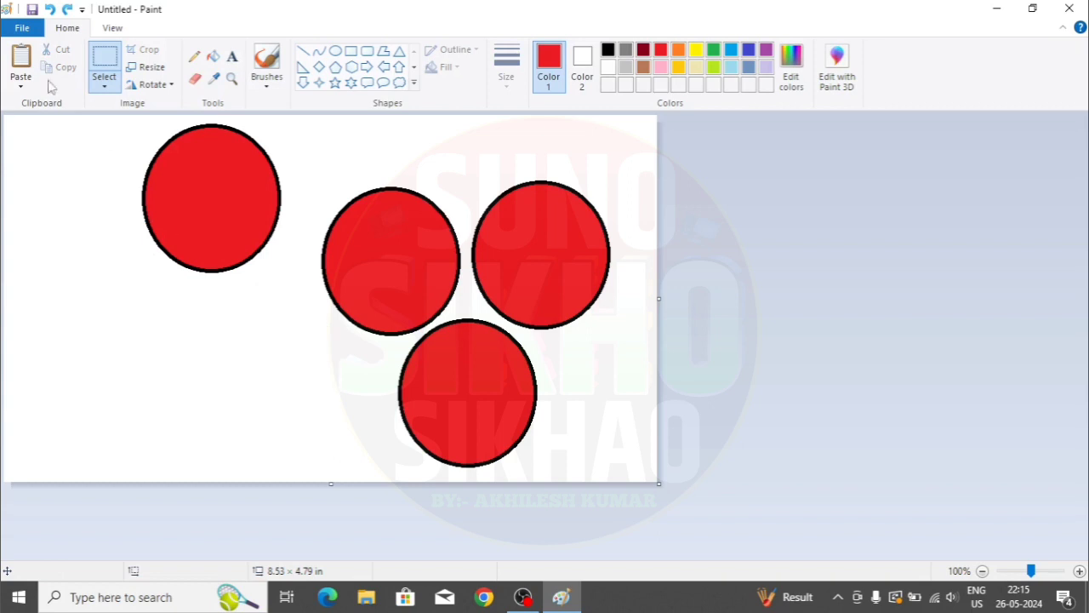
- Undo back to a single red circle, then select and copy it
{"action": "left_click", "coordinate": [52, 11]}
{"action": "left_click", "coordinate": [52, 11]}
{"action": "left_click", "coordinate": [53, 10]}
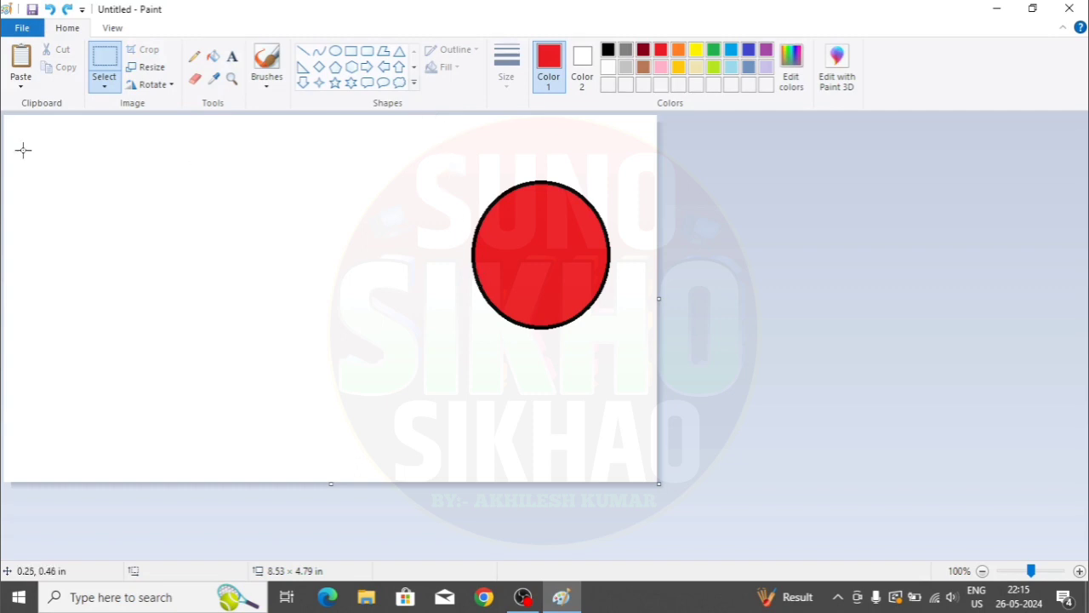
{"action": "left_click_drag", "start_coordinate": [461, 154], "coordinate": [628, 356]}
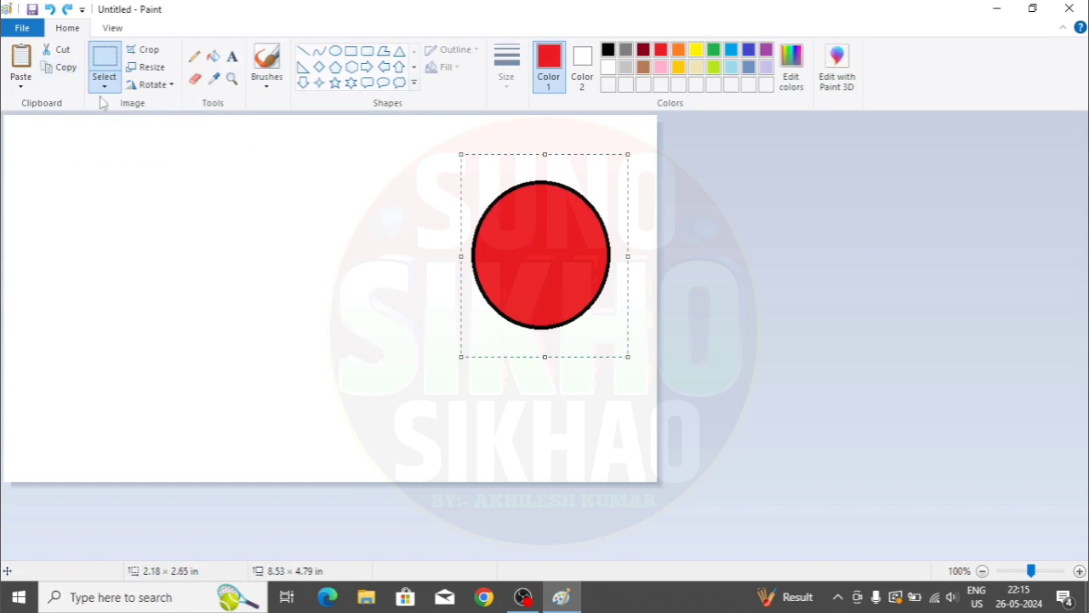
{"action": "left_click", "coordinate": [58, 68]}
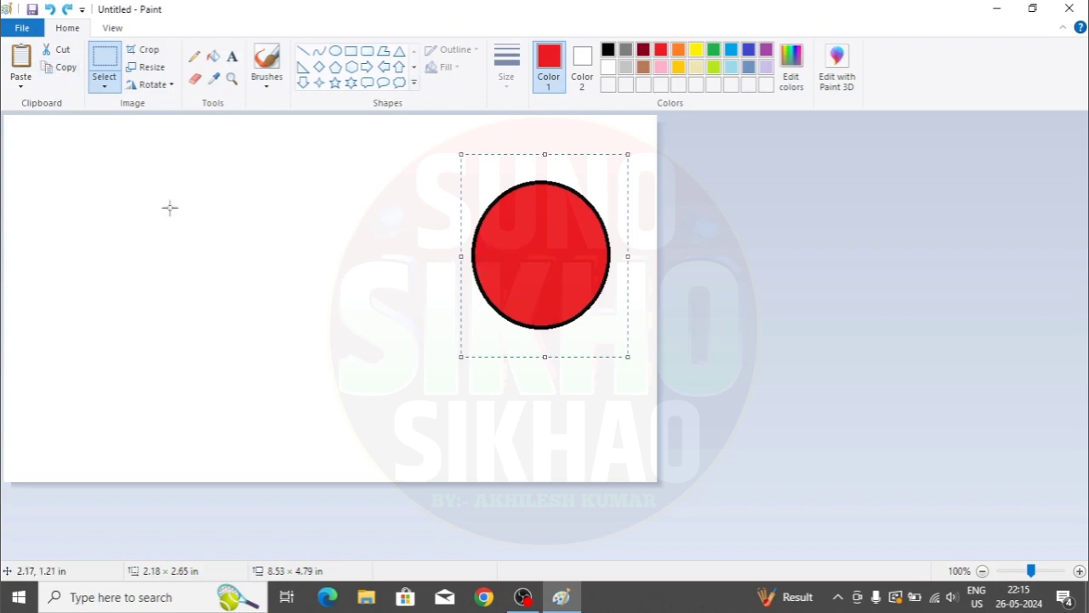
- Paste four copies of the red circle around the canvas, then undo them
{"action": "left_click", "coordinate": [20, 58]}
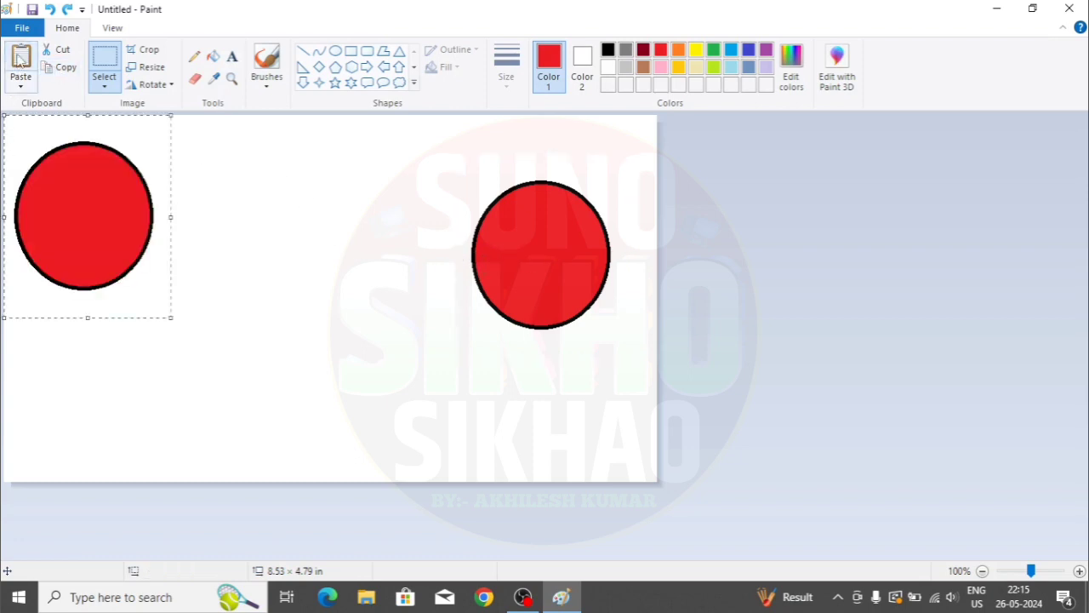
{"action": "left_click_drag", "start_coordinate": [72, 244], "coordinate": [404, 380]}
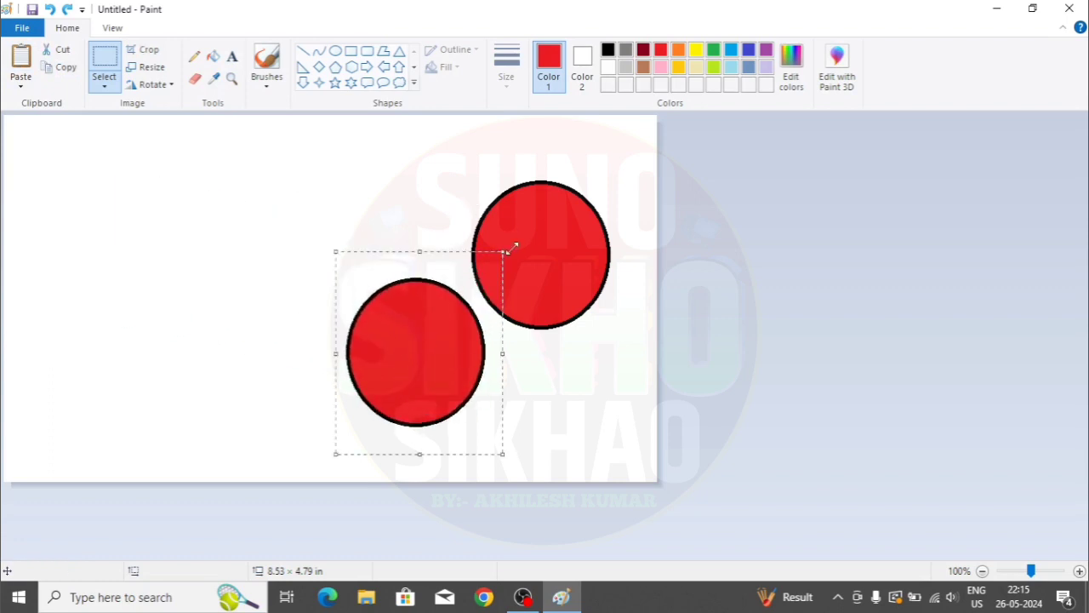
{"action": "left_click", "coordinate": [21, 58]}
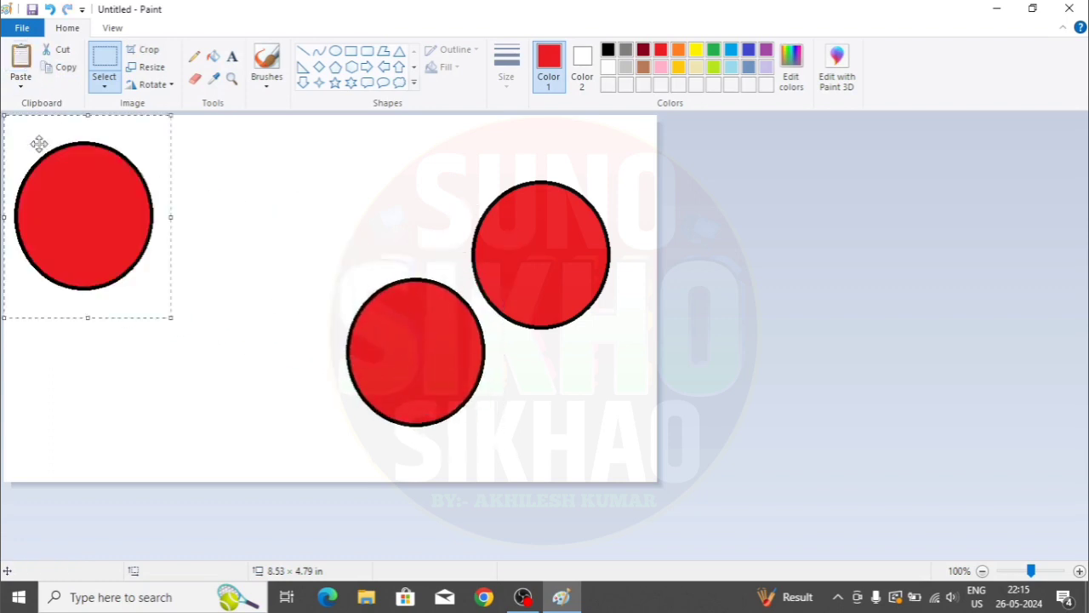
{"action": "left_click_drag", "start_coordinate": [110, 239], "coordinate": [397, 231]}
{"action": "left_click", "coordinate": [21, 58]}
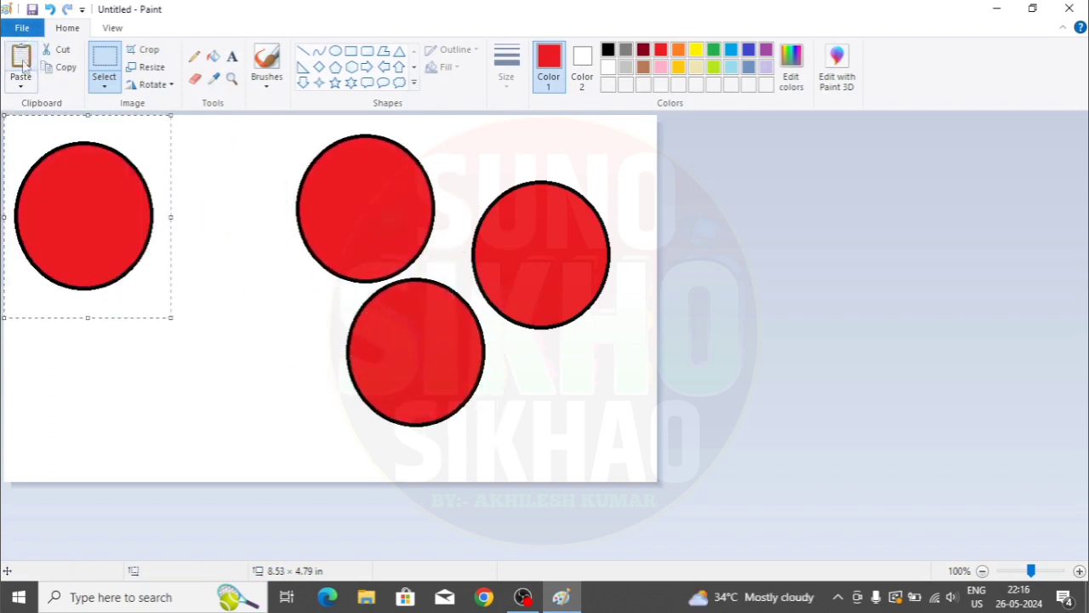
{"action": "left_click_drag", "start_coordinate": [88, 229], "coordinate": [280, 337]}
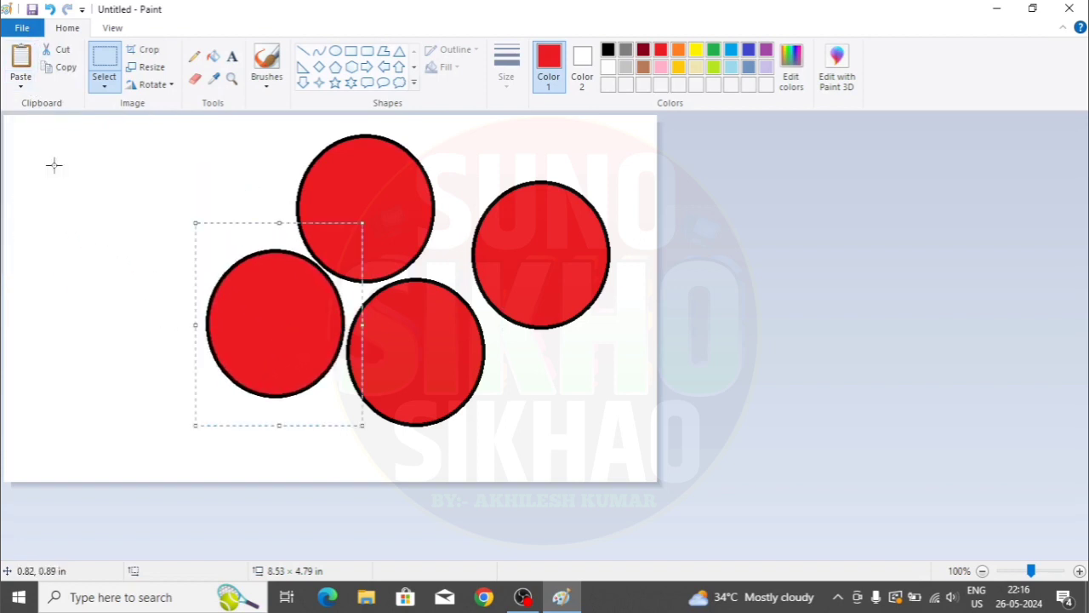
{"action": "left_click", "coordinate": [20, 58]}
{"action": "left_click_drag", "start_coordinate": [74, 250], "coordinate": [209, 225]}
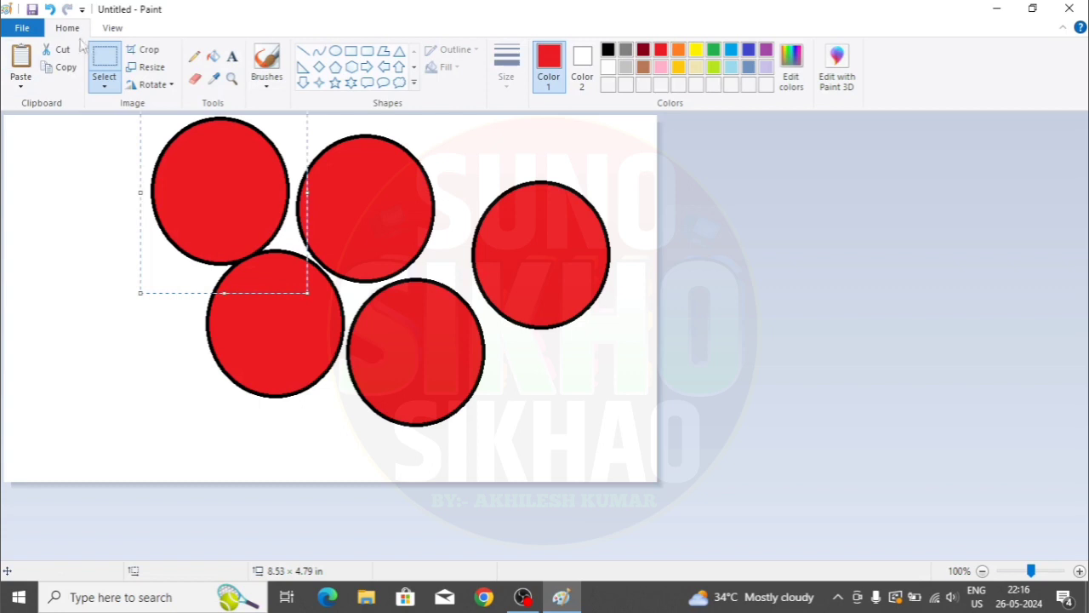
{"action": "key", "text": "ctrl+z"}
{"action": "key", "text": "ctrl+z"}
{"action": "key", "text": "ctrl+z"}
{"action": "key", "text": "ctrl+z"}
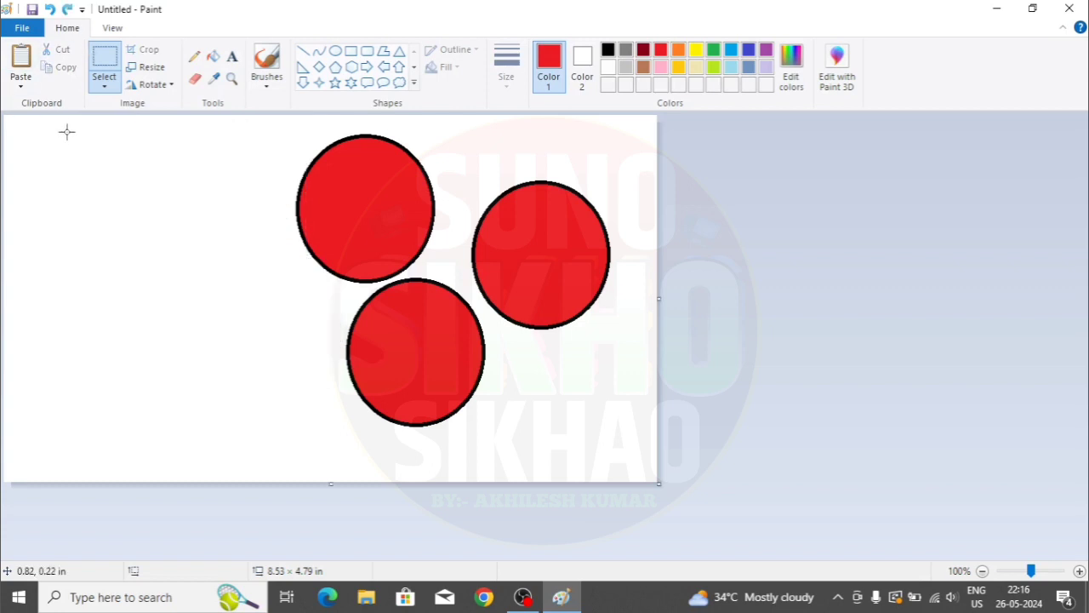
- Look through the Select and Paste options, then undo away the last red circle
{"action": "left_click", "coordinate": [106, 89]}
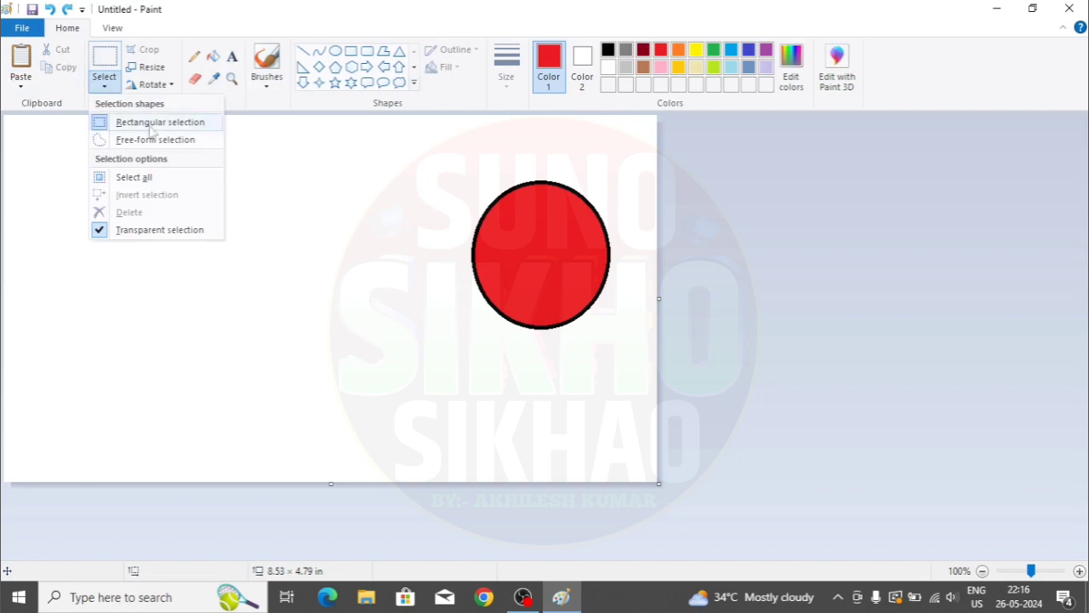
{"action": "left_click", "coordinate": [318, 242]}
{"action": "left_click", "coordinate": [22, 87]}
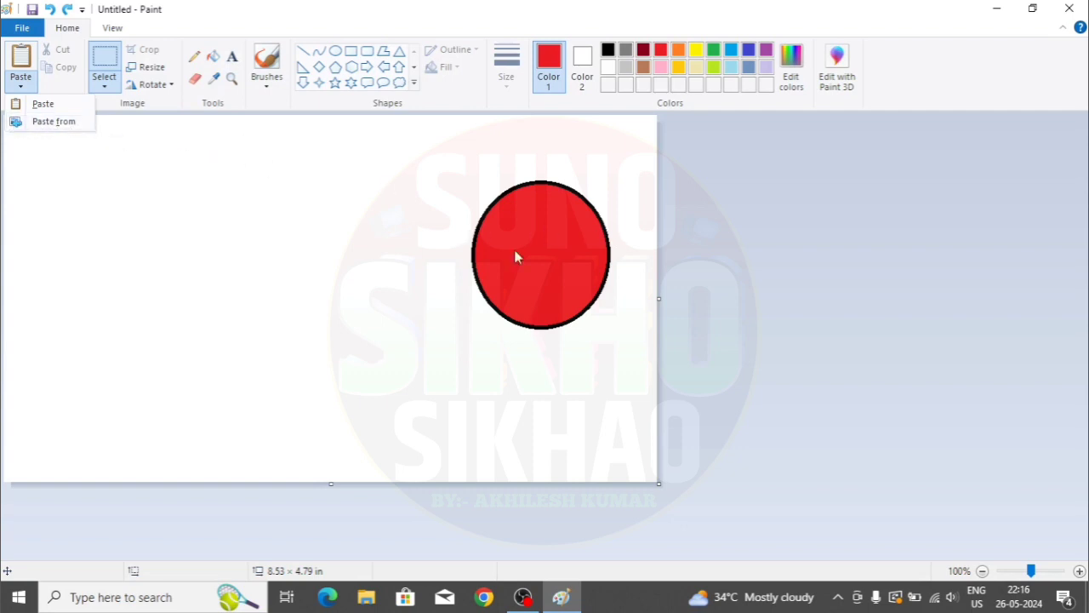
{"action": "left_click", "coordinate": [179, 329]}
{"action": "key", "text": "ctrl+z"}
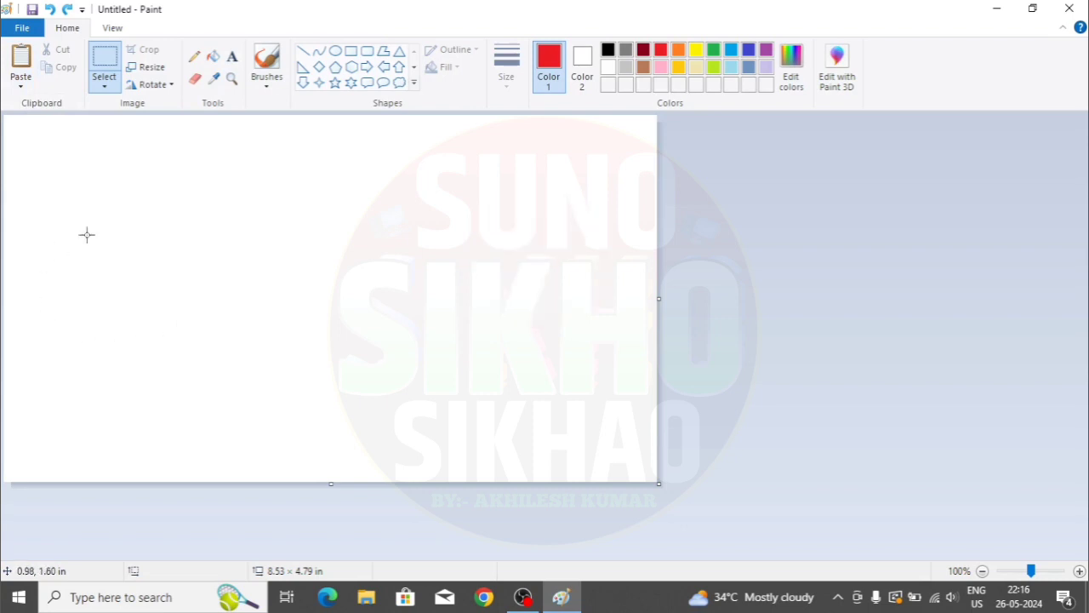
- Paste the NN picture from Documents onto the canvas using Paste from
{"action": "left_click", "coordinate": [20, 85]}
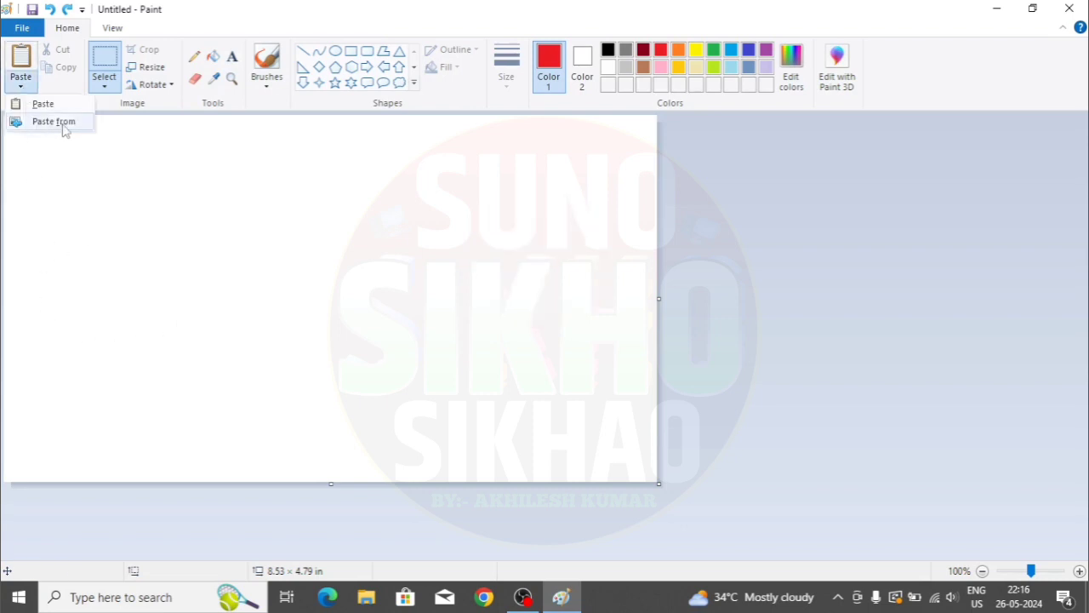
{"action": "left_click", "coordinate": [54, 122]}
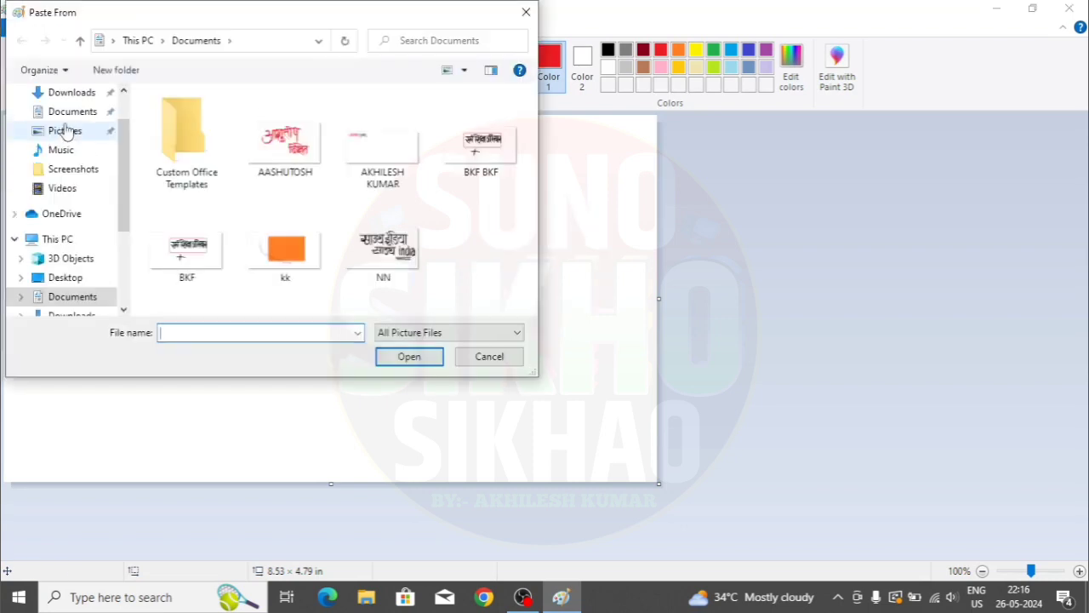
{"action": "left_click", "coordinate": [388, 247]}
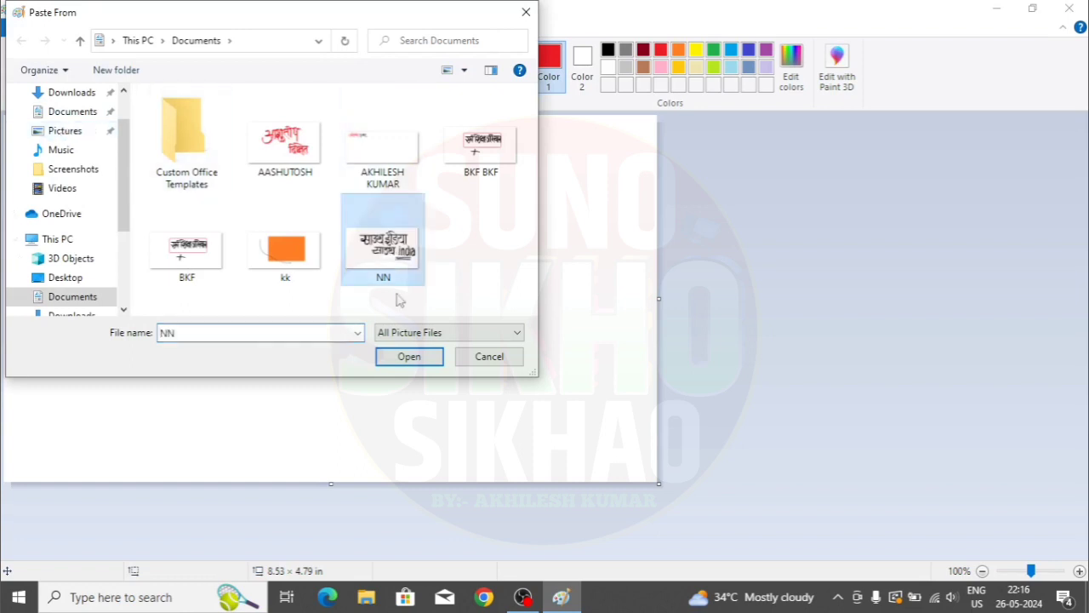
{"action": "left_click", "coordinate": [405, 359]}
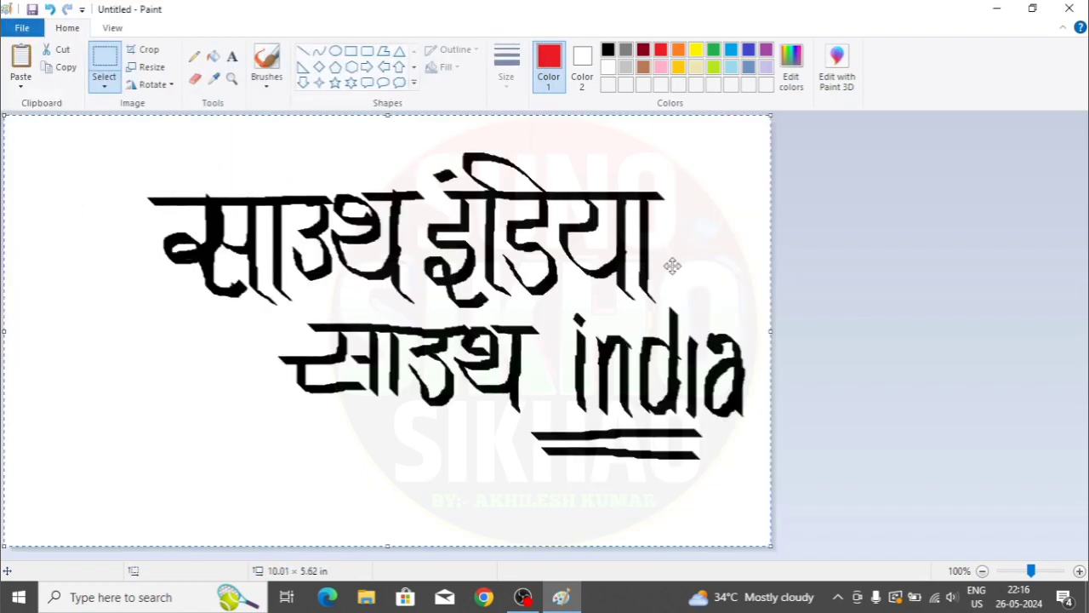
- Move the NN picture to the top-left and resize it to about 7.07 × 3.18 in
{"action": "left_click_drag", "start_coordinate": [686, 365], "coordinate": [617, 339]}
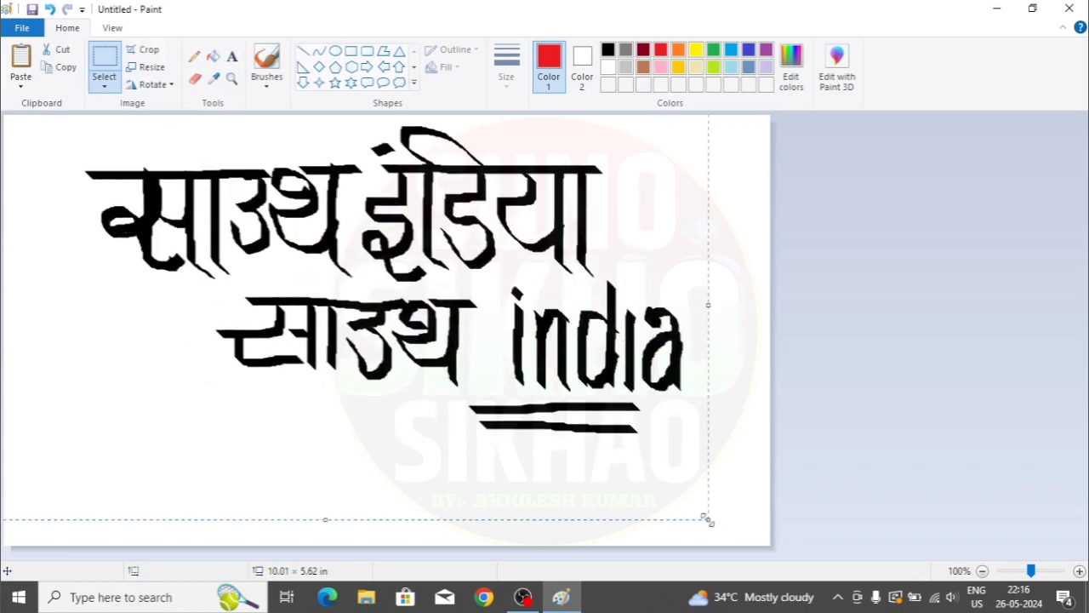
{"action": "left_click_drag", "start_coordinate": [706, 519], "coordinate": [734, 500]}
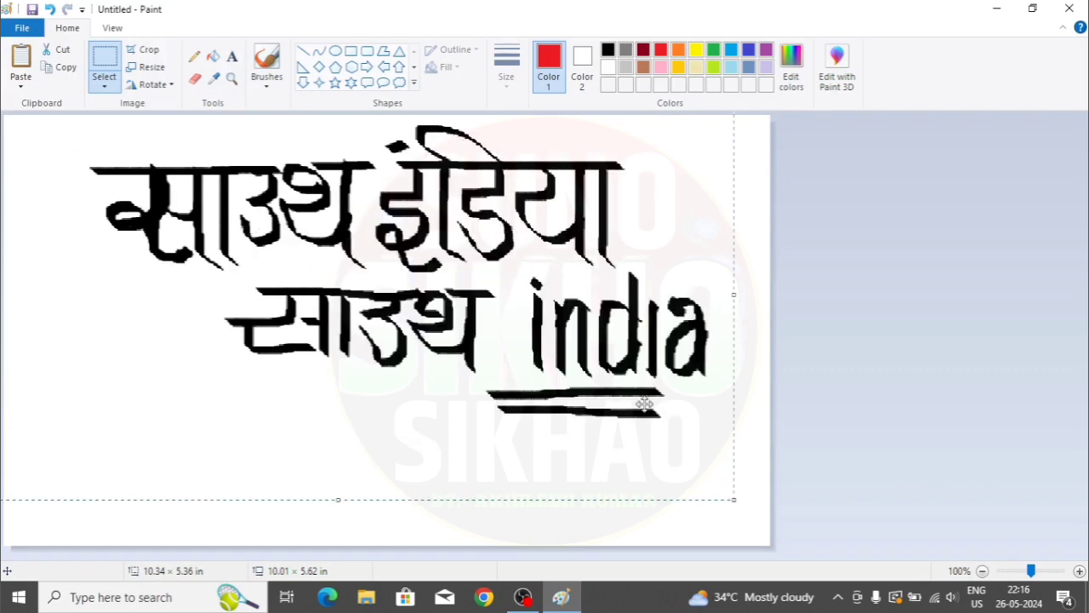
{"action": "left_click_drag", "start_coordinate": [644, 406], "coordinate": [587, 413]}
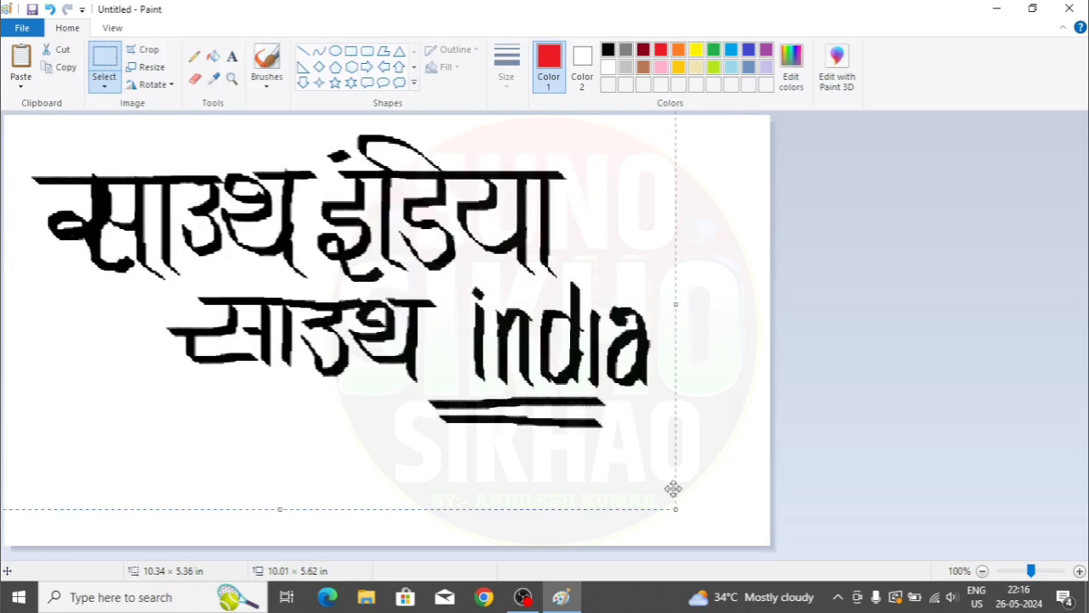
{"action": "left_click_drag", "start_coordinate": [676, 510], "coordinate": [507, 345]}
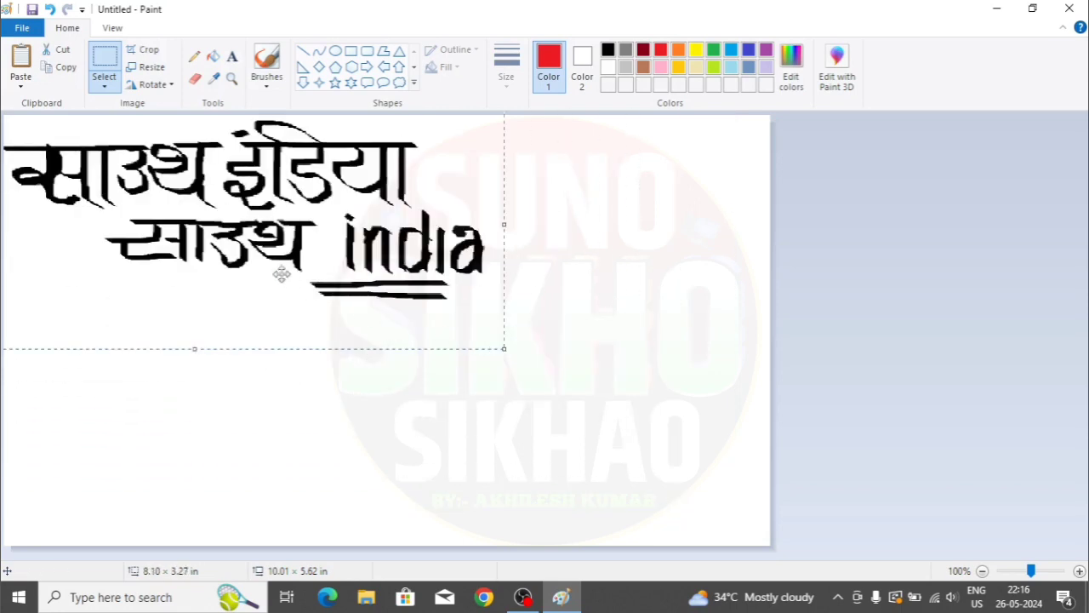
{"action": "mouse_move", "coordinate": [291, 273]}
{"action": "left_mouse_down"}
{"action": "mouse_move", "coordinate": [334, 285]}
{"action": "mouse_move", "coordinate": [292, 259]}
{"action": "left_mouse_up"}
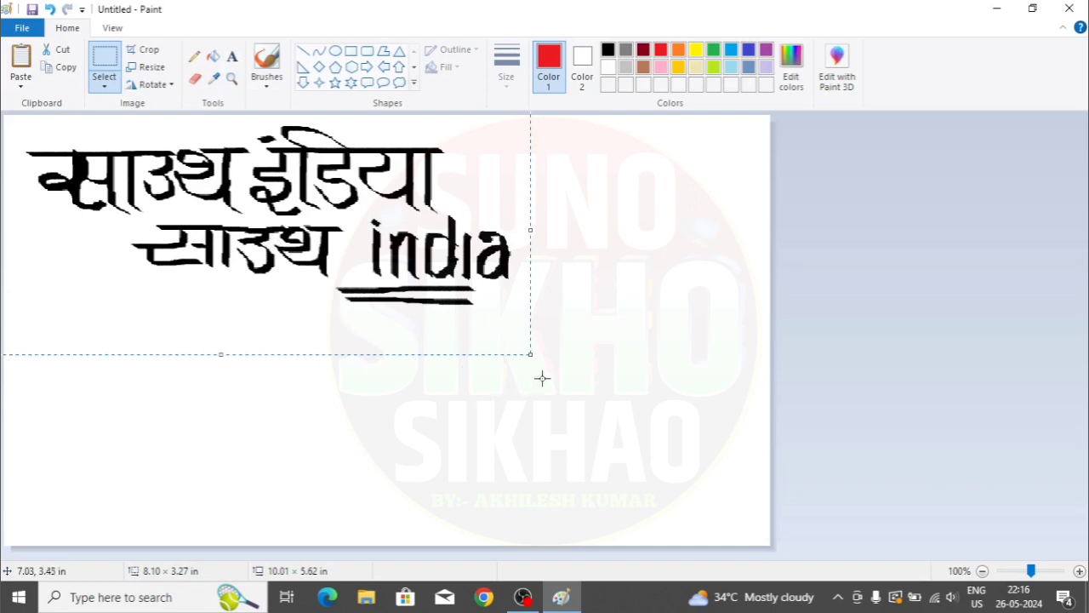
{"action": "left_click_drag", "start_coordinate": [528, 356], "coordinate": [350, 286]}
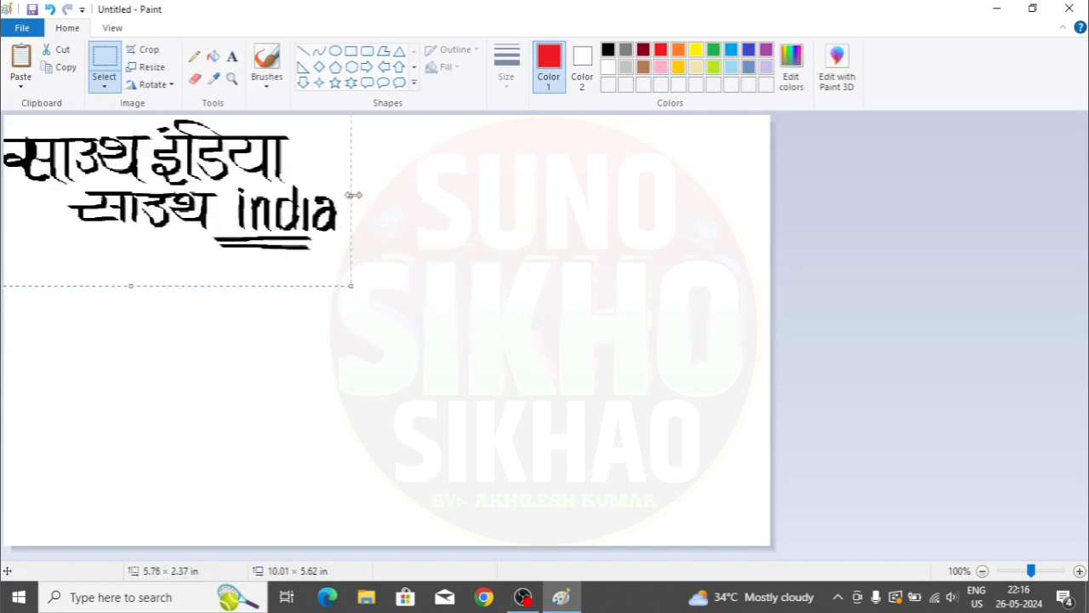
{"action": "left_click_drag", "start_coordinate": [353, 195], "coordinate": [584, 195]}
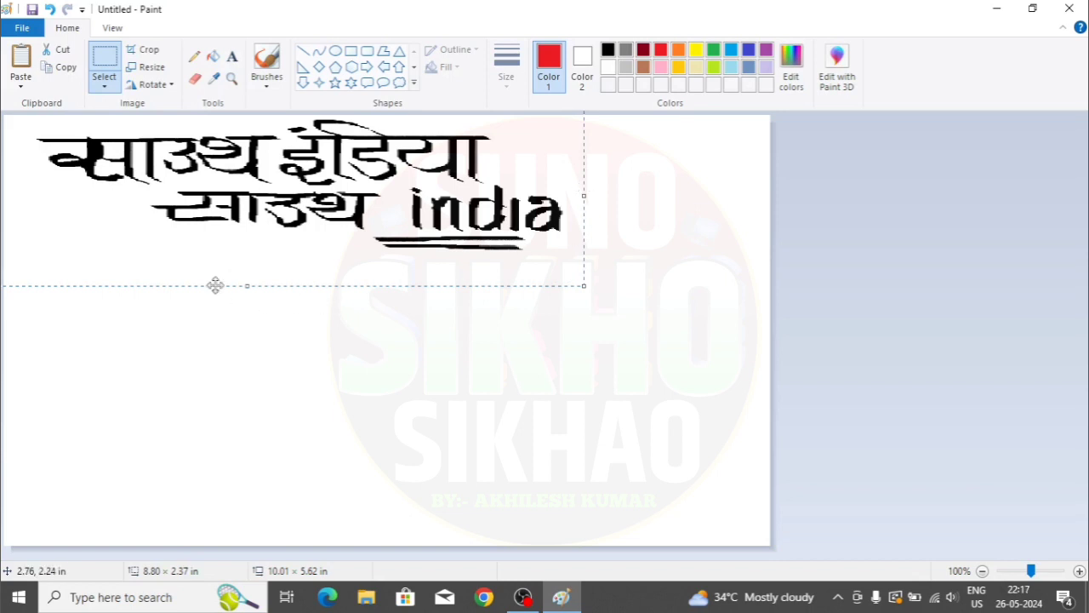
{"action": "left_click_drag", "start_coordinate": [245, 286], "coordinate": [267, 494]}
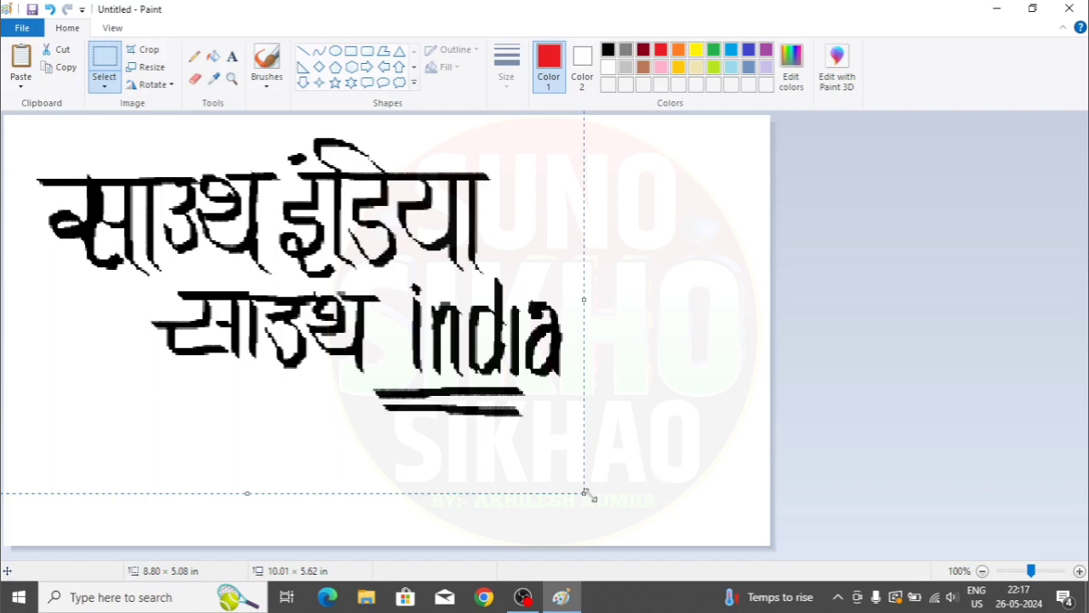
{"action": "left_click_drag", "start_coordinate": [582, 493], "coordinate": [451, 347]}
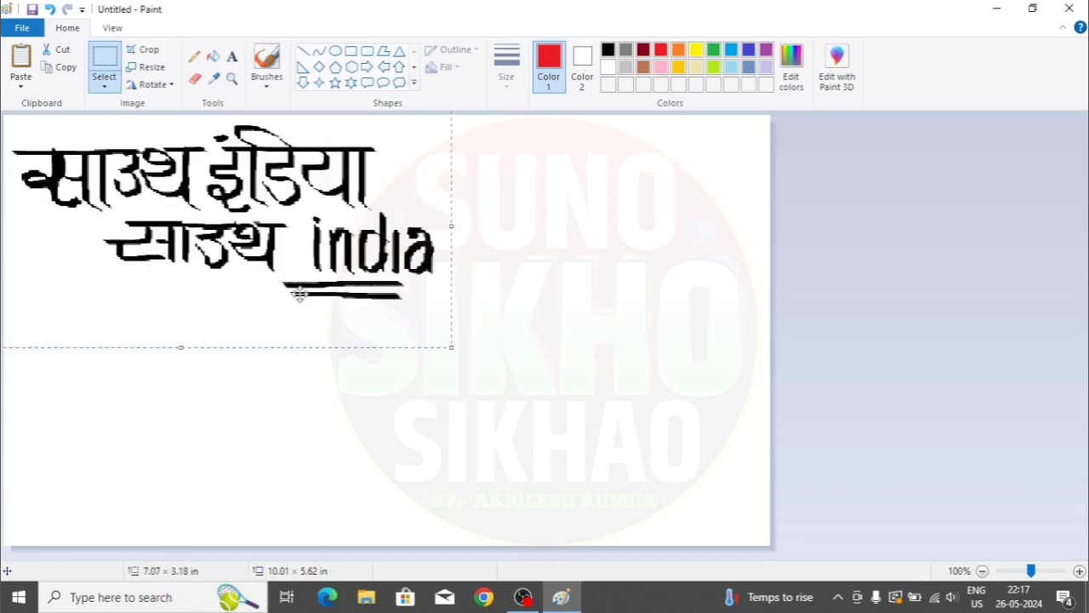
{"action": "left_click", "coordinate": [21, 85]}
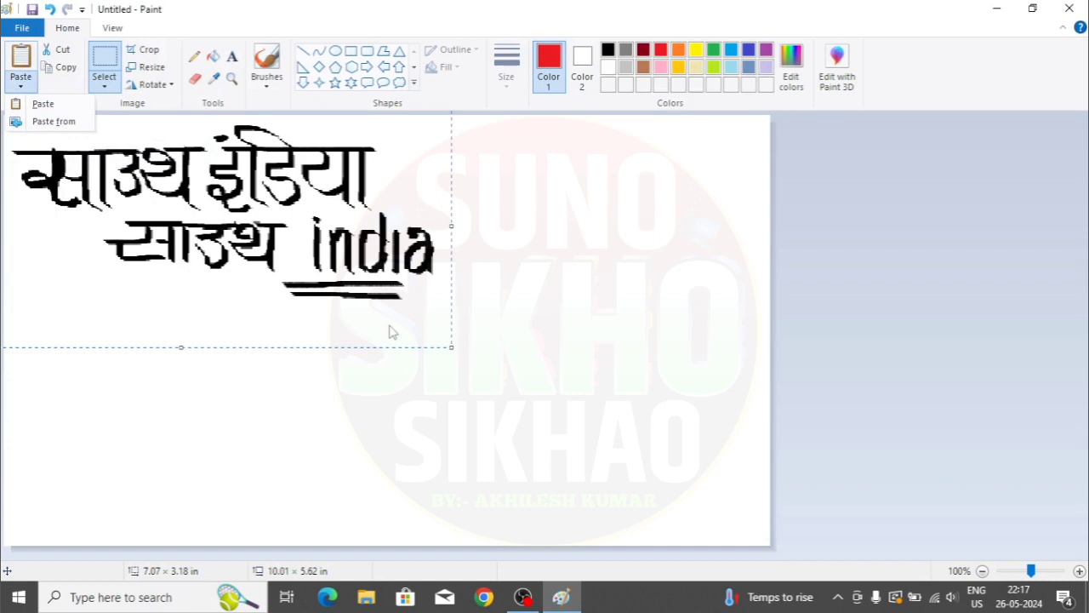
{"action": "left_click", "coordinate": [326, 348]}
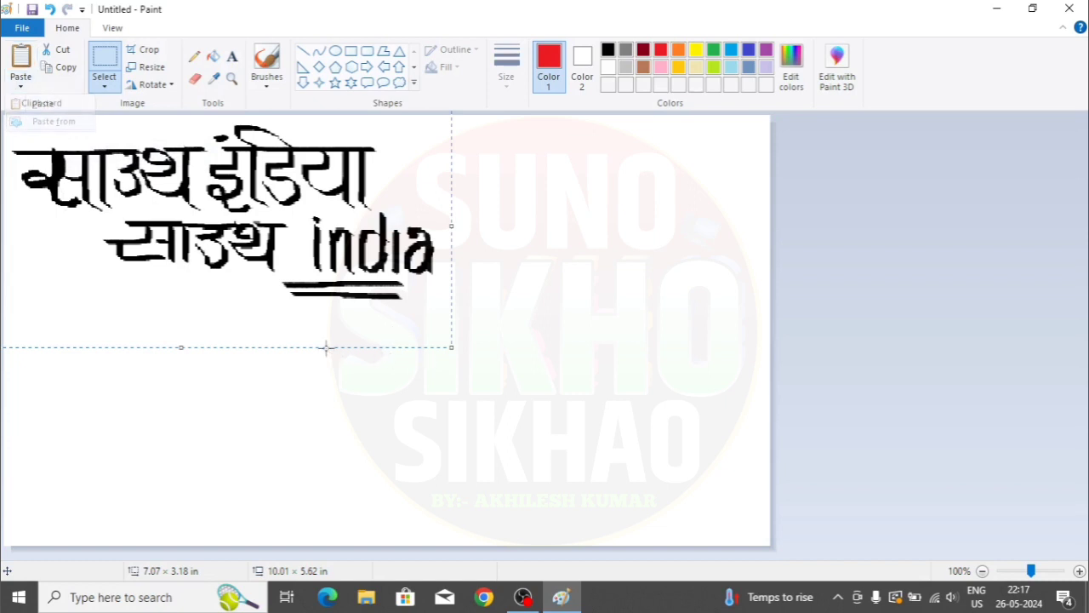
- Delete the lettering picture and draw a tall red-filled rectangle on the right
{"action": "key", "text": "Delete"}
{"action": "left_click", "coordinate": [19, 85]}
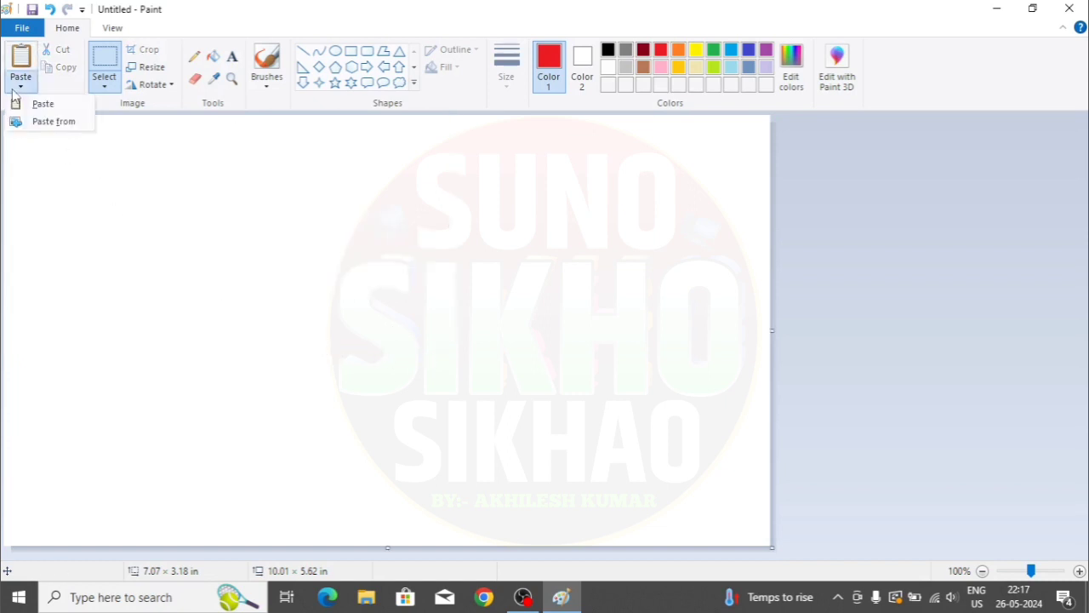
{"action": "left_click", "coordinate": [104, 85]}
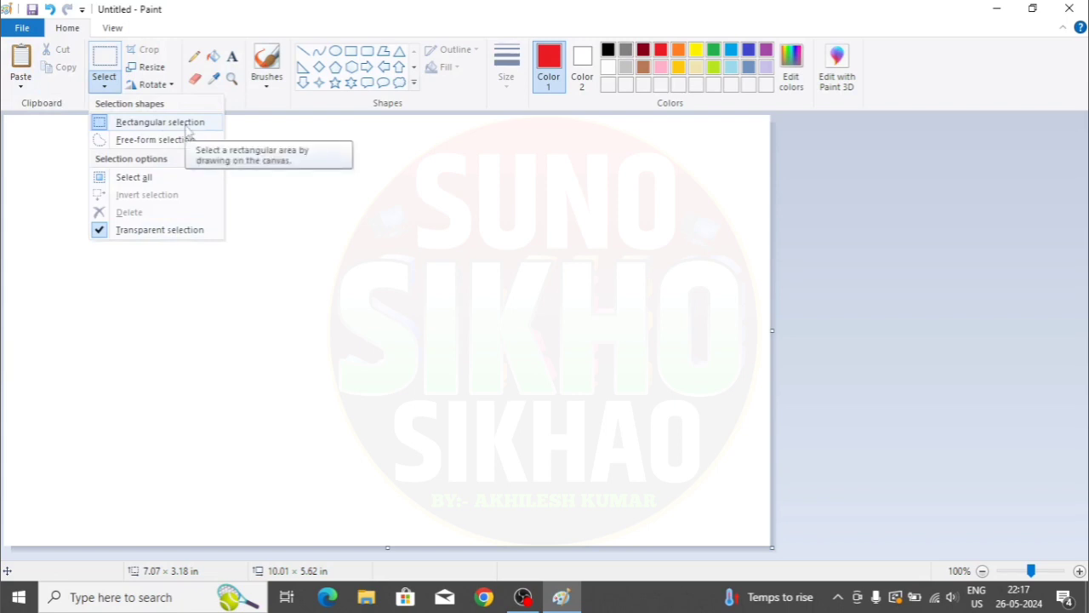
{"action": "left_click", "coordinate": [331, 284]}
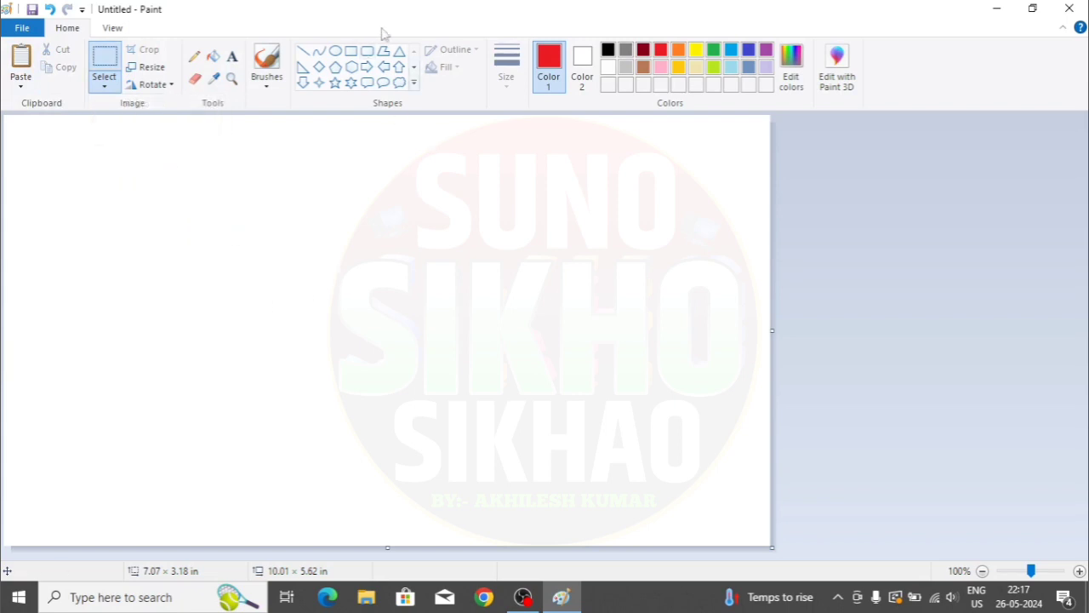
{"action": "left_click", "coordinate": [351, 51]}
{"action": "left_click_drag", "start_coordinate": [493, 166], "coordinate": [709, 481]}
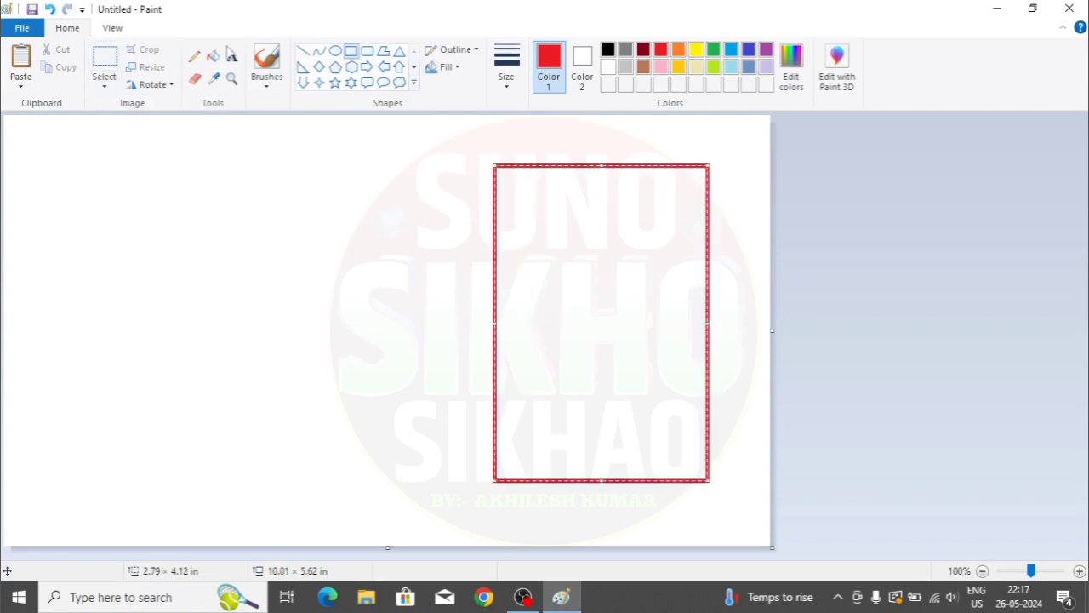
{"action": "left_click", "coordinate": [213, 56]}
{"action": "left_click", "coordinate": [649, 222]}
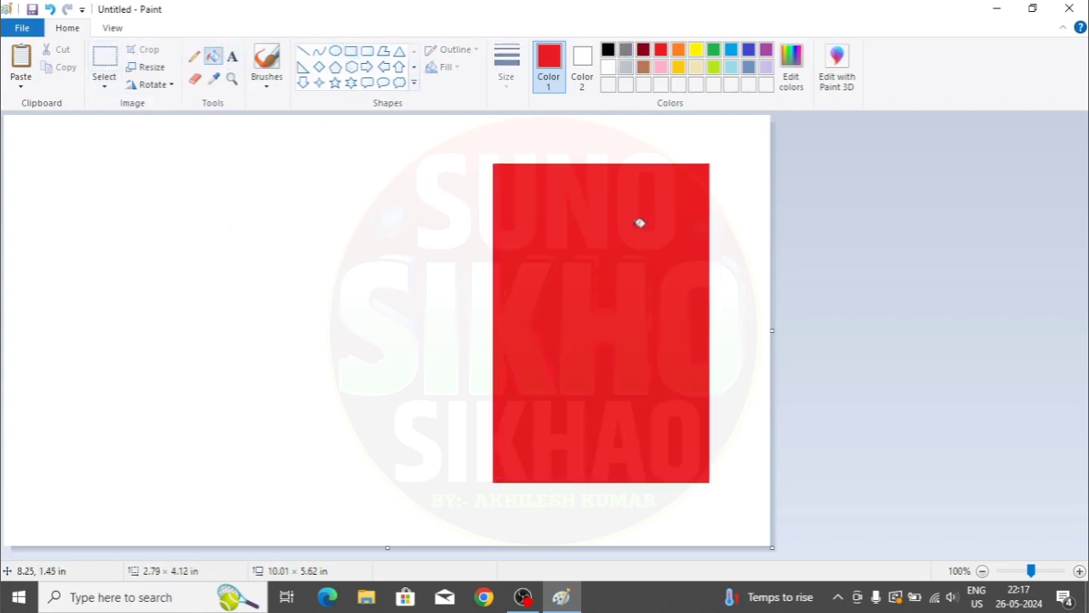
- Draw an oval on the left and fill it solid black
{"action": "left_click", "coordinate": [609, 50]}
{"action": "left_click", "coordinate": [335, 51]}
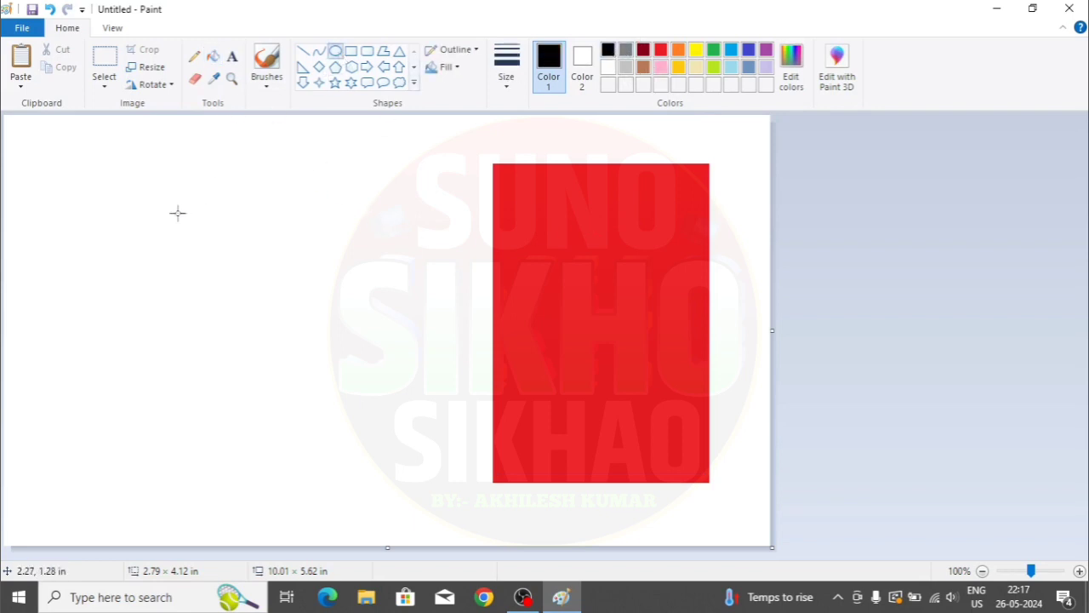
{"action": "mouse_move", "coordinate": [177, 212]}
{"action": "left_mouse_down"}
{"action": "mouse_move", "coordinate": [294, 290]}
{"action": "mouse_move", "coordinate": [285, 304]}
{"action": "left_mouse_up"}
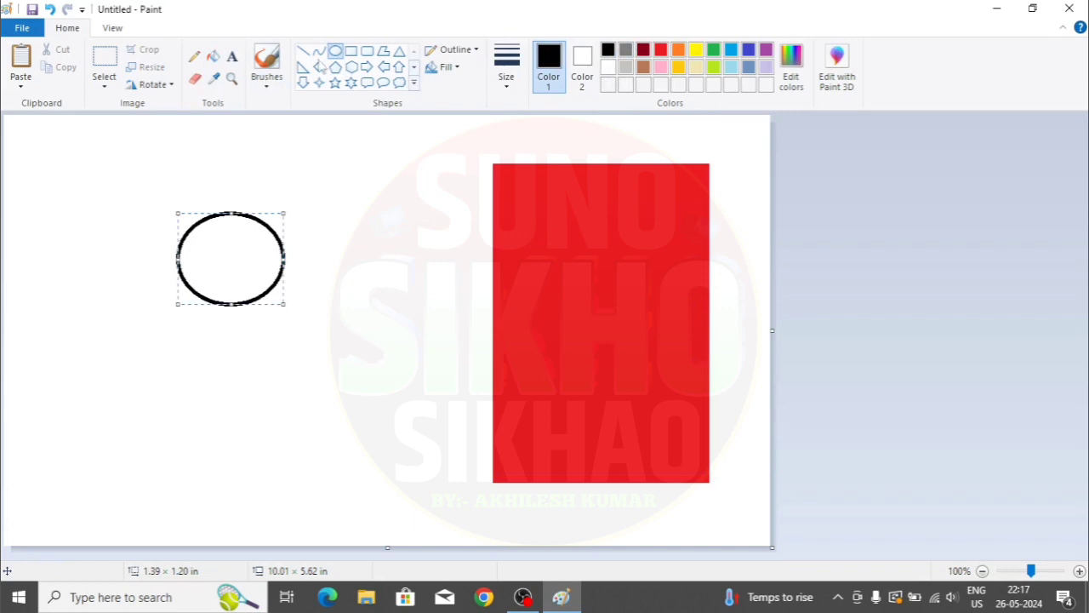
{"action": "left_click", "coordinate": [212, 56]}
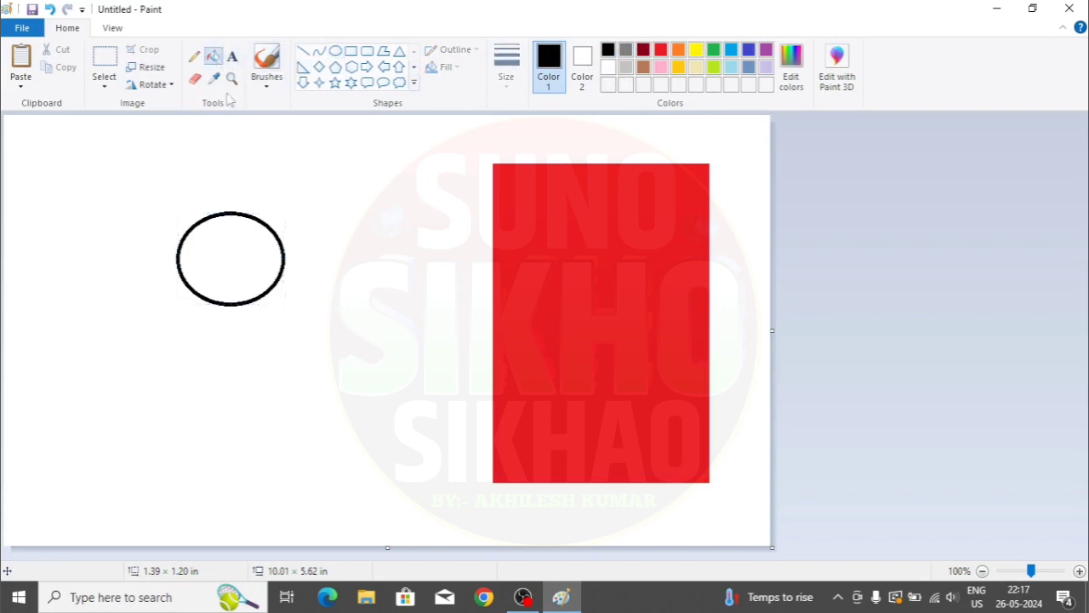
{"action": "left_click", "coordinate": [236, 250]}
- Choose Rectangular selection from the Select options
{"action": "left_click", "coordinate": [104, 81]}
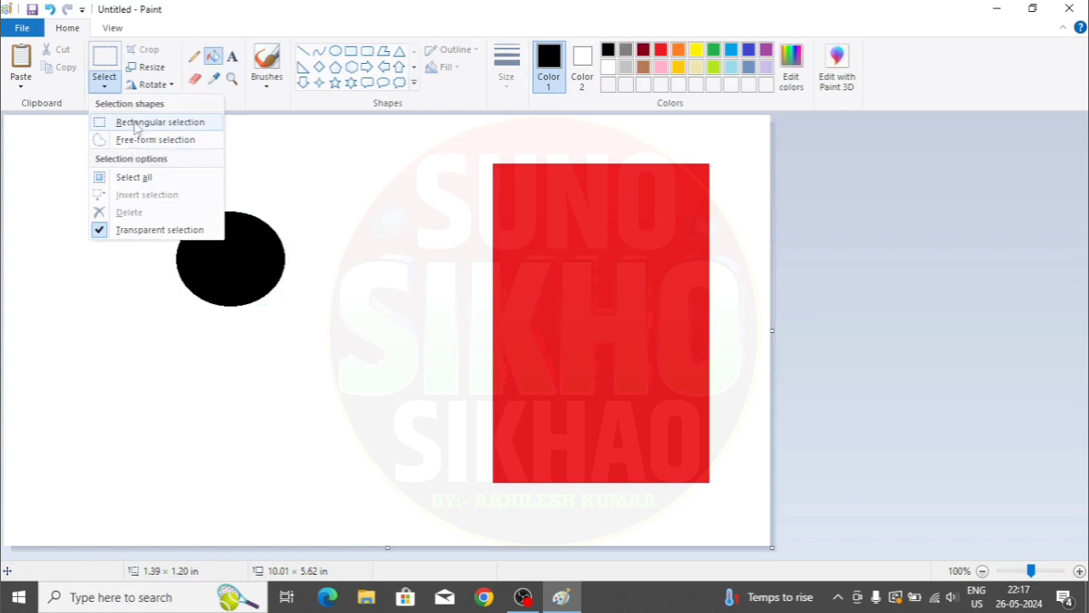
{"action": "left_click", "coordinate": [134, 121]}
{"action": "left_click", "coordinate": [104, 84]}
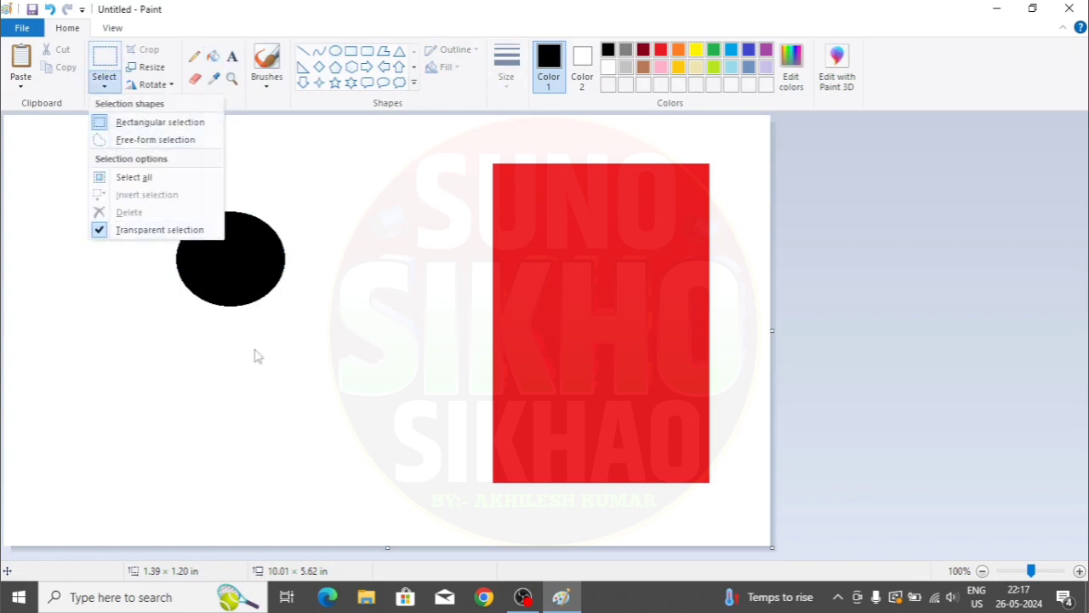
- Select the black circle, move it onto the red rectangle toggling Transparent selection, then move it back
{"action": "left_click", "coordinate": [175, 225]}
{"action": "left_click_drag", "start_coordinate": [168, 191], "coordinate": [289, 321]}
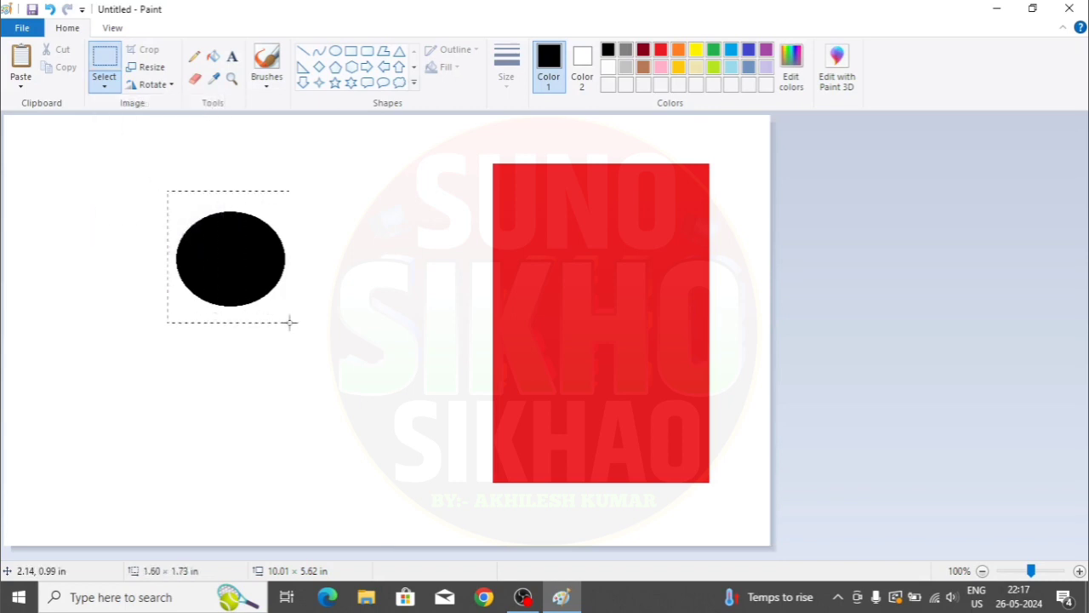
{"action": "left_click_drag", "start_coordinate": [226, 267], "coordinate": [611, 305]}
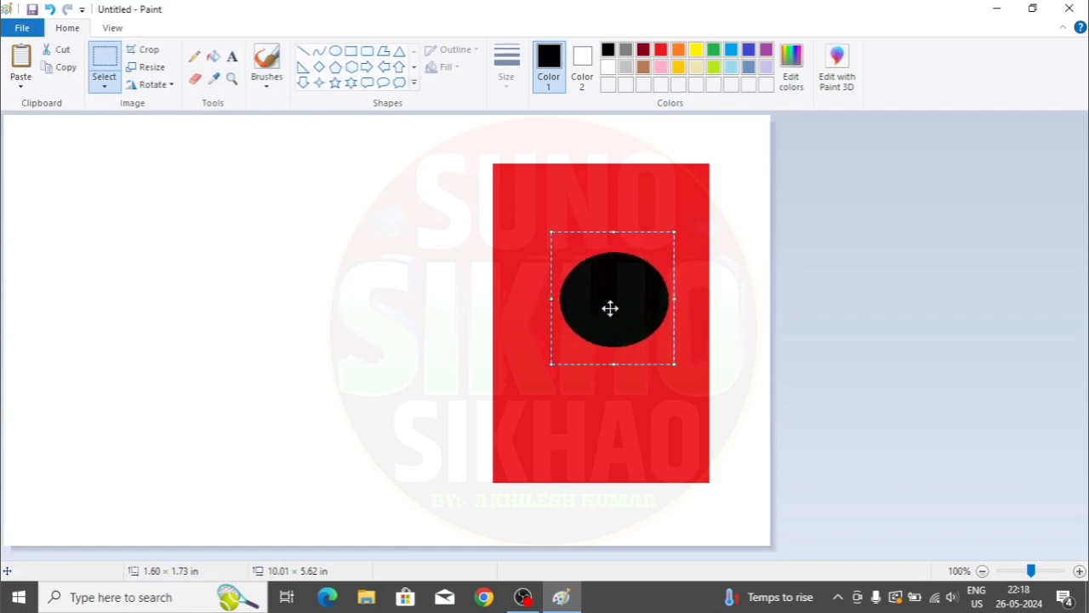
{"action": "left_click", "coordinate": [105, 87]}
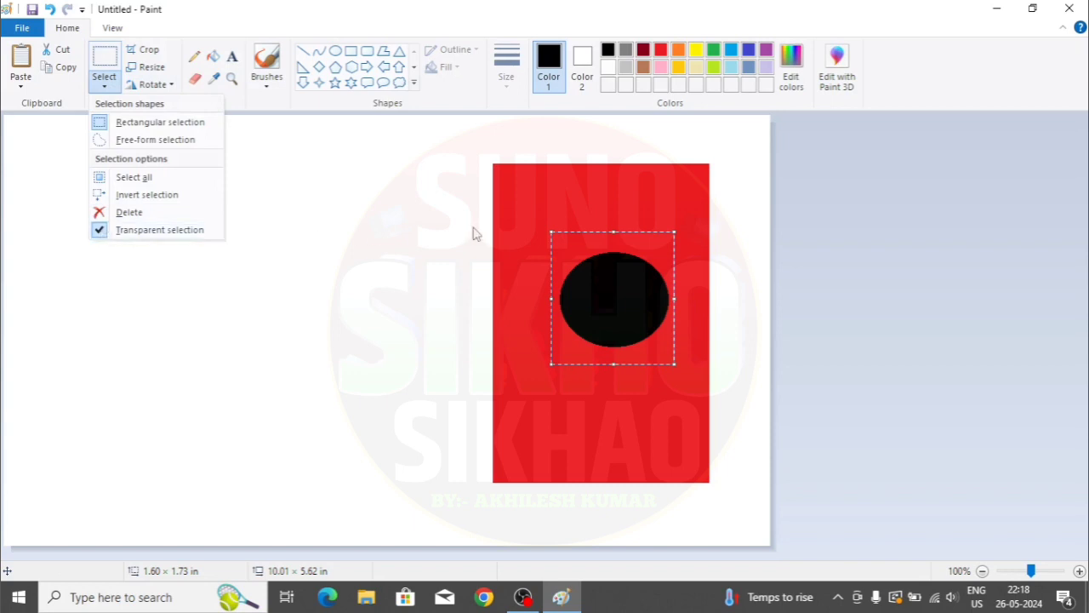
{"action": "left_click", "coordinate": [95, 229]}
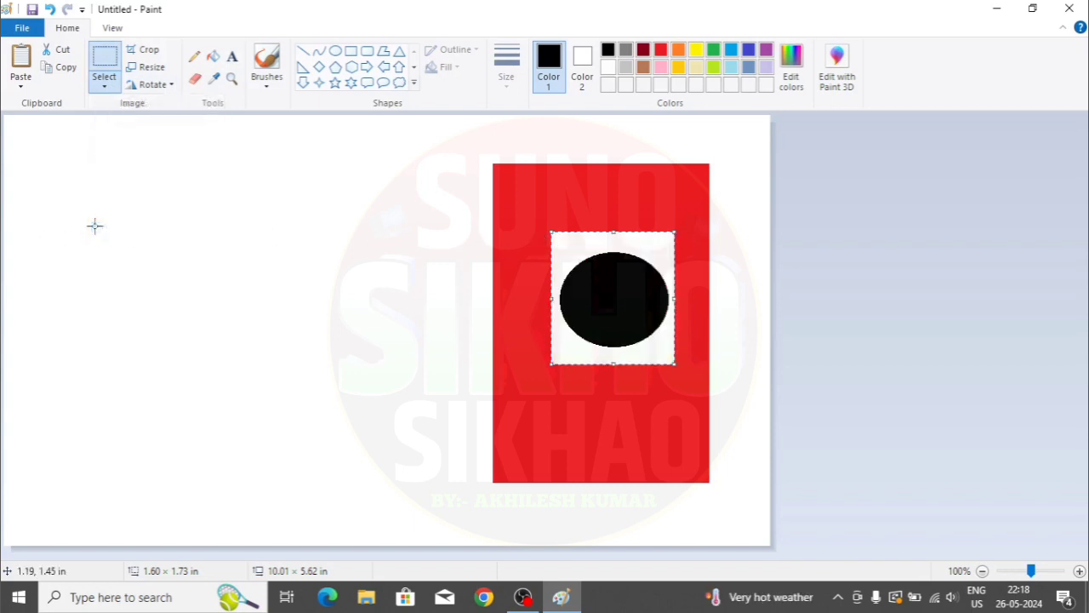
{"action": "left_click", "coordinate": [103, 85]}
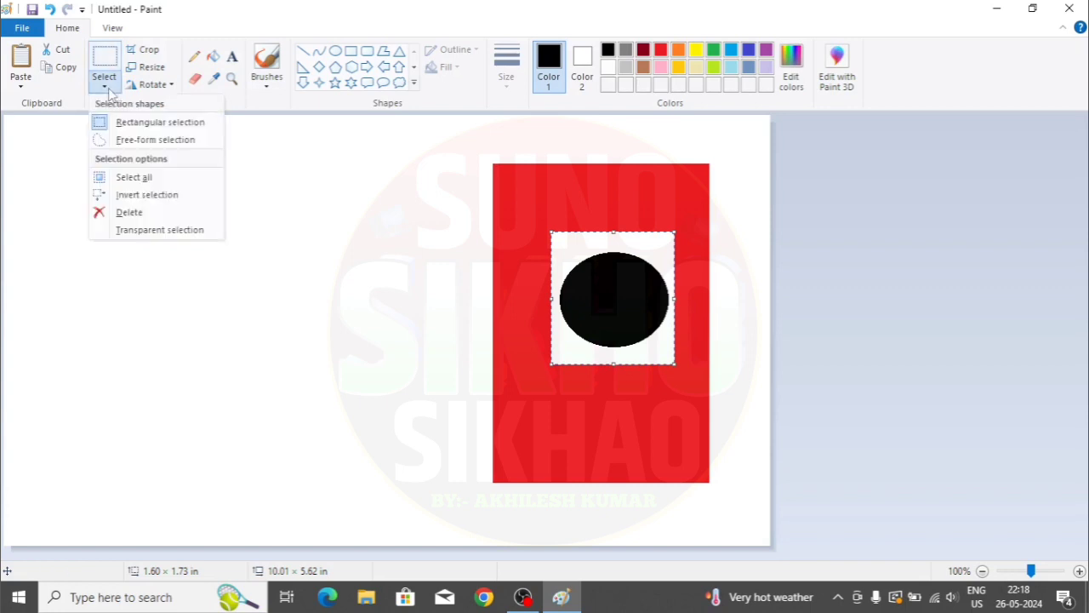
{"action": "left_click", "coordinate": [110, 233]}
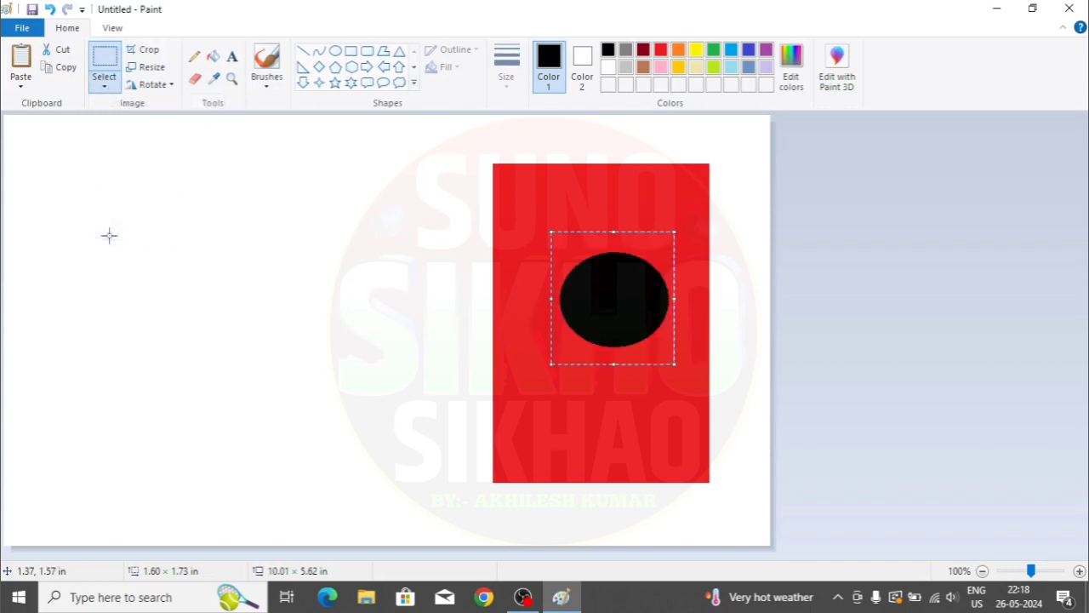
{"action": "left_click_drag", "start_coordinate": [615, 313], "coordinate": [286, 324]}
- Move the circle onto the rectangle with transparency off, then back left again
{"action": "left_click", "coordinate": [104, 84]}
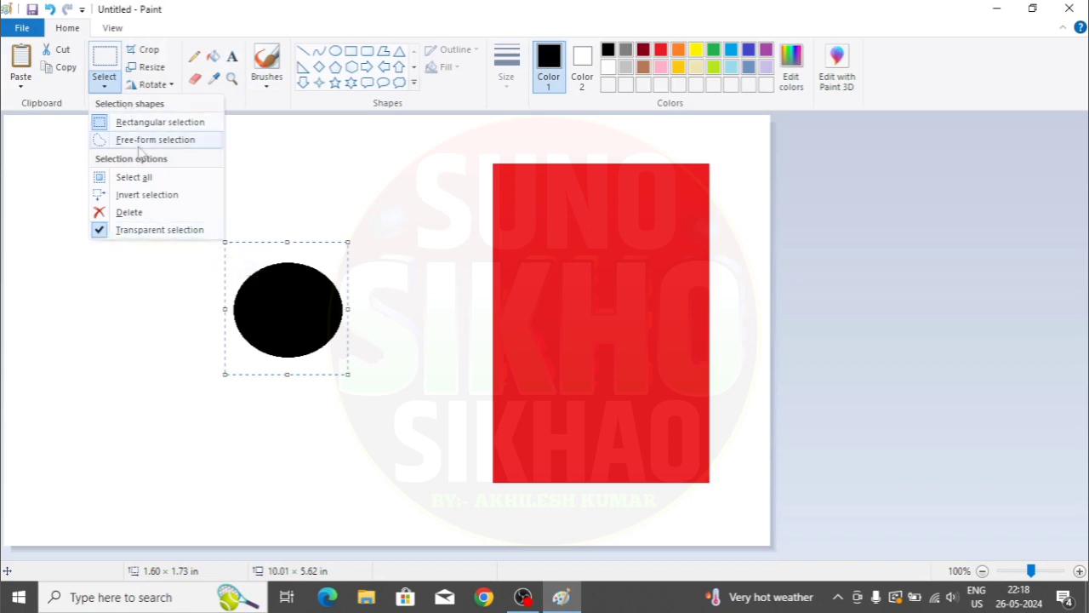
{"action": "left_click", "coordinate": [286, 273]}
{"action": "left_click_drag", "start_coordinate": [285, 297], "coordinate": [584, 295]}
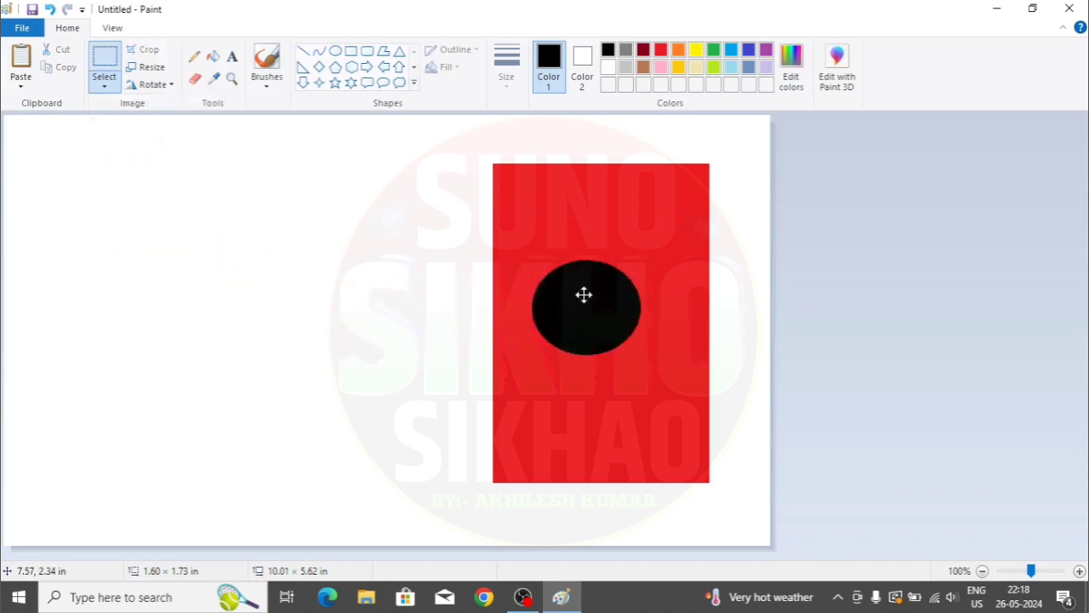
{"action": "left_click", "coordinate": [104, 82]}
{"action": "left_click", "coordinate": [154, 230]}
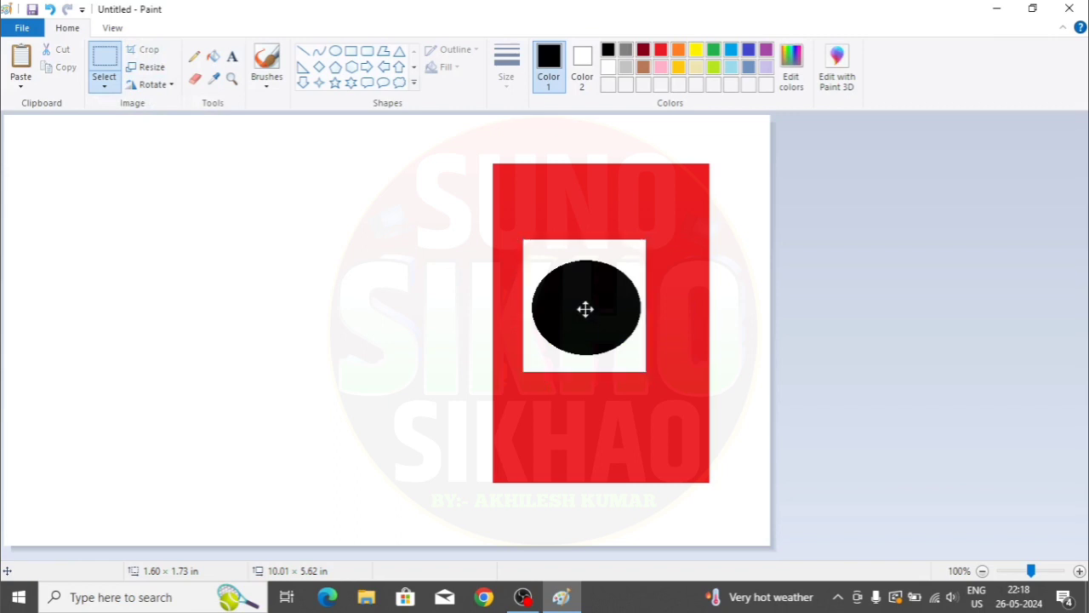
{"action": "left_click_drag", "start_coordinate": [586, 309], "coordinate": [278, 297]}
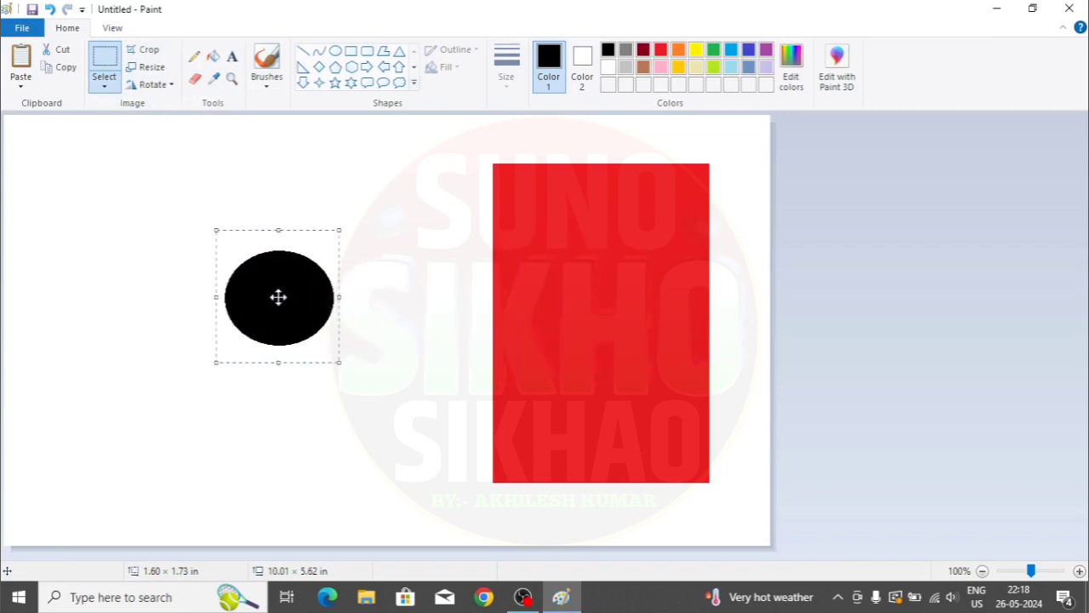
- Switch to Free-form selection and trace around the black circle
{"action": "left_click", "coordinate": [105, 85]}
{"action": "left_click", "coordinate": [140, 141]}
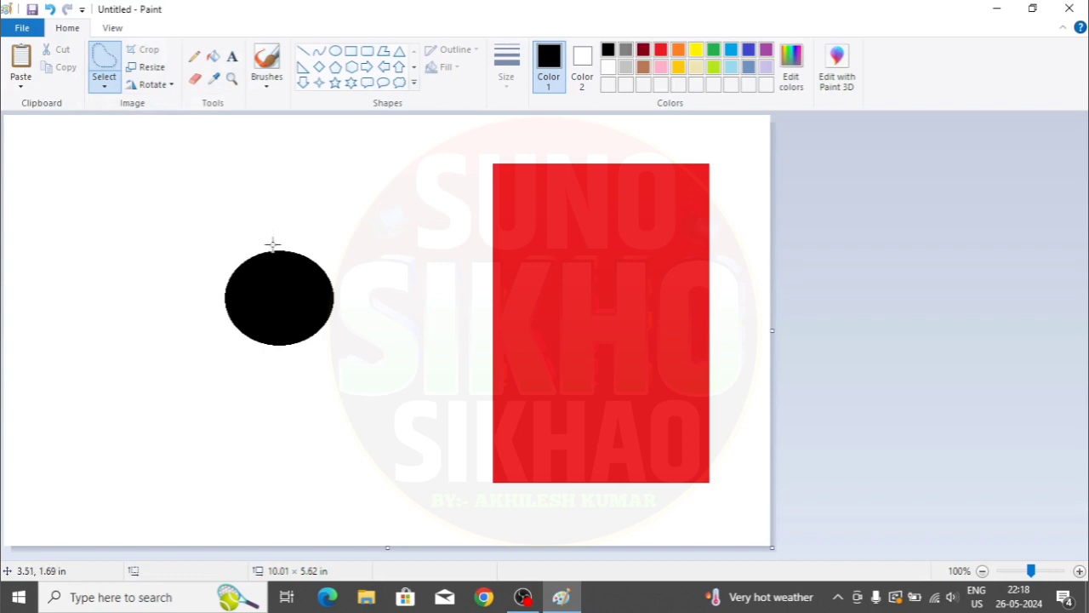
{"action": "mouse_move", "coordinate": [273, 244]}
{"action": "left_mouse_down"}
{"action": "mouse_move", "coordinate": [202, 220]}
{"action": "mouse_move", "coordinate": [182, 239]}
{"action": "mouse_move", "coordinate": [180, 311]}
{"action": "mouse_move", "coordinate": [202, 344]}
{"action": "mouse_move", "coordinate": [310, 399]}
{"action": "mouse_move", "coordinate": [368, 326]}
{"action": "mouse_move", "coordinate": [382, 265]}
{"action": "mouse_move", "coordinate": [374, 229]}
{"action": "mouse_move", "coordinate": [335, 203]}
{"action": "mouse_move", "coordinate": [270, 243]}
{"action": "left_mouse_up"}
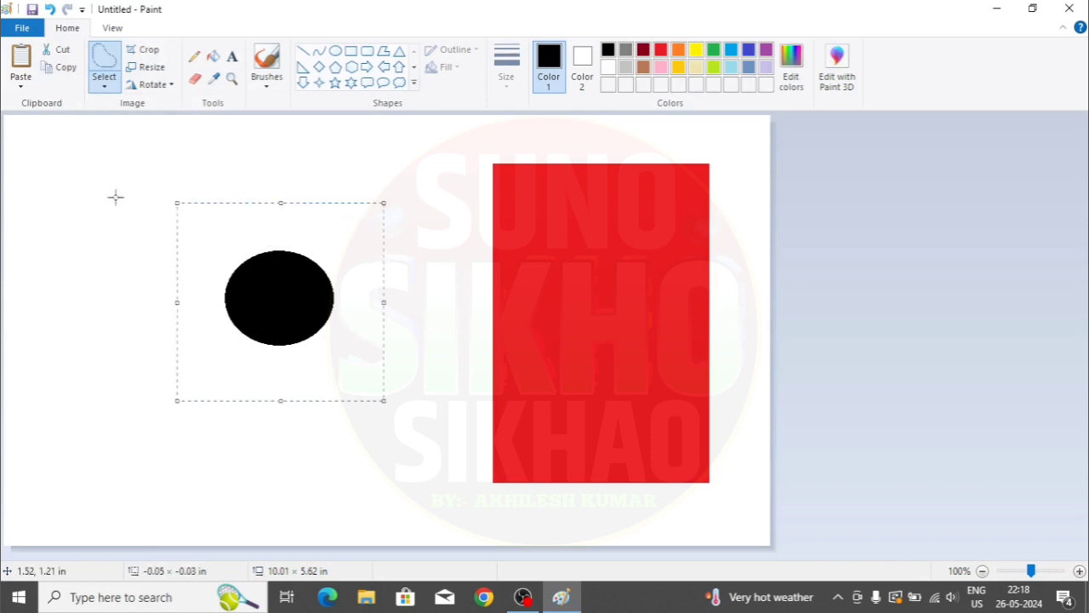
- Move the freehand selection onto the red rectangle with Transparent selection on
{"action": "left_click", "coordinate": [103, 81]}
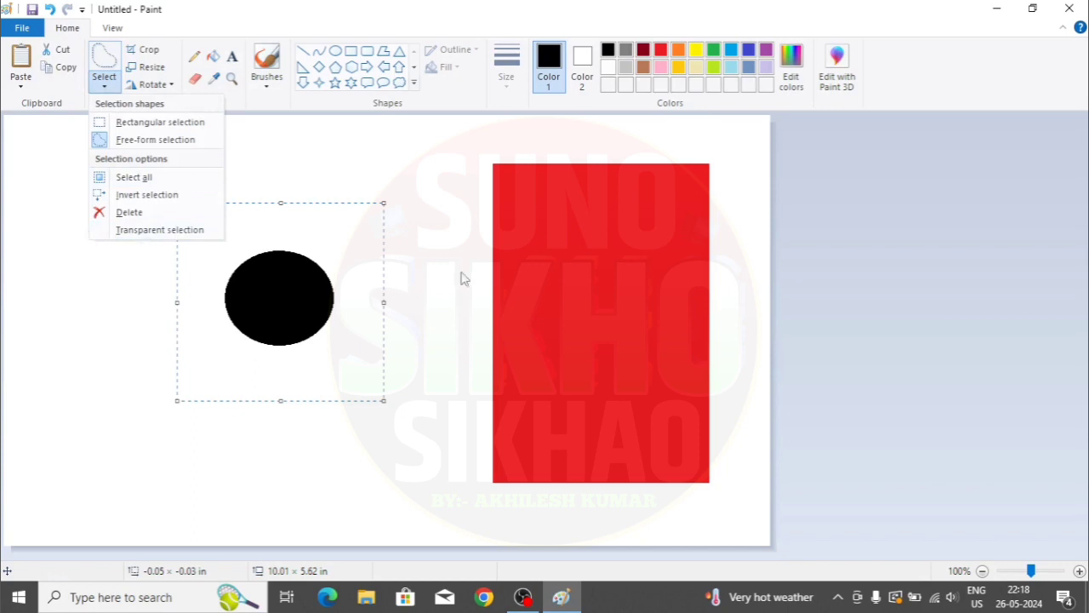
{"action": "left_click", "coordinate": [306, 305]}
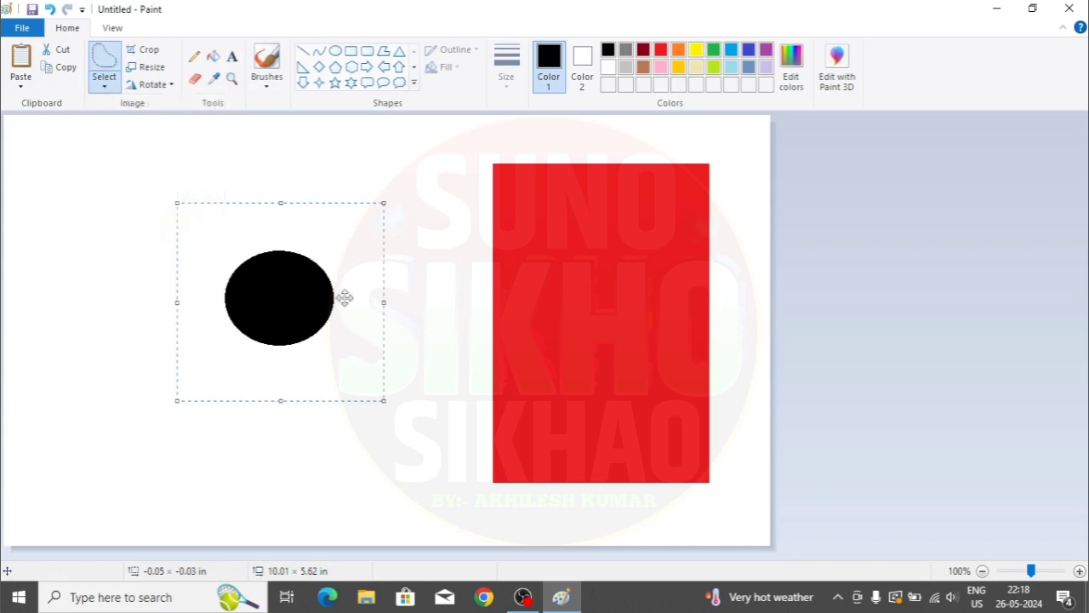
{"action": "left_click_drag", "start_coordinate": [299, 294], "coordinate": [599, 318]}
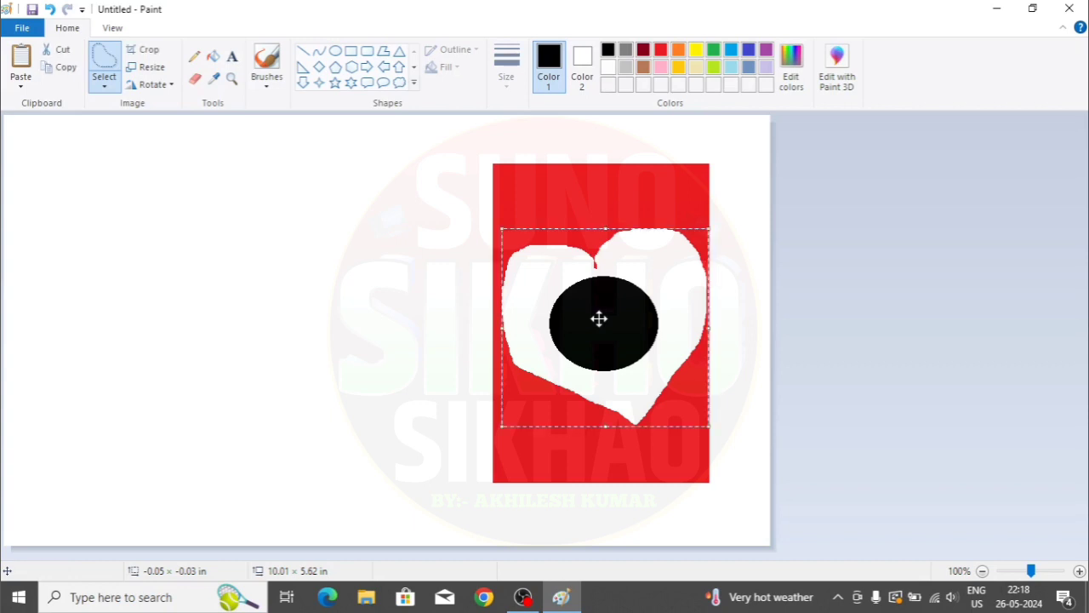
{"action": "left_click", "coordinate": [104, 88]}
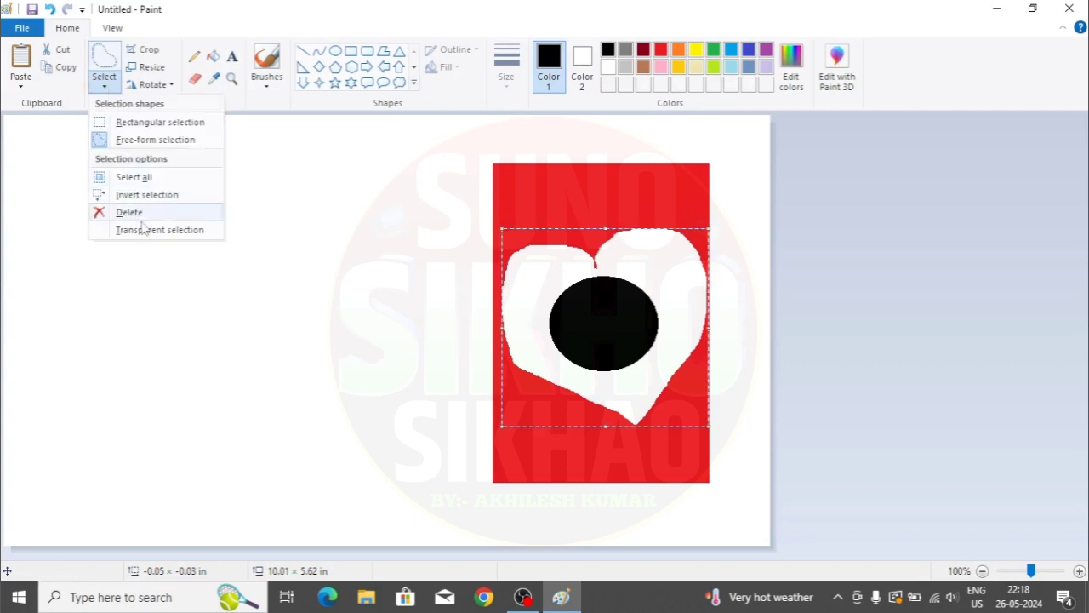
{"action": "left_click", "coordinate": [138, 228]}
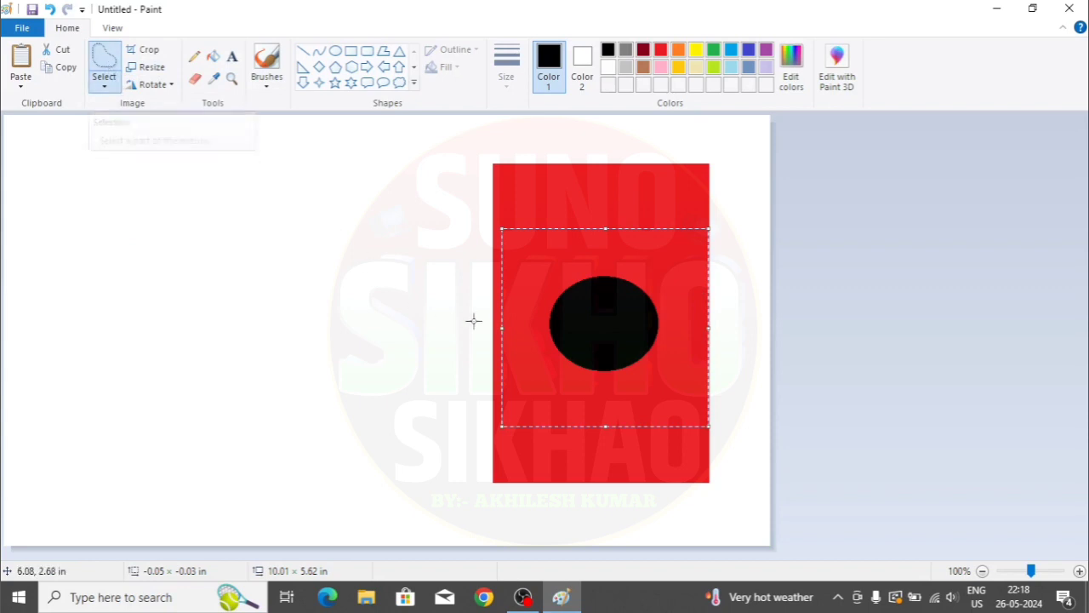
- Select all, then invert the selection to clear it
{"action": "left_click", "coordinate": [105, 87]}
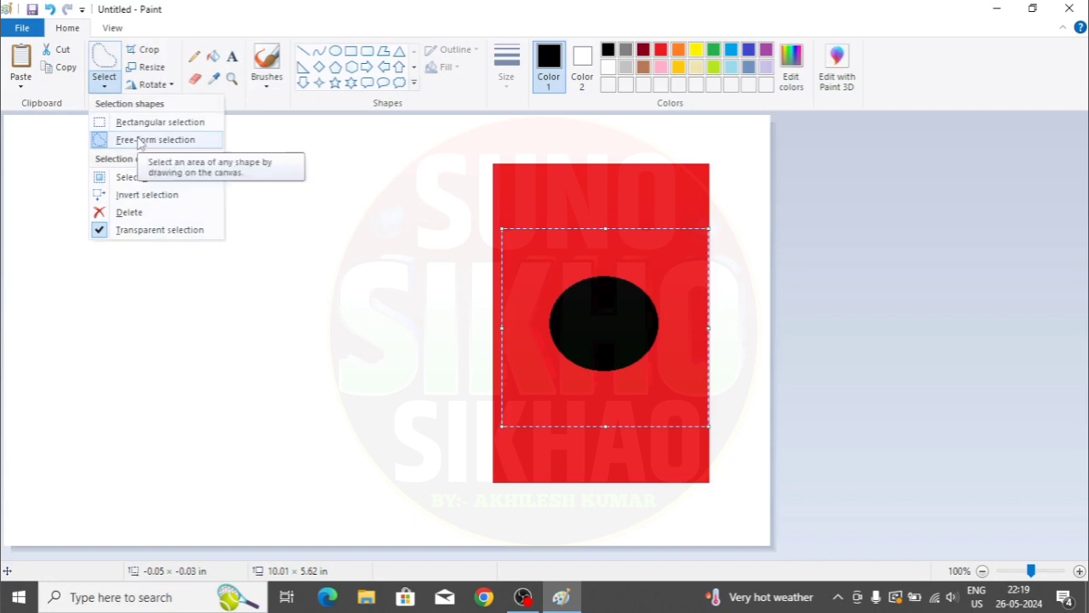
{"action": "left_click", "coordinate": [143, 181]}
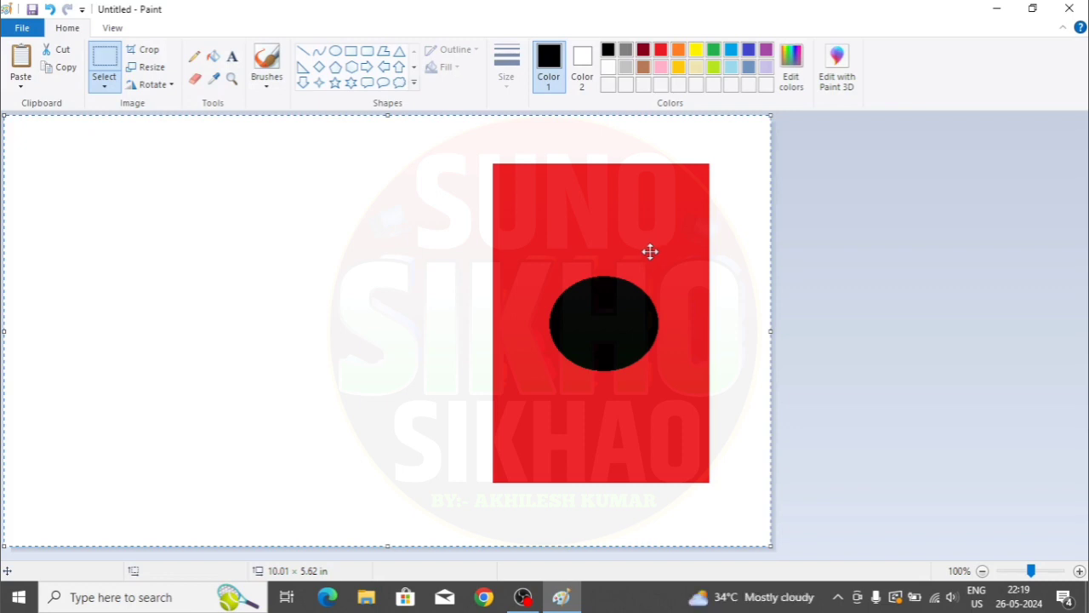
{"action": "left_click", "coordinate": [103, 85]}
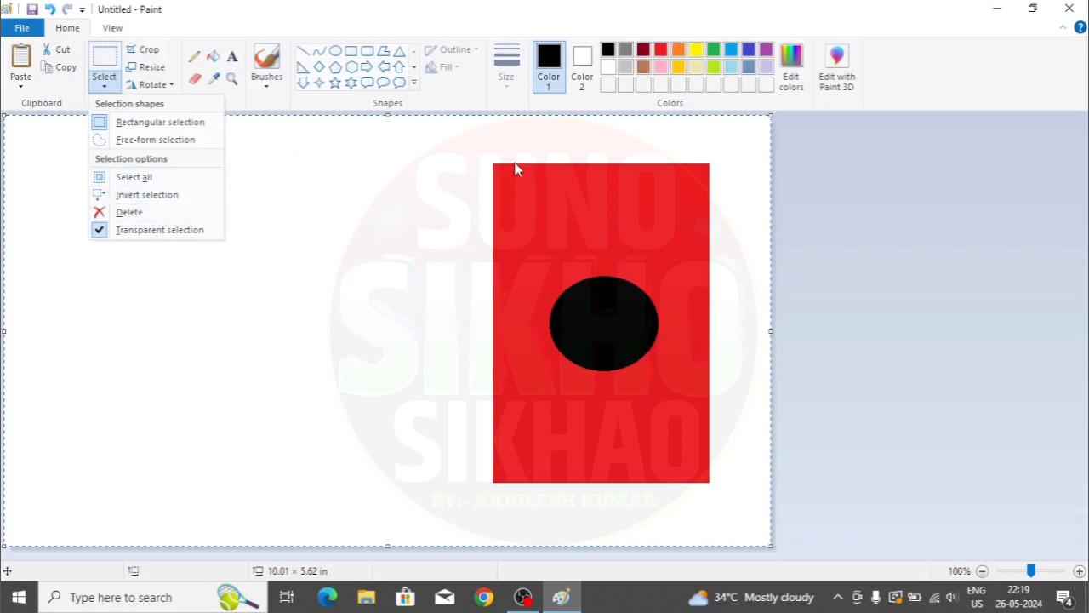
{"action": "left_click", "coordinate": [140, 196]}
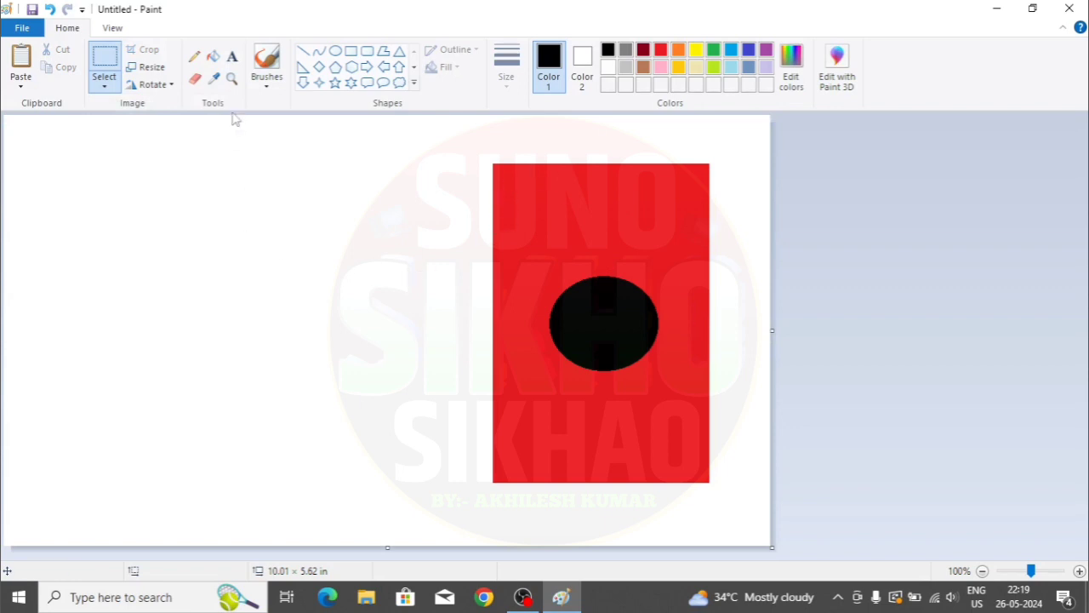
- Free-form select a heart around the black circle, invert, and delete the red outside it
{"action": "left_click", "coordinate": [105, 85]}
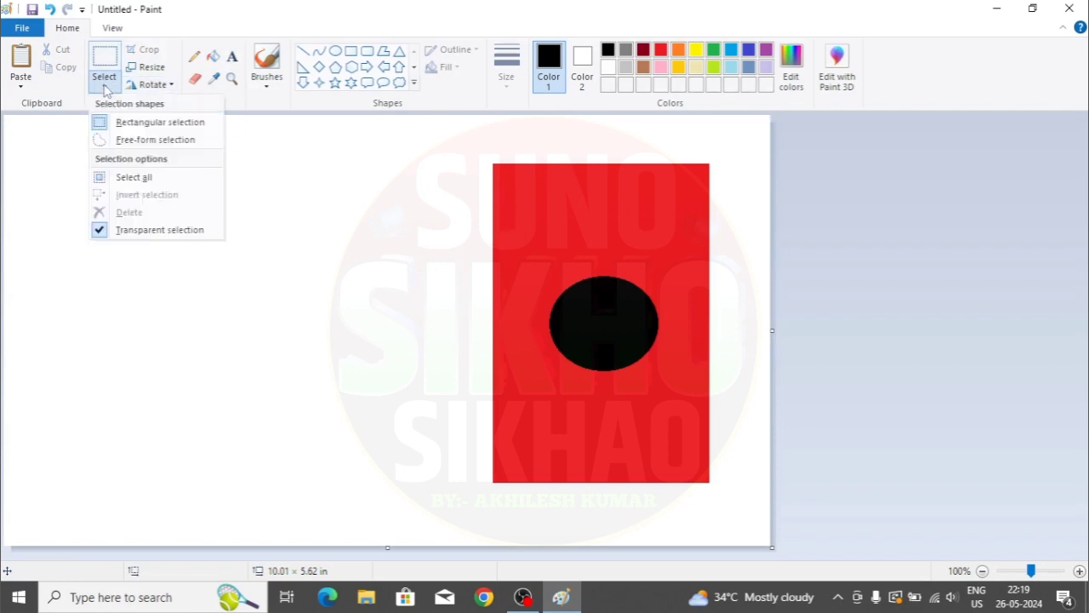
{"action": "left_click", "coordinate": [156, 141]}
{"action": "mouse_move", "coordinate": [592, 257]}
{"action": "left_mouse_down"}
{"action": "mouse_move", "coordinate": [530, 246]}
{"action": "mouse_move", "coordinate": [519, 284]}
{"action": "mouse_move", "coordinate": [553, 365]}
{"action": "mouse_move", "coordinate": [630, 422]}
{"action": "mouse_move", "coordinate": [678, 309]}
{"action": "mouse_move", "coordinate": [674, 240]}
{"action": "mouse_move", "coordinate": [609, 228]}
{"action": "mouse_move", "coordinate": [592, 263]}
{"action": "left_mouse_up"}
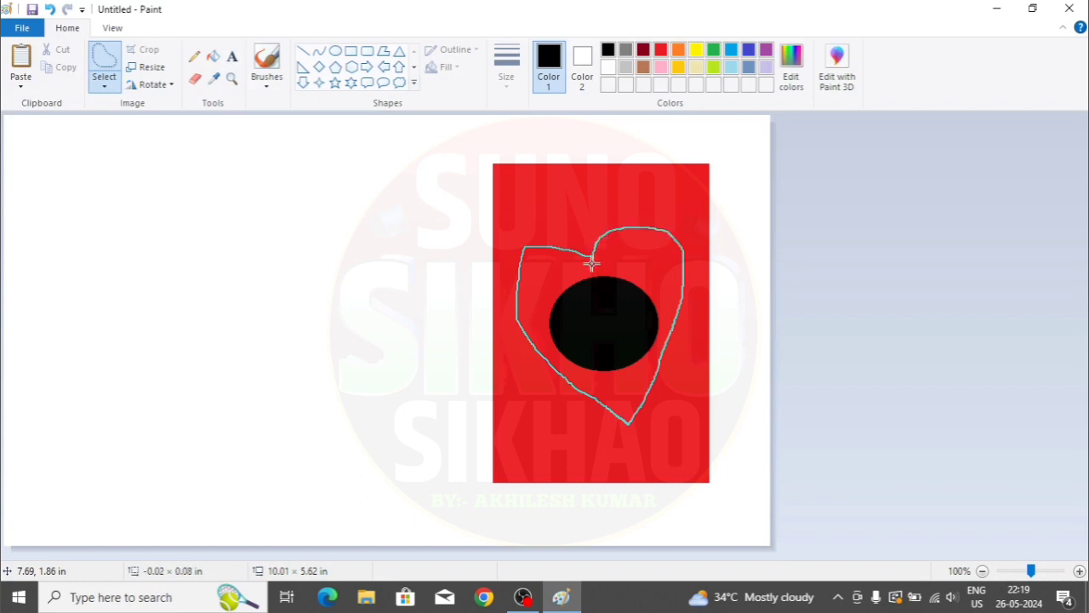
{"action": "left_click_drag", "start_coordinate": [592, 264], "coordinate": [592, 264]}
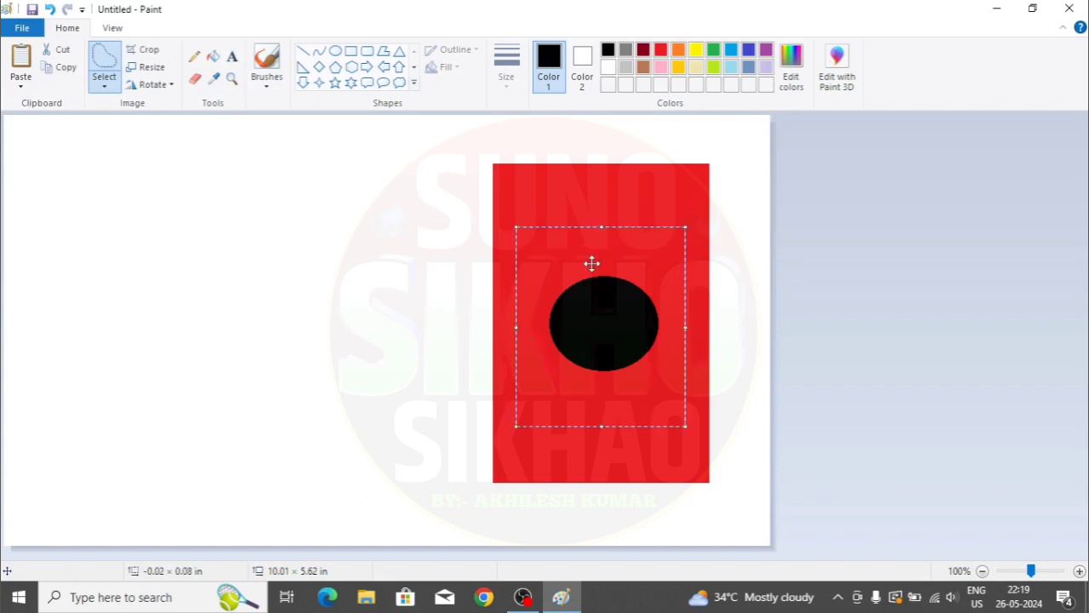
{"action": "left_click", "coordinate": [105, 81]}
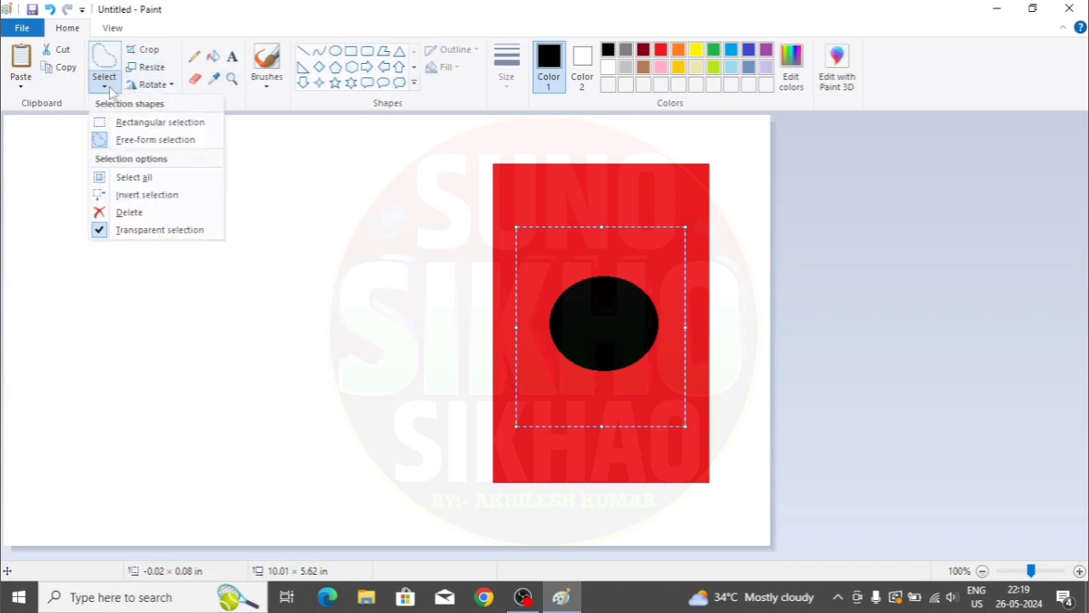
{"action": "left_click", "coordinate": [124, 196]}
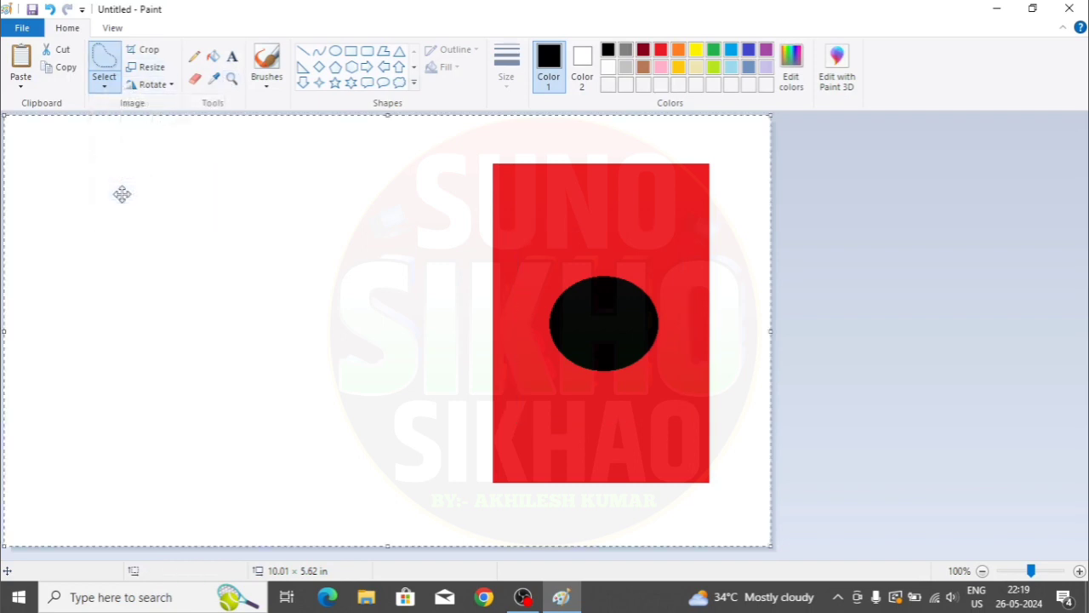
{"action": "key", "text": "Delete"}
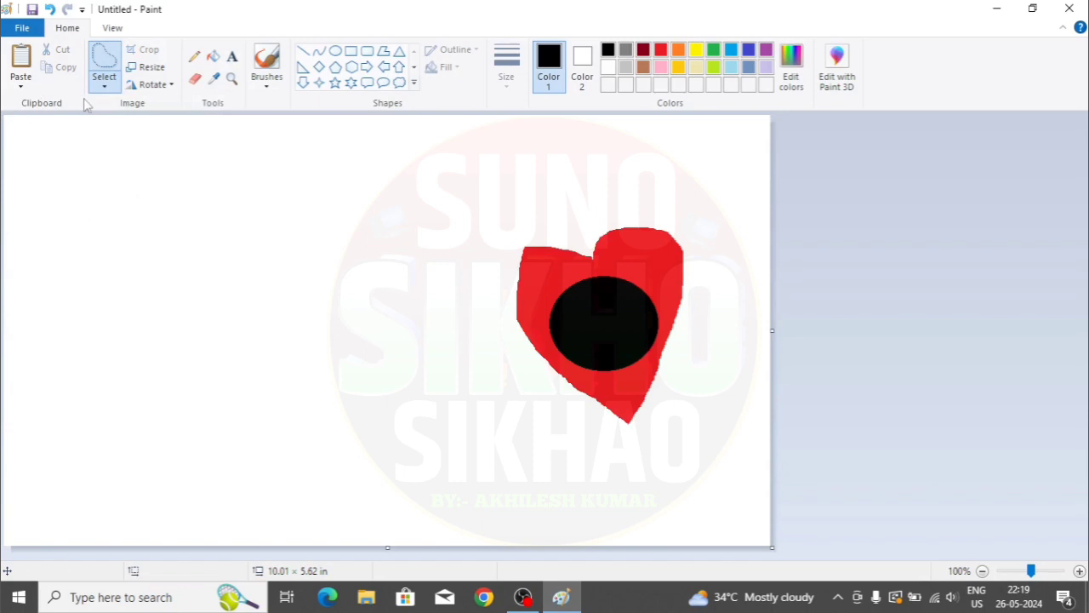
- Select all and delete everything on the canvas
{"action": "left_click", "coordinate": [104, 84]}
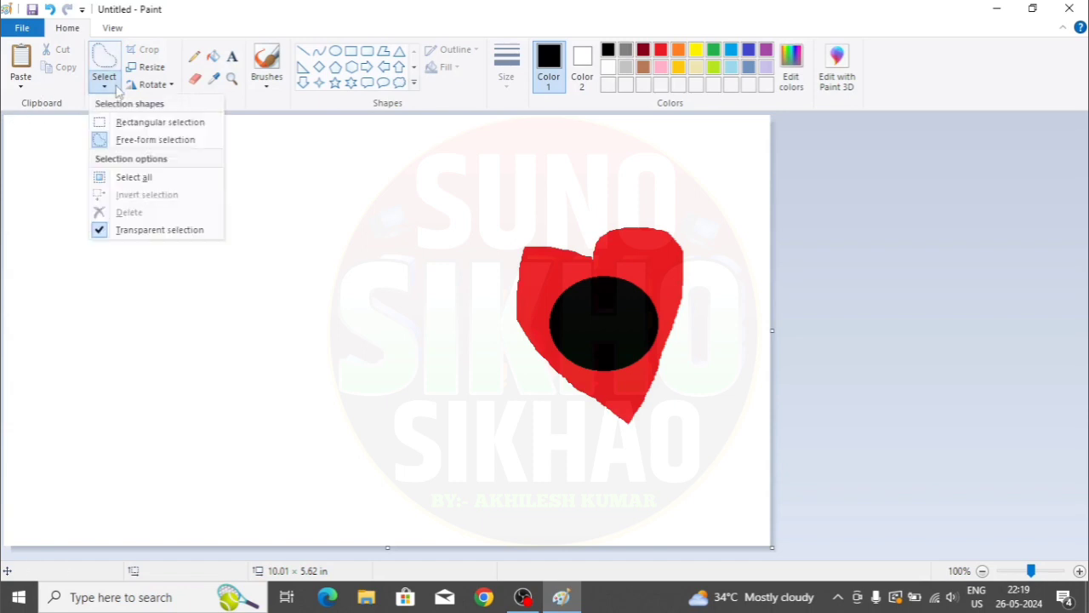
{"action": "left_click", "coordinate": [134, 178]}
{"action": "key", "text": "Delete"}
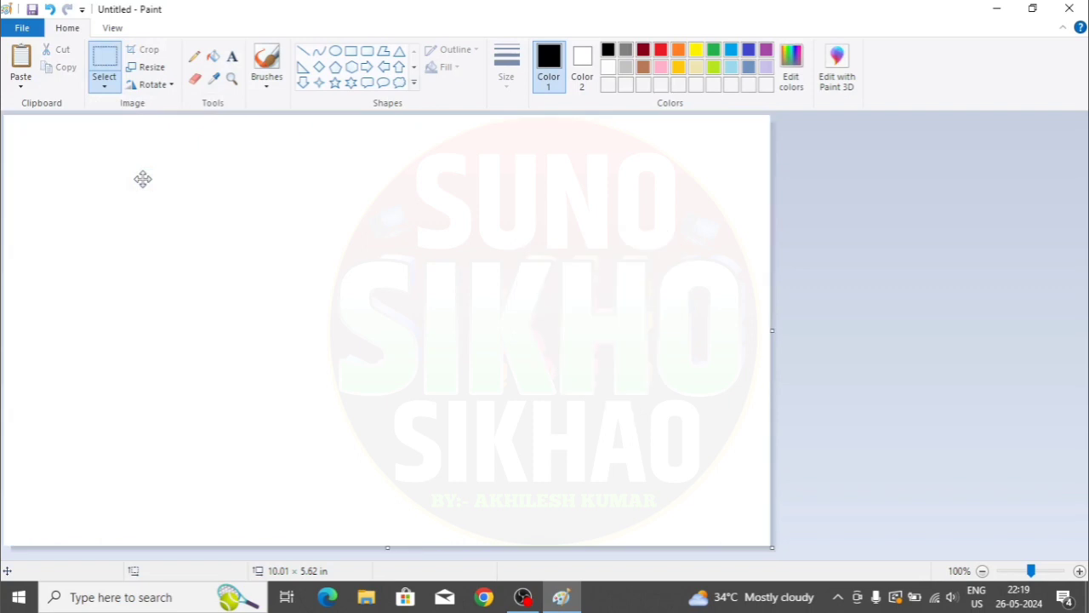
{"action": "left_click", "coordinate": [110, 89]}
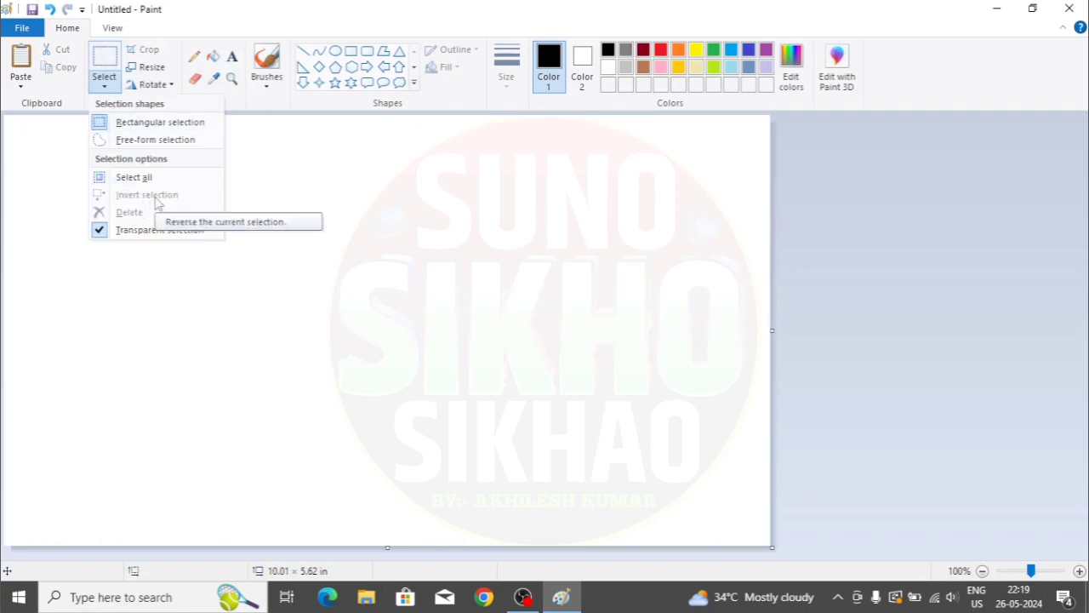
{"action": "left_click", "coordinate": [289, 245]}
{"action": "left_click_drag", "start_coordinate": [250, 202], "coordinate": [429, 356]}
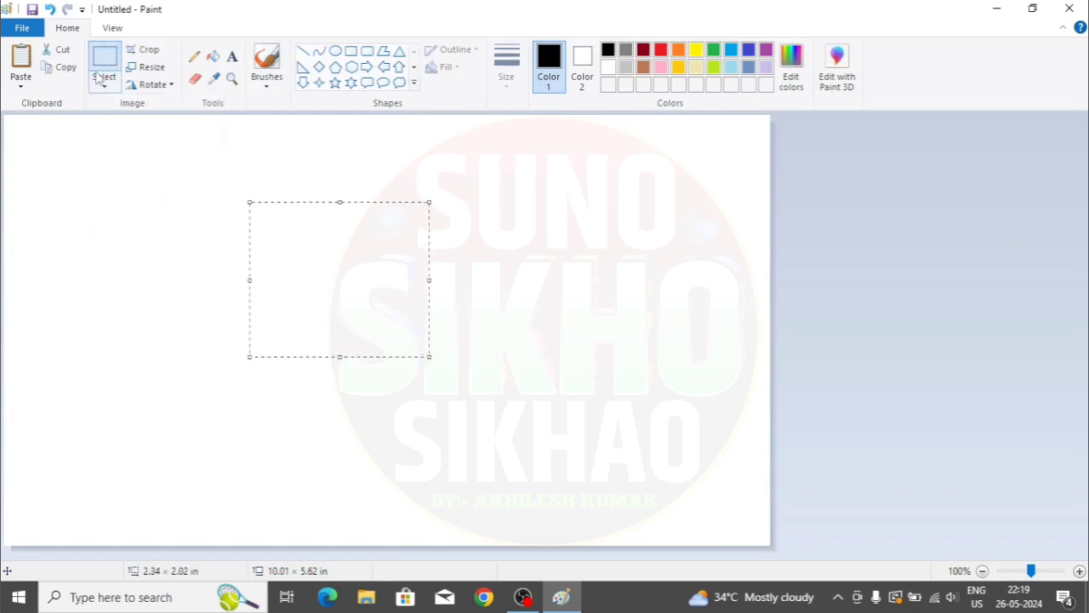
{"action": "left_click", "coordinate": [100, 78]}
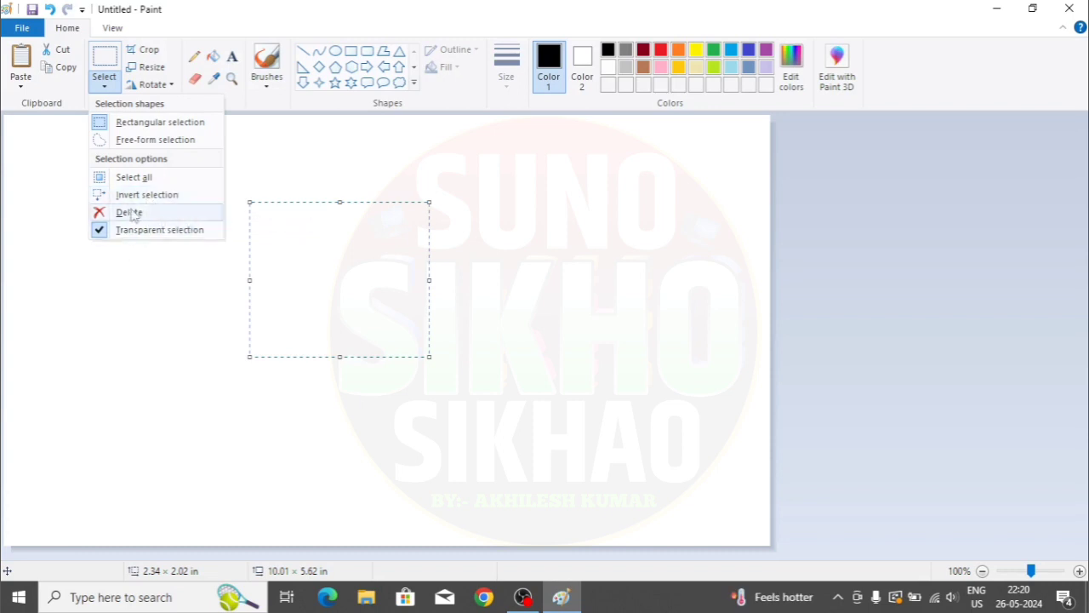
{"action": "left_click", "coordinate": [129, 212]}
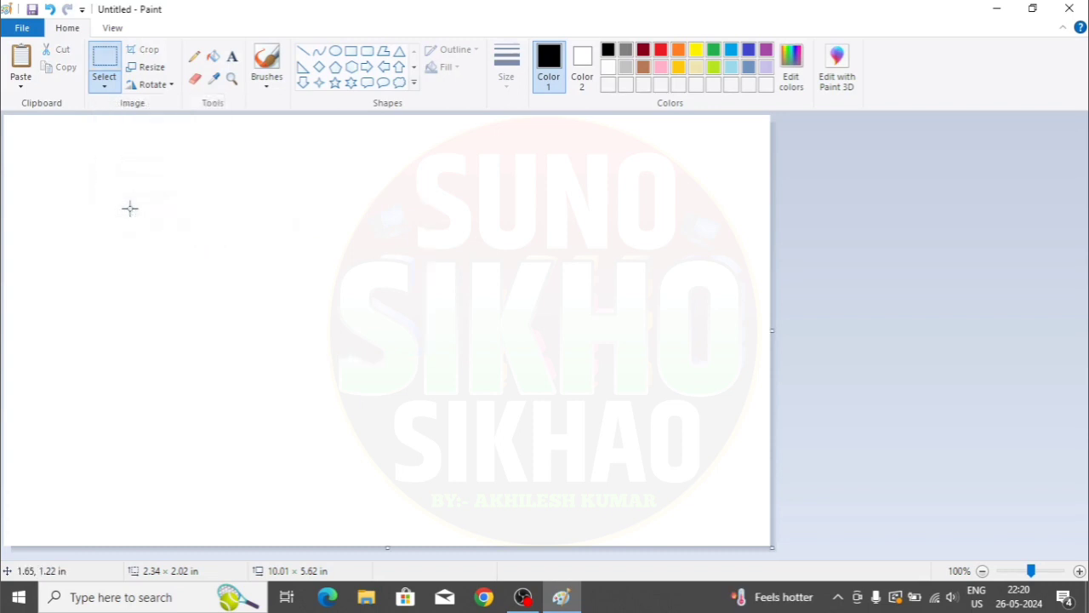
- Paste Screenshot (1) from Pictures > Screenshots onto the canvas using Paste from
{"action": "left_click", "coordinate": [22, 85]}
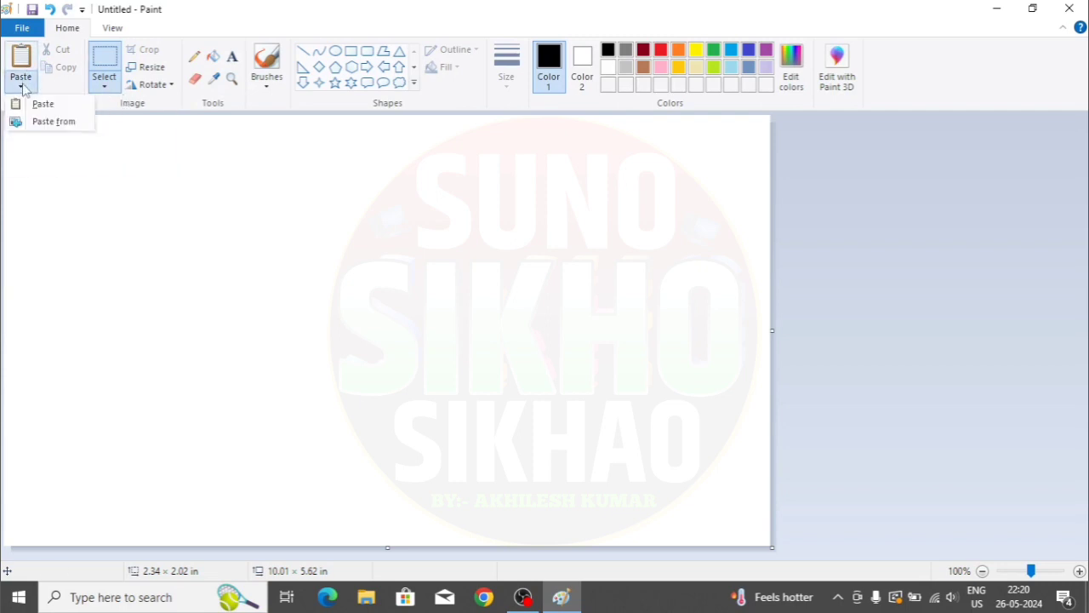
{"action": "left_click", "coordinate": [53, 121]}
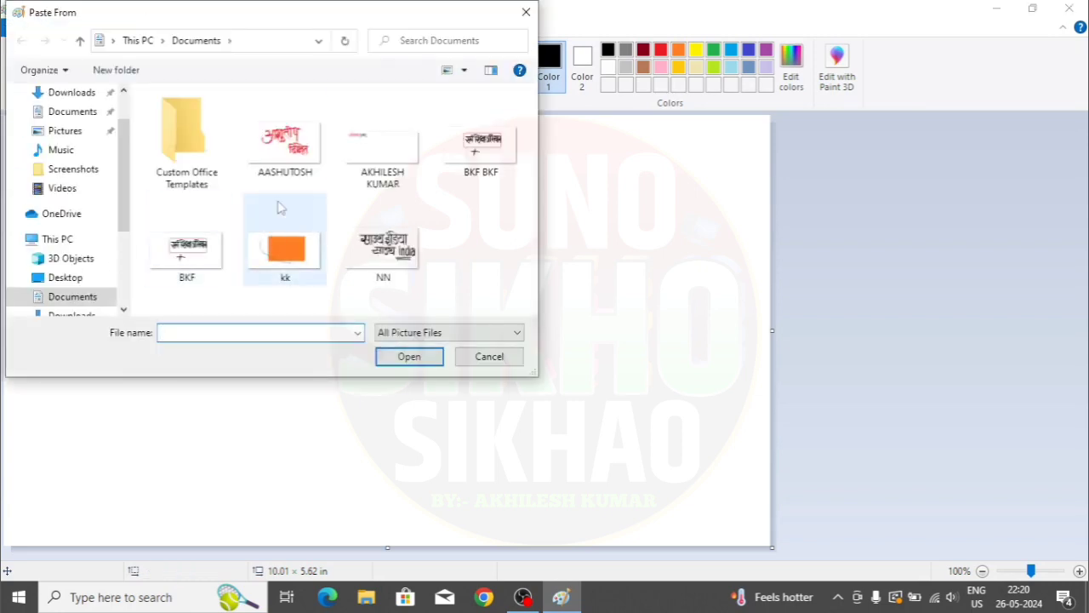
{"action": "double_click", "coordinate": [187, 156]}
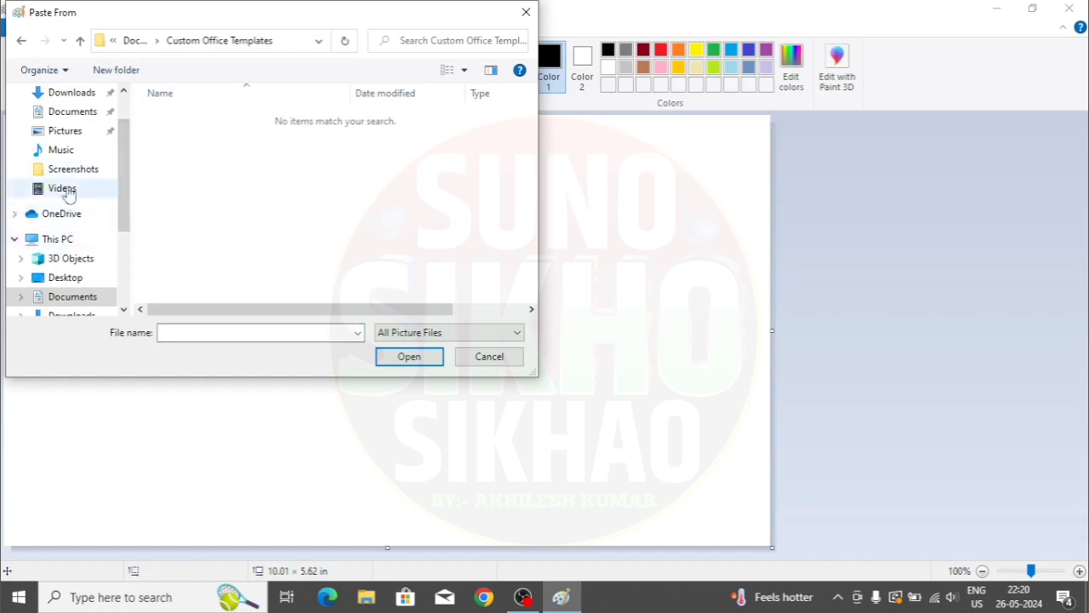
{"action": "left_click", "coordinate": [68, 241]}
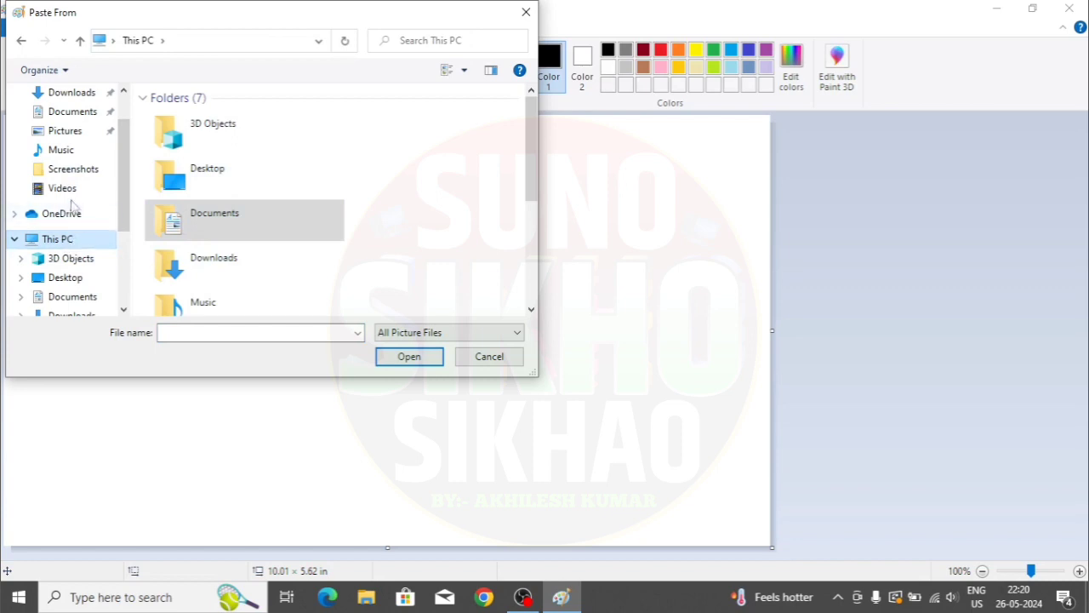
{"action": "left_click", "coordinate": [65, 130]}
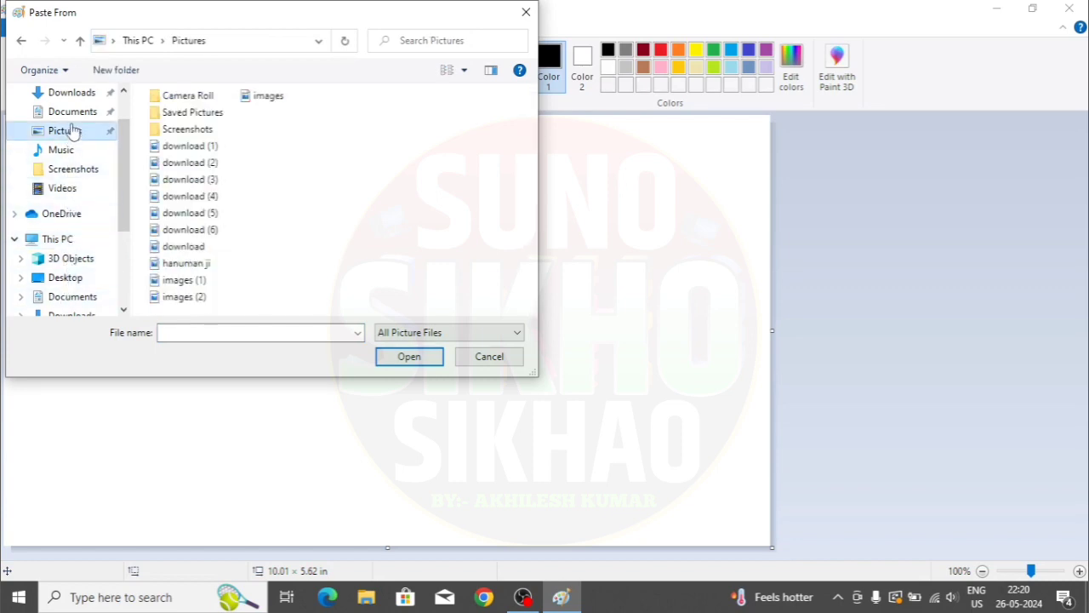
{"action": "left_click", "coordinate": [186, 132]}
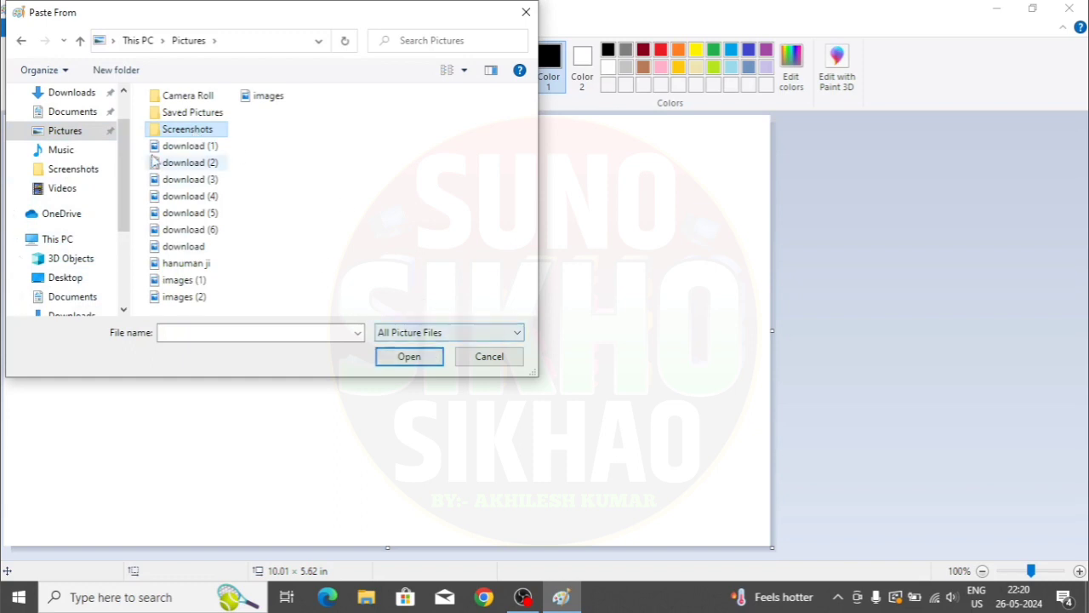
{"action": "double_click", "coordinate": [186, 129]}
{"action": "double_click", "coordinate": [175, 136]}
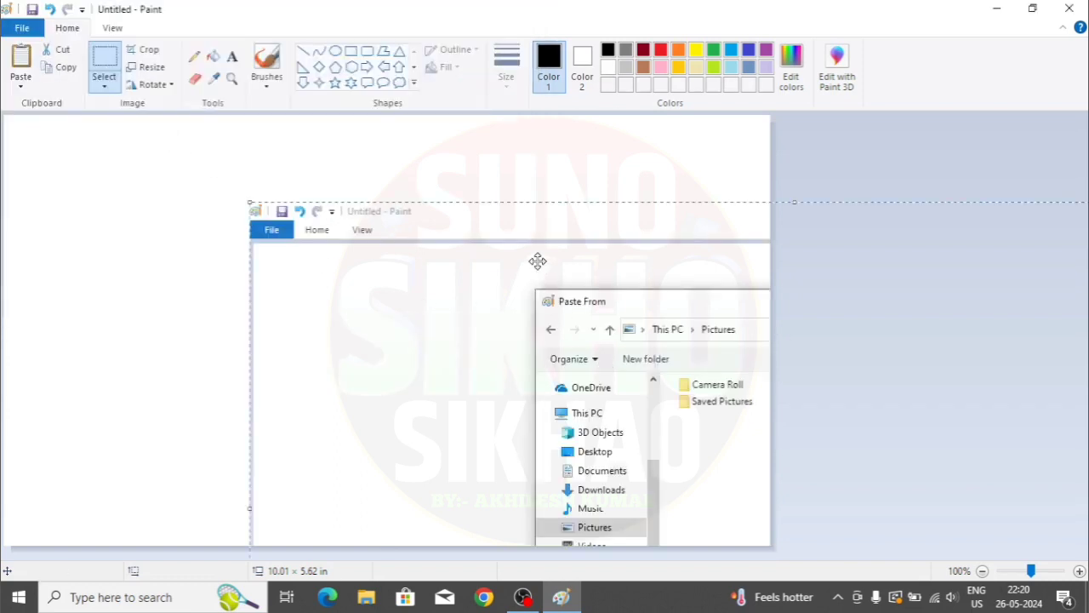
- Shrink the screenshot to 6.02 × 3.16 in and place it at the top-left
{"action": "left_click_drag", "start_coordinate": [612, 361], "coordinate": [199, 268]}
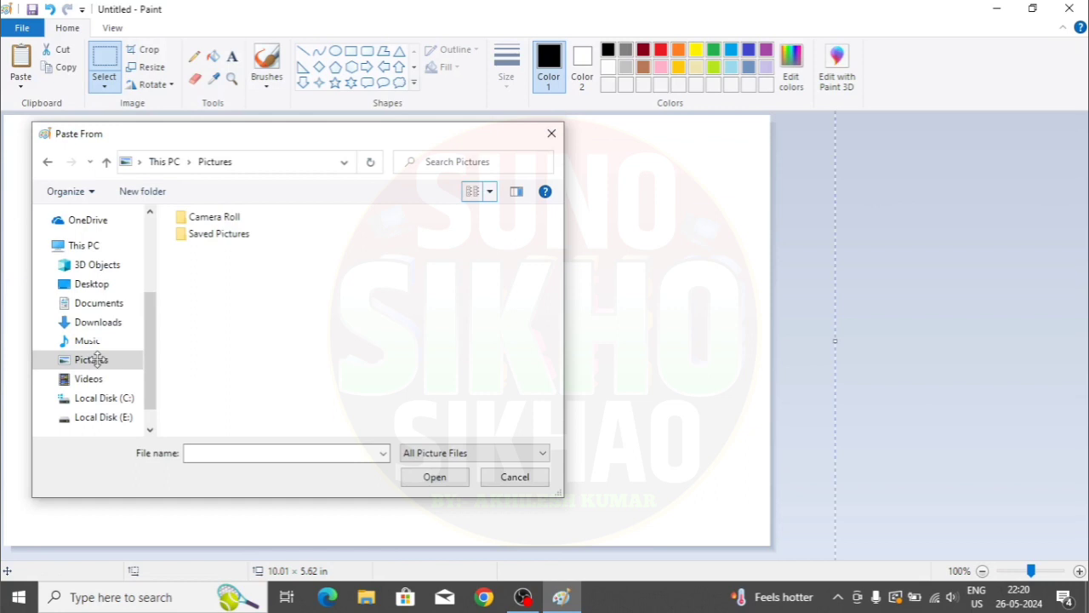
{"action": "mouse_move", "coordinate": [310, 358]}
{"action": "left_mouse_down"}
{"action": "mouse_move", "coordinate": [352, 358]}
{"action": "mouse_move", "coordinate": [261, 341]}
{"action": "mouse_move", "coordinate": [410, 352]}
{"action": "mouse_move", "coordinate": [295, 343]}
{"action": "left_mouse_up"}
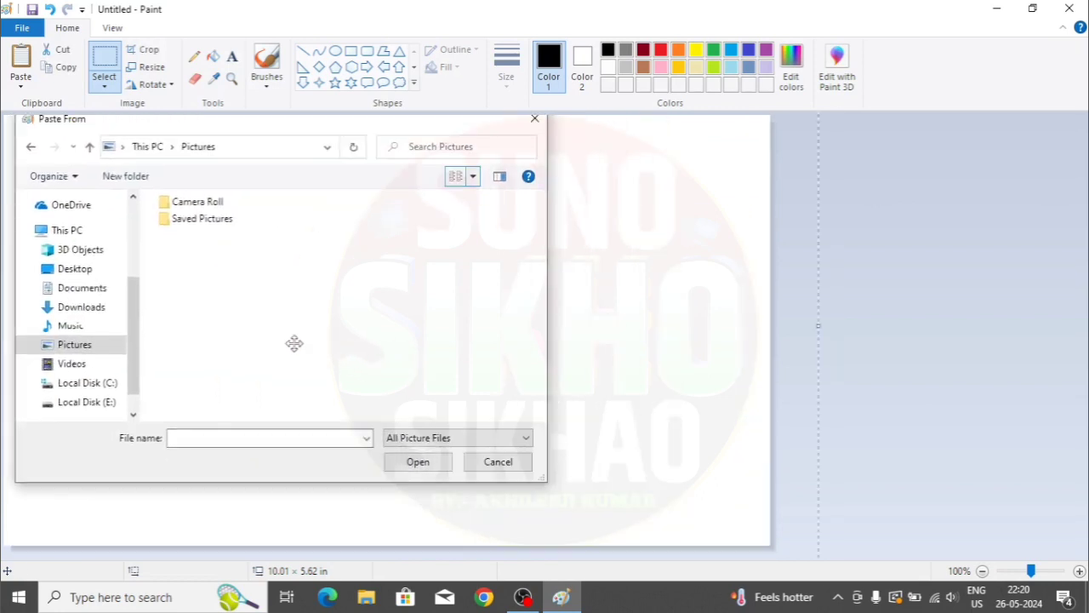
{"action": "key", "text": "ctrl+v"}
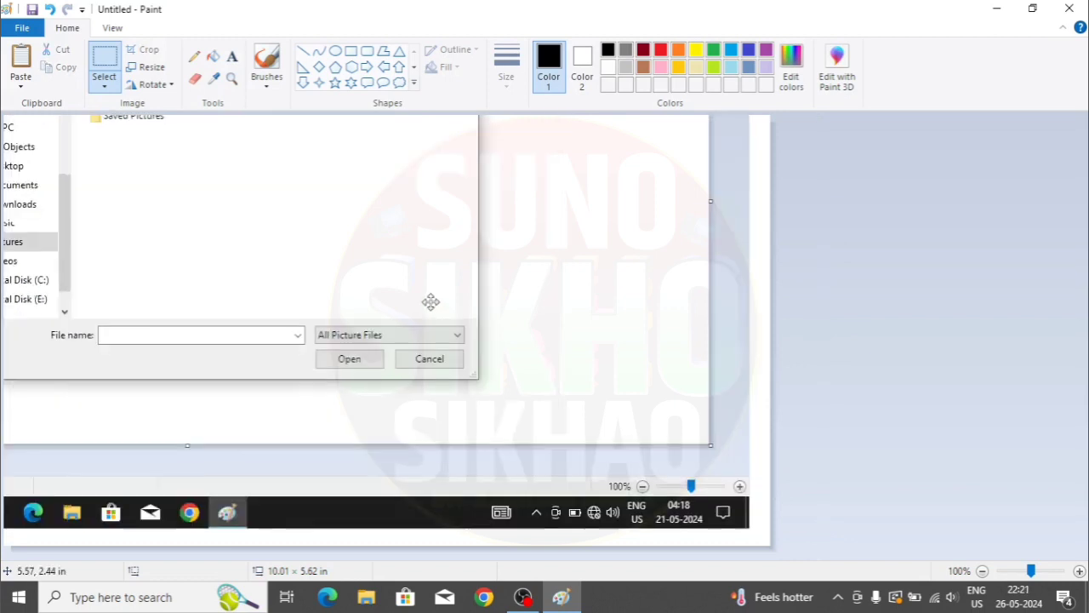
{"action": "left_click_drag", "start_coordinate": [752, 528], "coordinate": [354, 341]}
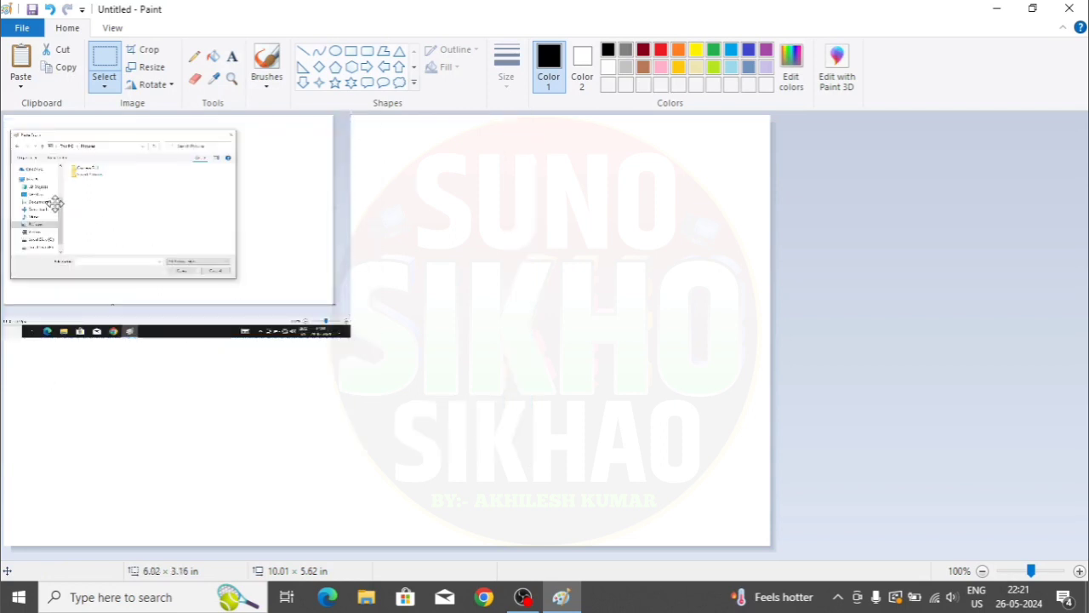
{"action": "left_click_drag", "start_coordinate": [55, 204], "coordinate": [97, 243]}
- Add a text box right of the screenshot reading 'BKF'
{"action": "left_click", "coordinate": [472, 179]}
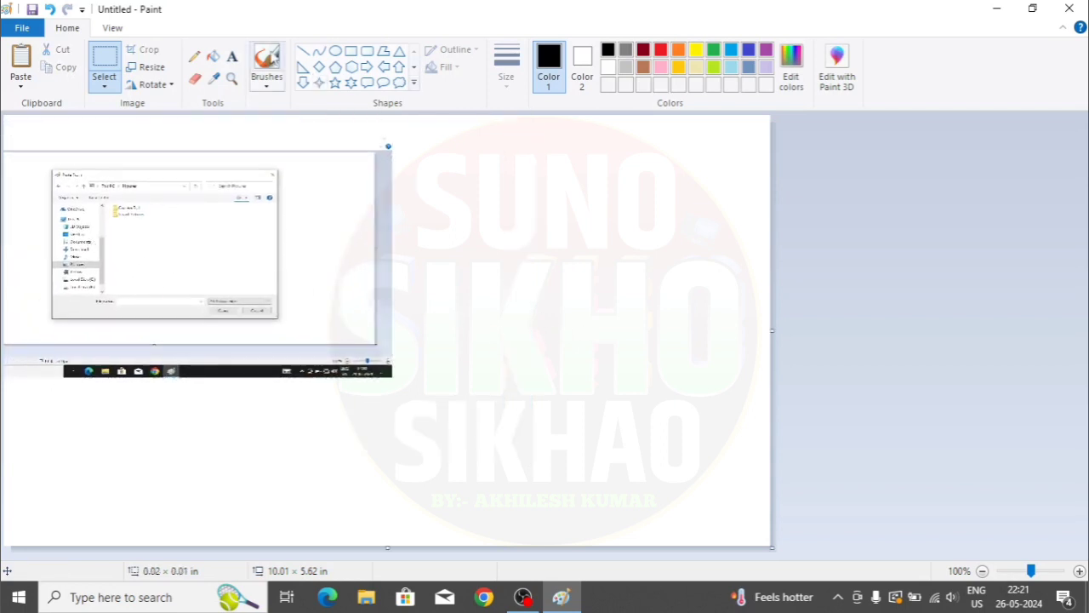
{"action": "left_click", "coordinate": [231, 57]}
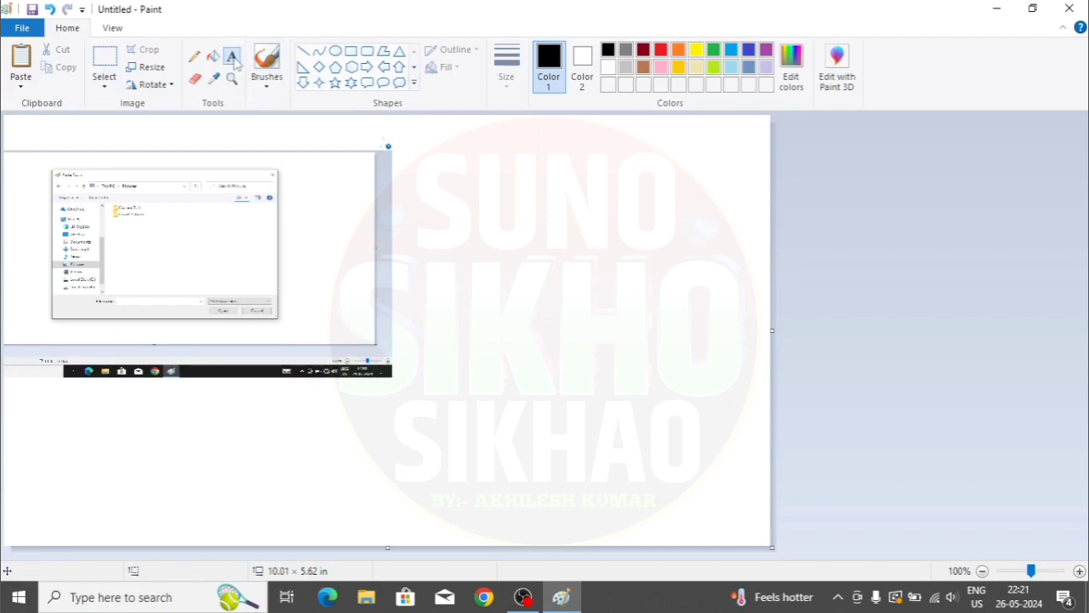
{"action": "left_click_drag", "start_coordinate": [449, 199], "coordinate": [725, 300]}
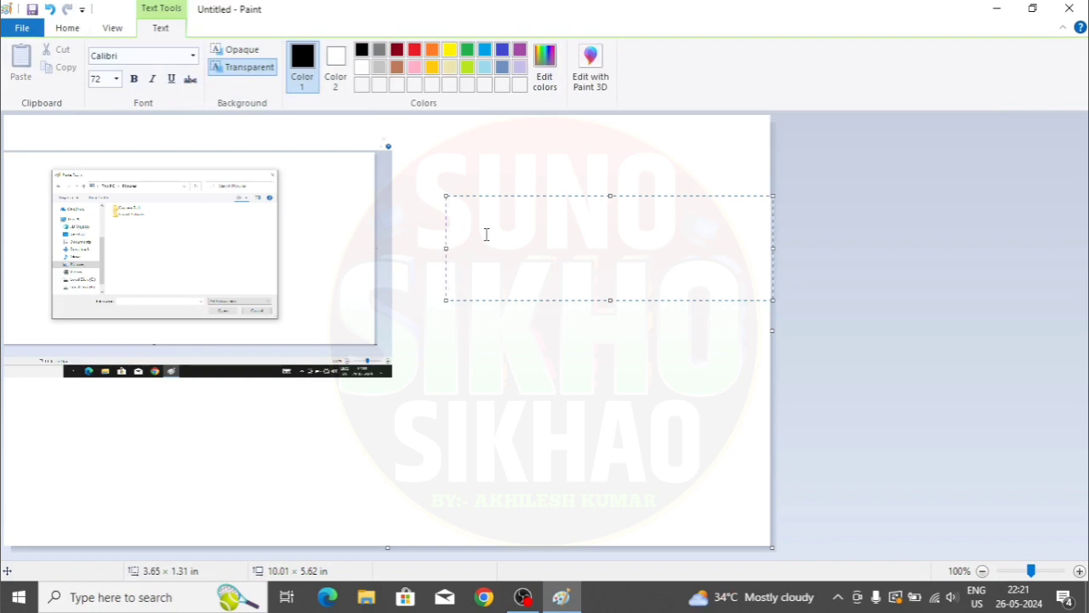
{"action": "type", "text": "b"}
{"action": "key", "text": "BackSpace"}
{"action": "type", "text": "BKF"}
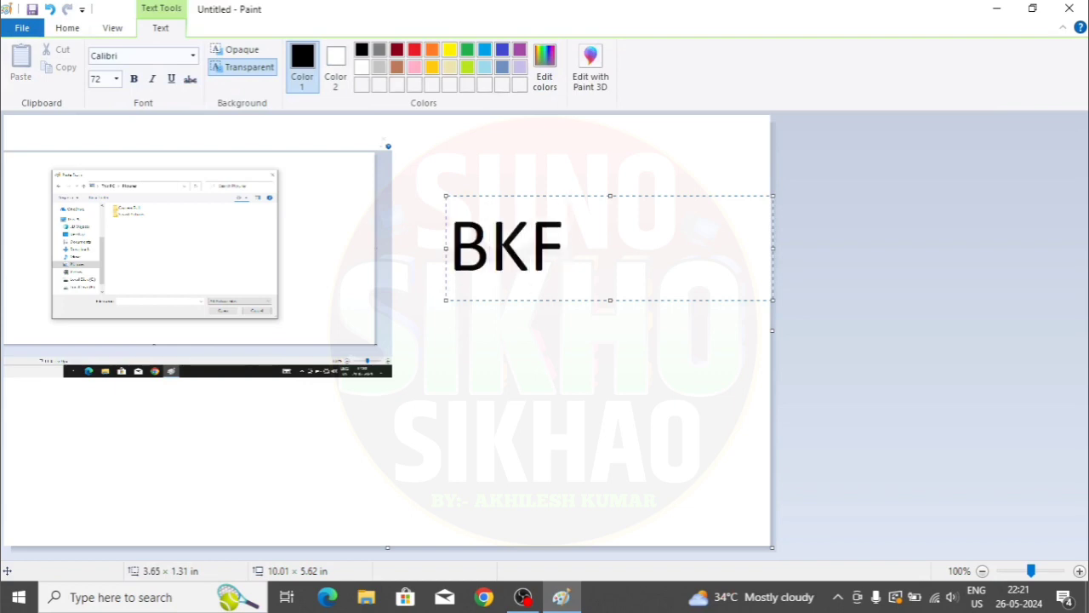
- Format the BKF text in bold Algerian
{"action": "left_click_drag", "start_coordinate": [588, 239], "coordinate": [289, 102]}
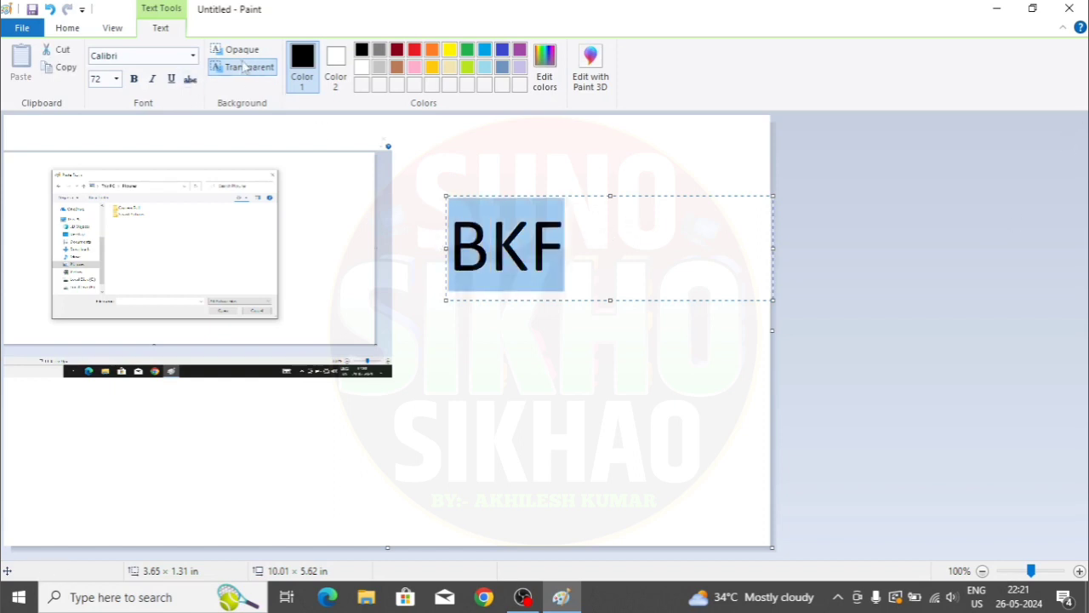
{"action": "left_click", "coordinate": [193, 57]}
{"action": "scroll", "coordinate": [143, 178], "scroll_direction": "up", "scroll_amount": 3}
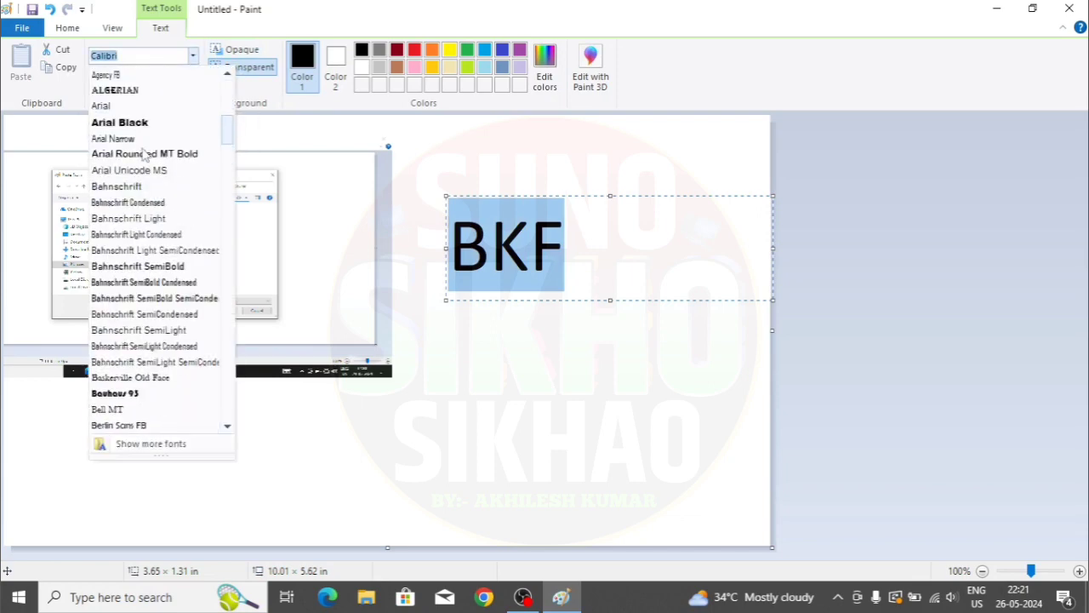
{"action": "scroll", "coordinate": [145, 162], "scroll_direction": "down", "scroll_amount": 20}
{"action": "scroll", "coordinate": [145, 162], "scroll_direction": "down", "scroll_amount": 20}
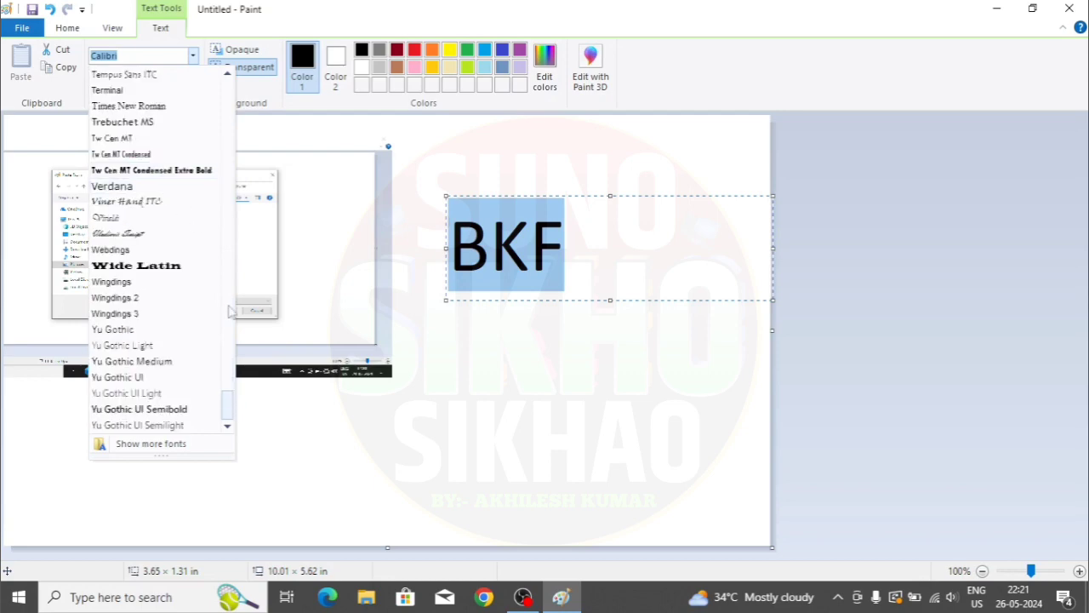
{"action": "left_click_drag", "start_coordinate": [231, 407], "coordinate": [226, 101]}
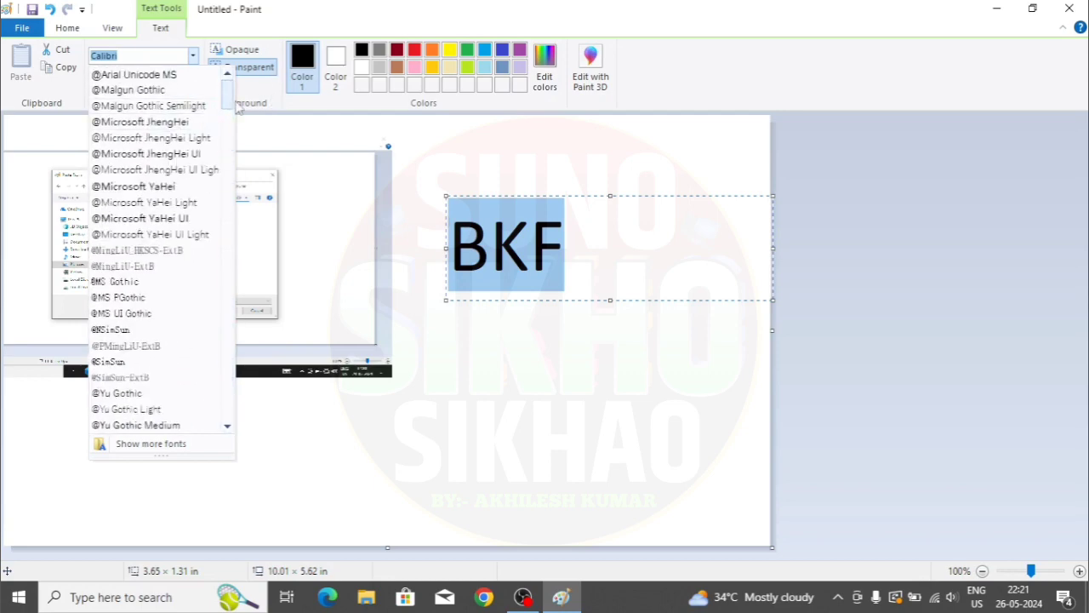
{"action": "left_click_drag", "start_coordinate": [230, 97], "coordinate": [230, 130]}
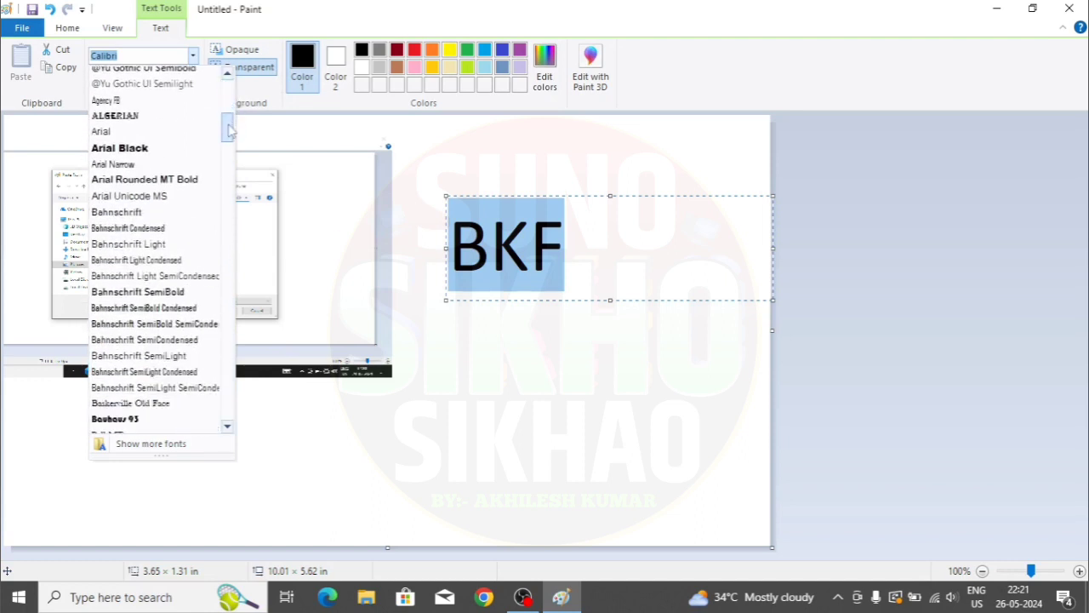
{"action": "left_click", "coordinate": [147, 113]}
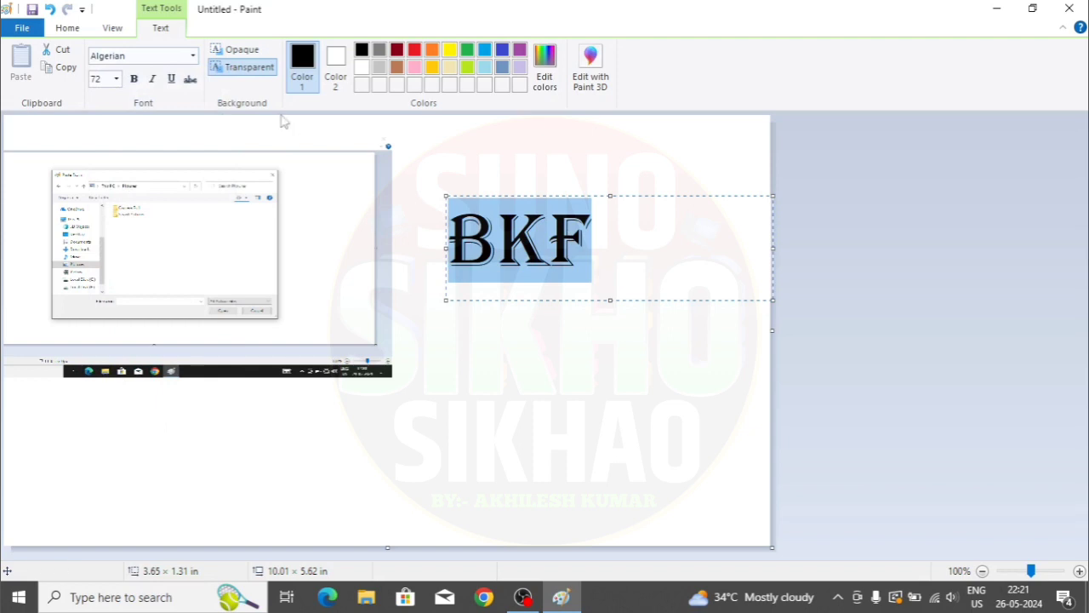
{"action": "left_click", "coordinate": [133, 79]}
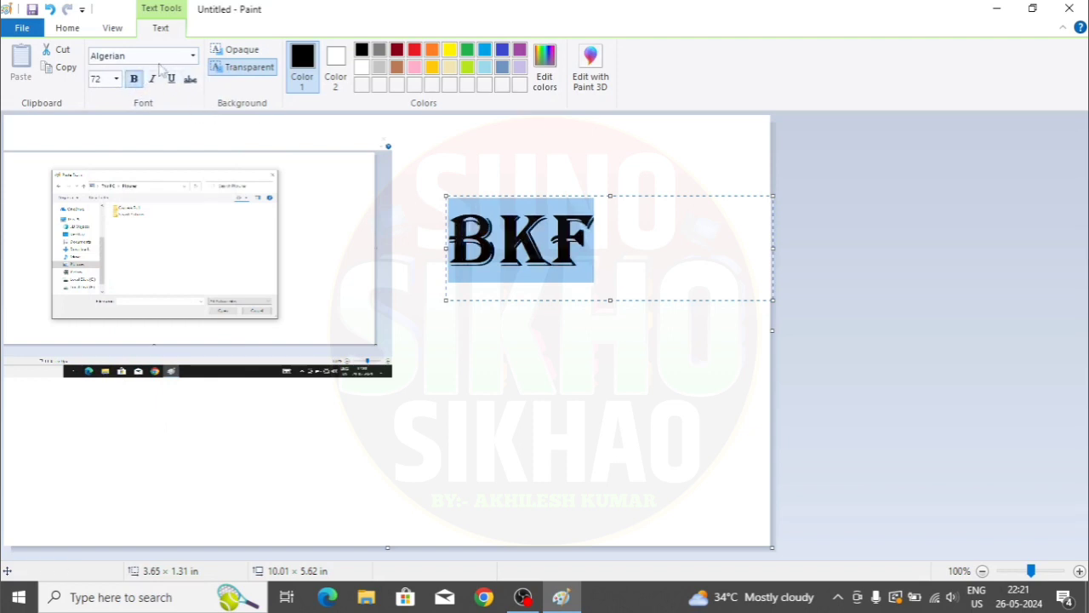
- Set the BKF font size to 100 and commit the text to the canvas
{"action": "left_click", "coordinate": [118, 79]}
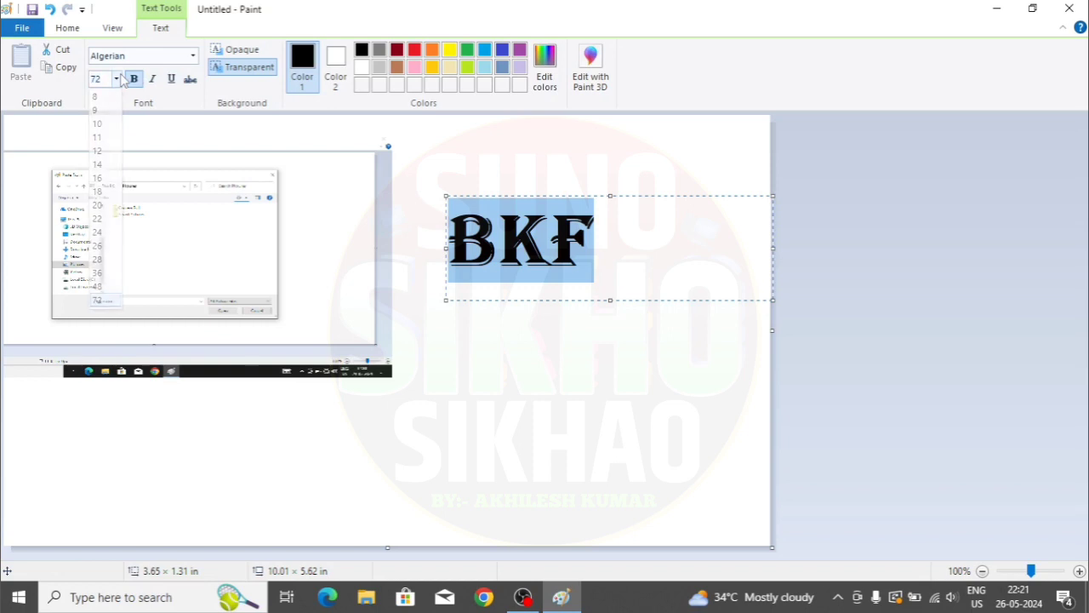
{"action": "left_click", "coordinate": [104, 76]}
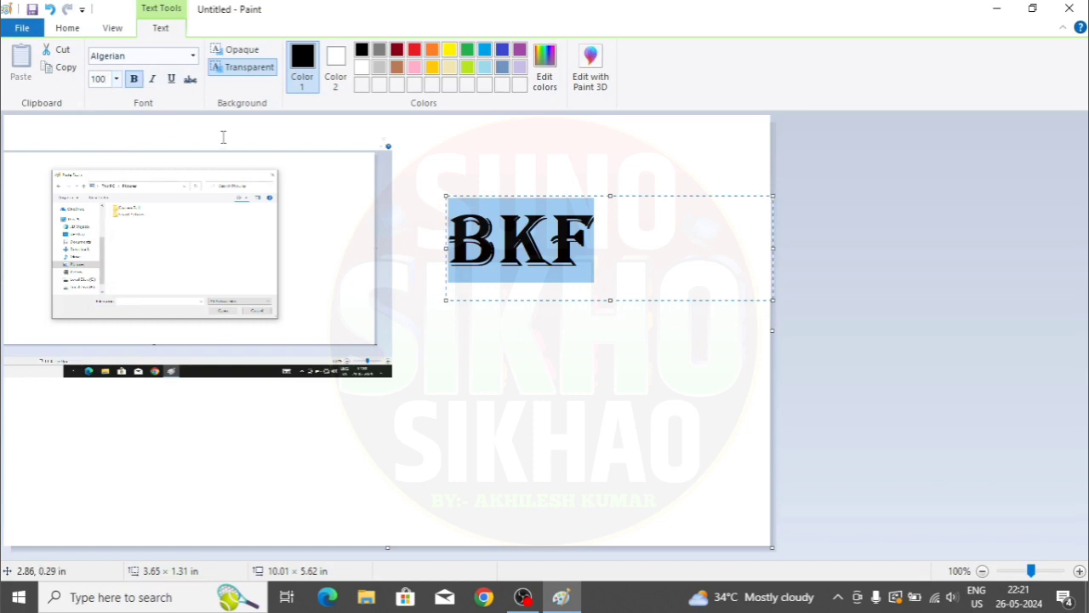
{"action": "key", "text": "Return"}
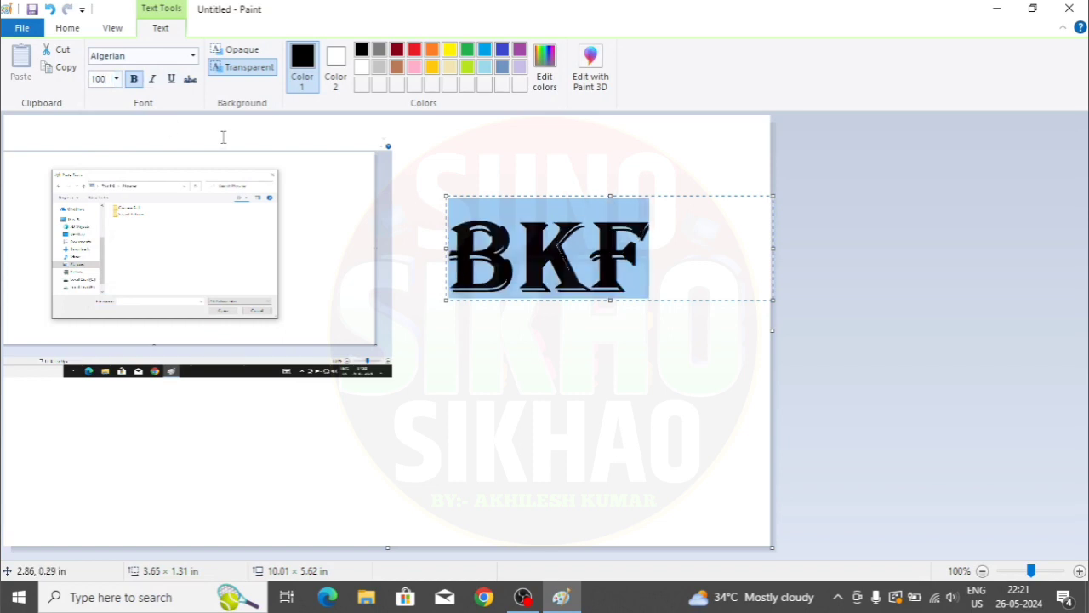
{"action": "left_click", "coordinate": [629, 367]}
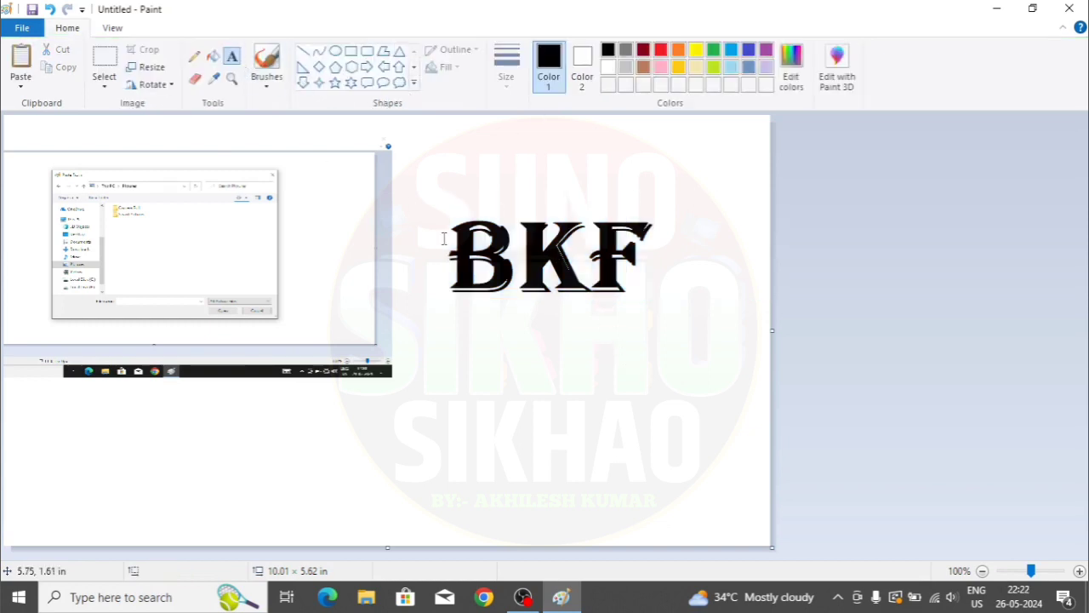
- Set Color 2, the background colour, to black
{"action": "left_click", "coordinate": [21, 88]}
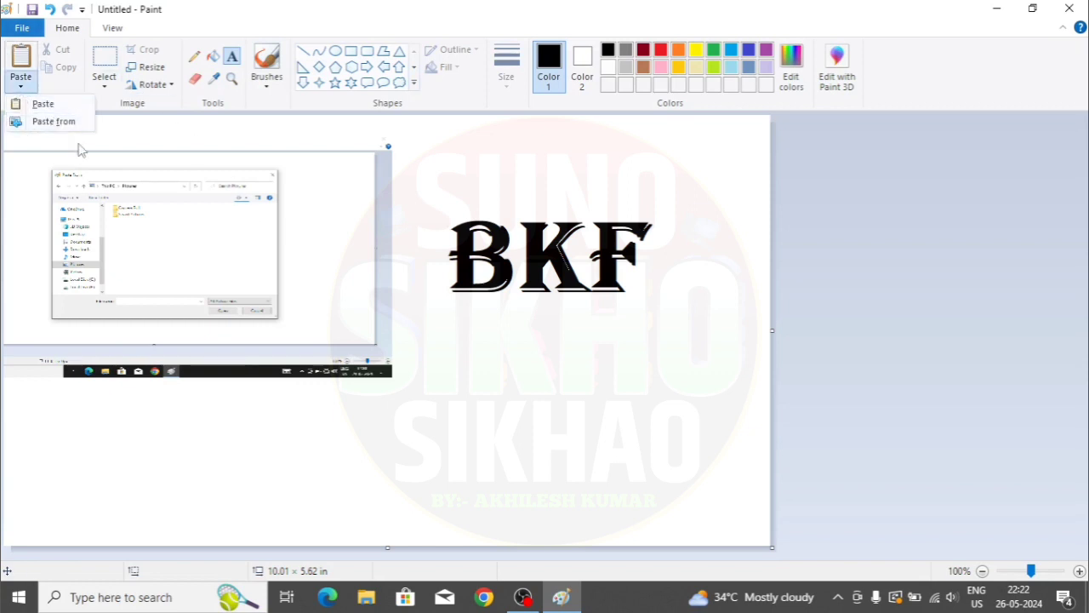
{"action": "left_click", "coordinate": [575, 354]}
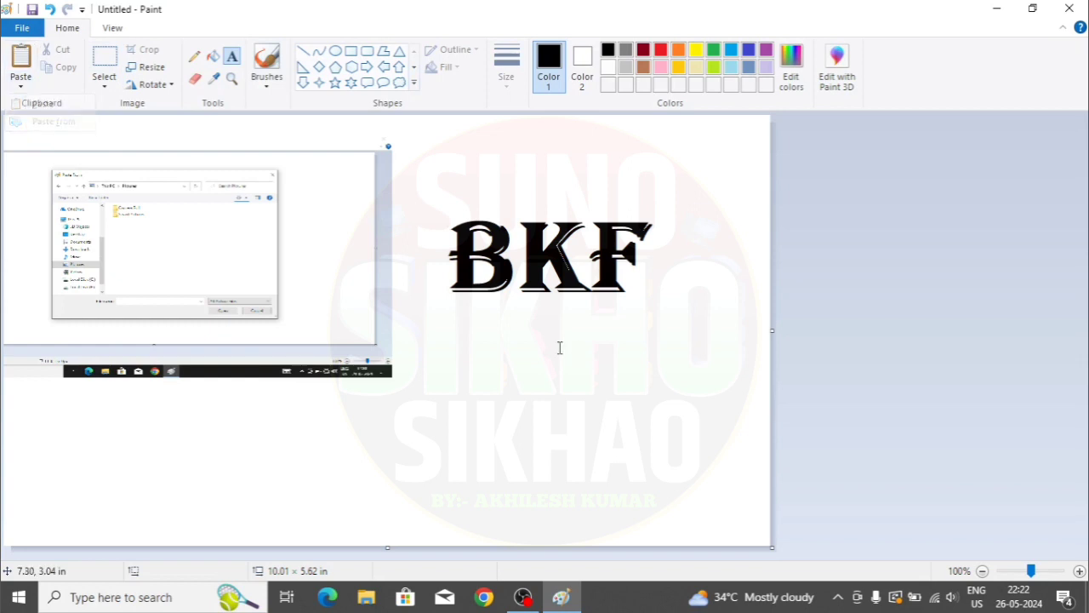
{"action": "left_click", "coordinate": [232, 58]}
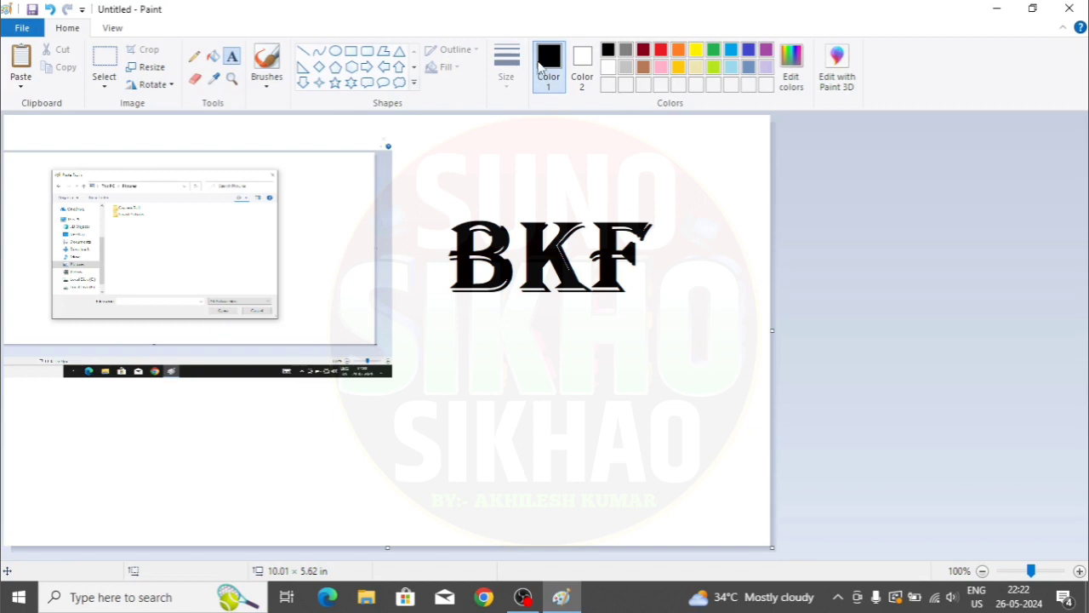
{"action": "left_click", "coordinate": [582, 56]}
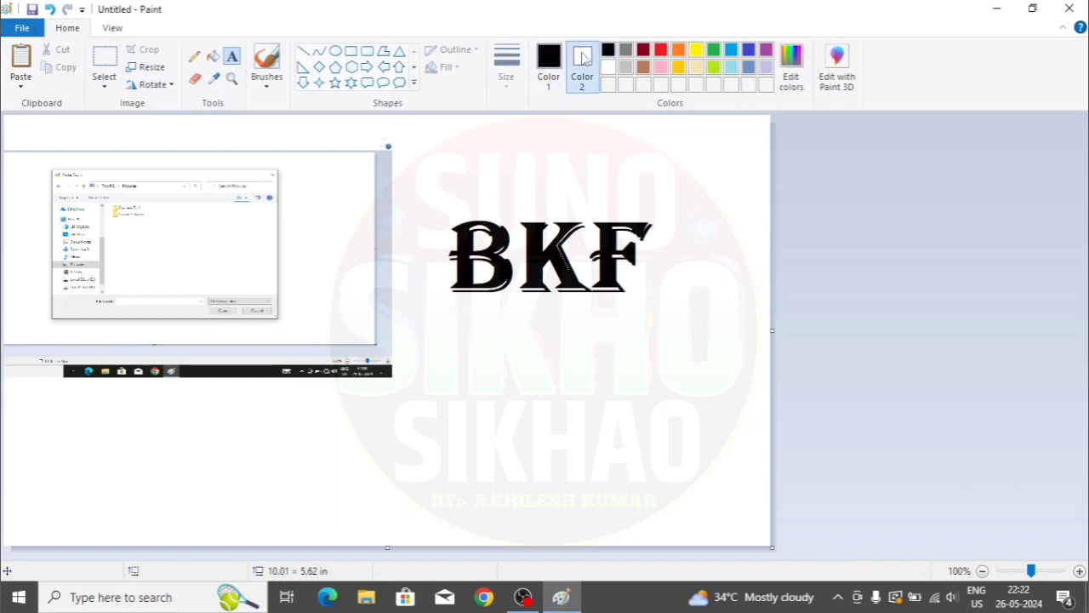
{"action": "left_click", "coordinate": [608, 51]}
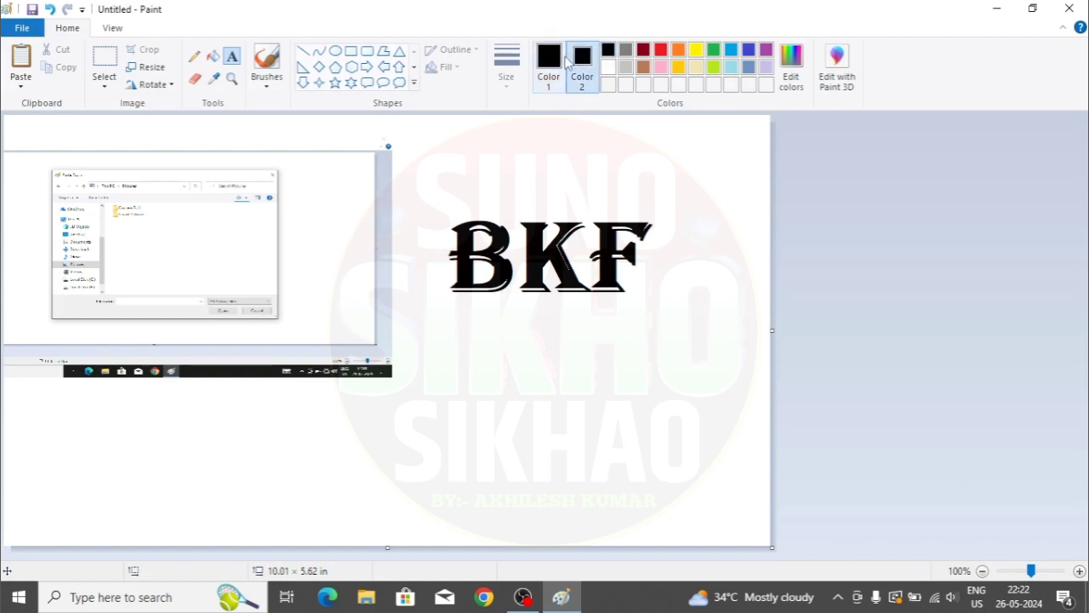
- Rectangle-select BKF, move it over the screenshot, and reset Color 2 to white
{"action": "left_click", "coordinate": [104, 90]}
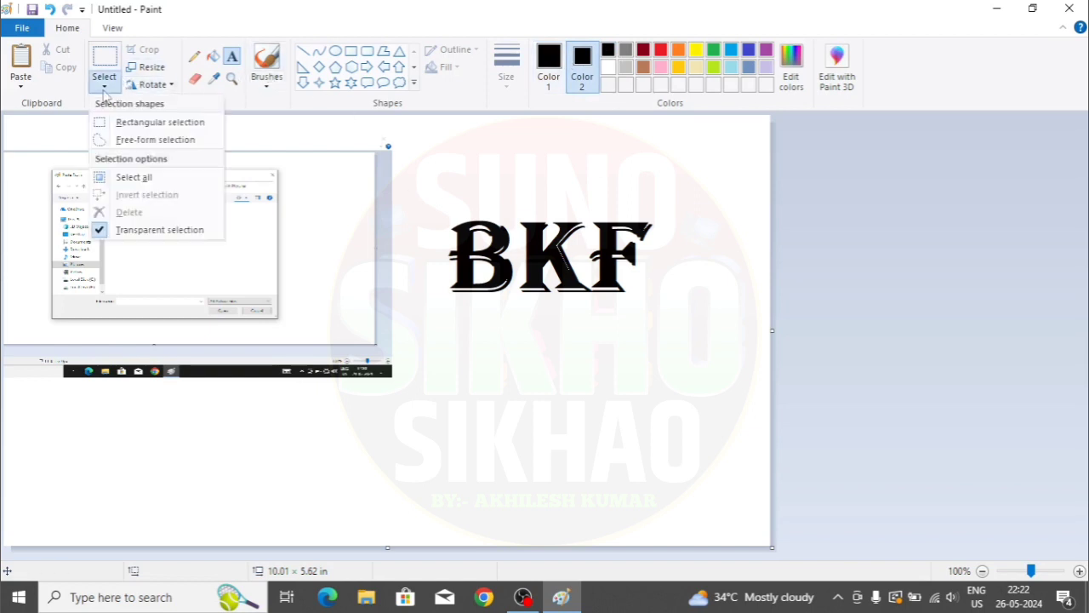
{"action": "left_click", "coordinate": [110, 122]}
{"action": "left_click", "coordinate": [103, 89]}
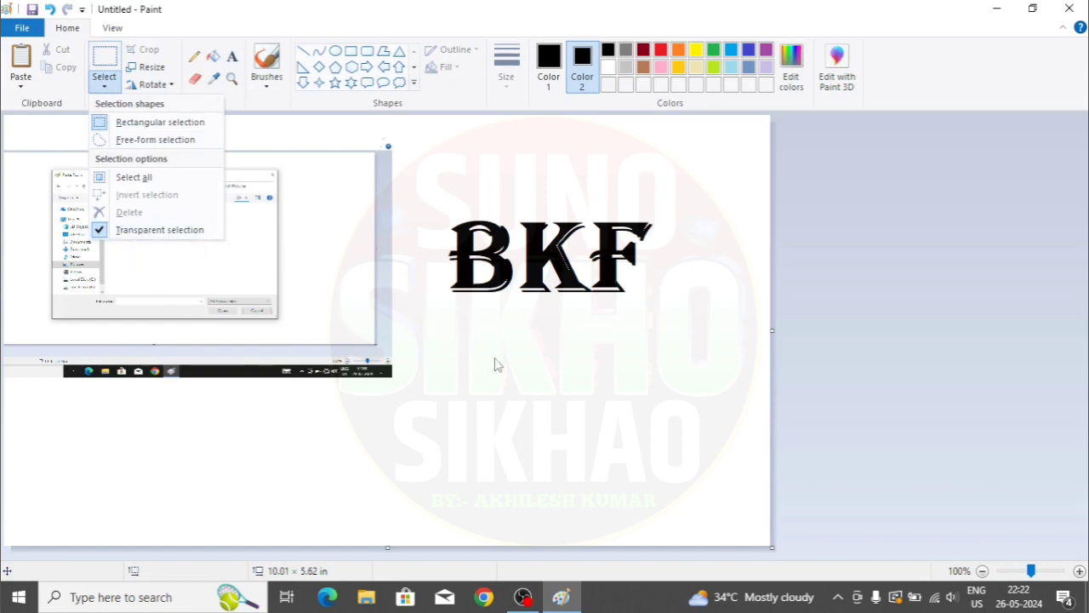
{"action": "left_click", "coordinate": [498, 364]}
{"action": "left_click_drag", "start_coordinate": [427, 190], "coordinate": [693, 326]}
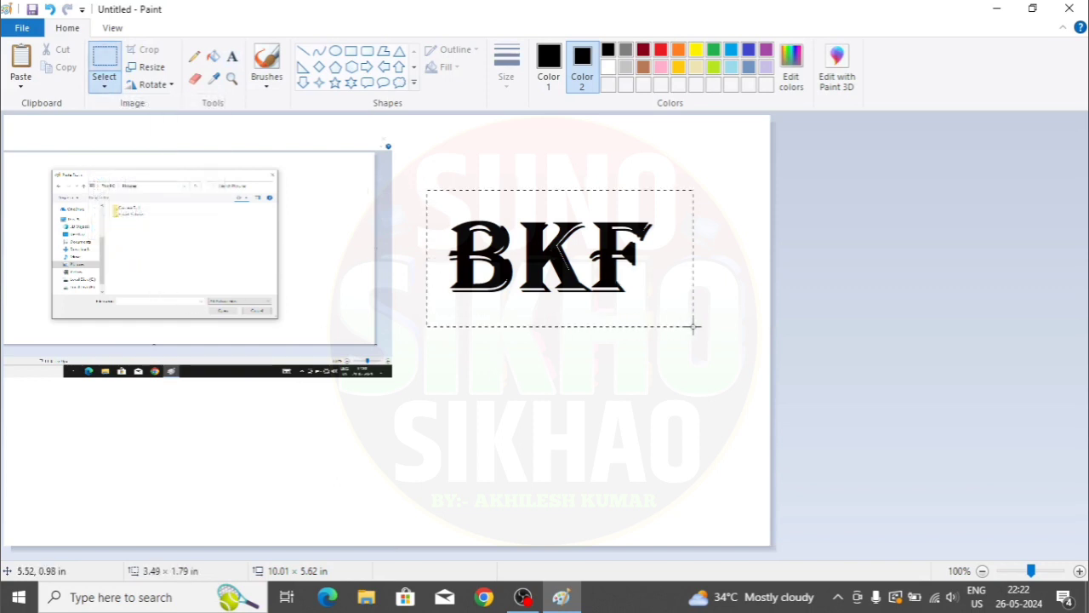
{"action": "left_click_drag", "start_coordinate": [558, 247], "coordinate": [166, 231]}
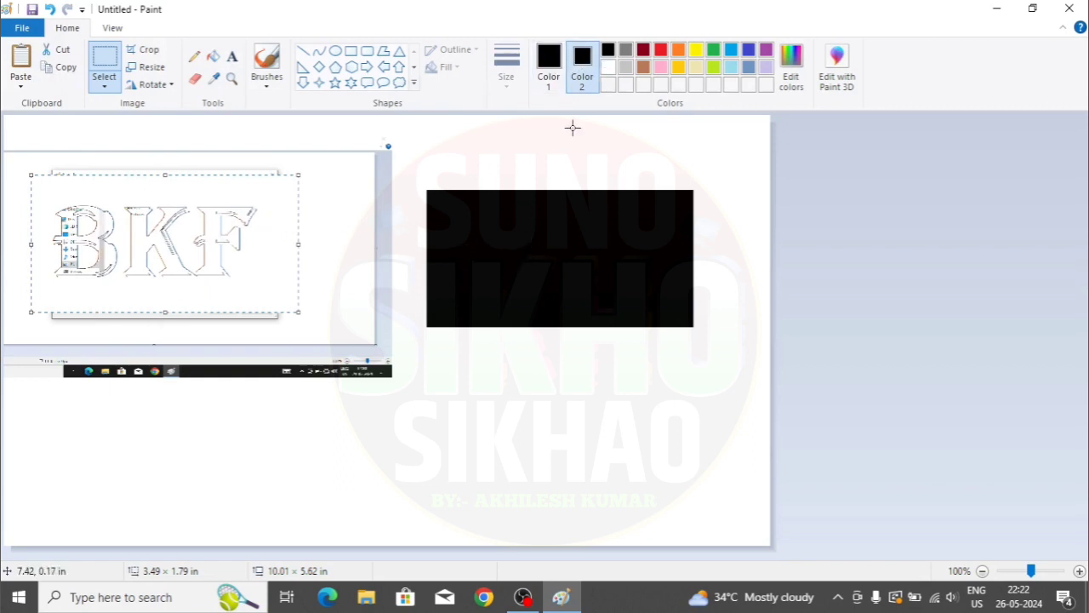
{"action": "left_click", "coordinate": [607, 67]}
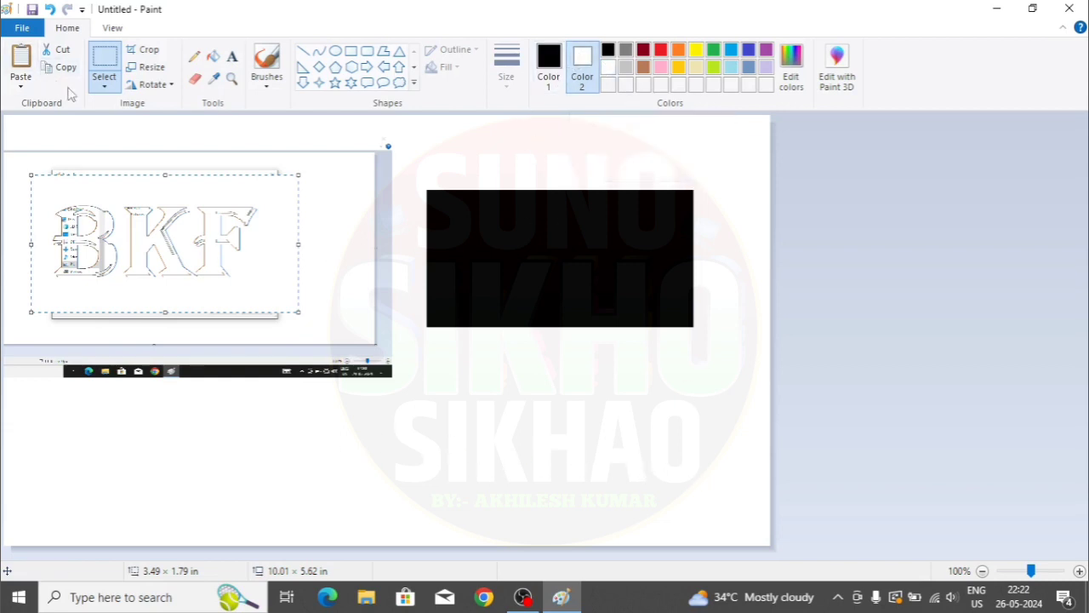
- Invert the selection and delete everything on the canvas except the BKF text
{"action": "left_click", "coordinate": [104, 83]}
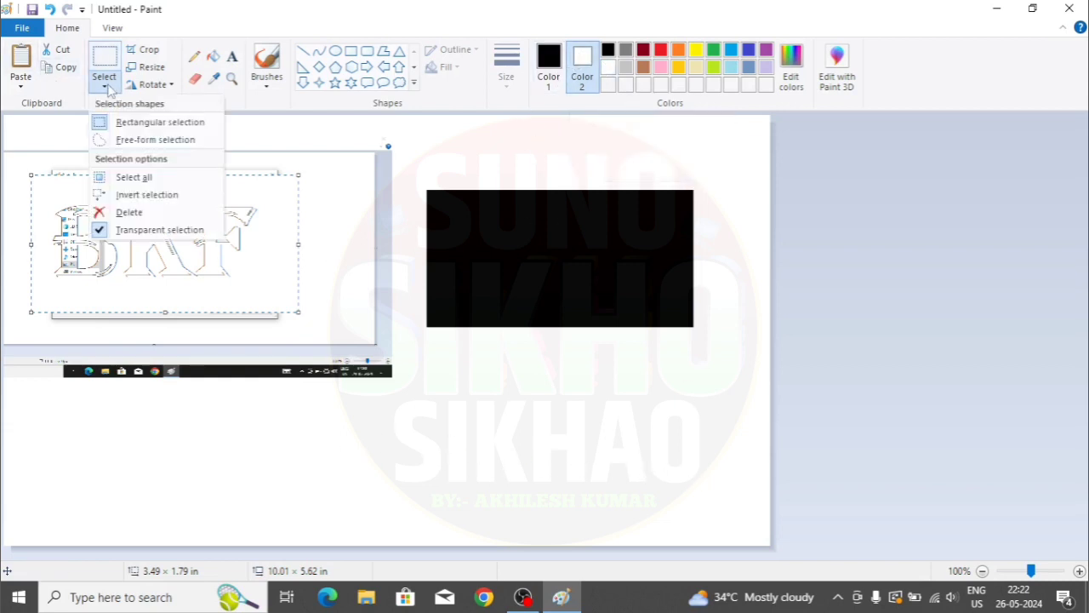
{"action": "left_click", "coordinate": [147, 195]}
{"action": "key", "text": "Delete"}
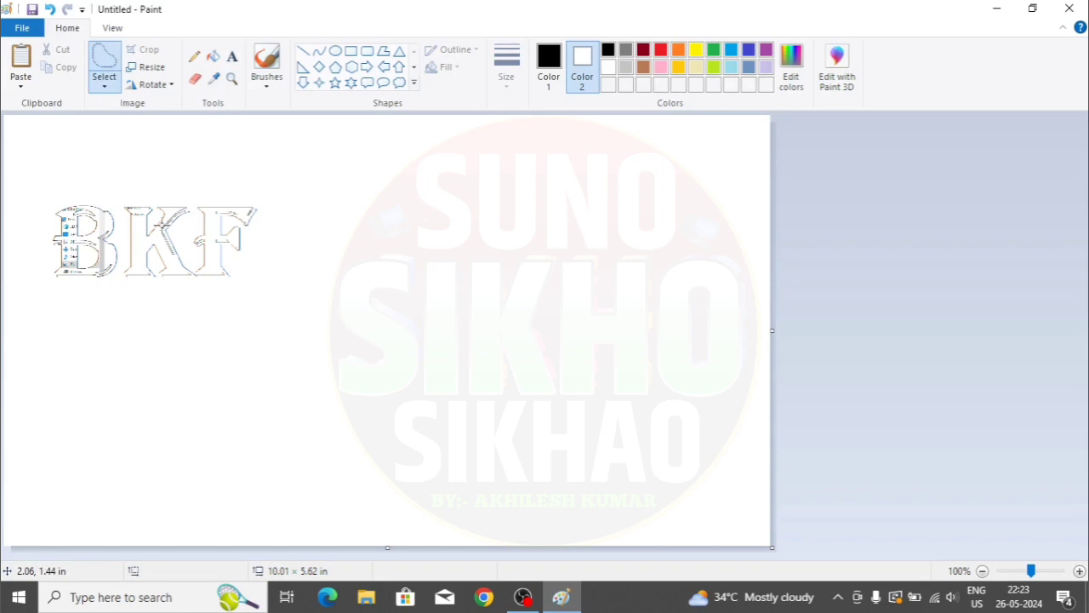
- Select all and delete the remaining BKF text, leaving a blank white canvas
{"action": "left_click_drag", "start_coordinate": [37, 183], "coordinate": [268, 279]}
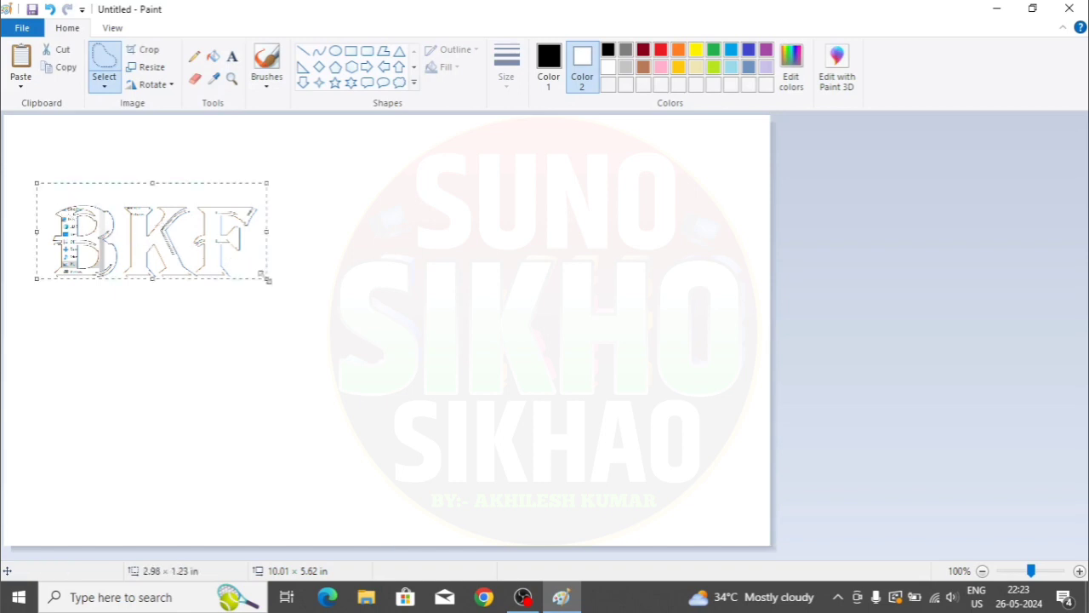
{"action": "left_click", "coordinate": [313, 246]}
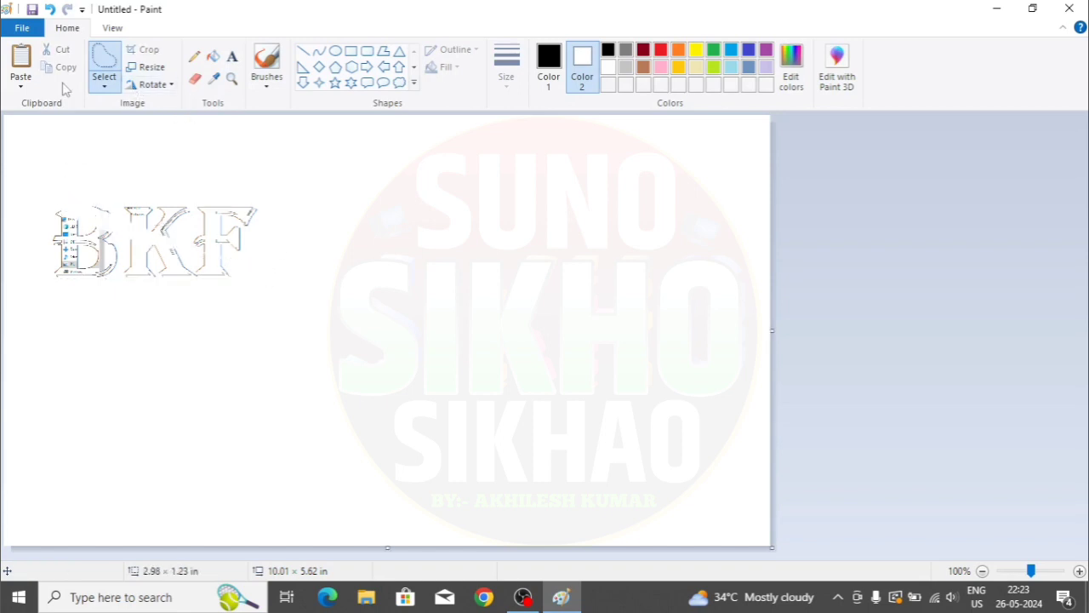
{"action": "key", "text": "ctrl+a"}
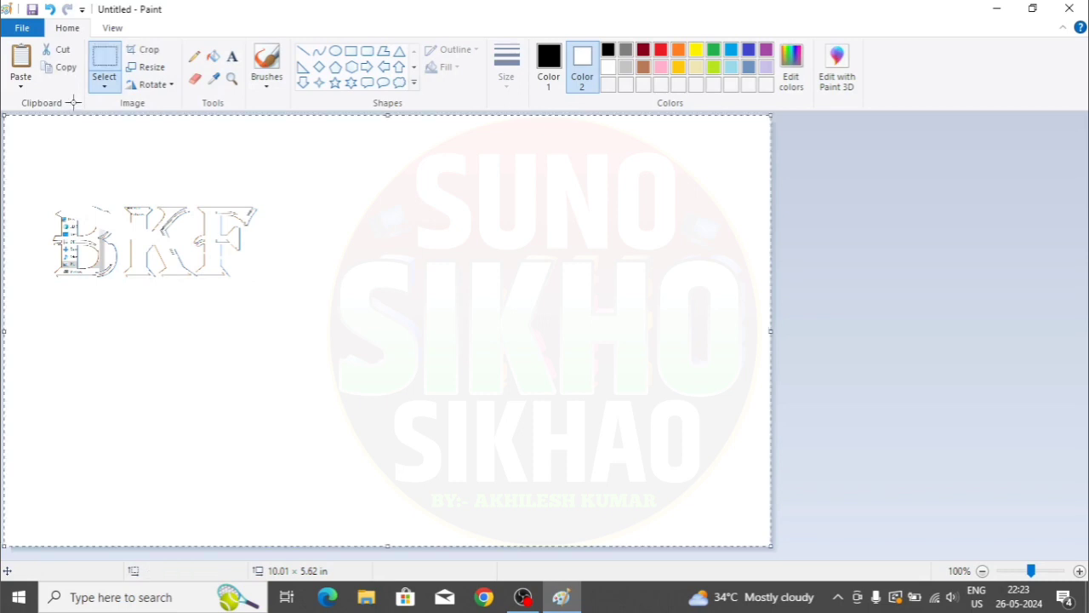
{"action": "key", "text": "Delete"}
{"action": "left_click", "coordinate": [22, 28]}
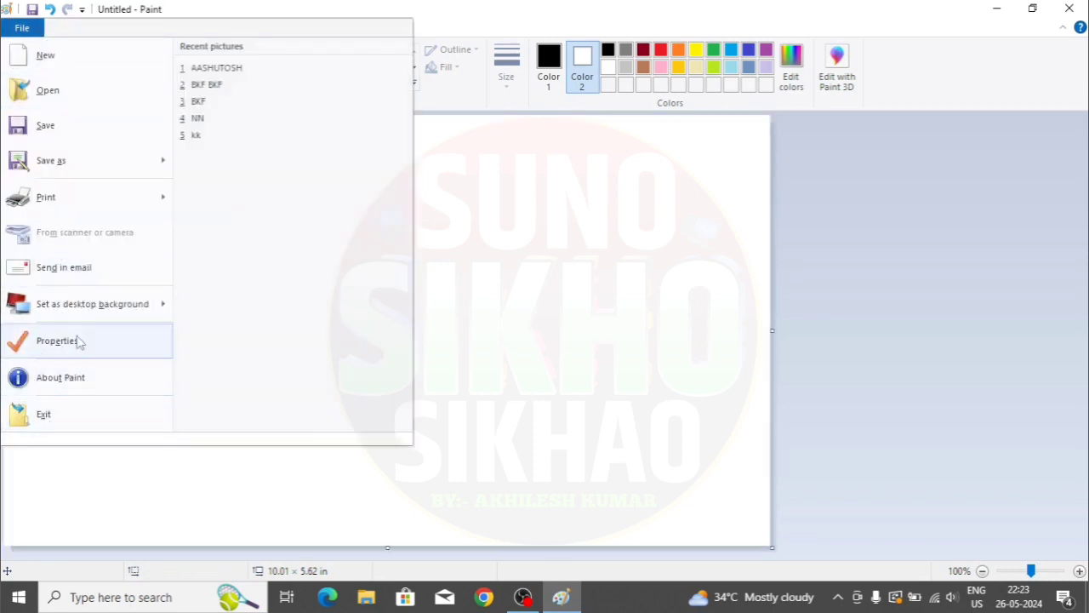
{"action": "left_click", "coordinate": [633, 322]}
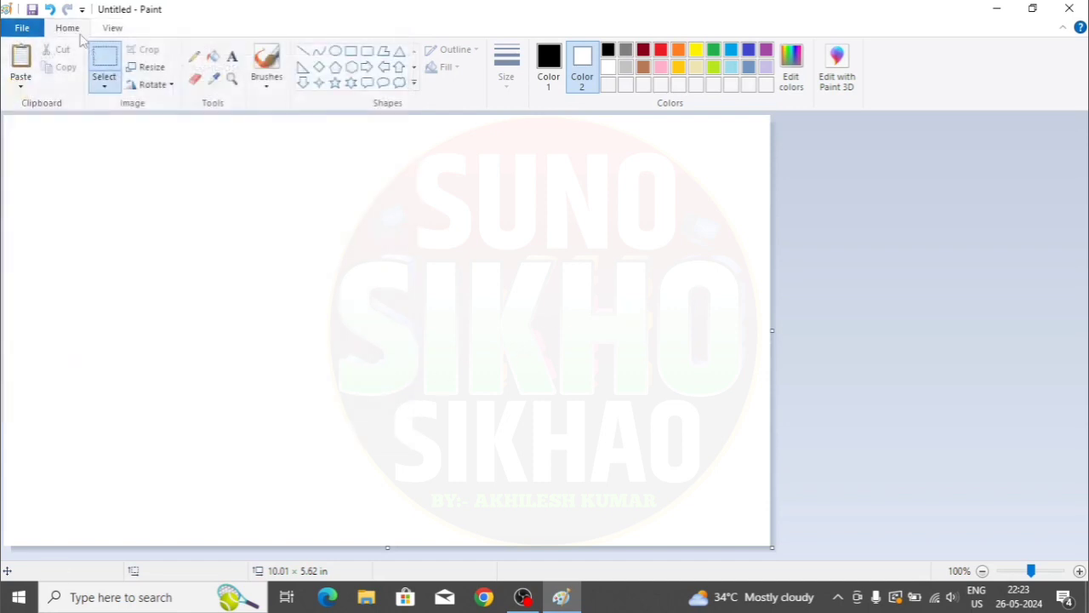
{"action": "left_click", "coordinate": [104, 85]}
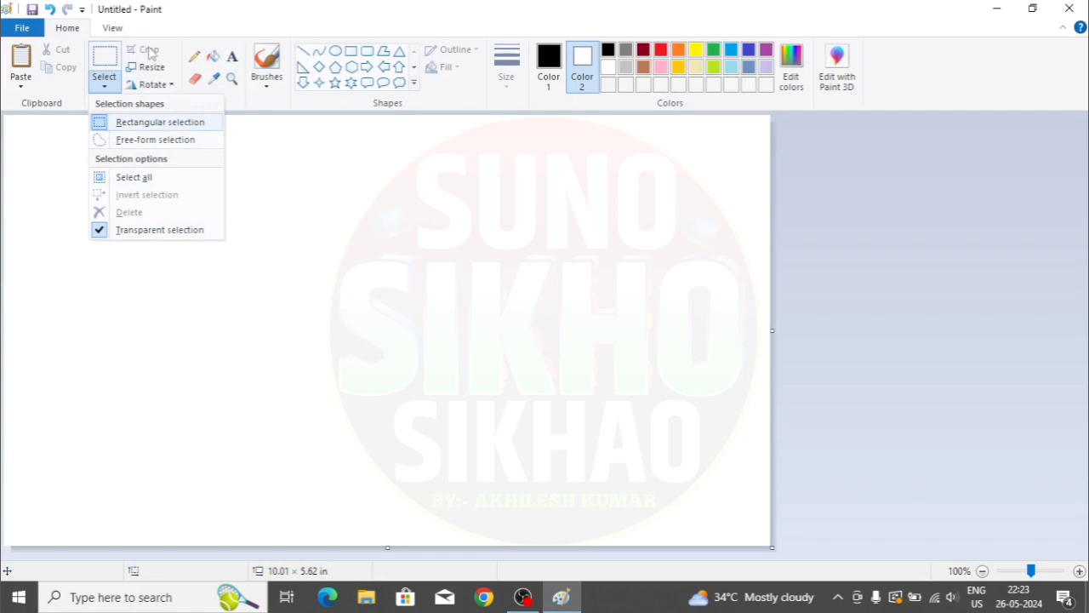
- Paste the 'images' picture from the Pictures folder onto the canvas
{"action": "left_click", "coordinate": [307, 200]}
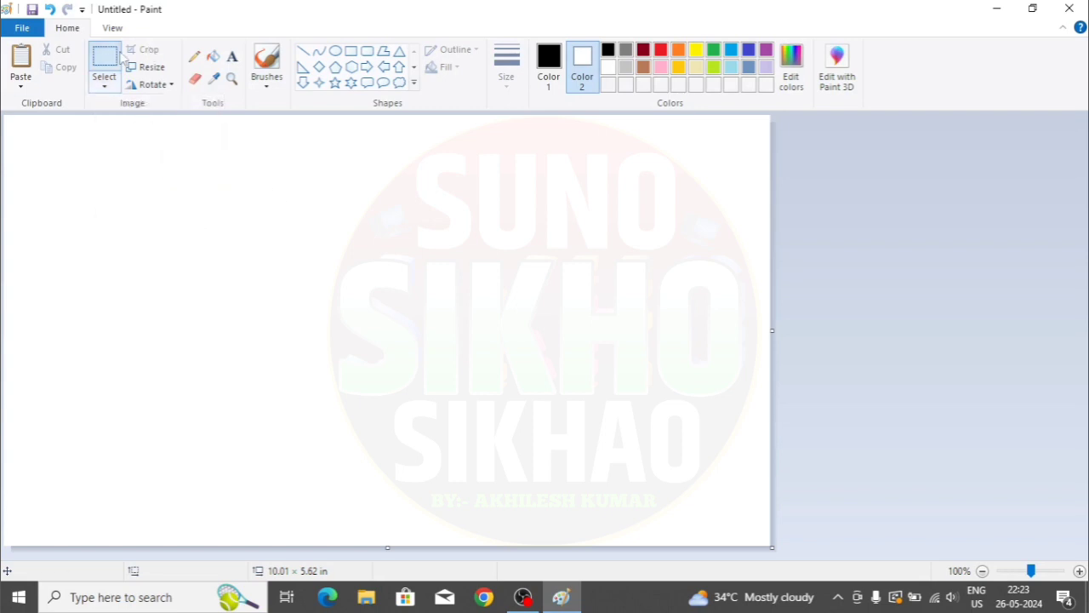
{"action": "left_click", "coordinate": [21, 85]}
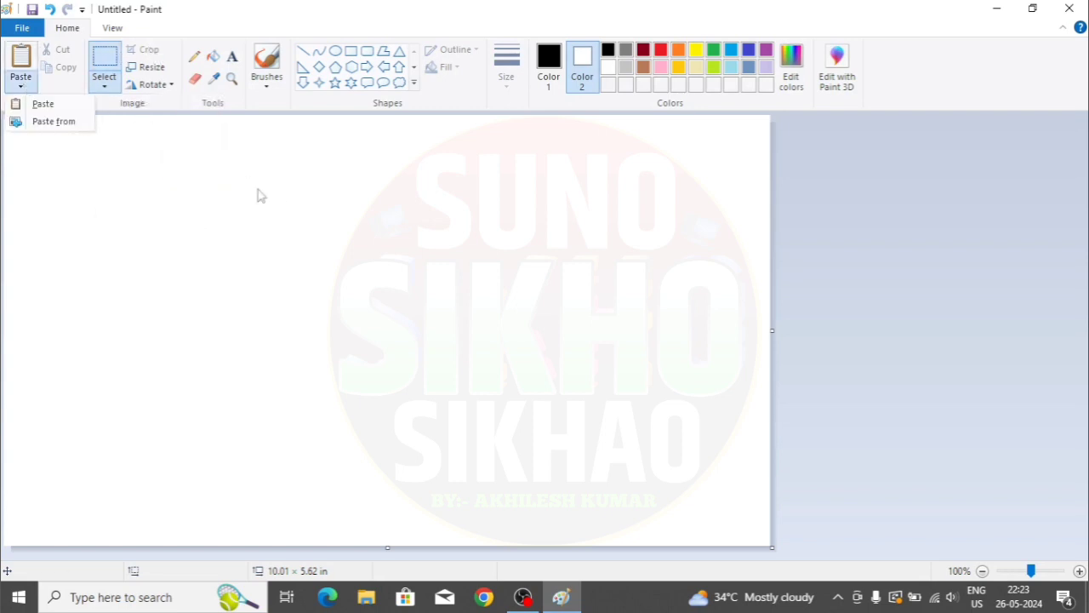
{"action": "left_click", "coordinate": [258, 189]}
{"action": "left_click", "coordinate": [19, 90]}
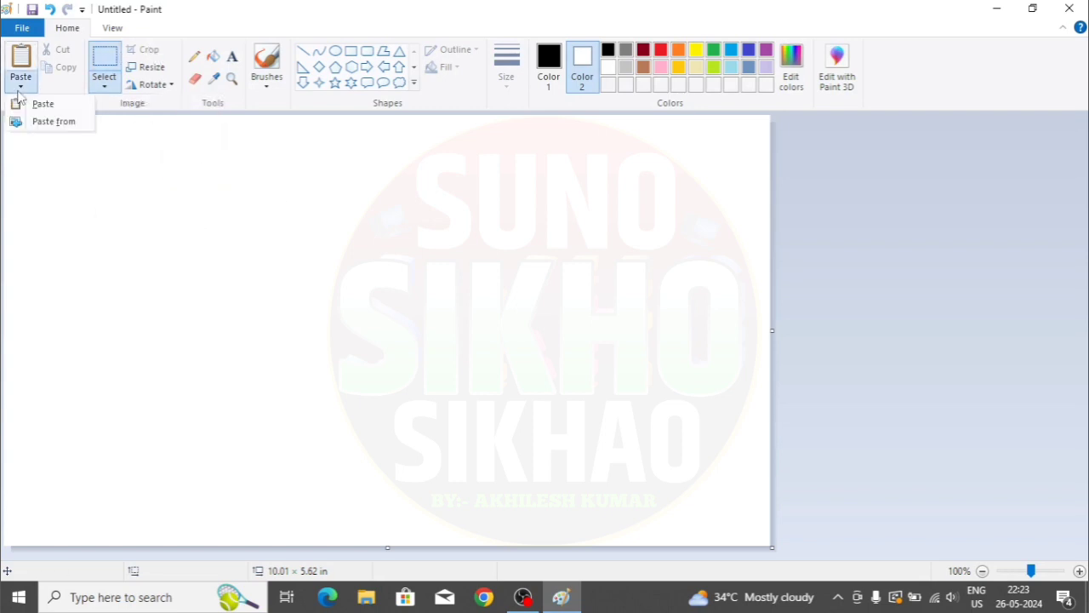
{"action": "left_click", "coordinate": [67, 121]}
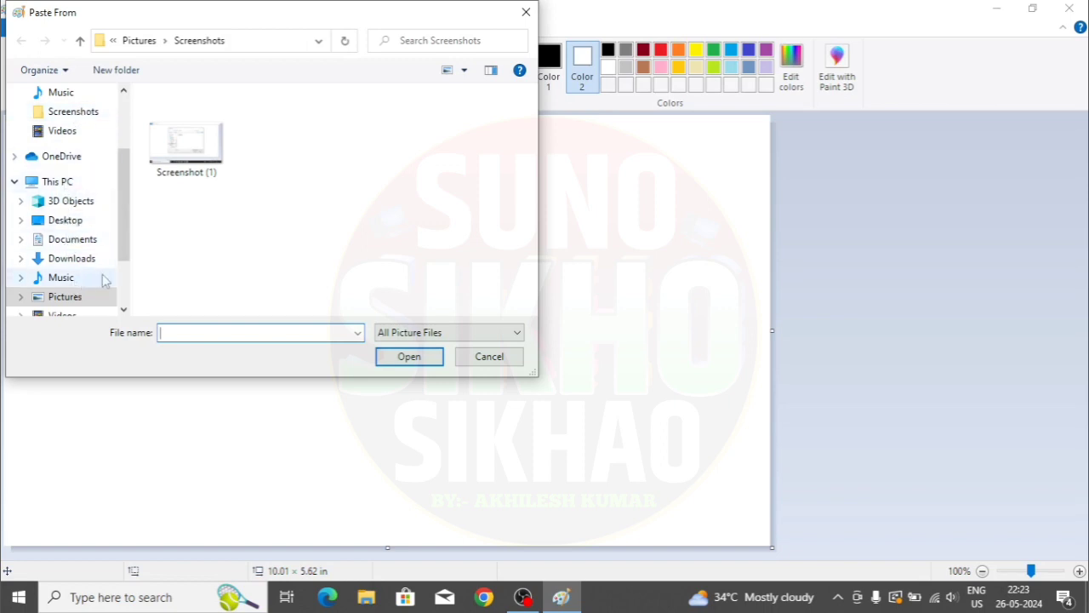
{"action": "left_click", "coordinate": [92, 298]}
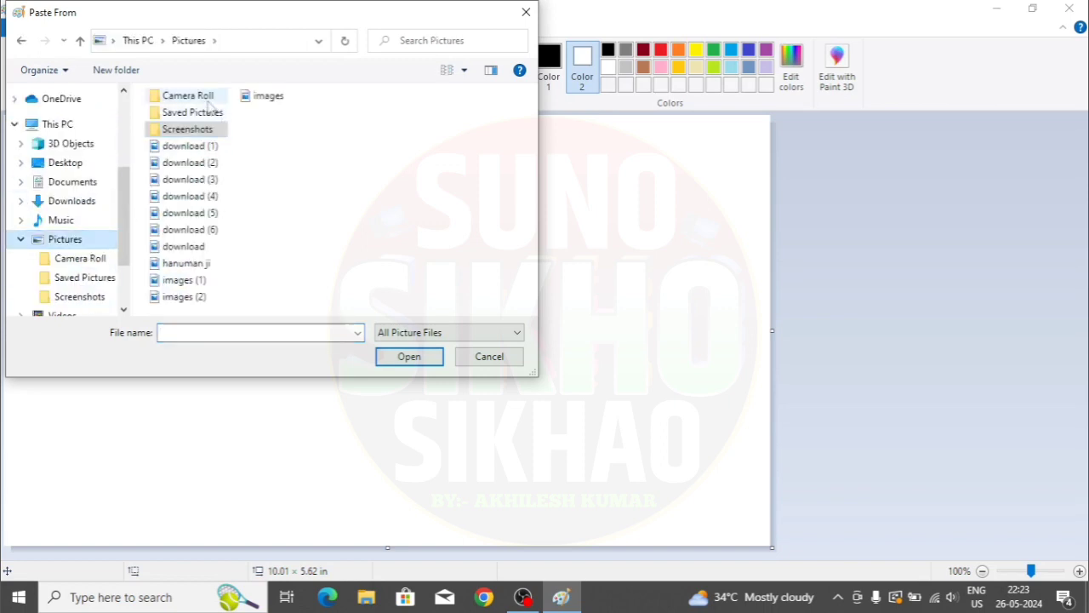
{"action": "double_click", "coordinate": [269, 96]}
- Resize the pasted photo to about 3.00 × 2.62 in and reposition it
{"action": "left_click_drag", "start_coordinate": [105, 170], "coordinate": [247, 231]}
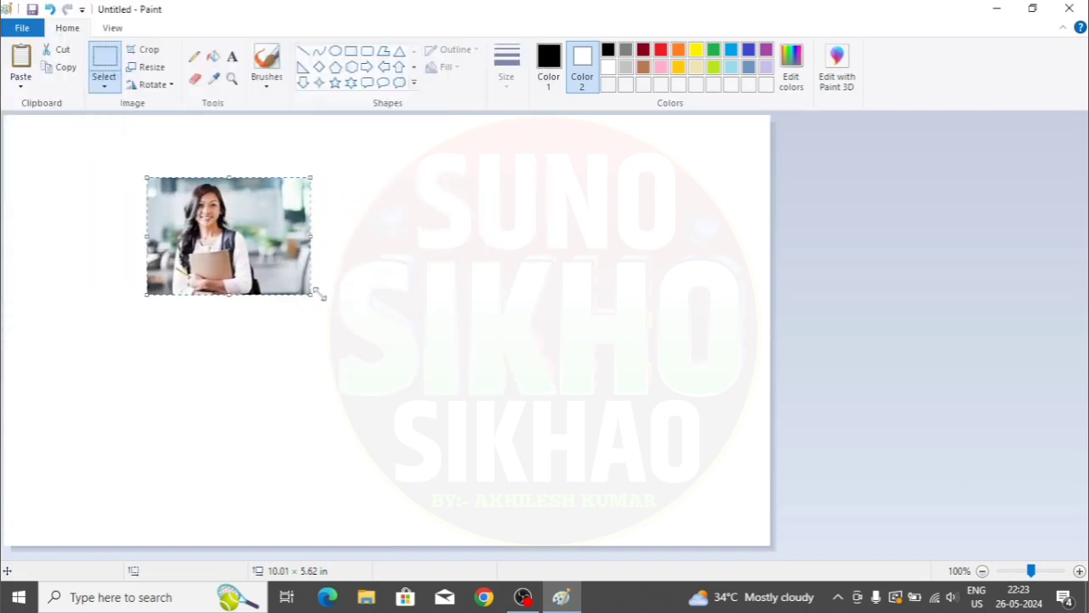
{"action": "left_click_drag", "start_coordinate": [315, 298], "coordinate": [440, 404]}
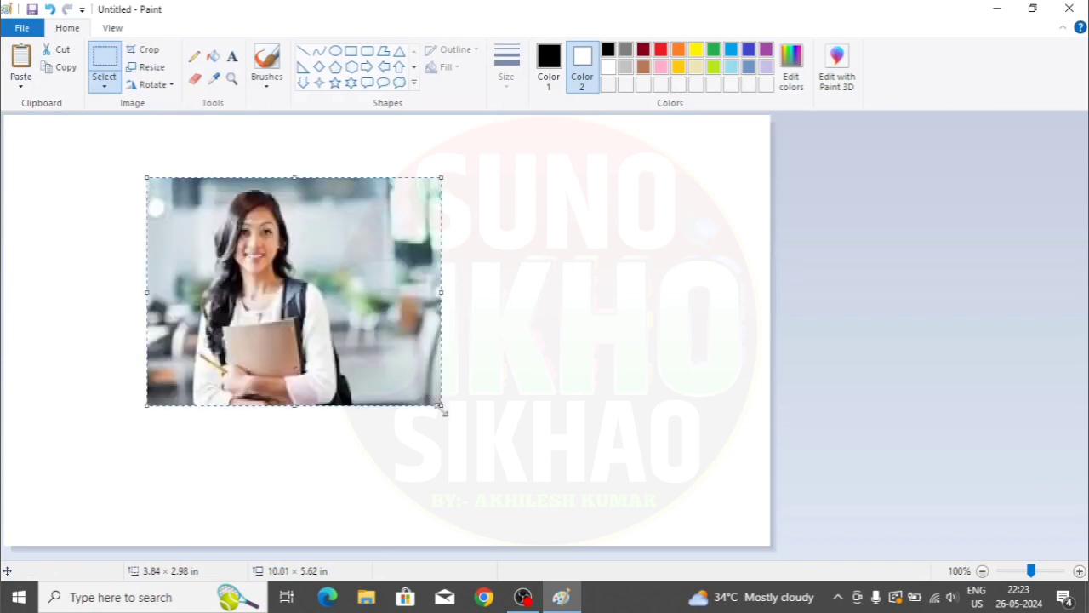
{"action": "left_click_drag", "start_coordinate": [440, 407], "coordinate": [377, 378]}
{"action": "left_click_drag", "start_coordinate": [259, 283], "coordinate": [330, 267]}
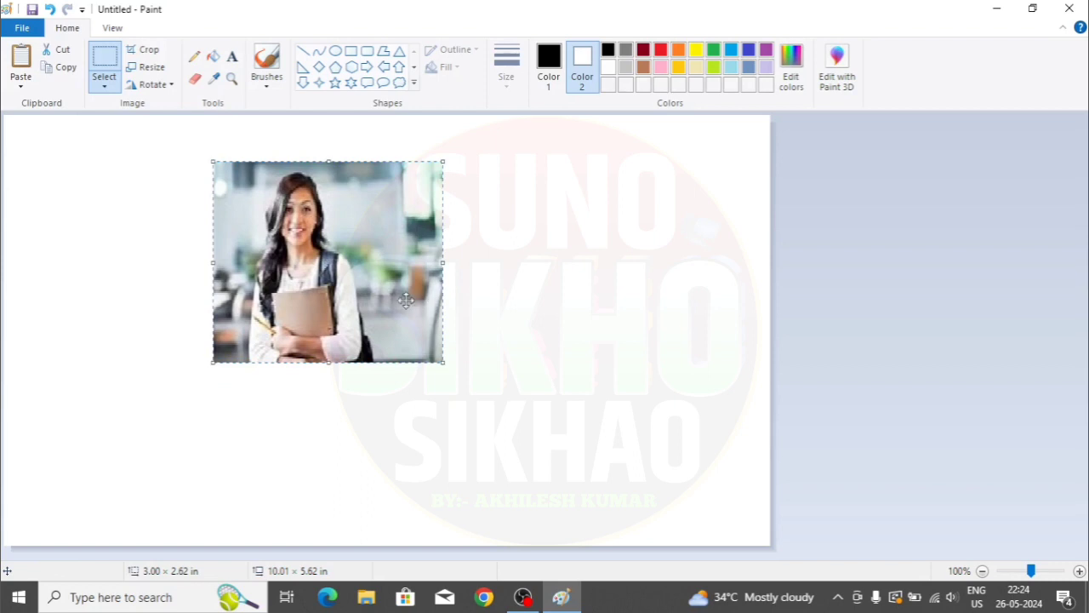
- Crop to the photo, then crop again around the woman for a 1.83 × 2.49 in portrait
{"action": "left_click", "coordinate": [148, 49]}
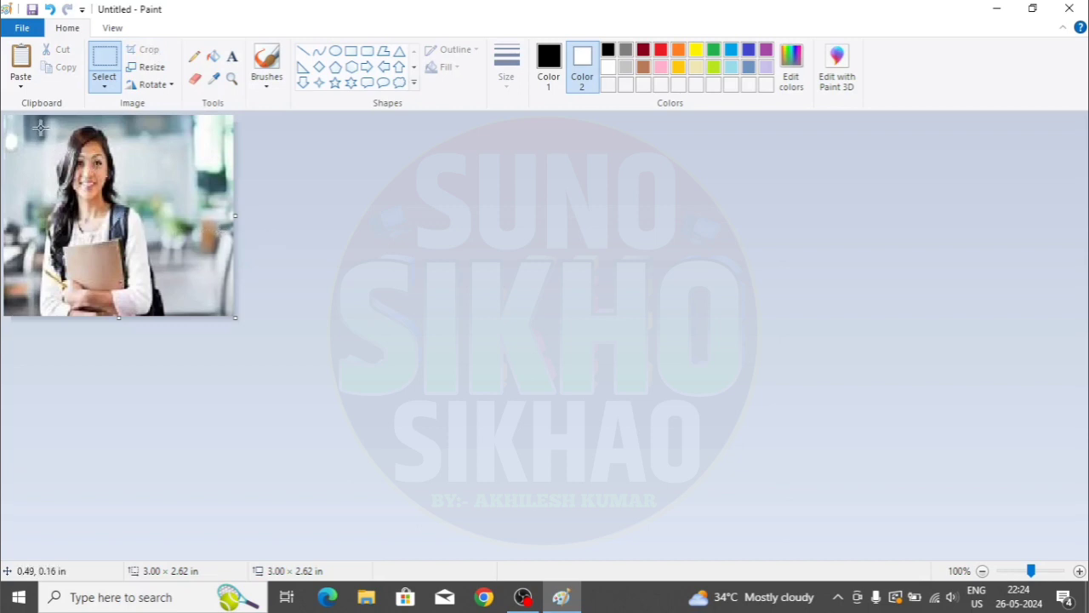
{"action": "left_click_drag", "start_coordinate": [26, 122], "coordinate": [164, 314]}
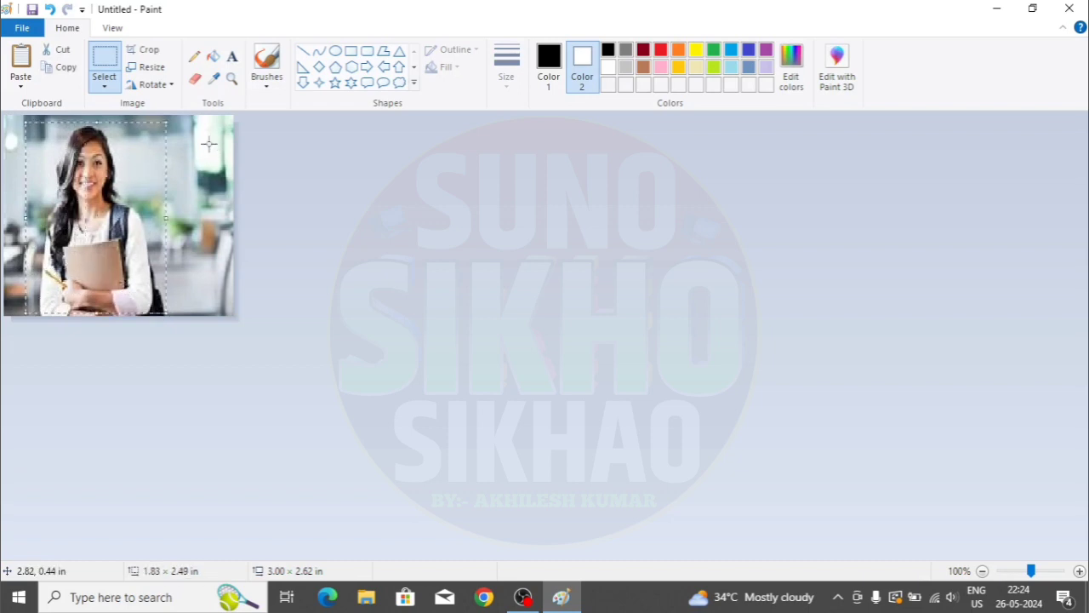
{"action": "left_click", "coordinate": [149, 50]}
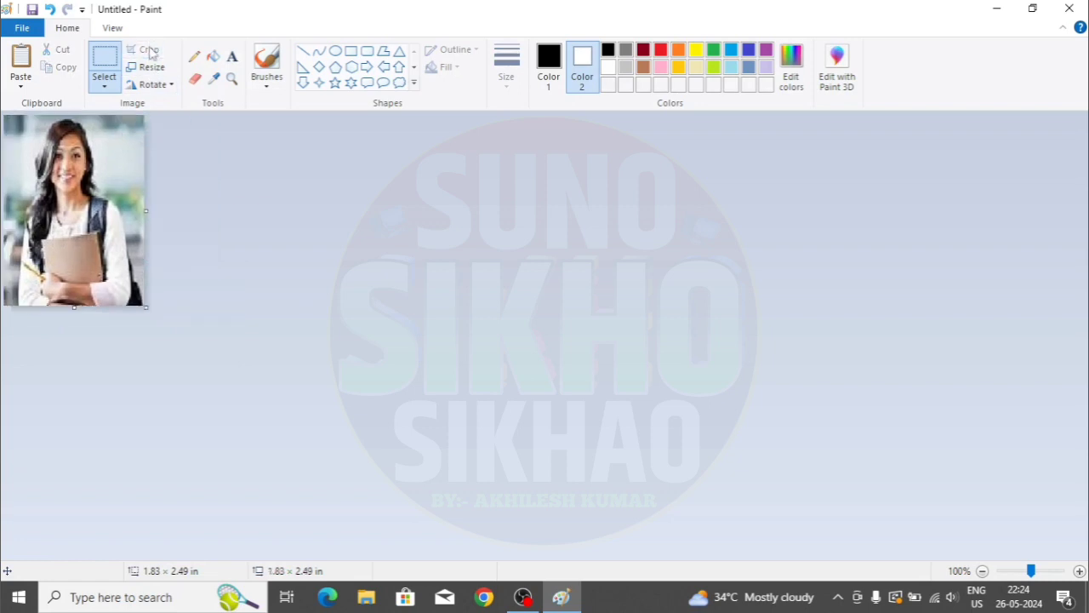
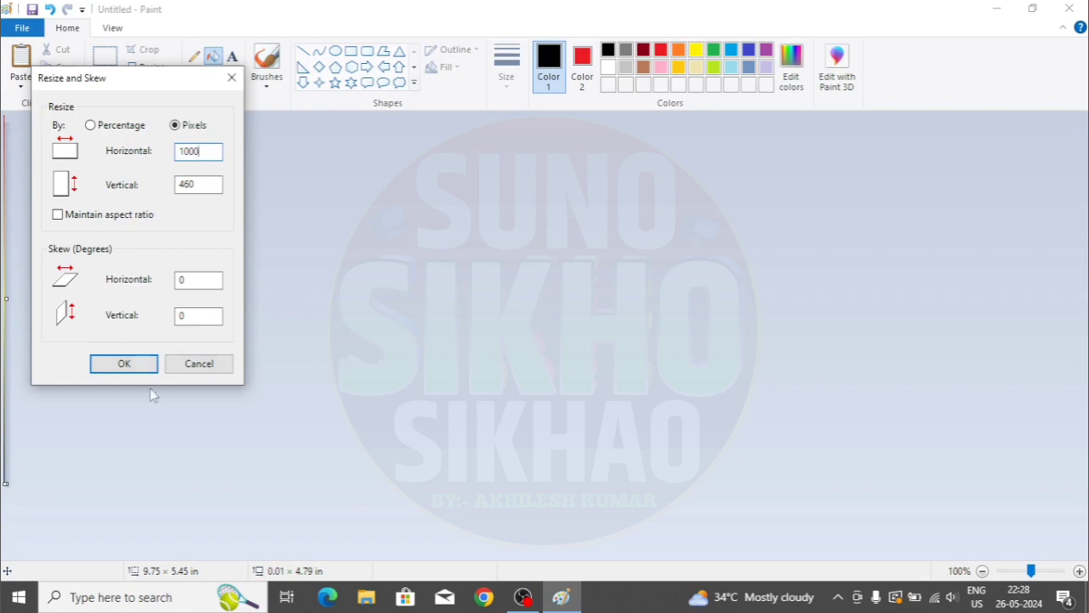
- Apply the 1000 × 460 pixel size to the red-to-black sunset gradient
{"action": "left_click", "coordinate": [138, 364]}
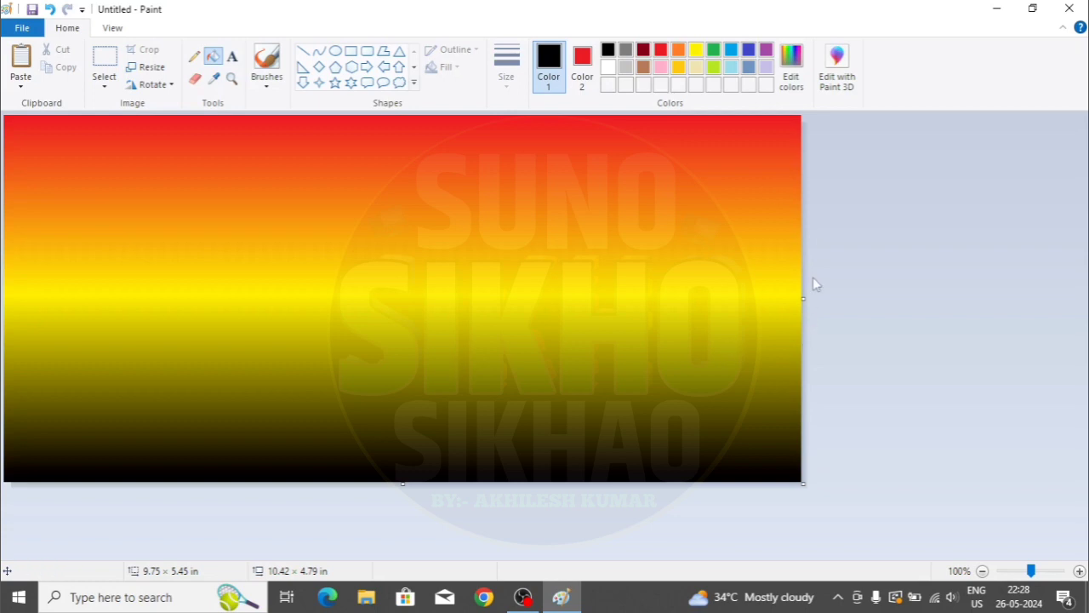
- Extend the canvas right and below the gradient, filling the new margin black
{"action": "left_click_drag", "start_coordinate": [803, 298], "coordinate": [946, 290]}
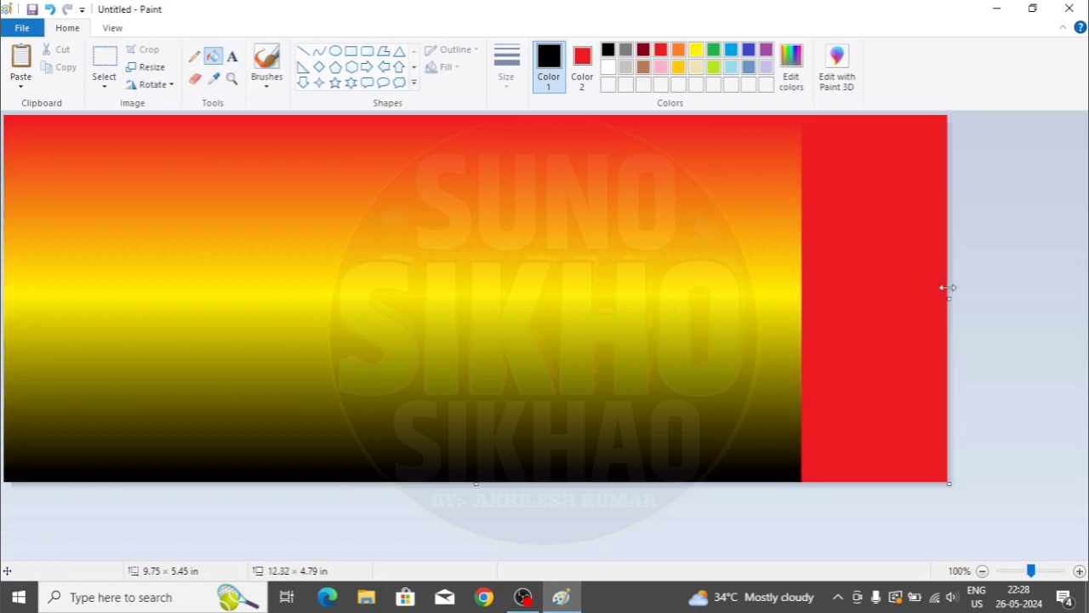
{"action": "left_click_drag", "start_coordinate": [482, 485], "coordinate": [479, 556]}
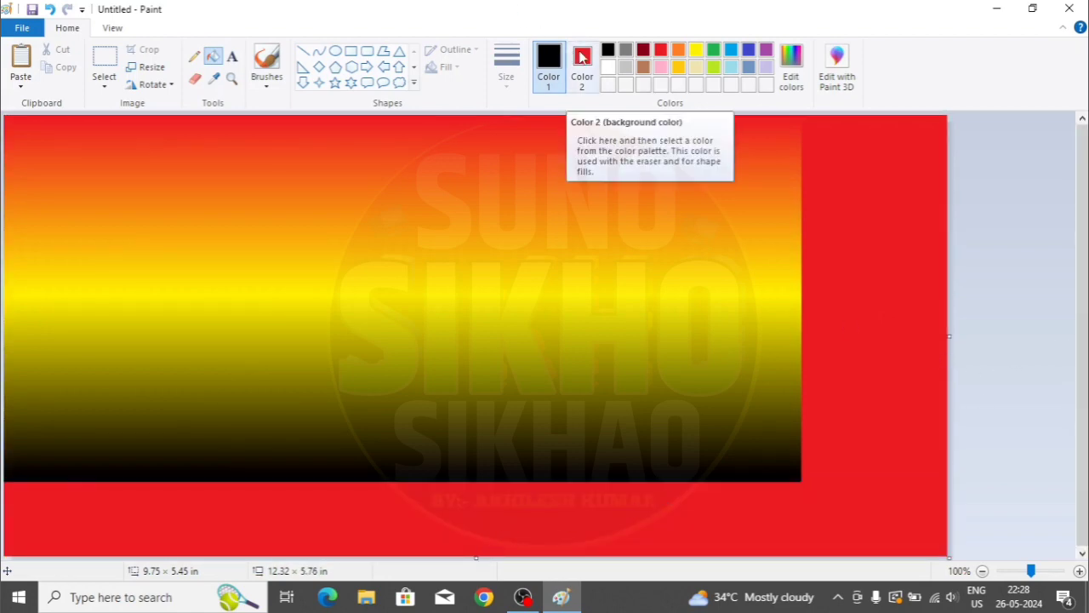
{"action": "left_click", "coordinate": [582, 57]}
{"action": "left_click", "coordinate": [608, 67]}
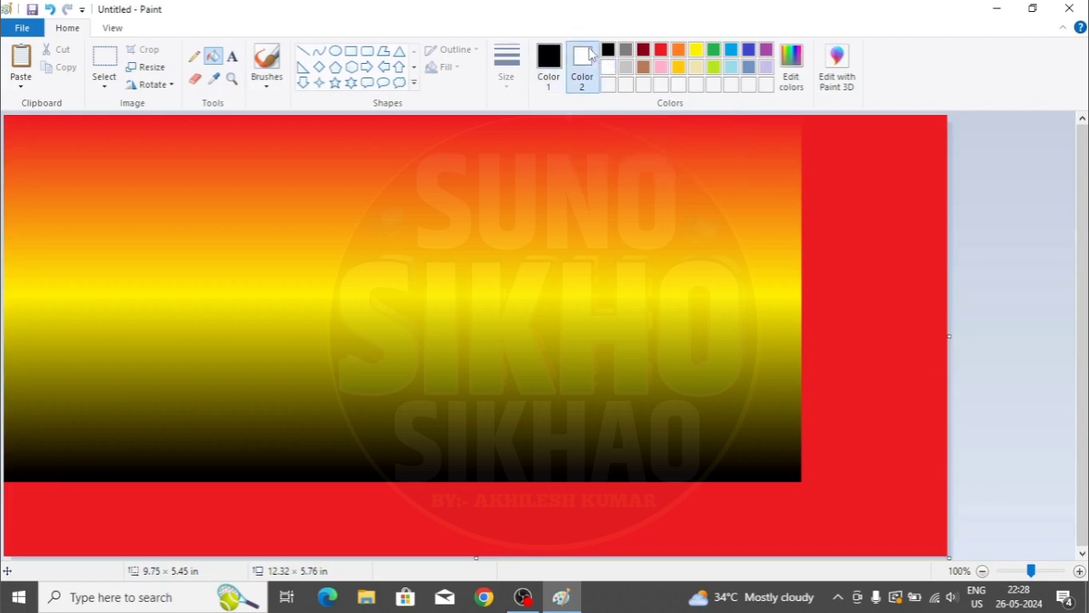
{"action": "left_click", "coordinate": [862, 239]}
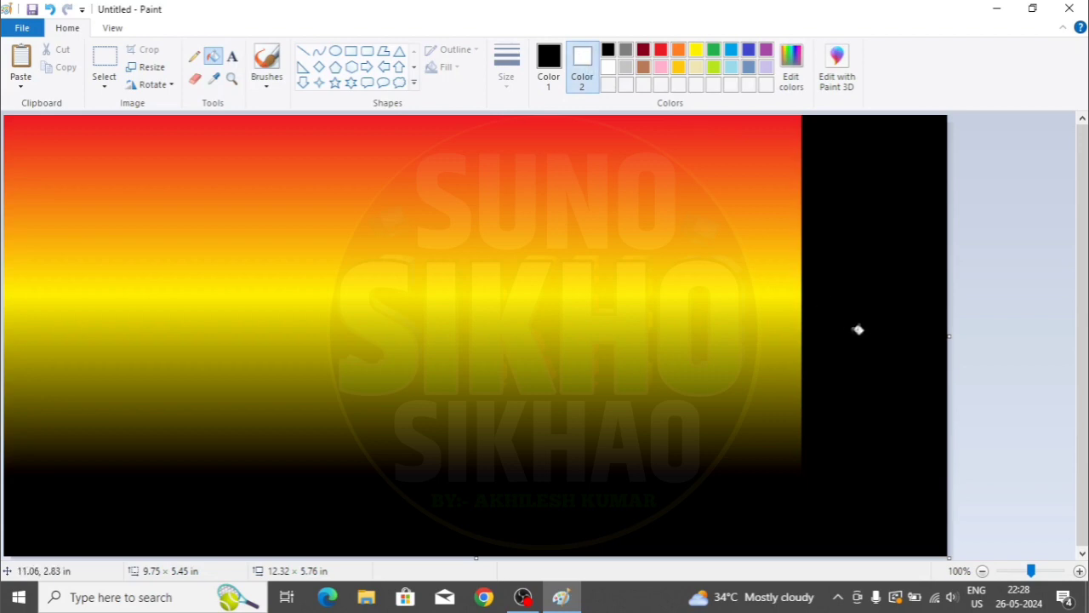
- Fill the margin white and widen the canvas further to 13.47 × 5.76 in
{"action": "left_click", "coordinate": [550, 61]}
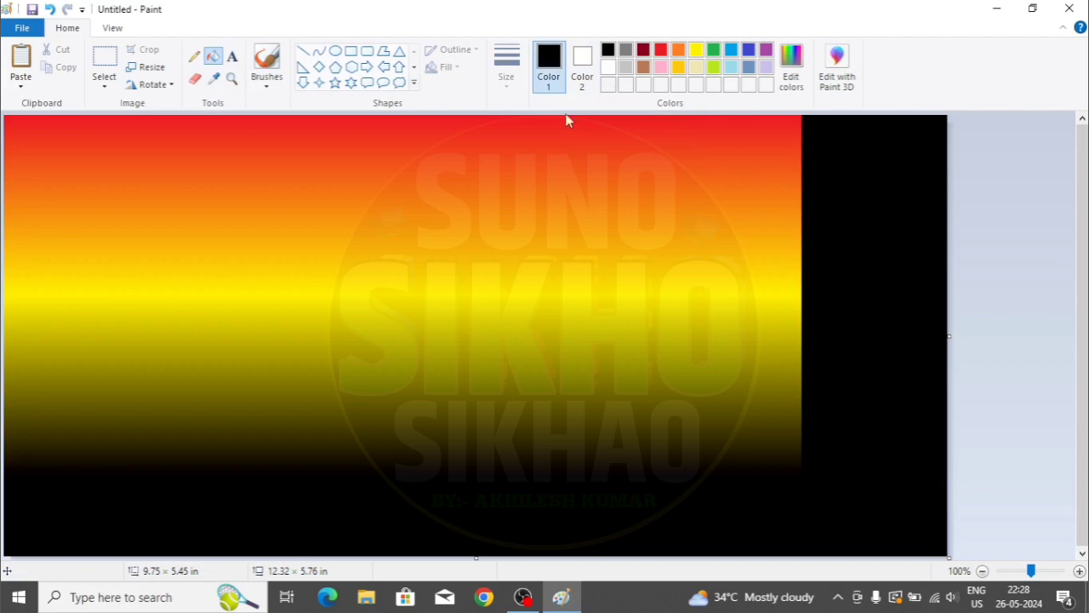
{"action": "left_click", "coordinate": [607, 67]}
{"action": "left_click", "coordinate": [864, 260]}
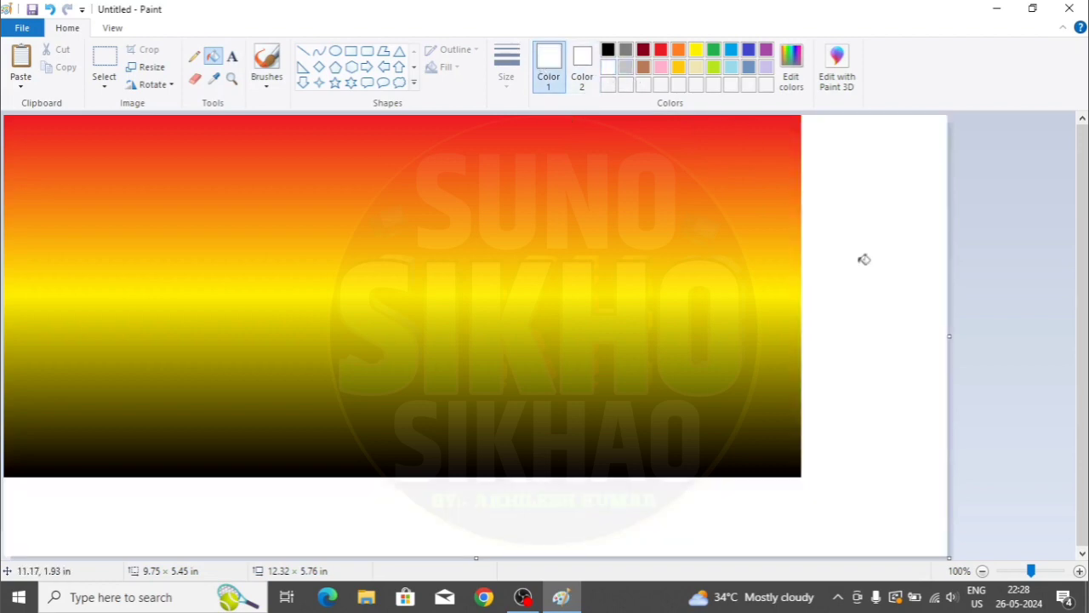
{"action": "left_click_drag", "start_coordinate": [949, 335], "coordinate": [1035, 327]}
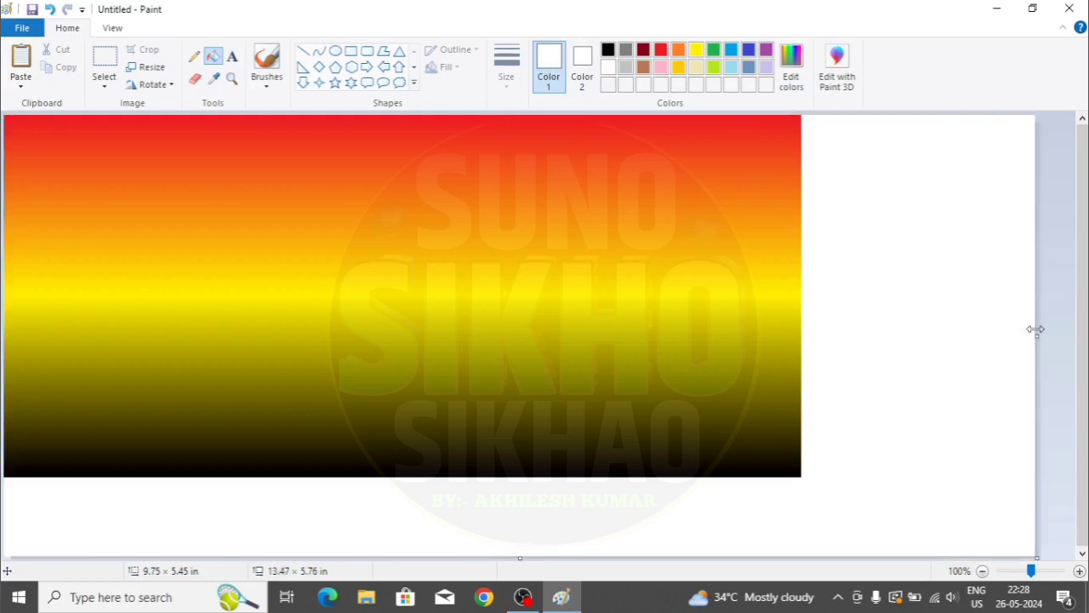
- Draw a circle in the white margin and fill it solid red
{"action": "left_click", "coordinate": [660, 49]}
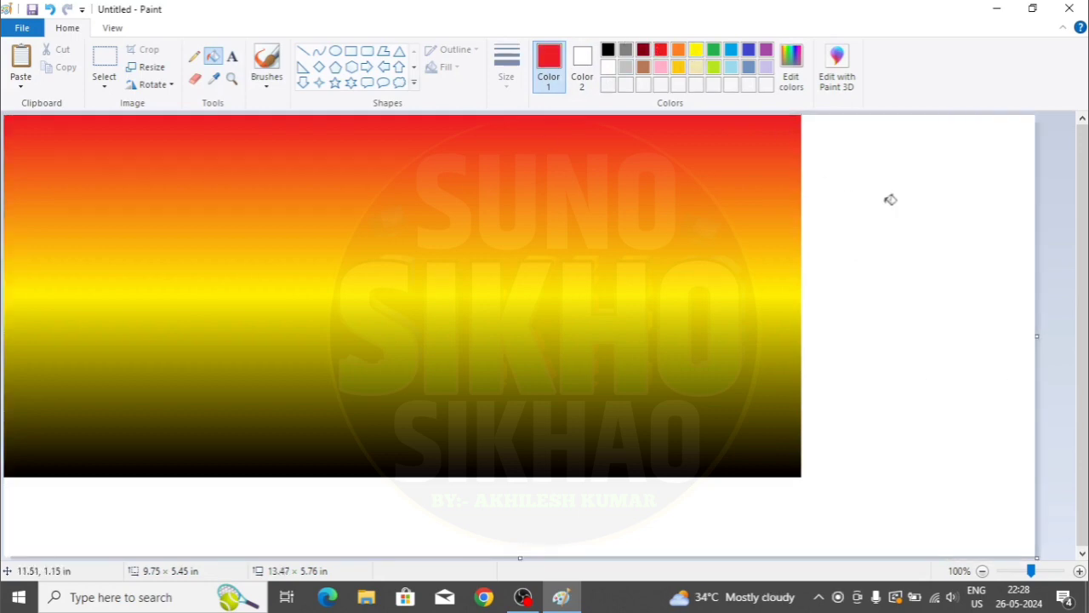
{"action": "left_click", "coordinate": [335, 50]}
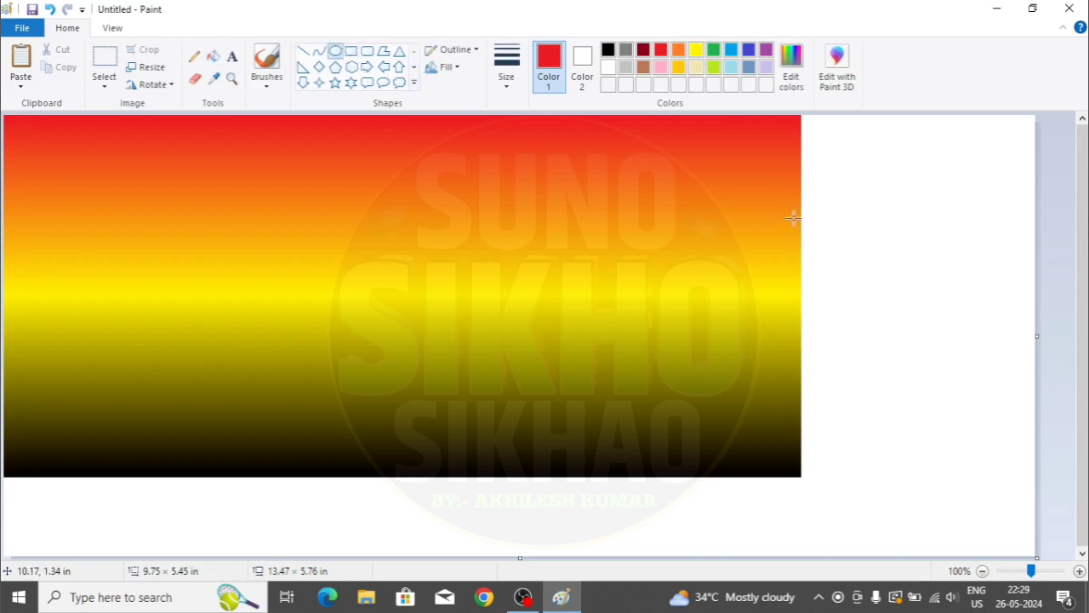
{"action": "mouse_move", "coordinate": [863, 186]}
{"action": "left_mouse_down"}
{"action": "mouse_move", "coordinate": [968, 295]}
{"action": "mouse_move", "coordinate": [983, 291]}
{"action": "left_mouse_up"}
{"action": "left_click", "coordinate": [269, 81]}
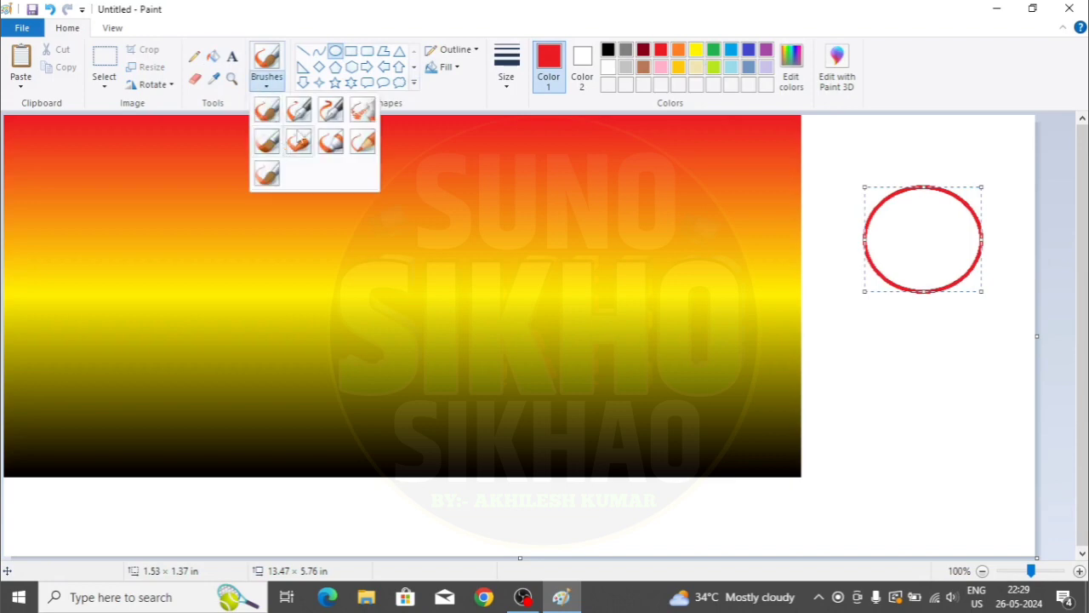
{"action": "left_click", "coordinate": [212, 60]}
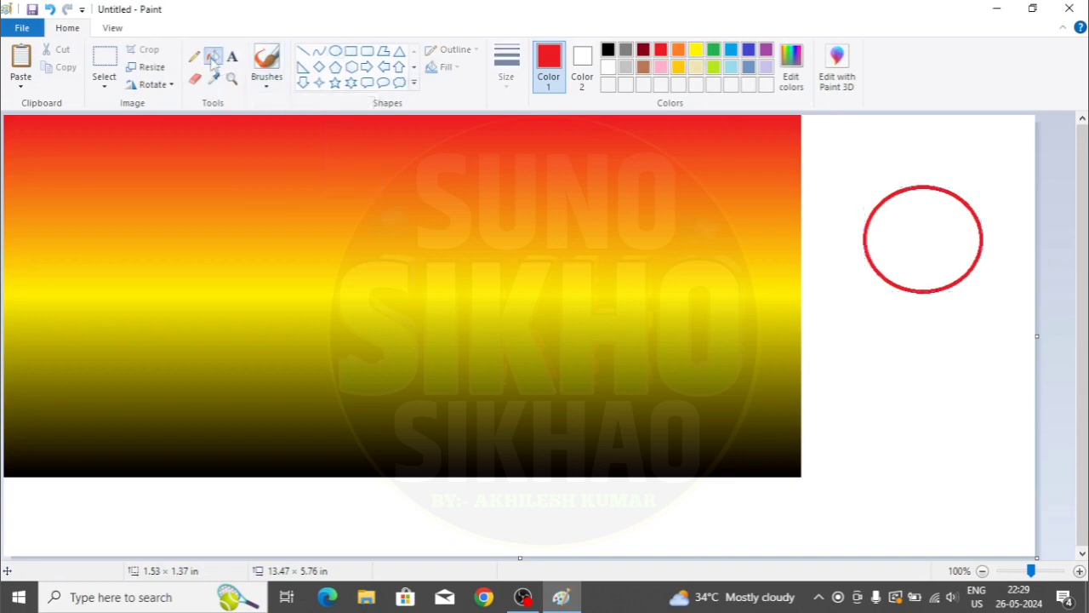
{"action": "left_click", "coordinate": [952, 229]}
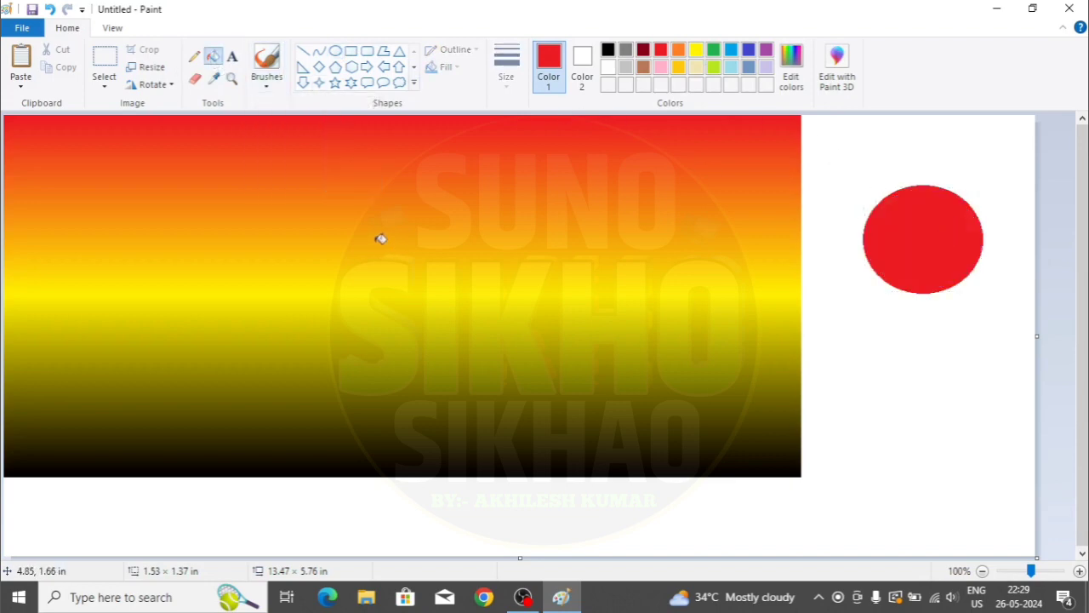
- Rectangle-select the red circle and move it to the top centre of the gradient
{"action": "left_click", "coordinate": [105, 85]}
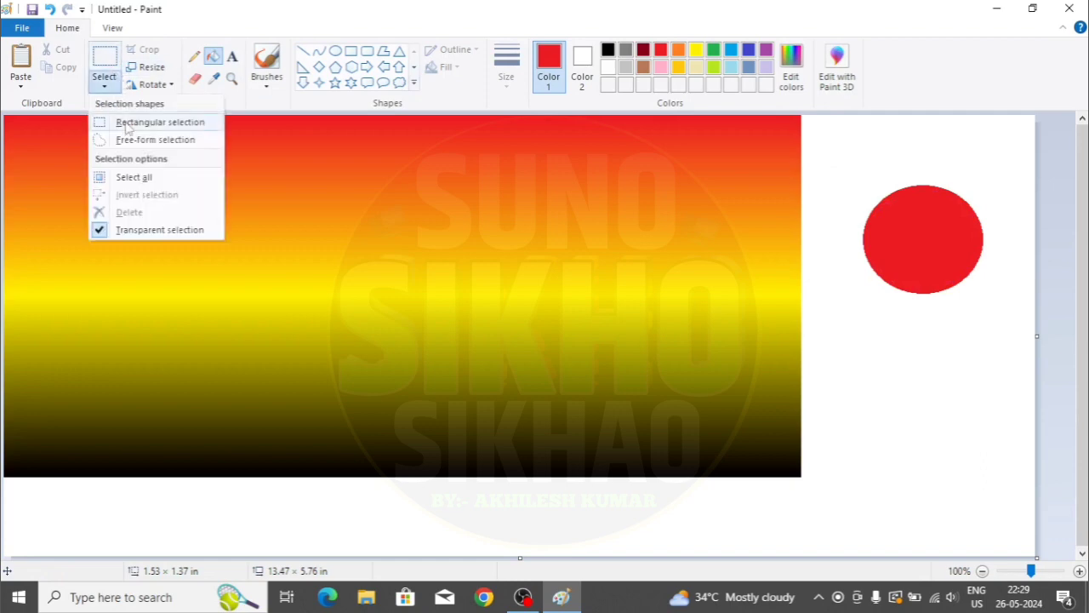
{"action": "left_click", "coordinate": [132, 123]}
{"action": "left_click", "coordinate": [107, 88]}
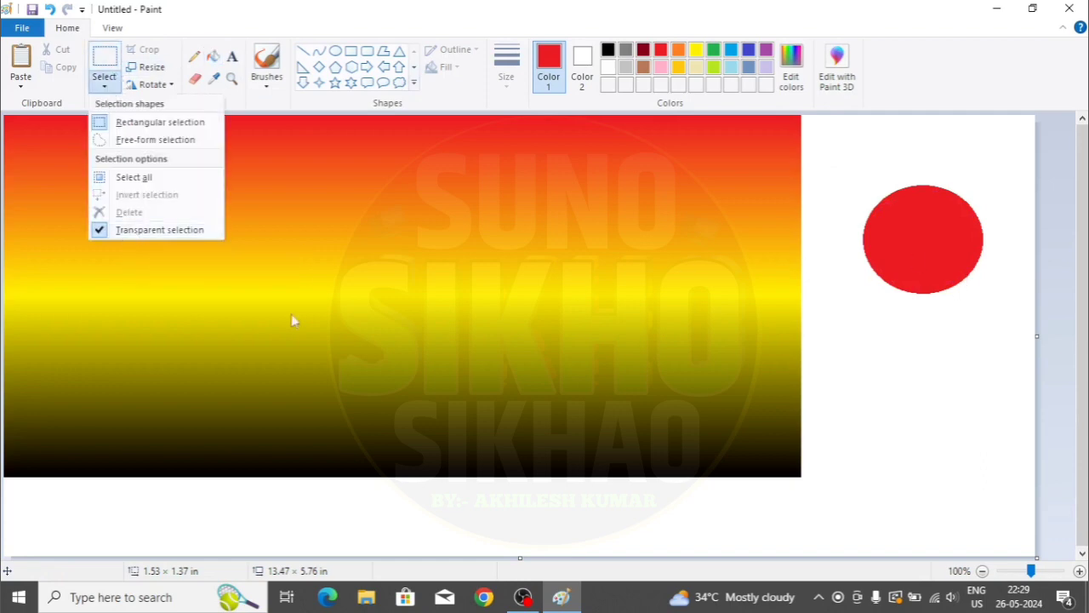
{"action": "left_click", "coordinate": [901, 337]}
{"action": "left_click_drag", "start_coordinate": [854, 155], "coordinate": [995, 324]}
{"action": "left_click_drag", "start_coordinate": [909, 246], "coordinate": [526, 156]}
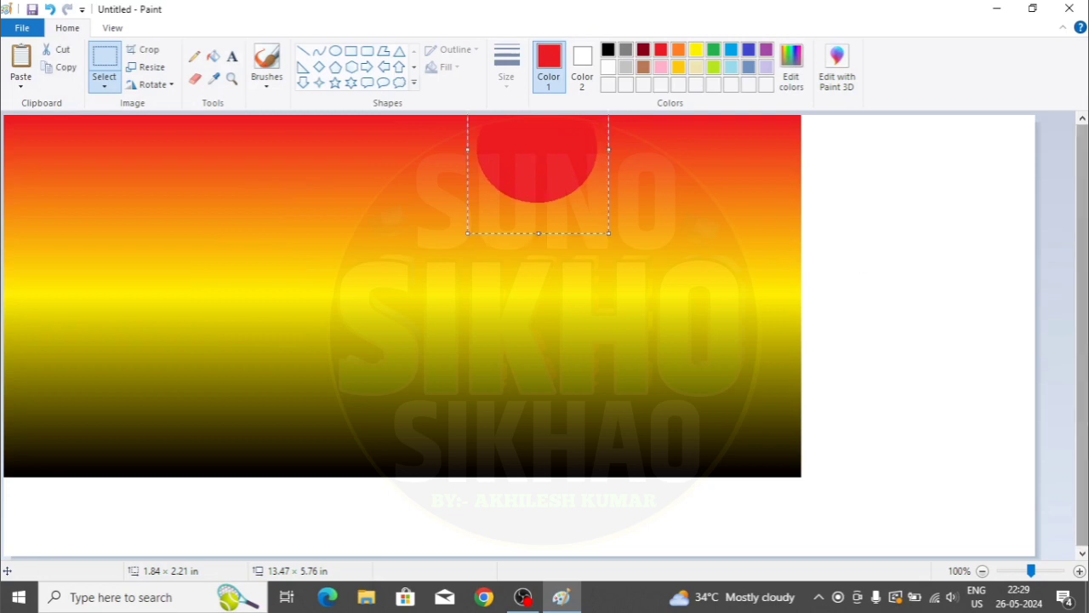
{"action": "left_click", "coordinate": [936, 375]}
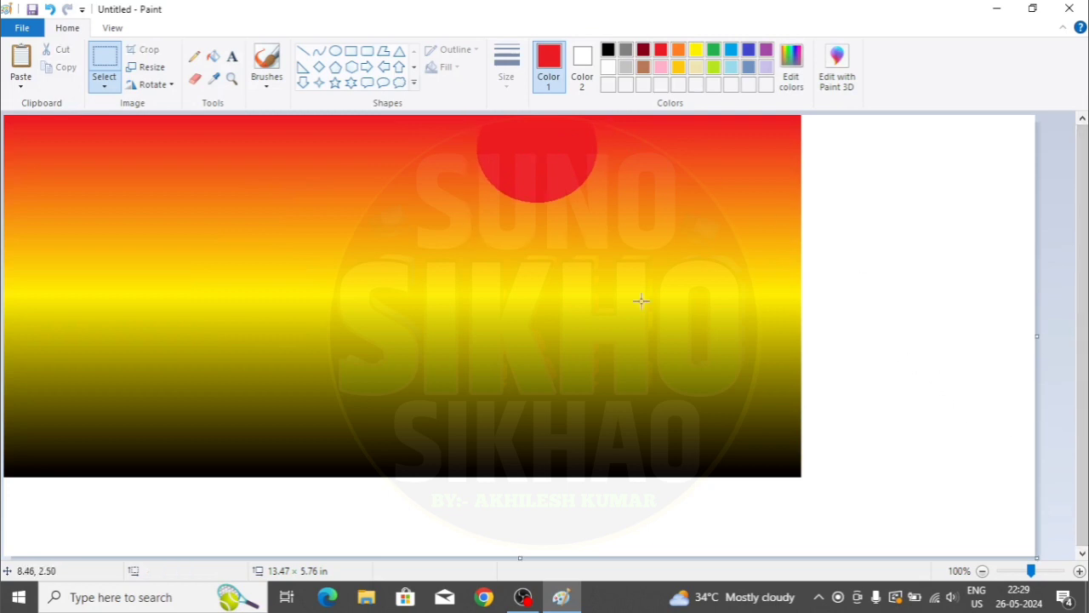
{"action": "left_click", "coordinate": [279, 85]}
{"action": "left_click", "coordinate": [362, 110]}
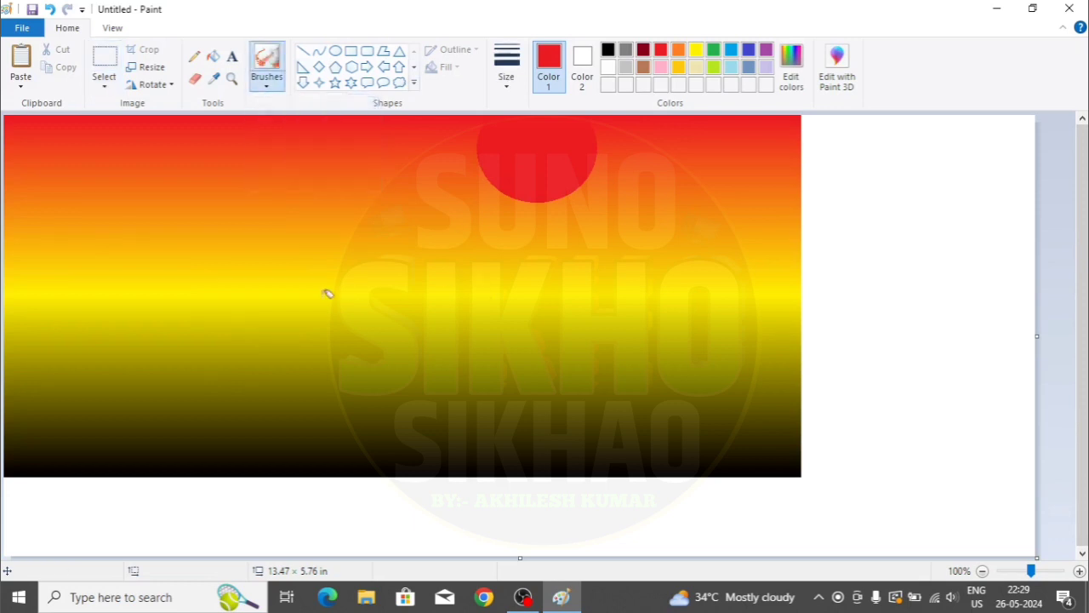
- Airbrush white streaks and speckles across the sky and lower scene
{"action": "left_click", "coordinate": [608, 67]}
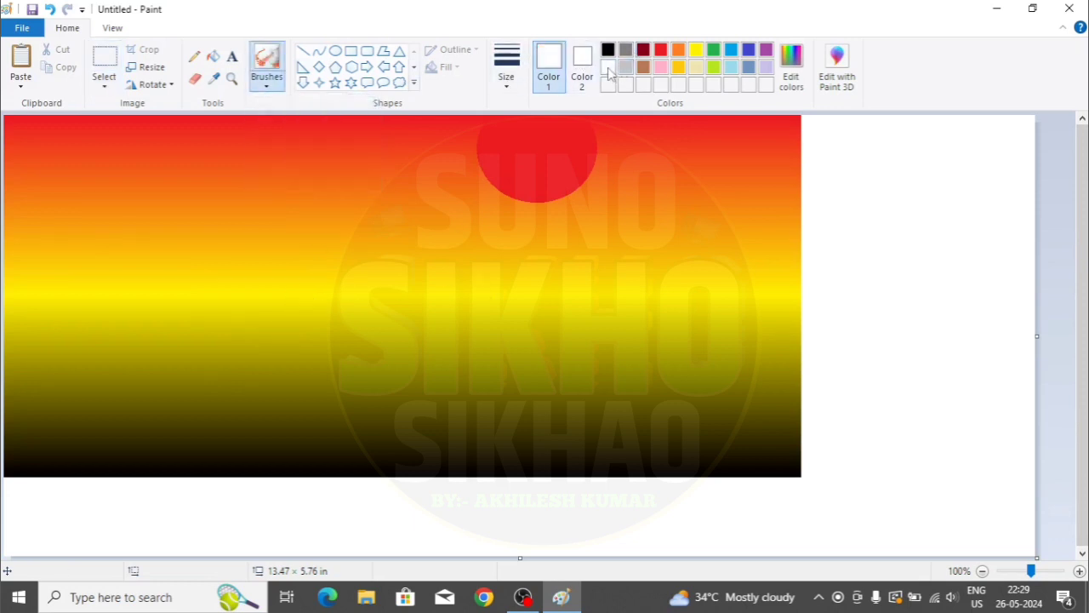
{"action": "mouse_move", "coordinate": [337, 388]}
{"action": "left_mouse_down"}
{"action": "mouse_move", "coordinate": [454, 302]}
{"action": "mouse_move", "coordinate": [472, 306]}
{"action": "mouse_move", "coordinate": [712, 152]}
{"action": "left_mouse_up"}
{"action": "left_click_drag", "start_coordinate": [156, 197], "coordinate": [248, 225]}
{"action": "left_click_drag", "start_coordinate": [135, 264], "coordinate": [243, 240]}
{"action": "left_click_drag", "start_coordinate": [351, 271], "coordinate": [426, 259]}
{"action": "mouse_move", "coordinate": [419, 208]}
{"action": "left_mouse_down"}
{"action": "mouse_move", "coordinate": [434, 297]}
{"action": "mouse_move", "coordinate": [604, 315]}
{"action": "left_mouse_up"}
{"action": "left_click_drag", "start_coordinate": [455, 374], "coordinate": [711, 340]}
{"action": "left_click_drag", "start_coordinate": [487, 440], "coordinate": [741, 413]}
{"action": "left_click_drag", "start_coordinate": [598, 436], "coordinate": [802, 436]}
{"action": "left_click_drag", "start_coordinate": [576, 477], "coordinate": [720, 477]}
{"action": "mouse_move", "coordinate": [74, 455]}
{"action": "left_mouse_down"}
{"action": "mouse_move", "coordinate": [377, 451]}
{"action": "mouse_move", "coordinate": [291, 384]}
{"action": "left_mouse_up"}
{"action": "left_click_drag", "start_coordinate": [7, 376], "coordinate": [292, 303]}
{"action": "left_click_drag", "start_coordinate": [44, 254], "coordinate": [134, 219]}
{"action": "left_click_drag", "start_coordinate": [43, 177], "coordinate": [244, 137]}
{"action": "left_click_drag", "start_coordinate": [369, 125], "coordinate": [370, 135]}
{"action": "left_click_drag", "start_coordinate": [289, 185], "coordinate": [422, 163]}
{"action": "left_click_drag", "start_coordinate": [145, 287], "coordinate": [443, 203]}
{"action": "left_click_drag", "start_coordinate": [255, 292], "coordinate": [605, 195]}
{"action": "left_click_drag", "start_coordinate": [400, 232], "coordinate": [624, 139]}
{"action": "mouse_move", "coordinate": [749, 153]}
{"action": "left_mouse_down"}
{"action": "mouse_move", "coordinate": [781, 150]}
{"action": "mouse_move", "coordinate": [799, 182]}
{"action": "left_mouse_up"}
{"action": "left_click_drag", "start_coordinate": [766, 320], "coordinate": [691, 338]}
- Spray a curved white grass blade with branches rising from the bottom
{"action": "left_click_drag", "start_coordinate": [702, 461], "coordinate": [640, 337]}
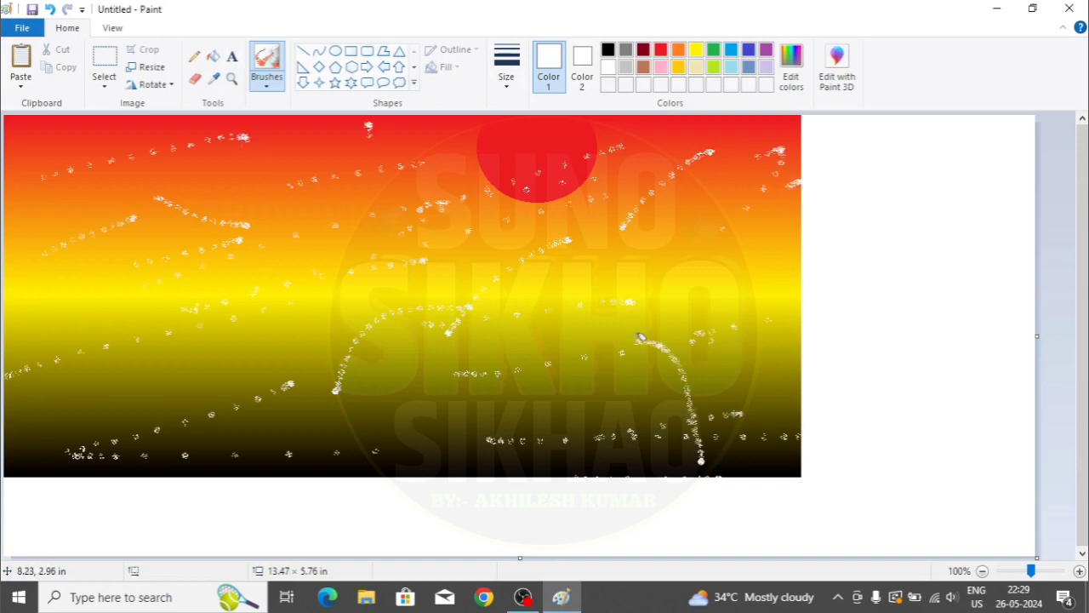
{"action": "mouse_move", "coordinate": [699, 431]}
{"action": "left_mouse_down"}
{"action": "mouse_move", "coordinate": [699, 401]}
{"action": "mouse_move", "coordinate": [761, 289]}
{"action": "left_mouse_up"}
{"action": "left_click_drag", "start_coordinate": [689, 430], "coordinate": [754, 355]}
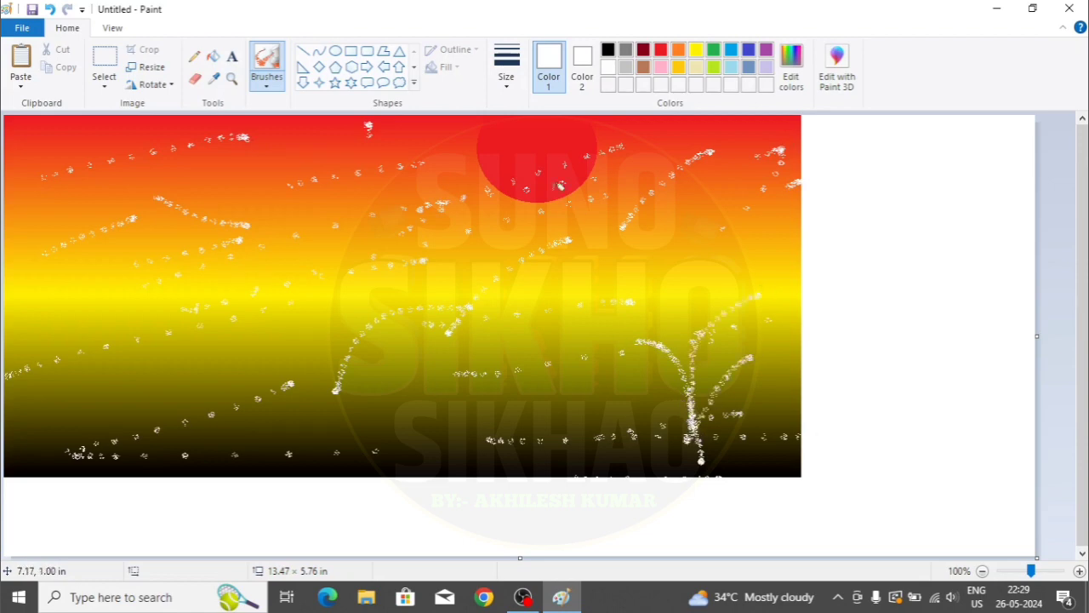
- Paint small black bird silhouettes around the sun in the upper sky
{"action": "left_click", "coordinate": [608, 49]}
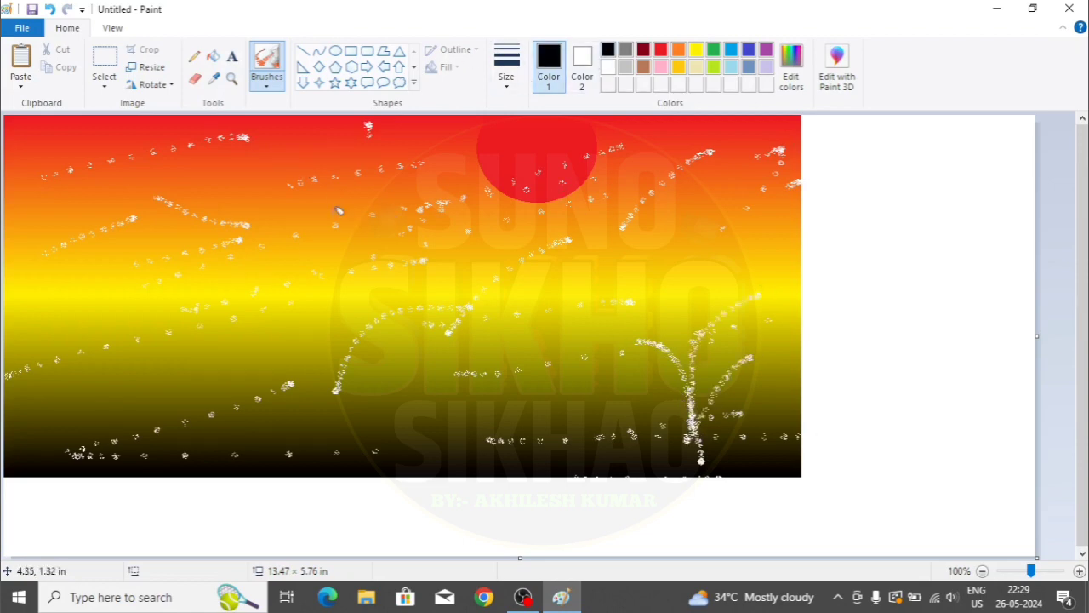
{"action": "mouse_move", "coordinate": [335, 227]}
{"action": "left_mouse_down"}
{"action": "mouse_move", "coordinate": [323, 210]}
{"action": "mouse_move", "coordinate": [346, 208]}
{"action": "left_mouse_up"}
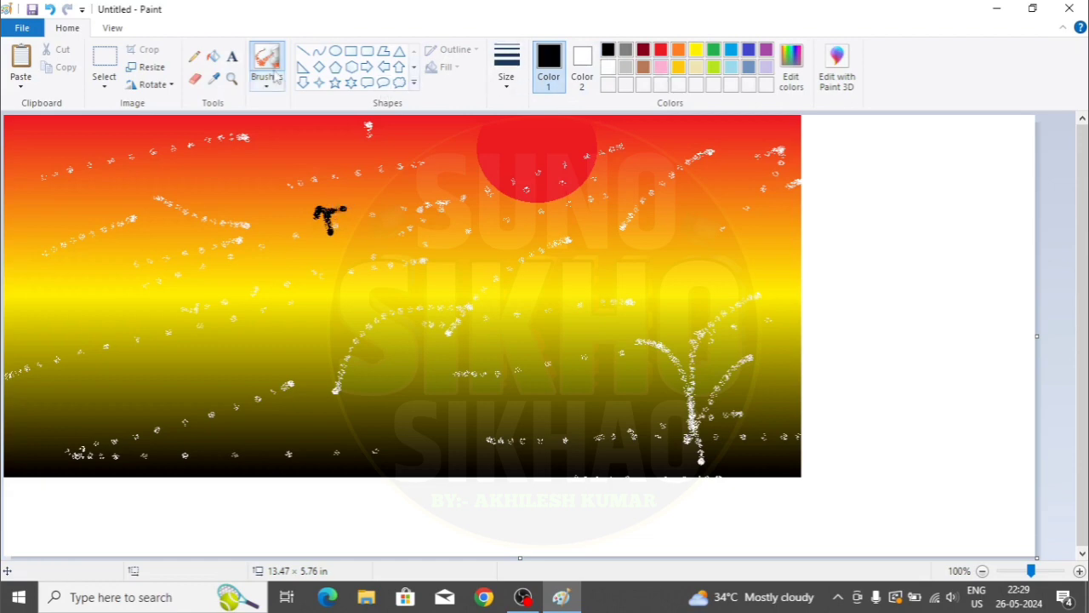
{"action": "left_click", "coordinate": [275, 78]}
{"action": "left_click", "coordinate": [298, 110]}
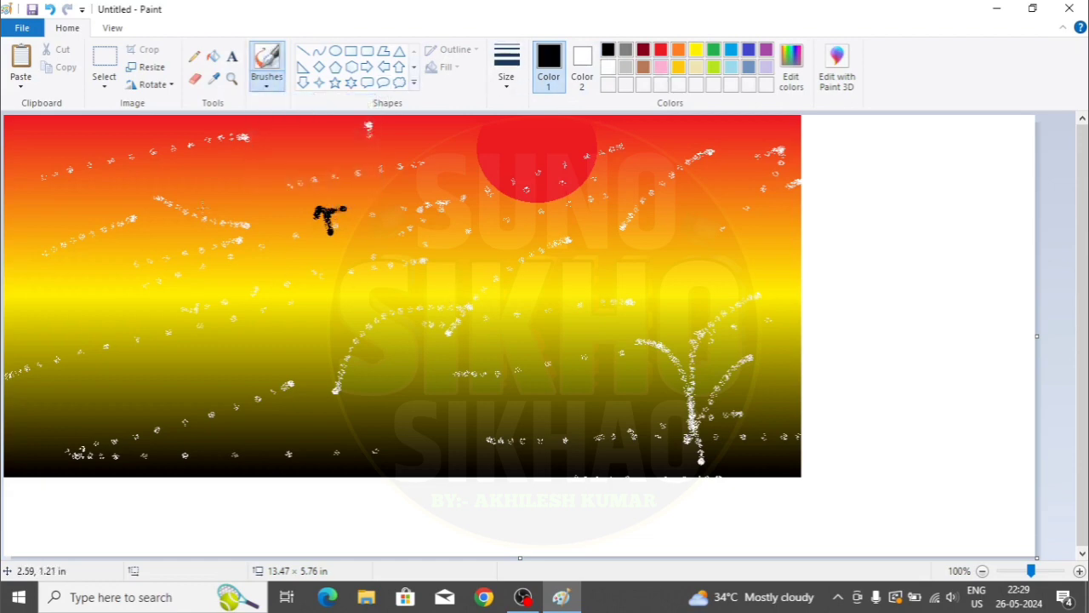
{"action": "mouse_move", "coordinate": [191, 227]}
{"action": "left_mouse_down"}
{"action": "mouse_move", "coordinate": [166, 202]}
{"action": "mouse_move", "coordinate": [194, 203]}
{"action": "mouse_move", "coordinate": [190, 216]}
{"action": "mouse_move", "coordinate": [195, 188]}
{"action": "left_mouse_up"}
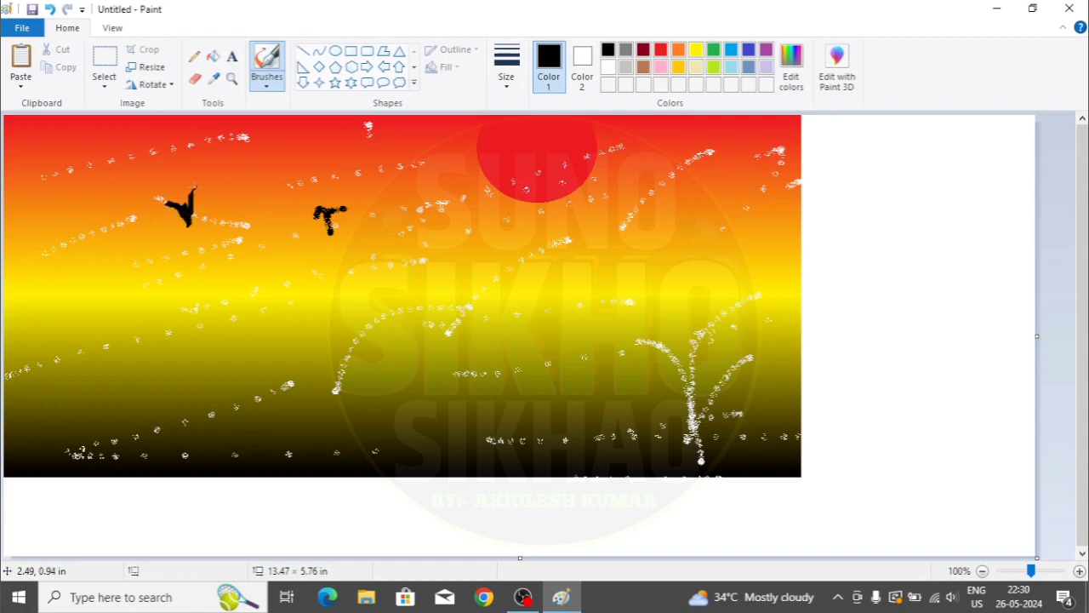
{"action": "mouse_move", "coordinate": [452, 196]}
{"action": "left_mouse_down"}
{"action": "mouse_move", "coordinate": [452, 232]}
{"action": "mouse_move", "coordinate": [475, 199]}
{"action": "left_mouse_up"}
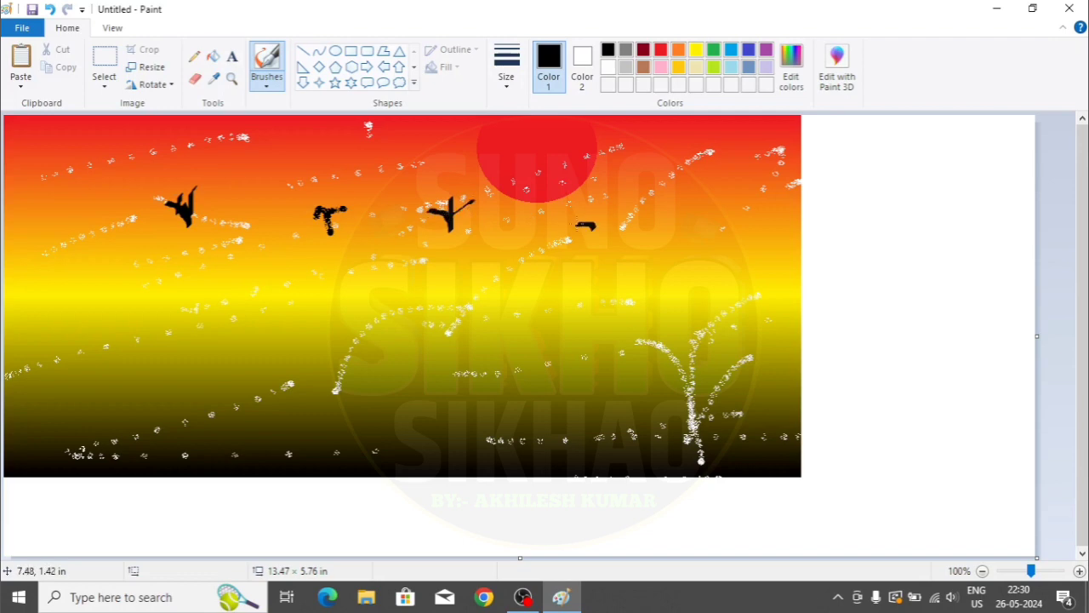
{"action": "left_click_drag", "start_coordinate": [594, 223], "coordinate": [613, 201]}
{"action": "left_click_drag", "start_coordinate": [678, 170], "coordinate": [680, 192]}
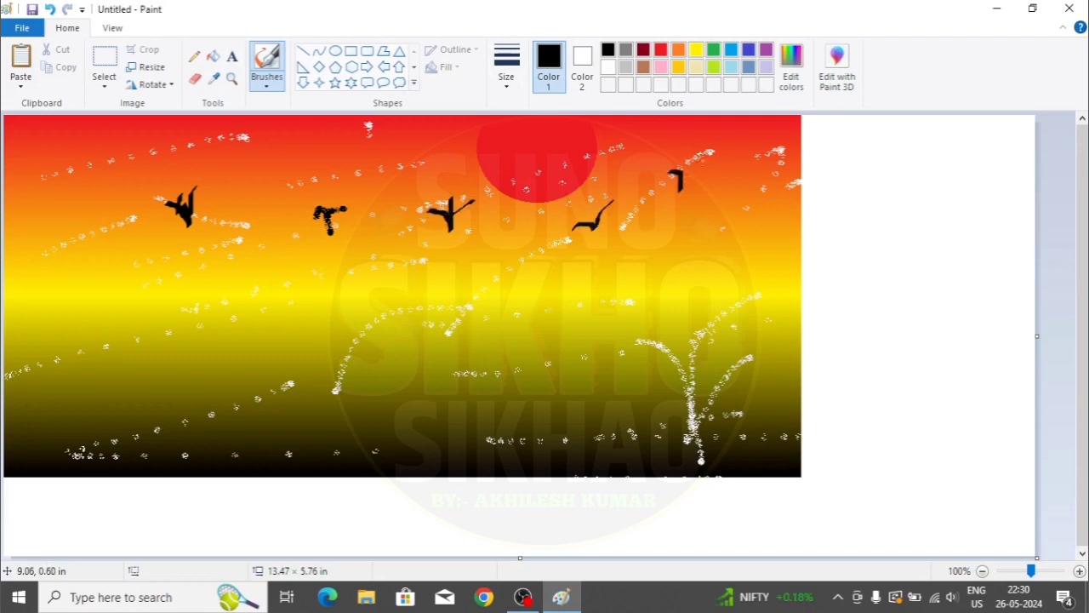
{"action": "left_click_drag", "start_coordinate": [321, 189], "coordinate": [290, 166]}
- Paint larger long-winged black birds lower in the sky
{"action": "mouse_move", "coordinate": [244, 367]}
{"action": "left_mouse_down"}
{"action": "mouse_move", "coordinate": [231, 351]}
{"action": "mouse_move", "coordinate": [267, 324]}
{"action": "left_mouse_up"}
{"action": "mouse_move", "coordinate": [375, 296]}
{"action": "left_mouse_down"}
{"action": "mouse_move", "coordinate": [432, 328]}
{"action": "mouse_move", "coordinate": [453, 288]}
{"action": "mouse_move", "coordinate": [444, 253]}
{"action": "left_mouse_up"}
{"action": "left_click_drag", "start_coordinate": [601, 336], "coordinate": [657, 263]}
{"action": "left_click_drag", "start_coordinate": [563, 368], "coordinate": [630, 312]}
{"action": "left_click_drag", "start_coordinate": [303, 451], "coordinate": [378, 404]}
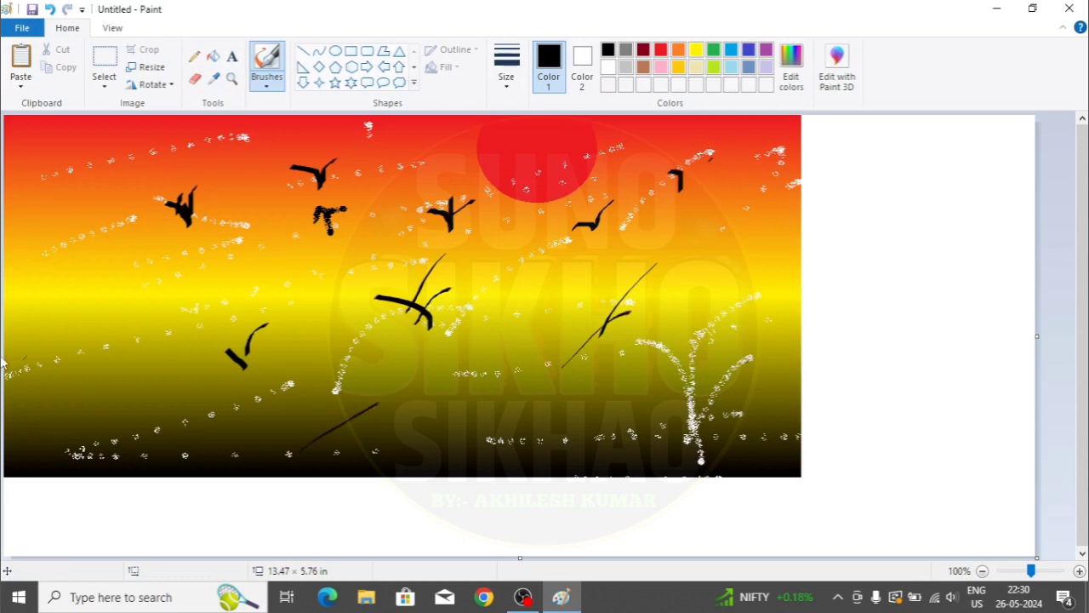
- Start a clump of thin arched black grass blades at the left edge
{"action": "mouse_move", "coordinate": [152, 317]}
{"action": "left_mouse_down"}
{"action": "mouse_move", "coordinate": [58, 221]}
{"action": "mouse_move", "coordinate": [181, 257]}
{"action": "mouse_move", "coordinate": [227, 232]}
{"action": "left_mouse_up"}
{"action": "left_click_drag", "start_coordinate": [100, 347], "coordinate": [69, 269]}
{"action": "mouse_move", "coordinate": [179, 231]}
{"action": "left_mouse_down"}
{"action": "mouse_move", "coordinate": [118, 370]}
{"action": "mouse_move", "coordinate": [151, 249]}
{"action": "left_mouse_up"}
{"action": "left_click_drag", "start_coordinate": [87, 354], "coordinate": [113, 274]}
{"action": "left_click_drag", "start_coordinate": [119, 255], "coordinate": [151, 201]}
{"action": "mouse_move", "coordinate": [112, 359]}
{"action": "left_mouse_down"}
{"action": "mouse_move", "coordinate": [149, 217]}
{"action": "mouse_move", "coordinate": [96, 329]}
{"action": "left_mouse_up"}
{"action": "left_click_drag", "start_coordinate": [88, 264], "coordinate": [99, 327]}
{"action": "left_click_drag", "start_coordinate": [53, 253], "coordinate": [103, 305]}
{"action": "left_click_drag", "start_coordinate": [68, 237], "coordinate": [50, 305]}
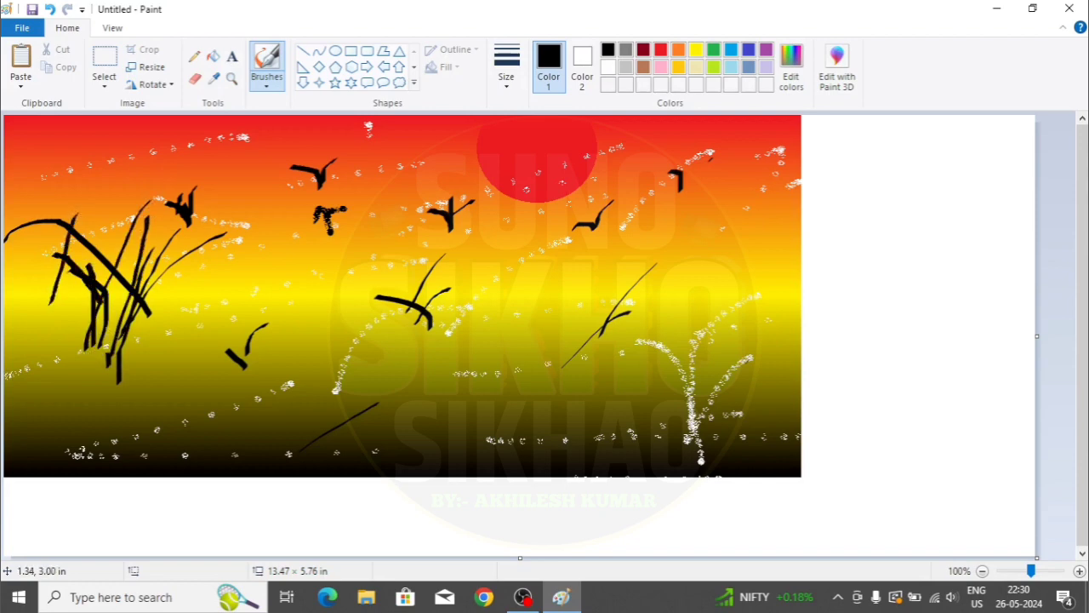
- Add tall upright and thick blades, extending the grass toward the lower left
{"action": "left_click_drag", "start_coordinate": [105, 357], "coordinate": [103, 194]}
{"action": "left_click_drag", "start_coordinate": [129, 345], "coordinate": [127, 206]}
{"action": "left_click_drag", "start_coordinate": [139, 290], "coordinate": [215, 174]}
{"action": "mouse_move", "coordinate": [276, 224]}
{"action": "left_mouse_down"}
{"action": "mouse_move", "coordinate": [118, 372]}
{"action": "mouse_move", "coordinate": [126, 286]}
{"action": "mouse_move", "coordinate": [179, 393]}
{"action": "left_mouse_up"}
{"action": "left_click_drag", "start_coordinate": [81, 356], "coordinate": [121, 485]}
{"action": "left_click_drag", "start_coordinate": [115, 364], "coordinate": [189, 464]}
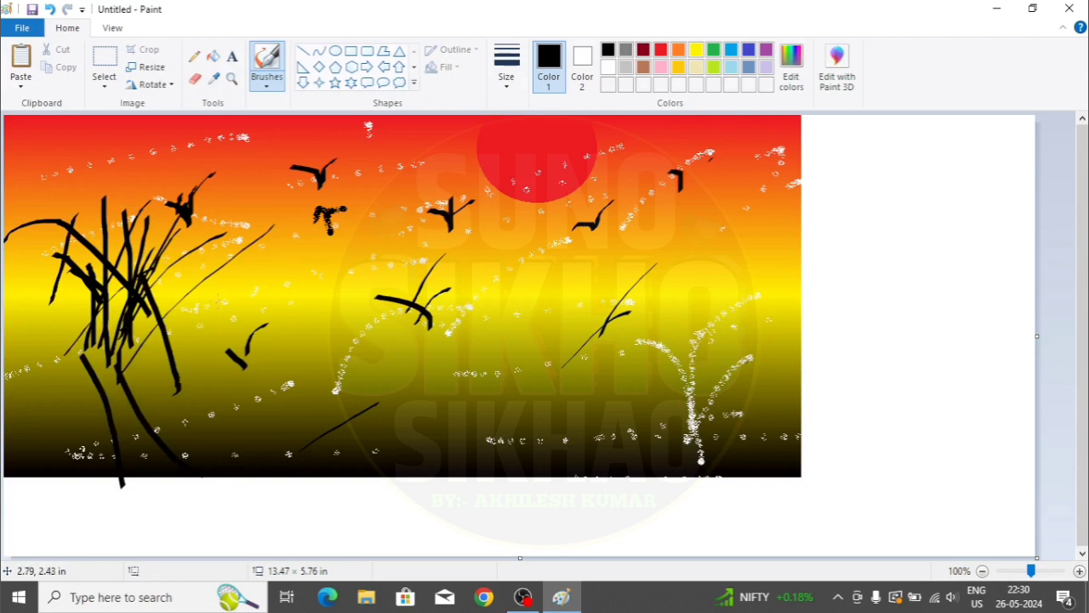
- Select the calligraphy brush at the thickest line width
{"action": "left_click", "coordinate": [266, 81]}
{"action": "left_click", "coordinate": [334, 113]}
{"action": "left_click", "coordinate": [503, 85]}
{"action": "left_click", "coordinate": [537, 209]}
- Brush-letter the first Devanagari word with its headline bar and vowel sign
{"action": "mouse_move", "coordinate": [274, 257]}
{"action": "left_mouse_down"}
{"action": "mouse_move", "coordinate": [301, 255]}
{"action": "mouse_move", "coordinate": [315, 274]}
{"action": "mouse_move", "coordinate": [283, 293]}
{"action": "mouse_move", "coordinate": [320, 312]}
{"action": "mouse_move", "coordinate": [291, 344]}
{"action": "mouse_move", "coordinate": [254, 265]}
{"action": "left_mouse_up"}
{"action": "mouse_move", "coordinate": [311, 286]}
{"action": "left_mouse_down"}
{"action": "mouse_move", "coordinate": [349, 274]}
{"action": "mouse_move", "coordinate": [338, 283]}
{"action": "mouse_move", "coordinate": [349, 343]}
{"action": "left_mouse_up"}
{"action": "mouse_move", "coordinate": [316, 253]}
{"action": "left_mouse_down"}
{"action": "mouse_move", "coordinate": [366, 246]}
{"action": "mouse_move", "coordinate": [348, 247]}
{"action": "mouse_move", "coordinate": [377, 346]}
{"action": "left_mouse_up"}
{"action": "left_click_drag", "start_coordinate": [422, 252], "coordinate": [421, 339]}
{"action": "mouse_move", "coordinate": [402, 273]}
{"action": "left_mouse_down"}
{"action": "mouse_move", "coordinate": [392, 298]}
{"action": "mouse_move", "coordinate": [404, 311]}
{"action": "mouse_move", "coordinate": [437, 275]}
{"action": "mouse_move", "coordinate": [453, 299]}
{"action": "mouse_move", "coordinate": [444, 328]}
{"action": "mouse_move", "coordinate": [434, 277]}
{"action": "left_mouse_up"}
{"action": "left_click_drag", "start_coordinate": [512, 249], "coordinate": [514, 329]}
{"action": "mouse_move", "coordinate": [513, 273]}
{"action": "left_mouse_down"}
{"action": "mouse_move", "coordinate": [479, 282]}
{"action": "mouse_move", "coordinate": [473, 305]}
{"action": "mouse_move", "coordinate": [486, 328]}
{"action": "mouse_move", "coordinate": [549, 375]}
{"action": "left_mouse_up"}
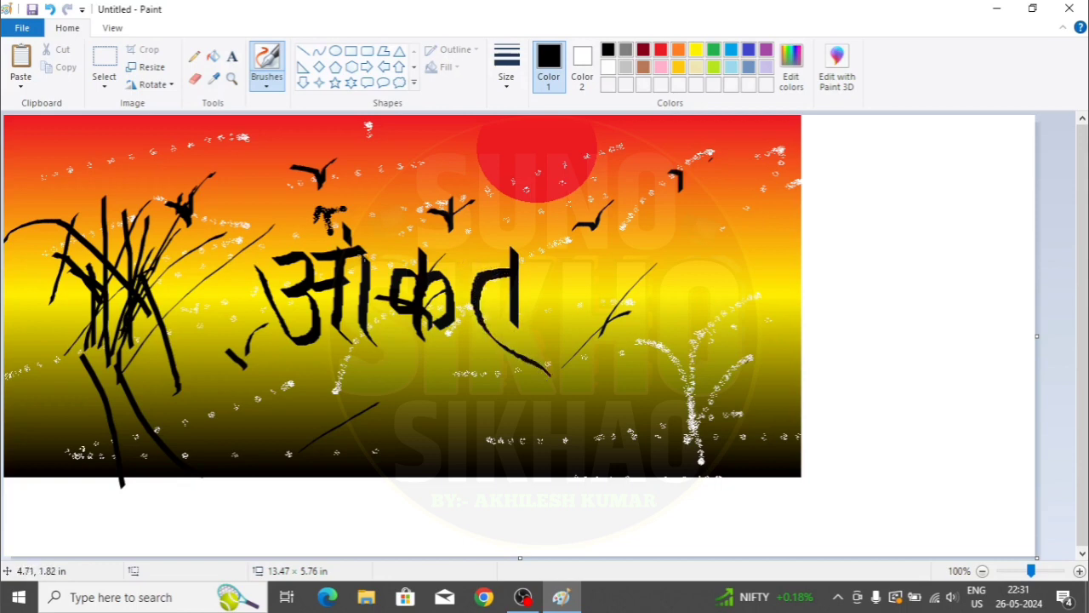
{"action": "left_click_drag", "start_coordinate": [368, 256], "coordinate": [535, 242]}
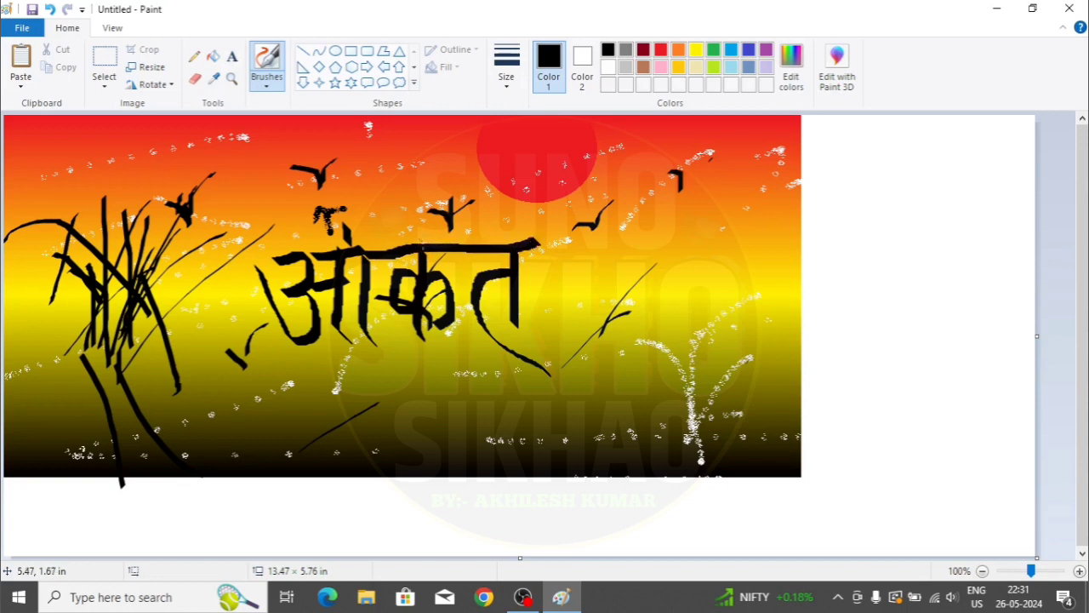
{"action": "mouse_move", "coordinate": [411, 217]}
{"action": "left_mouse_down"}
{"action": "mouse_move", "coordinate": [368, 211]}
{"action": "mouse_move", "coordinate": [368, 255]}
{"action": "left_mouse_up"}
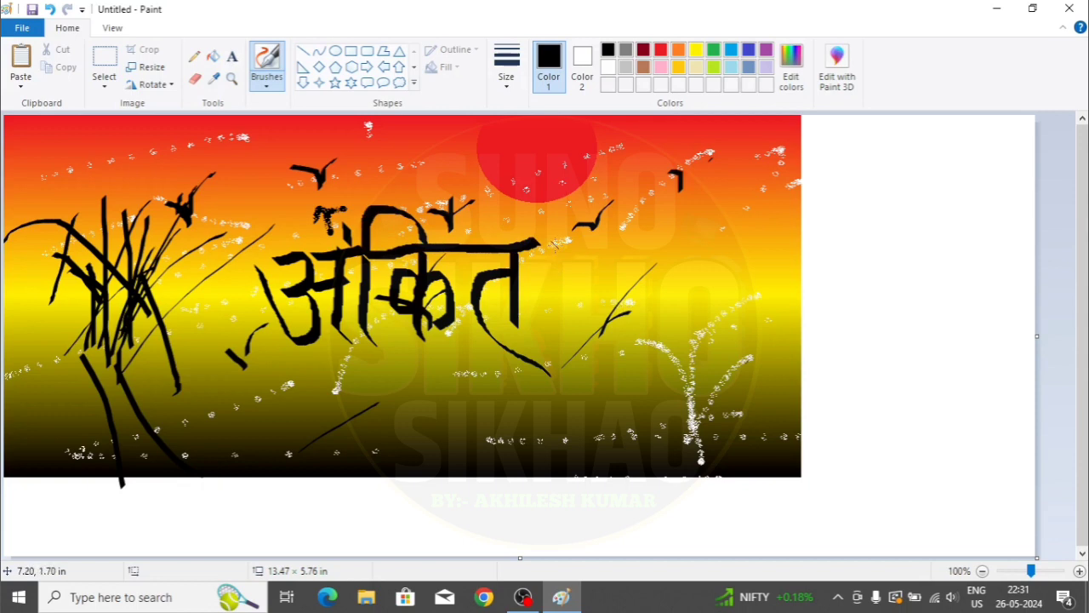
{"action": "left_click_drag", "start_coordinate": [554, 244], "coordinate": [559, 271]}
- Brush-letter the second Devanagari word and draw its headline bar
{"action": "mouse_move", "coordinate": [532, 266]}
{"action": "left_mouse_down"}
{"action": "mouse_move", "coordinate": [549, 312]}
{"action": "mouse_move", "coordinate": [585, 299]}
{"action": "mouse_move", "coordinate": [589, 228]}
{"action": "mouse_move", "coordinate": [599, 339]}
{"action": "left_mouse_up"}
{"action": "mouse_move", "coordinate": [615, 244]}
{"action": "left_mouse_down"}
{"action": "mouse_move", "coordinate": [609, 321]}
{"action": "mouse_move", "coordinate": [623, 334]}
{"action": "left_mouse_up"}
{"action": "mouse_move", "coordinate": [668, 236]}
{"action": "left_mouse_down"}
{"action": "mouse_move", "coordinate": [629, 287]}
{"action": "mouse_move", "coordinate": [646, 327]}
{"action": "mouse_move", "coordinate": [672, 303]}
{"action": "mouse_move", "coordinate": [674, 281]}
{"action": "mouse_move", "coordinate": [664, 323]}
{"action": "left_mouse_up"}
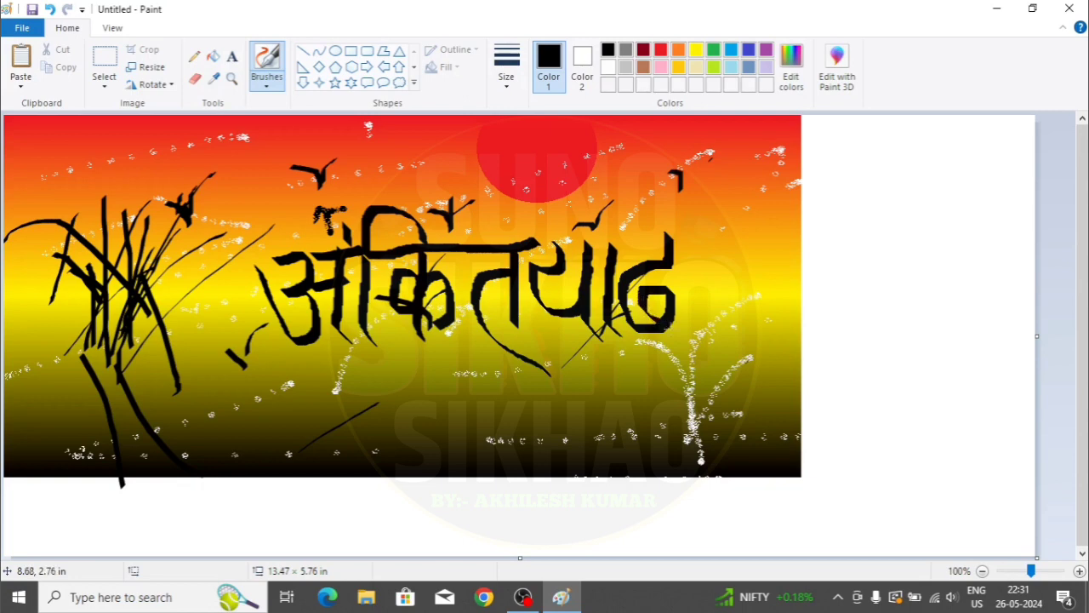
{"action": "mouse_move", "coordinate": [739, 230]}
{"action": "left_mouse_down"}
{"action": "mouse_move", "coordinate": [741, 334]}
{"action": "mouse_move", "coordinate": [763, 345]}
{"action": "left_mouse_up"}
{"action": "mouse_move", "coordinate": [719, 263]}
{"action": "left_mouse_down"}
{"action": "mouse_move", "coordinate": [697, 278]}
{"action": "mouse_move", "coordinate": [693, 308]}
{"action": "mouse_move", "coordinate": [732, 313]}
{"action": "mouse_move", "coordinate": [739, 296]}
{"action": "left_mouse_up"}
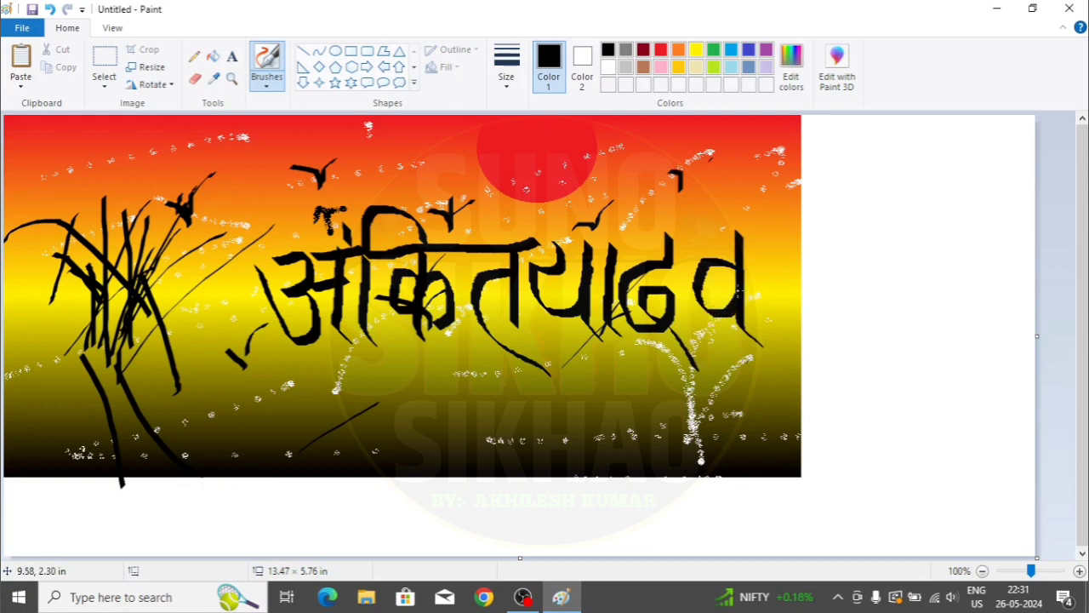
{"action": "left_click_drag", "start_coordinate": [551, 245], "coordinate": [760, 238]}
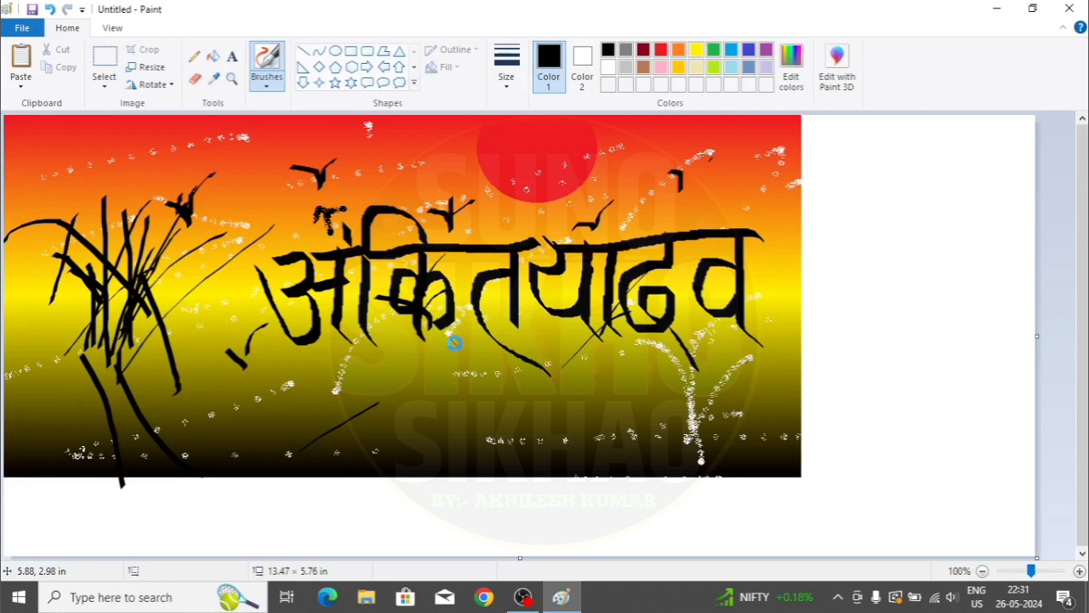
- Trim the canvas right and bottom edges to the picture, 10.44 × 4.74 in
{"action": "key", "text": "ctrl+s"}
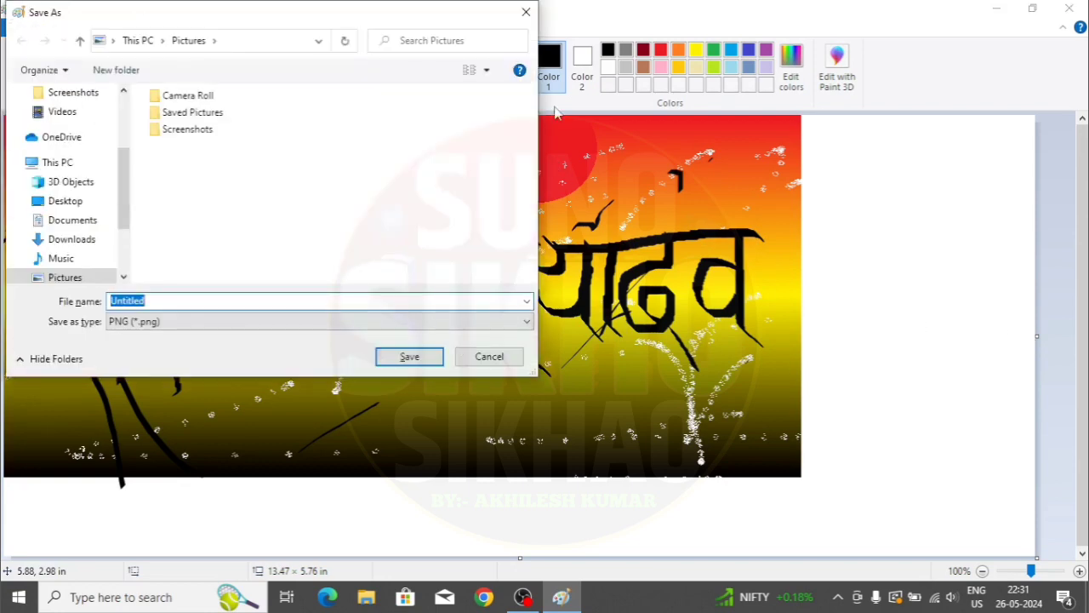
{"action": "left_click", "coordinate": [526, 12]}
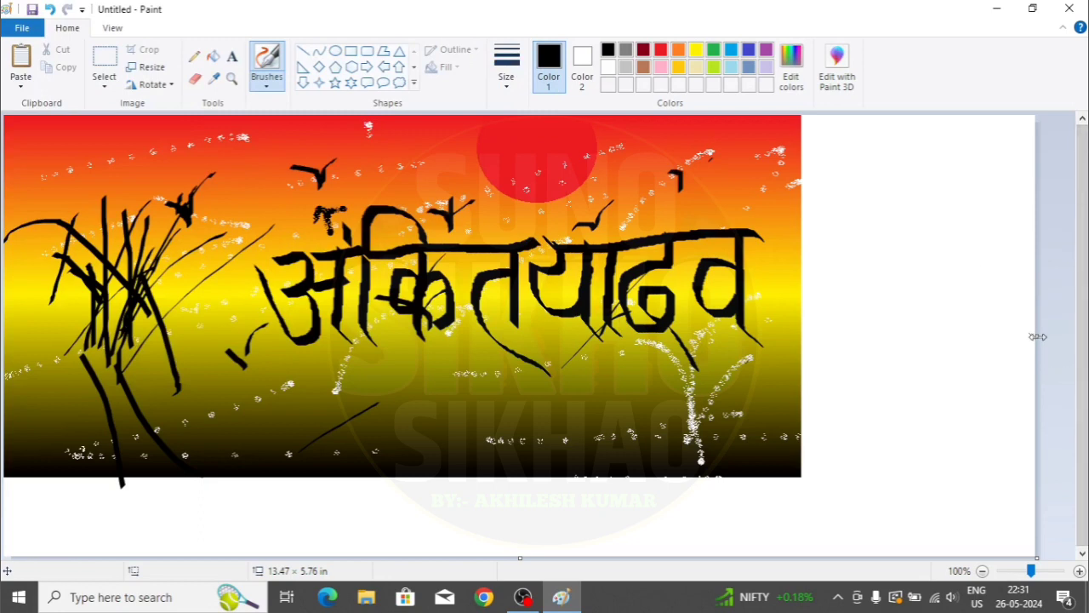
{"action": "left_click_drag", "start_coordinate": [1036, 336], "coordinate": [803, 337]}
{"action": "left_click_drag", "start_coordinate": [405, 558], "coordinate": [407, 479]}
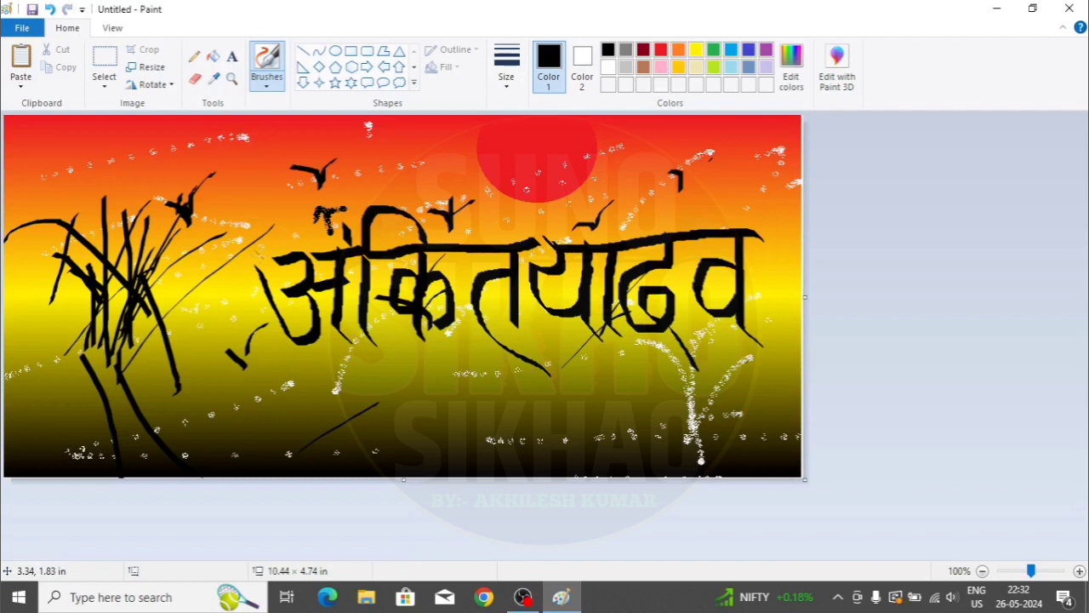
- Save the picture as a PNG named ANKIT
{"action": "key", "text": "ctrl+s"}
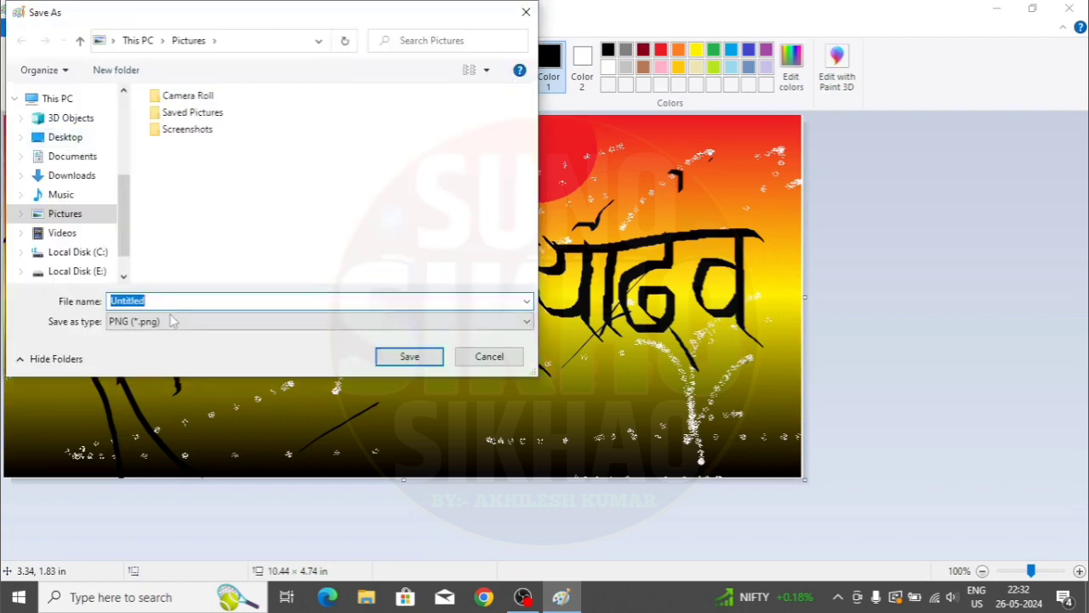
{"action": "type", "text": "ANKIT"}
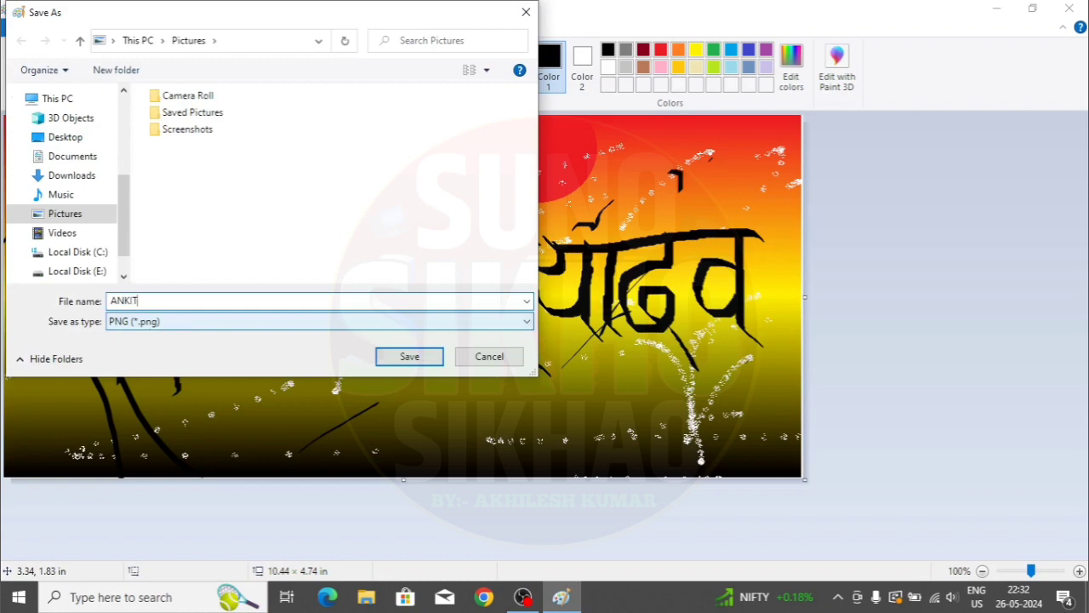
{"action": "key", "text": "Return"}
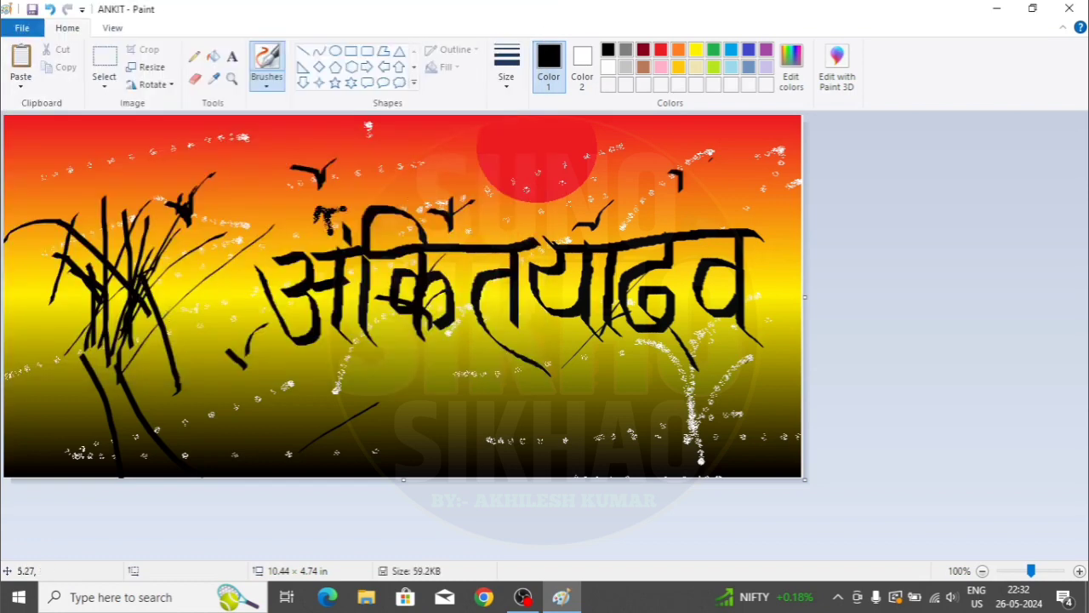
- Set the picture as the desktop background with Fill, then minimize Paint
{"action": "left_click", "coordinate": [21, 28]}
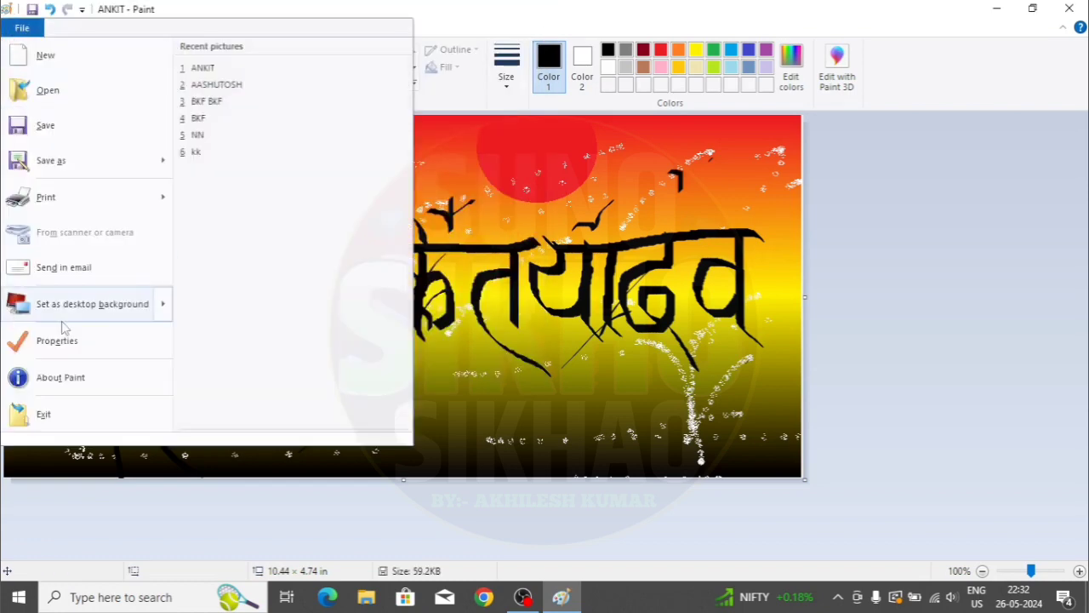
{"action": "mouse_move", "coordinate": [93, 306]}
{"action": "left_click", "coordinate": [287, 73]}
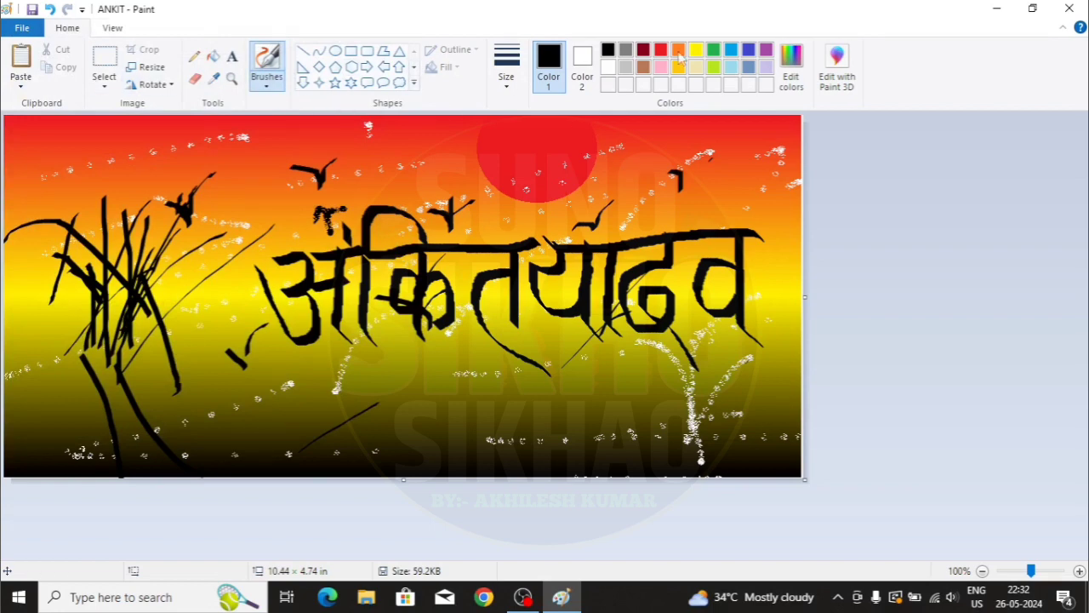
{"action": "left_click", "coordinate": [996, 10]}
- Refresh the desktop four times, then launch Paint from its desktop icon
{"action": "right_click", "coordinate": [546, 129]}
{"action": "left_click", "coordinate": [565, 170]}
{"action": "right_click", "coordinate": [596, 165]}
{"action": "left_click", "coordinate": [636, 214]}
{"action": "right_click", "coordinate": [636, 213]}
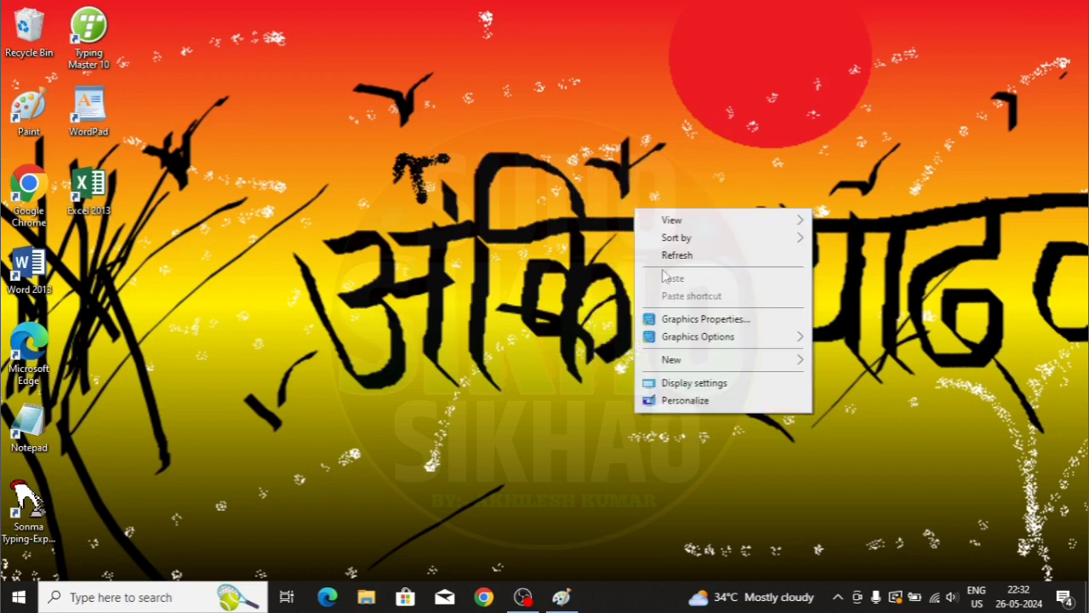
{"action": "left_click", "coordinate": [669, 255]}
{"action": "right_click", "coordinate": [474, 69]}
{"action": "left_click", "coordinate": [515, 119]}
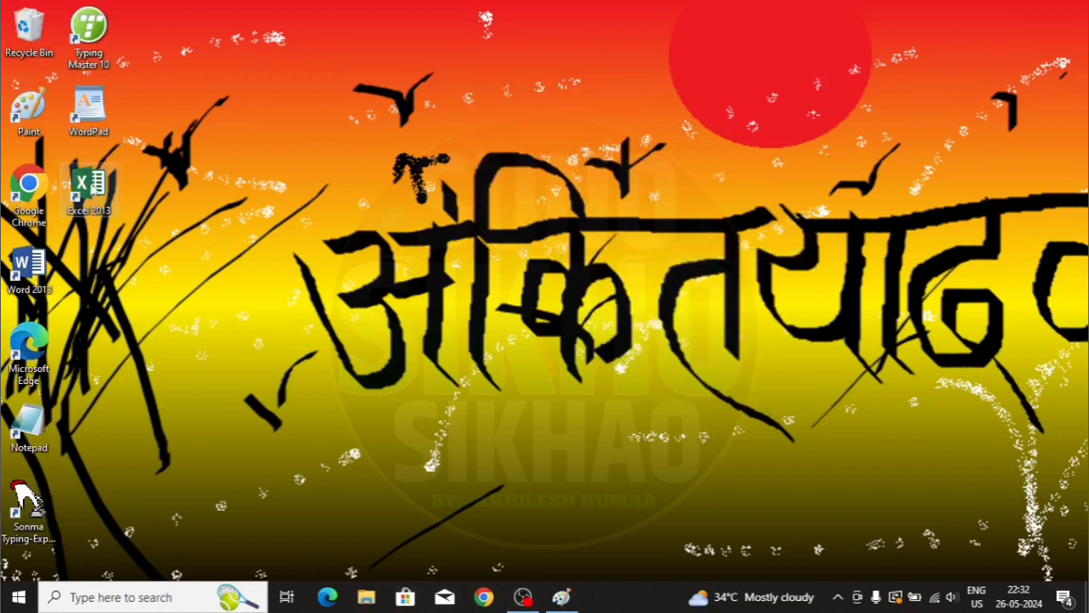
{"action": "double_click", "coordinate": [25, 107]}
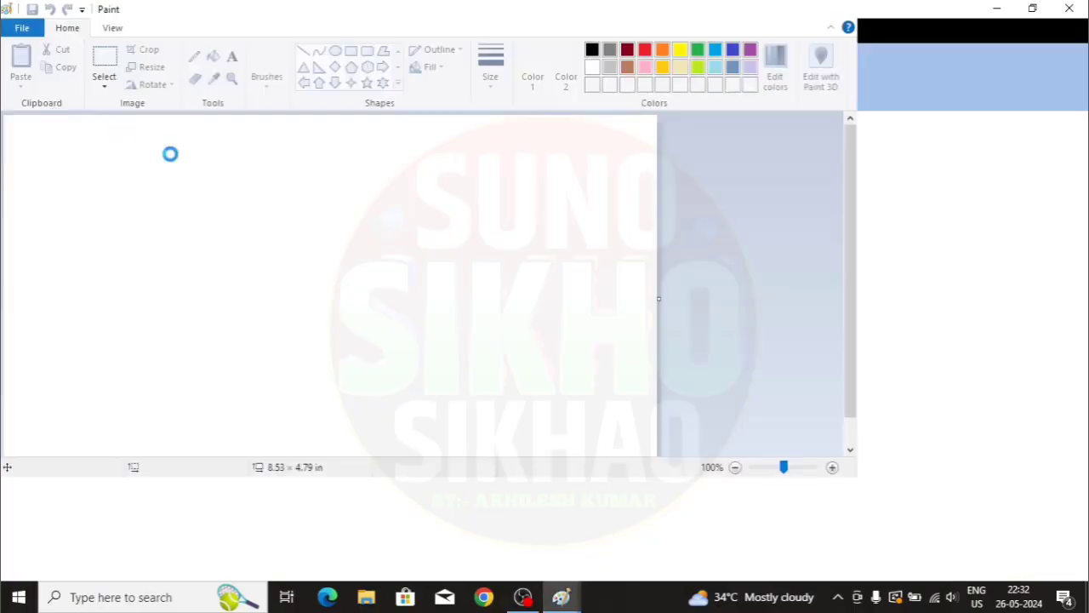